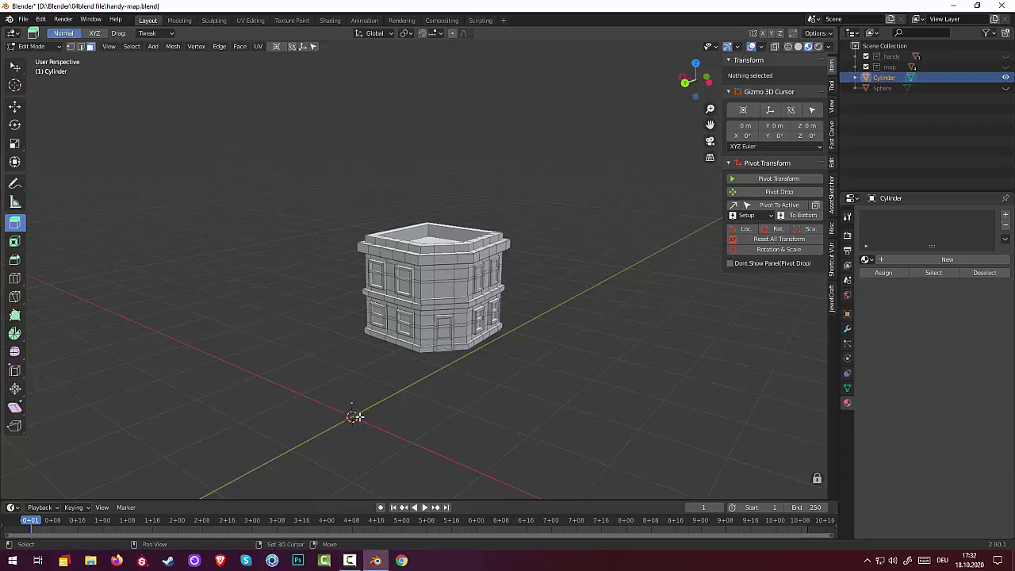
- Add a 2 m plane to the Cylinder mesh in Edit Mode
{"action": "key", "text": "shift+a"}
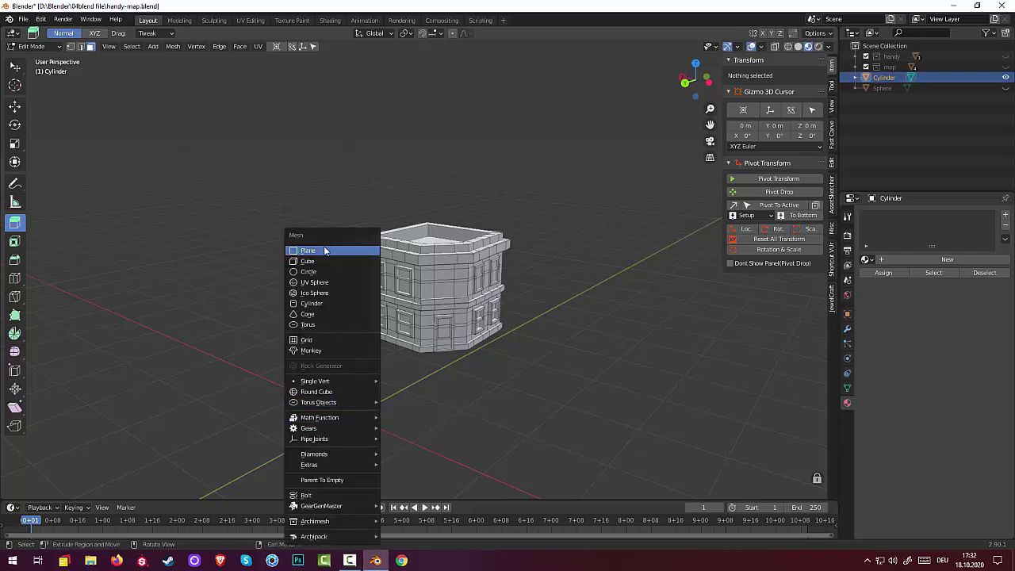
{"action": "left_click", "coordinate": [327, 249]}
{"action": "middle_click_drag", "start_coordinate": [361, 377], "coordinate": [359, 455]}
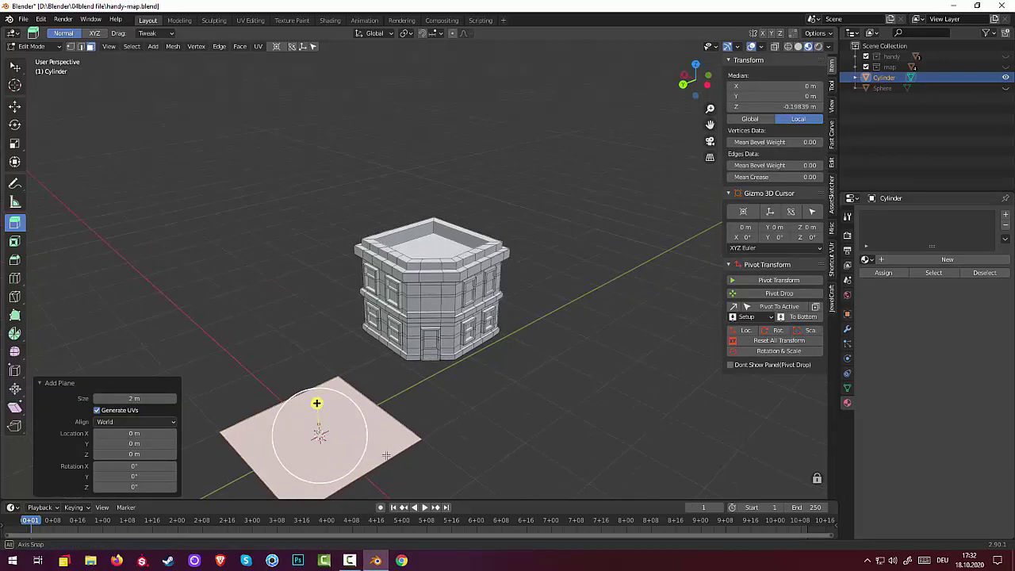
{"action": "key", "text": "Tab"}
{"action": "key", "text": "Tab"}
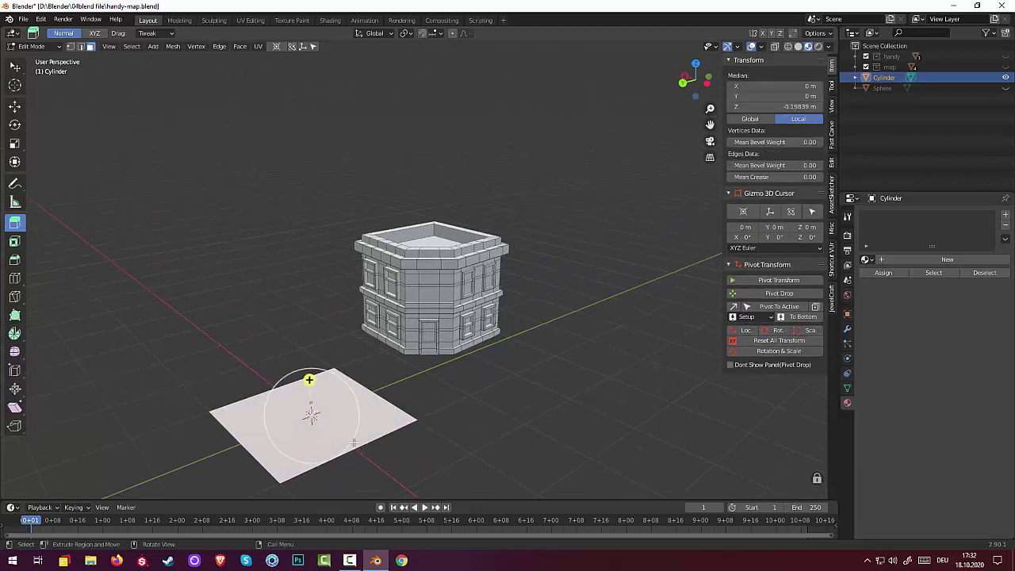
- Loop-cut the plane with two cuts in each direction to form a 3×3 grid
{"action": "key", "text": "ctrl+r"}
{"action": "scroll", "coordinate": [364, 445], "scroll_direction": "up", "scroll_amount": 1}
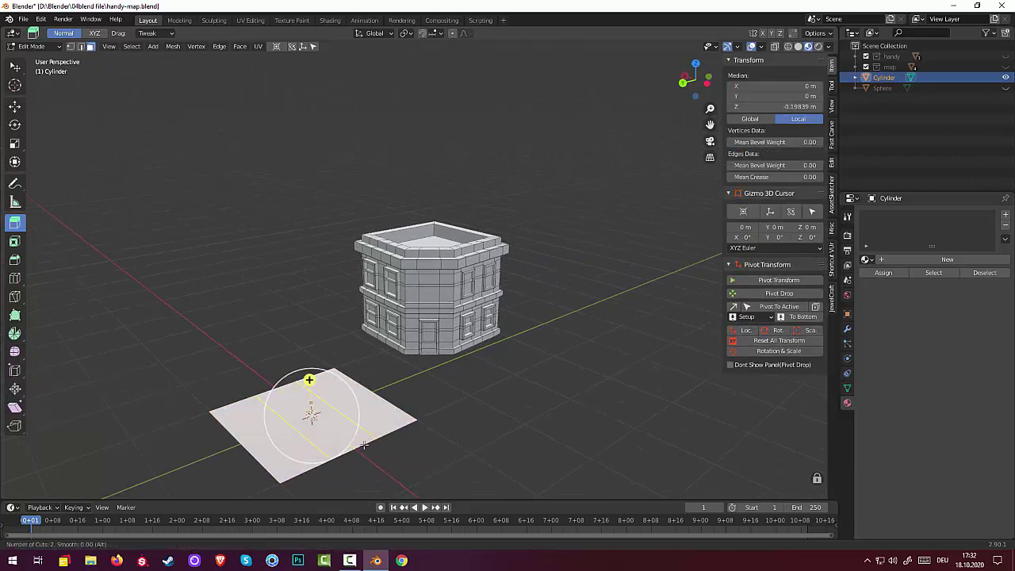
{"action": "left_click", "coordinate": [358, 448]}
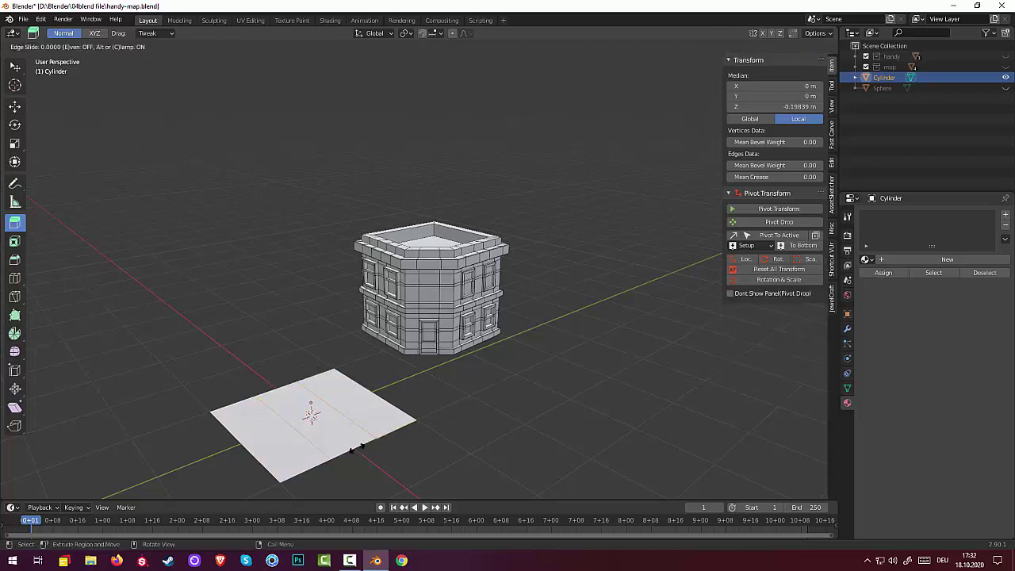
{"action": "right_click", "coordinate": [358, 449]}
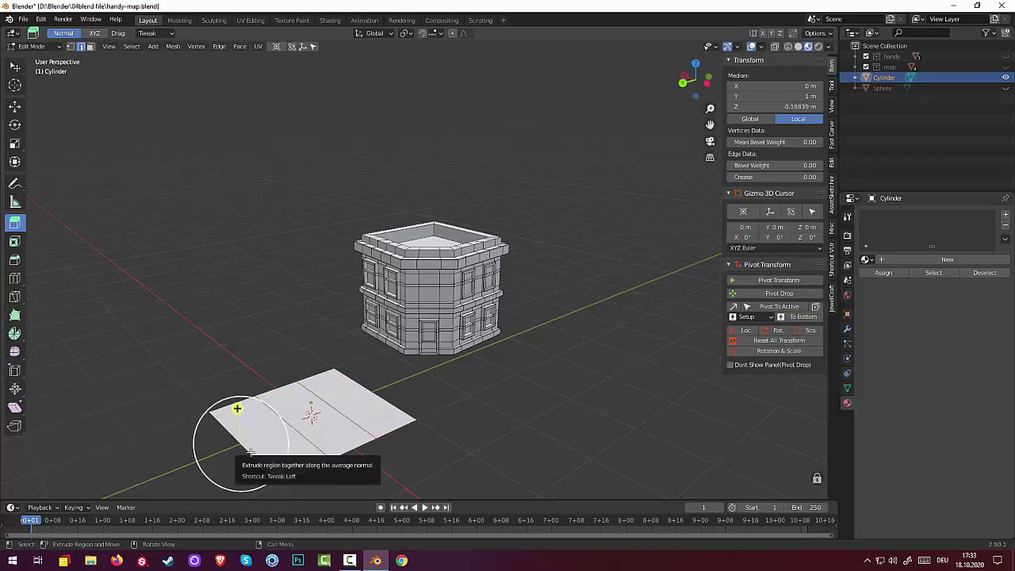
{"action": "key", "text": "ctrl+r"}
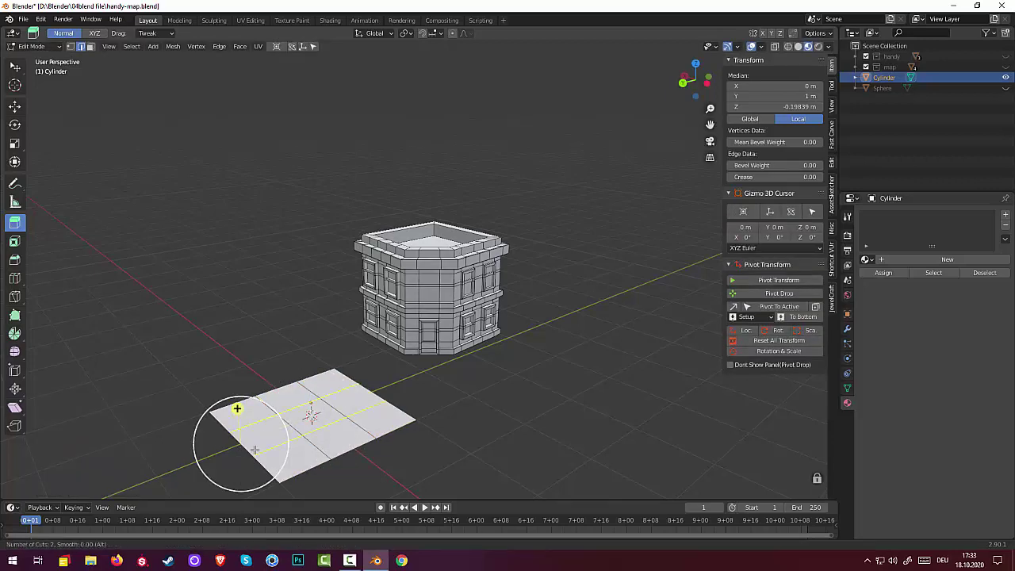
{"action": "left_click", "coordinate": [253, 449]}
{"action": "middle_click_drag", "start_coordinate": [373, 472], "coordinate": [317, 393]}
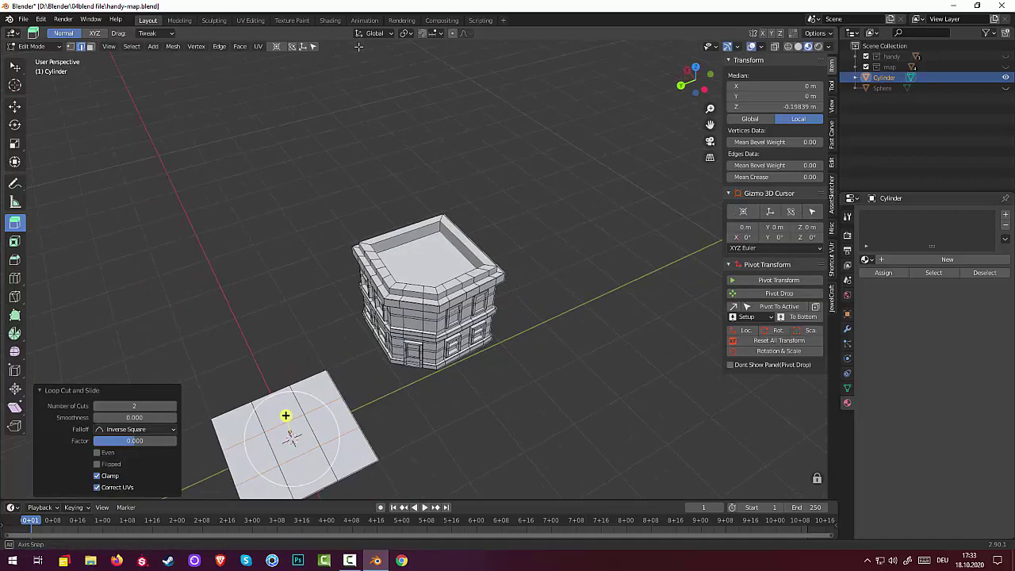
- In face select, delete the four corner squares of the grid plane
{"action": "left_click", "coordinate": [316, 392]}
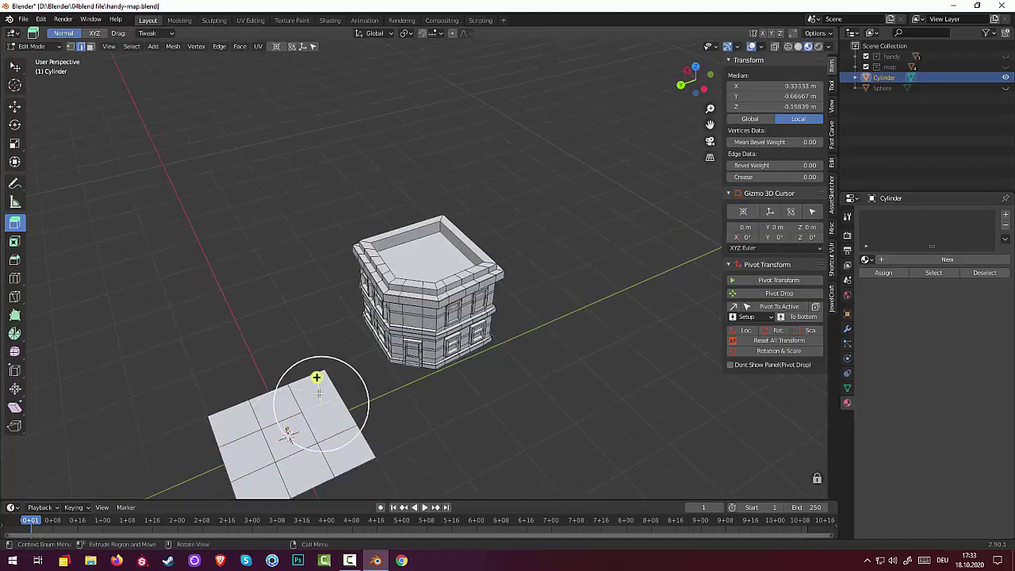
{"action": "left_click", "coordinate": [91, 46]}
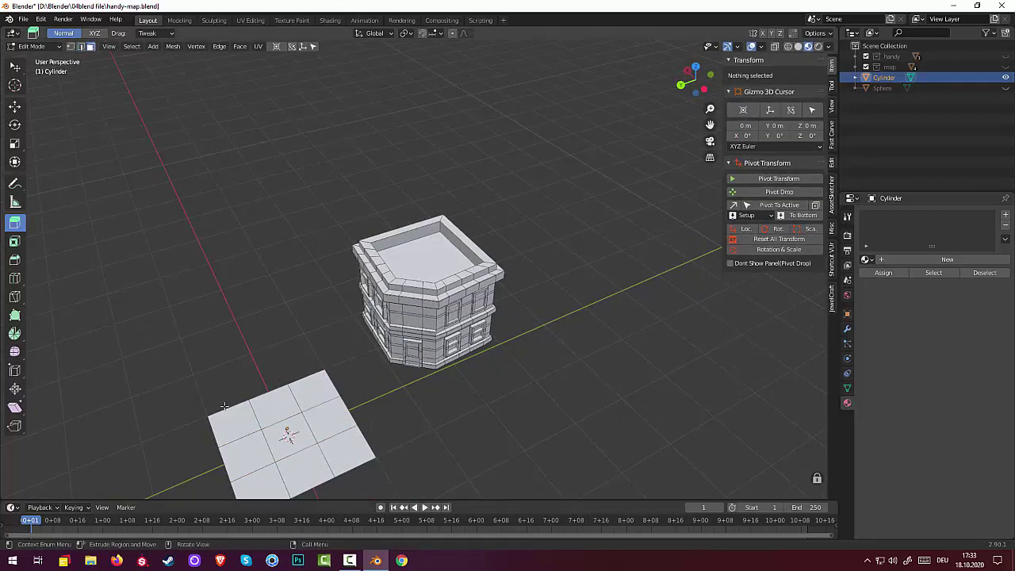
{"action": "left_click", "coordinate": [231, 427]}
{"action": "left_click", "coordinate": [272, 384], "text": "shift"}
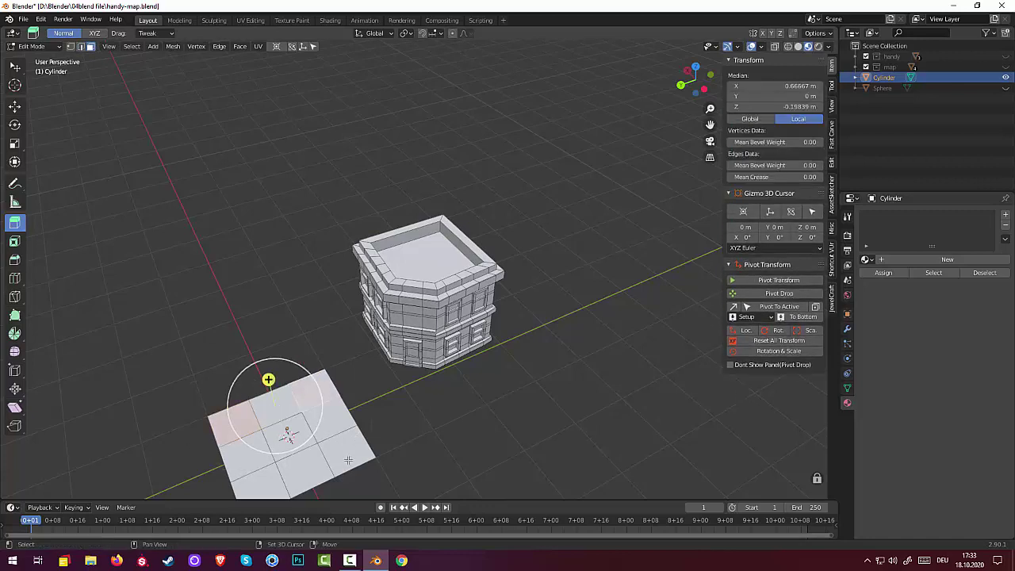
{"action": "left_click", "coordinate": [349, 456], "text": "shift"}
{"action": "left_click", "coordinate": [269, 485], "text": "shift"}
{"action": "middle_click_drag", "start_coordinate": [273, 483], "coordinate": [362, 442]}
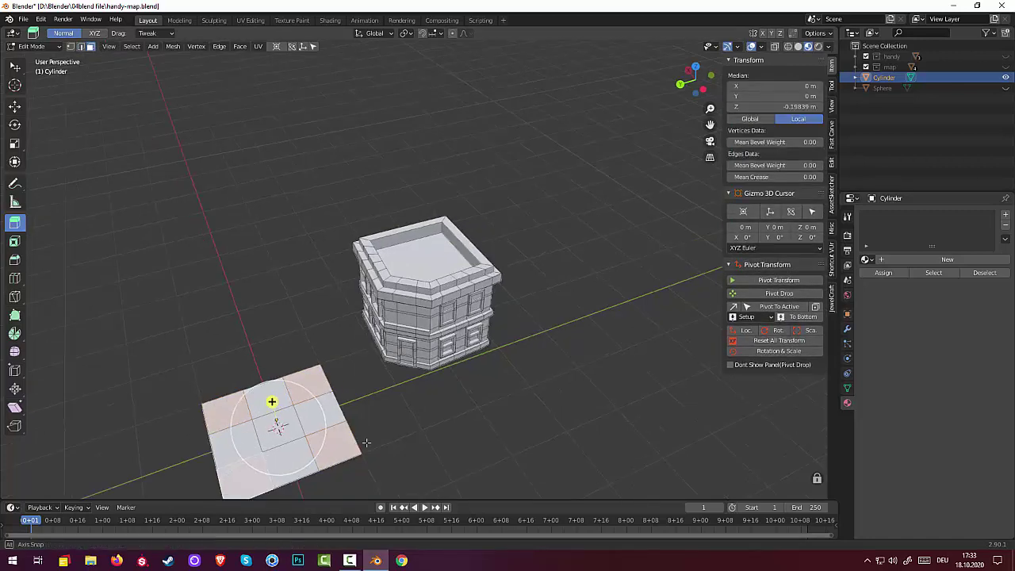
{"action": "key", "text": "x"}
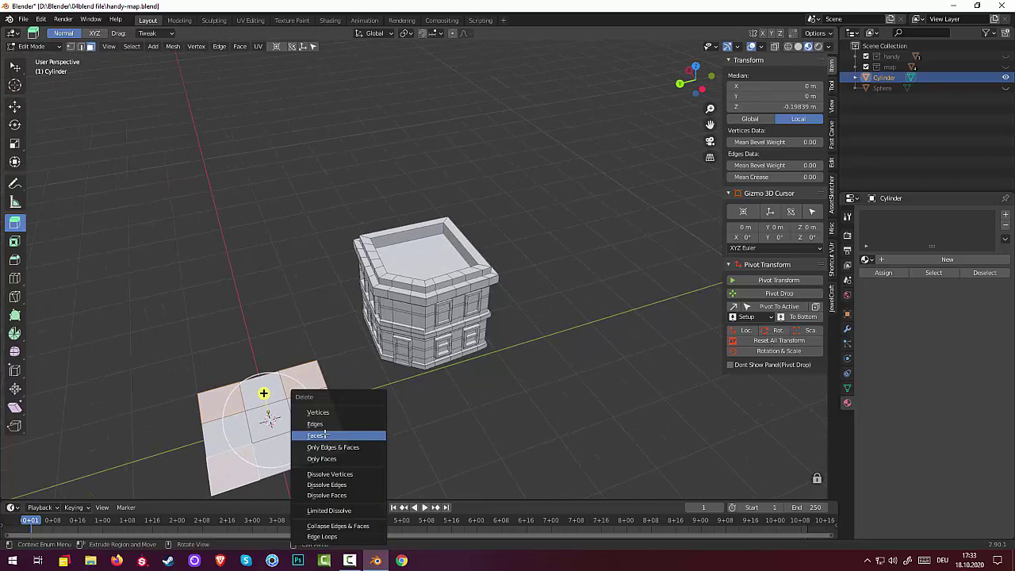
{"action": "left_click", "coordinate": [321, 436]}
- Select the five remaining cross faces: top, centre, left, bottom and right
{"action": "left_click", "coordinate": [253, 388]}
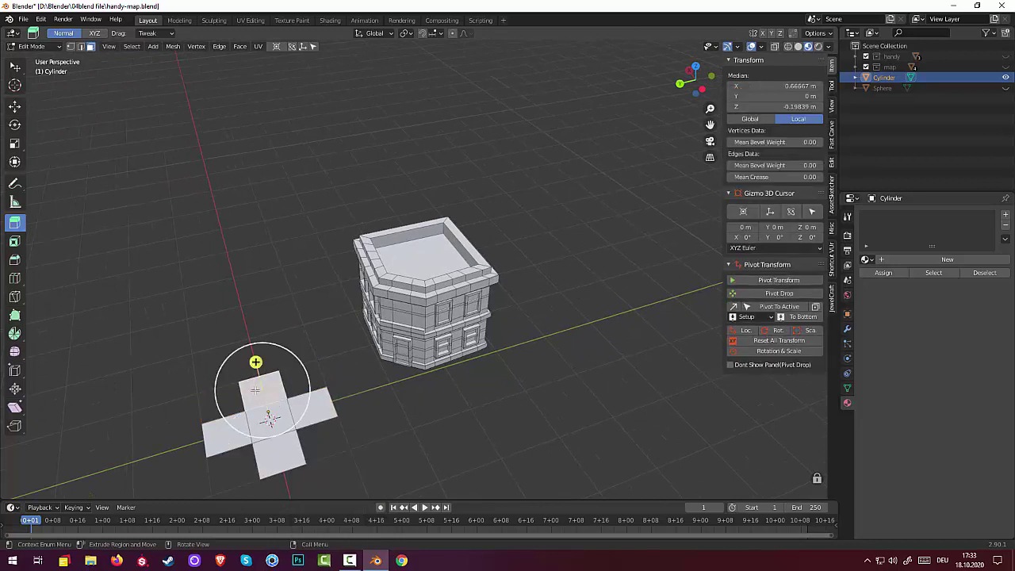
{"action": "left_click", "coordinate": [260, 421], "text": "shift"}
{"action": "left_click", "coordinate": [226, 429], "text": "shift"}
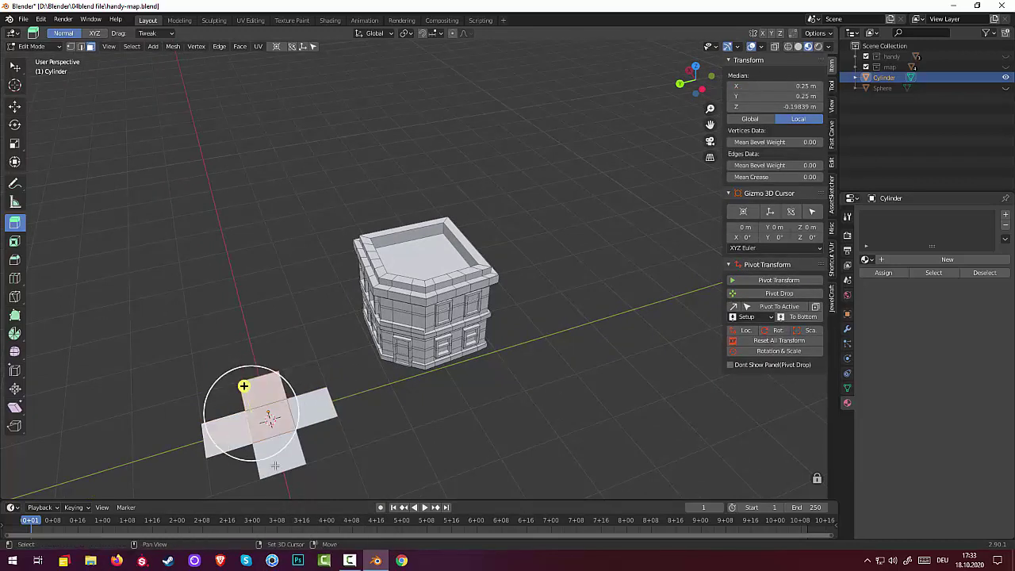
{"action": "left_click", "coordinate": [301, 444], "text": "shift"}
{"action": "left_click", "coordinate": [313, 412], "text": "shift"}
{"action": "middle_click_drag", "start_coordinate": [313, 412], "coordinate": [407, 377]}
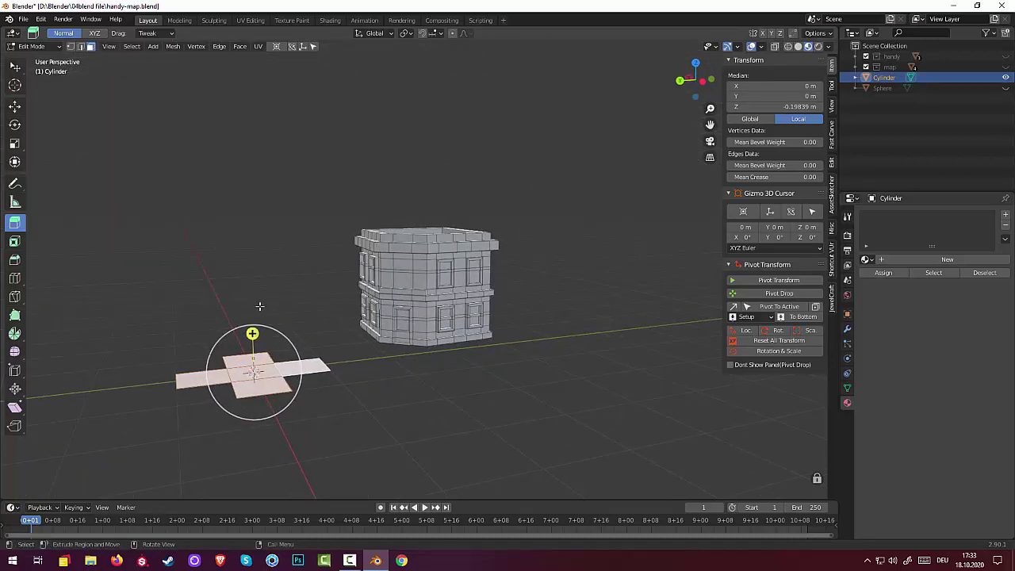
- Extrude the selected cross faces upward into a thick solid cross
{"action": "key", "text": "e"}
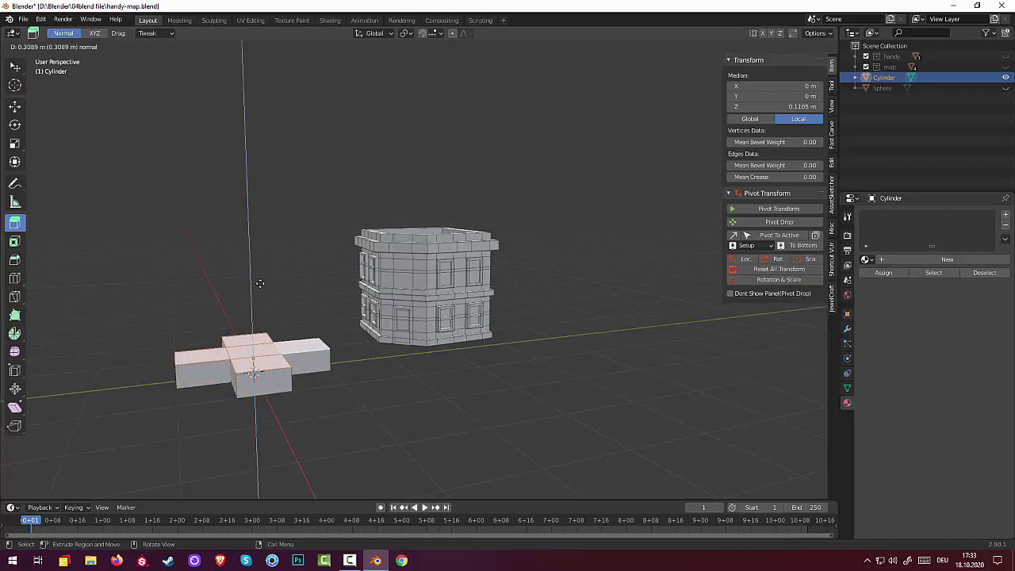
{"action": "left_click", "coordinate": [260, 283]}
{"action": "left_click", "coordinate": [363, 397]}
{"action": "mouse_move", "coordinate": [362, 396]}
{"action": "middle_mouse_down"}
{"action": "mouse_move", "coordinate": [351, 450]}
{"action": "mouse_move", "coordinate": [296, 434]}
{"action": "middle_mouse_up"}
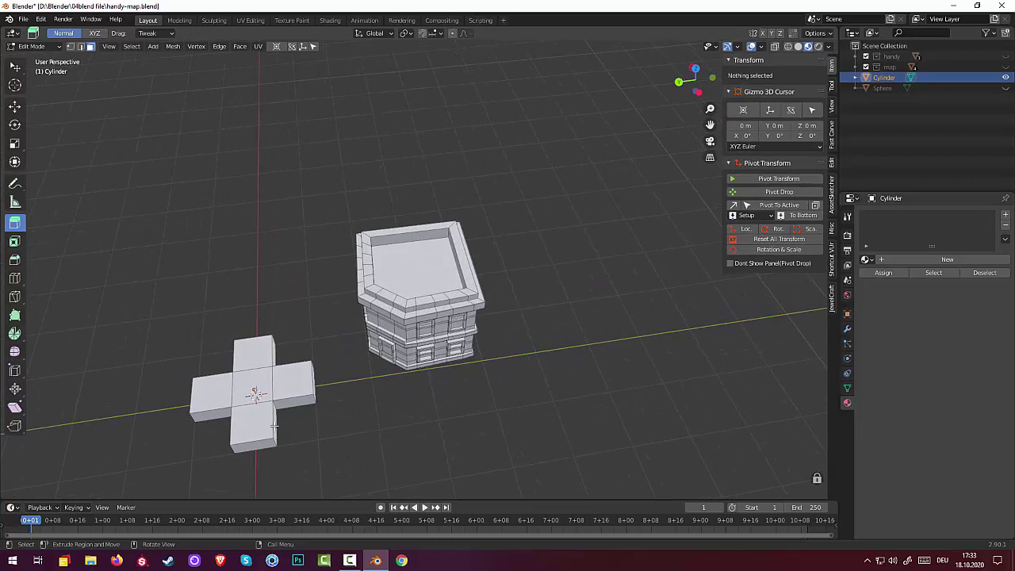
- In edge select mode, pick an edge loop around the cross
{"action": "left_click", "coordinate": [273, 426]}
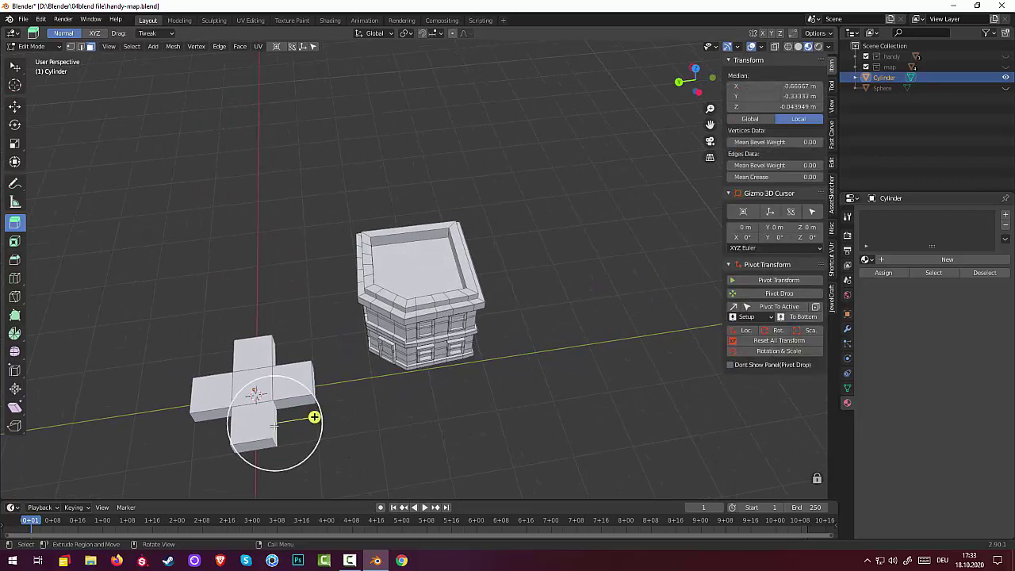
{"action": "left_click", "coordinate": [81, 47]}
{"action": "left_click", "coordinate": [260, 437]}
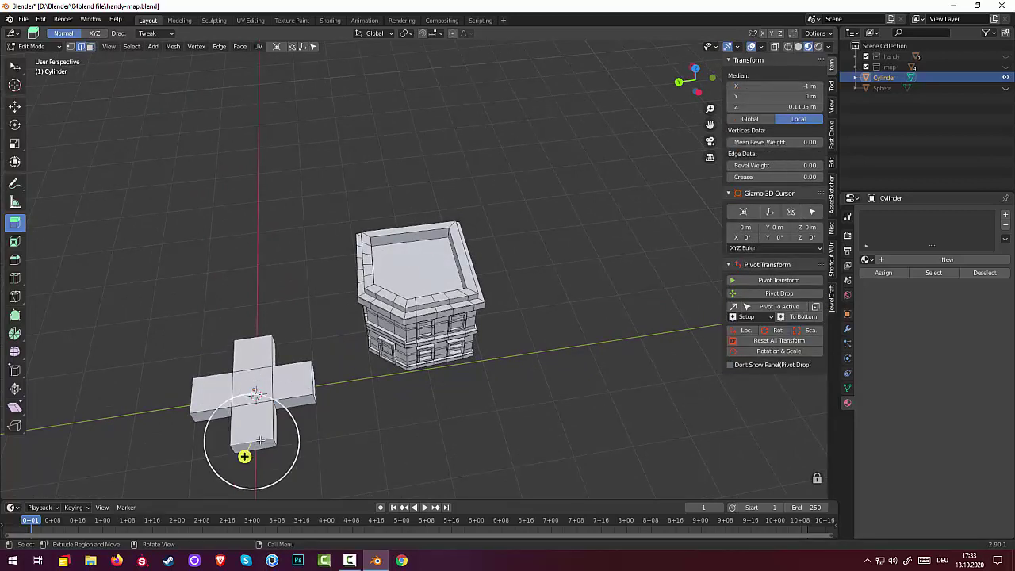
{"action": "key", "text": "alt"}
{"action": "left_click", "coordinate": [287, 398], "text": "alt"}
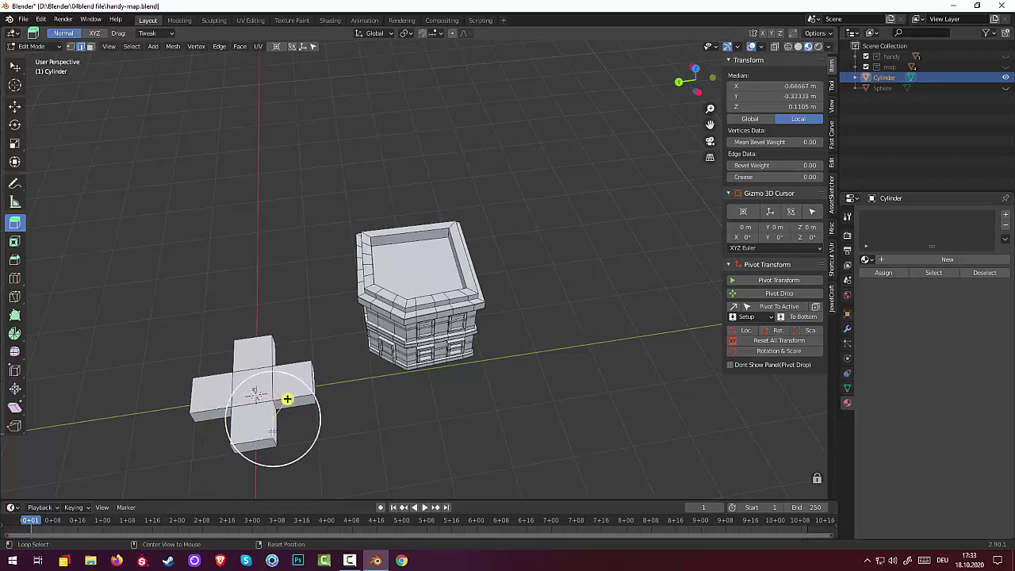
- Switch the system keyboard language back to DEU
{"action": "key", "text": "alt+shift"}
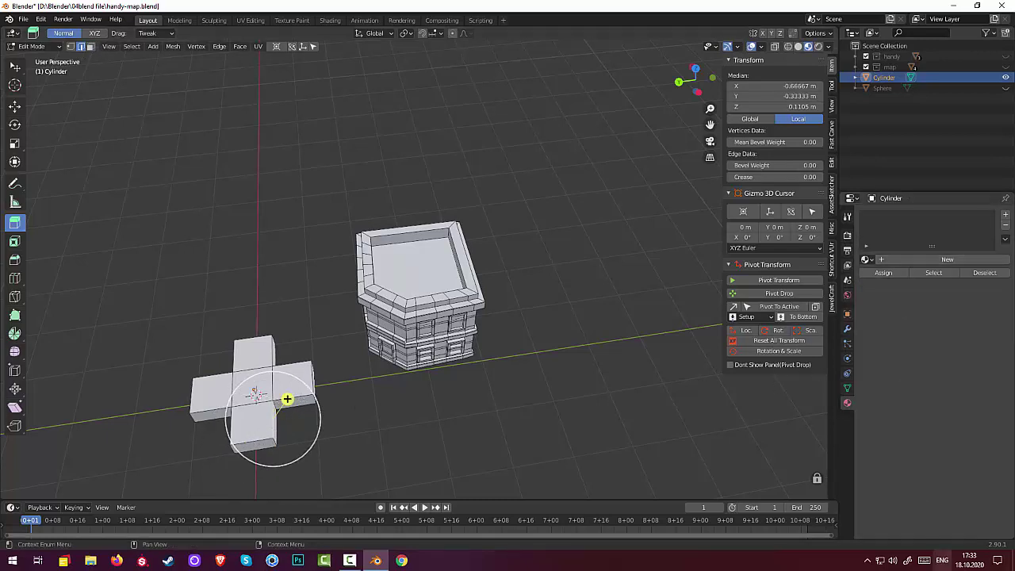
{"action": "left_click", "coordinate": [920, 561]}
{"action": "left_click", "coordinate": [910, 442]}
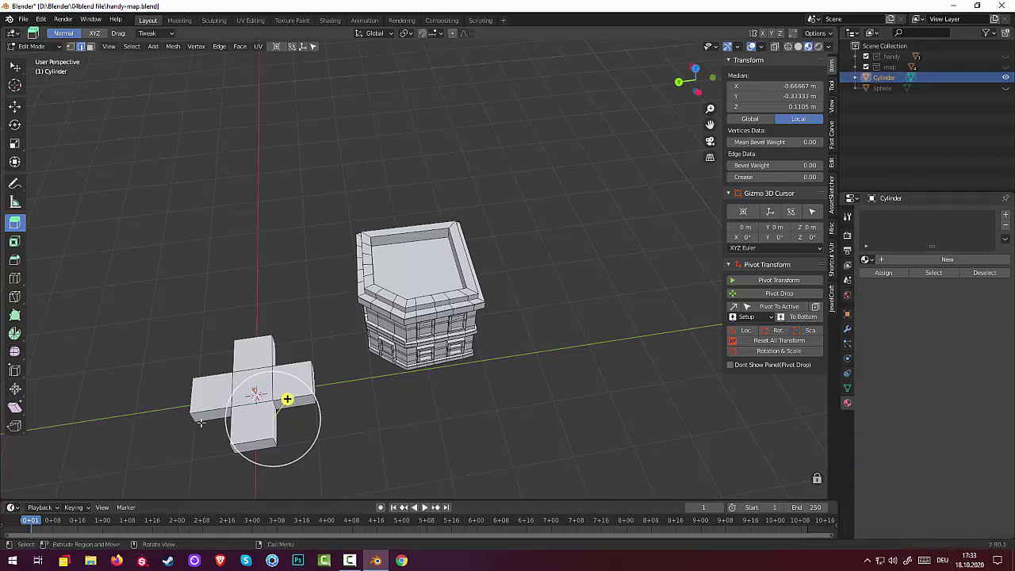
- Select the top faces of the cross arm by arm
{"action": "middle_click_drag", "start_coordinate": [202, 423], "coordinate": [283, 416]}
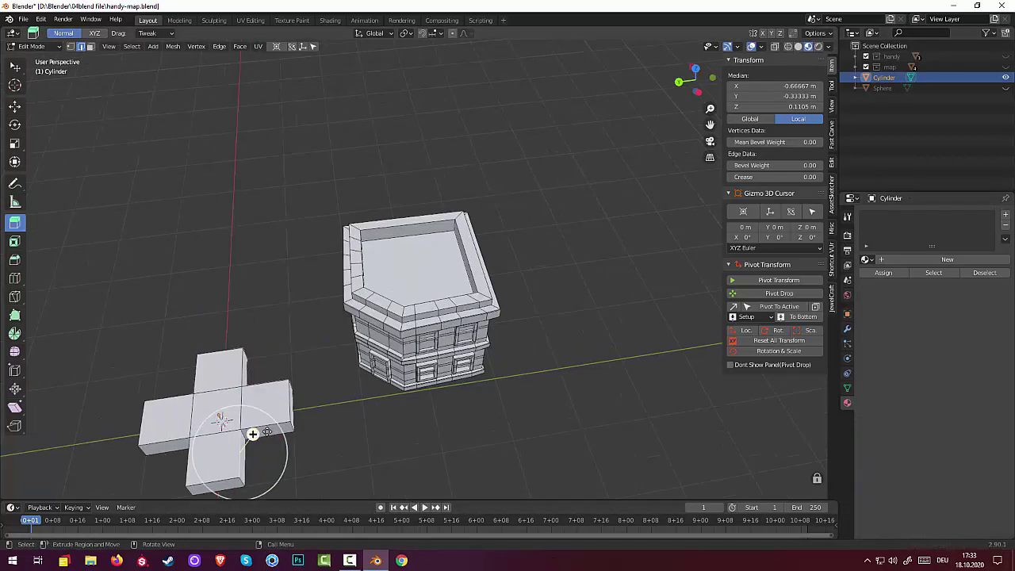
{"action": "left_click", "coordinate": [241, 386]}
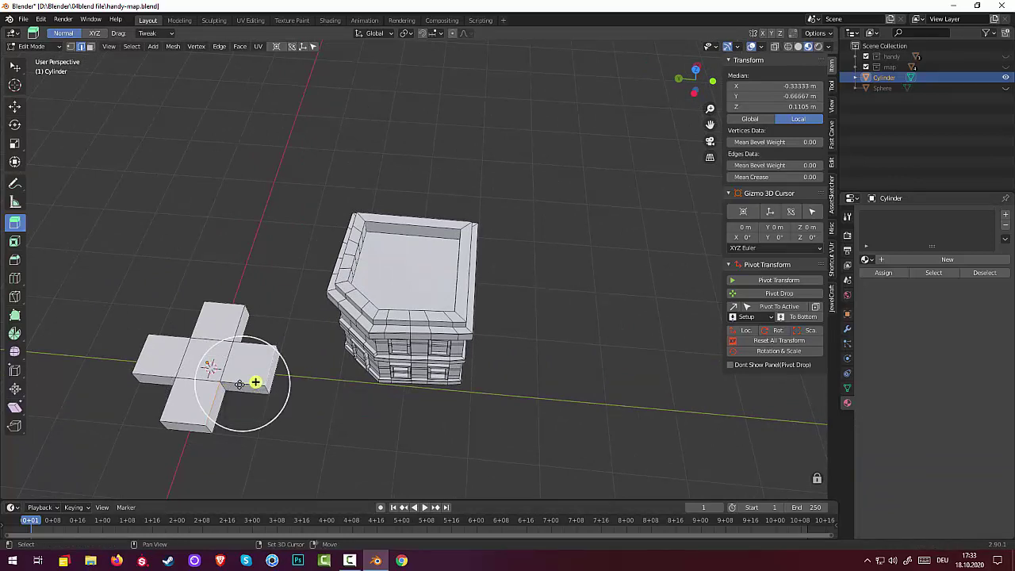
{"action": "left_click", "coordinate": [243, 349]}
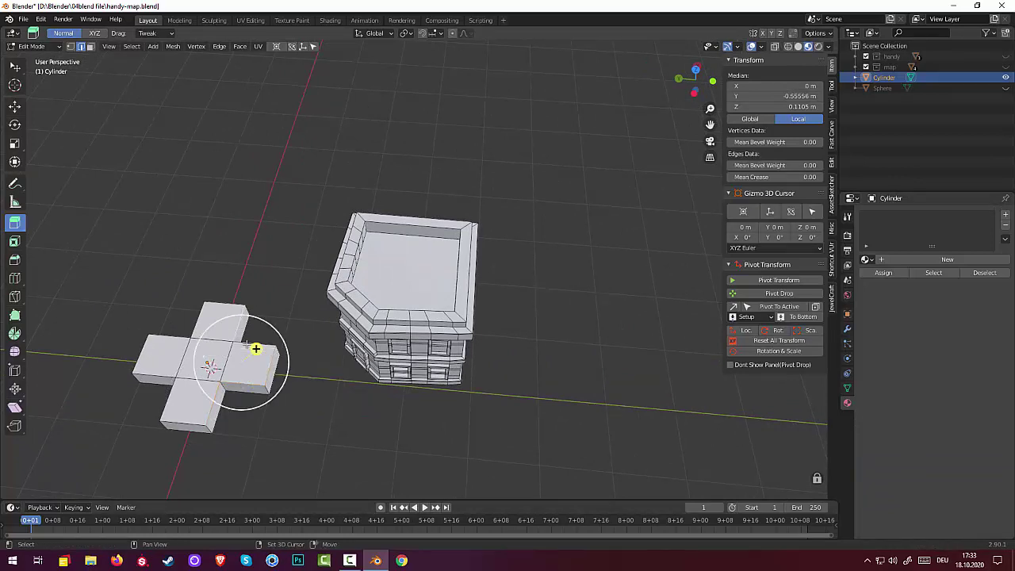
{"action": "left_click", "coordinate": [225, 302]}
{"action": "left_click", "coordinate": [230, 321]}
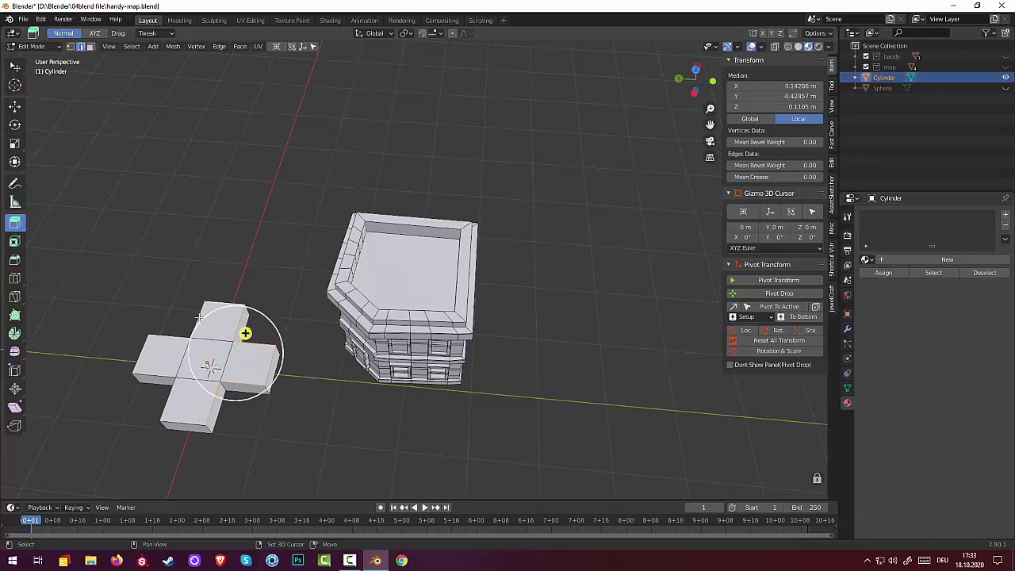
{"action": "left_click", "coordinate": [177, 335], "text": "shift"}
{"action": "left_click", "coordinate": [176, 334], "text": "shift"}
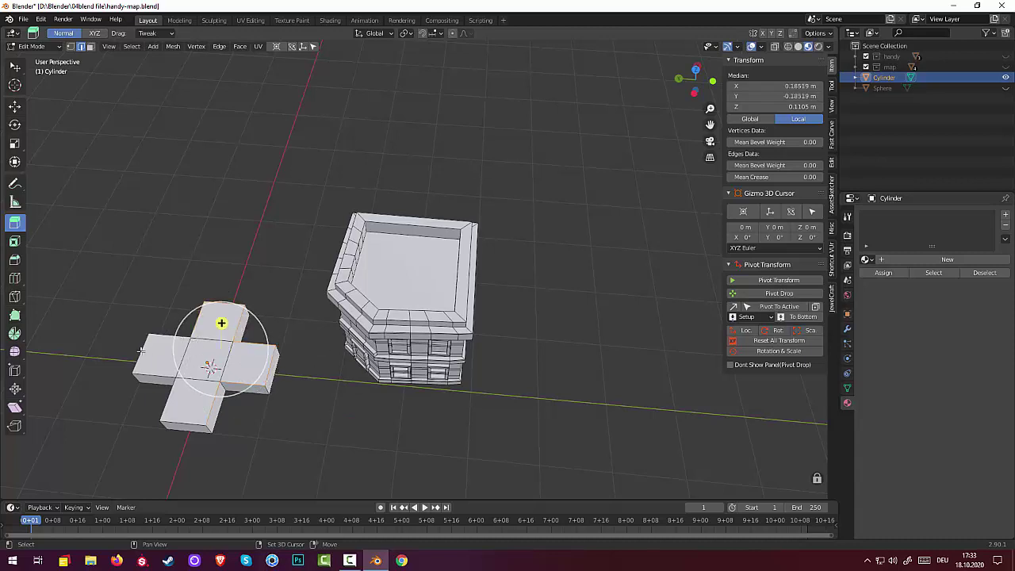
{"action": "left_click", "coordinate": [147, 359], "text": "shift"}
{"action": "left_click", "coordinate": [176, 409], "text": "shift"}
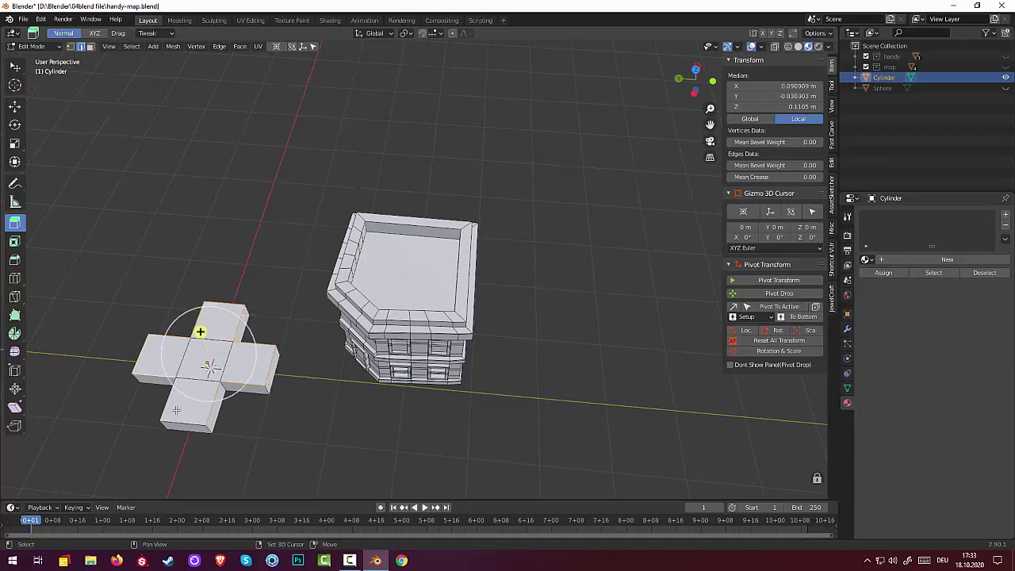
- Select the whole cross top, then cancel an attempted inset
{"action": "key", "text": "a"}
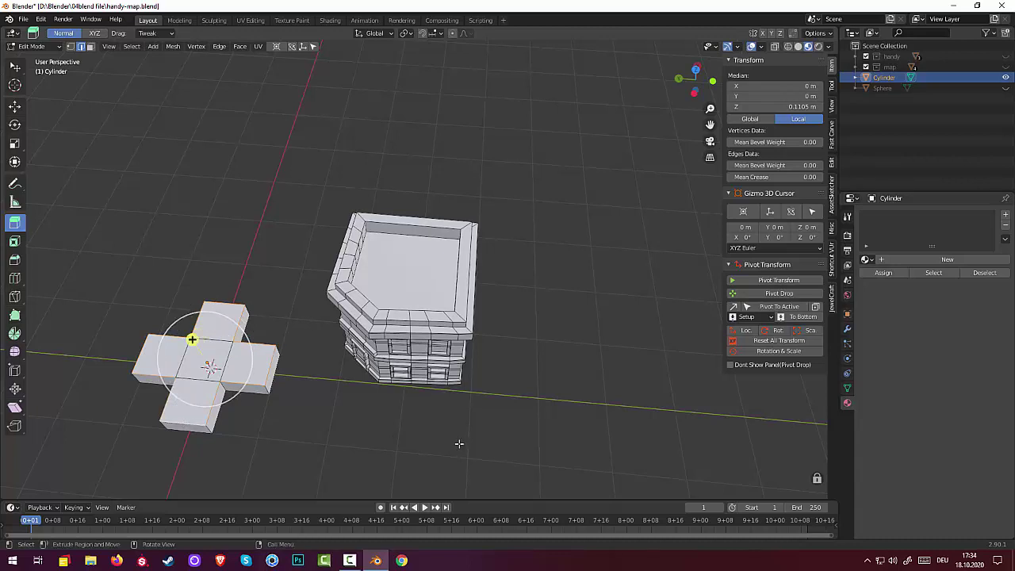
{"action": "key", "text": "i"}
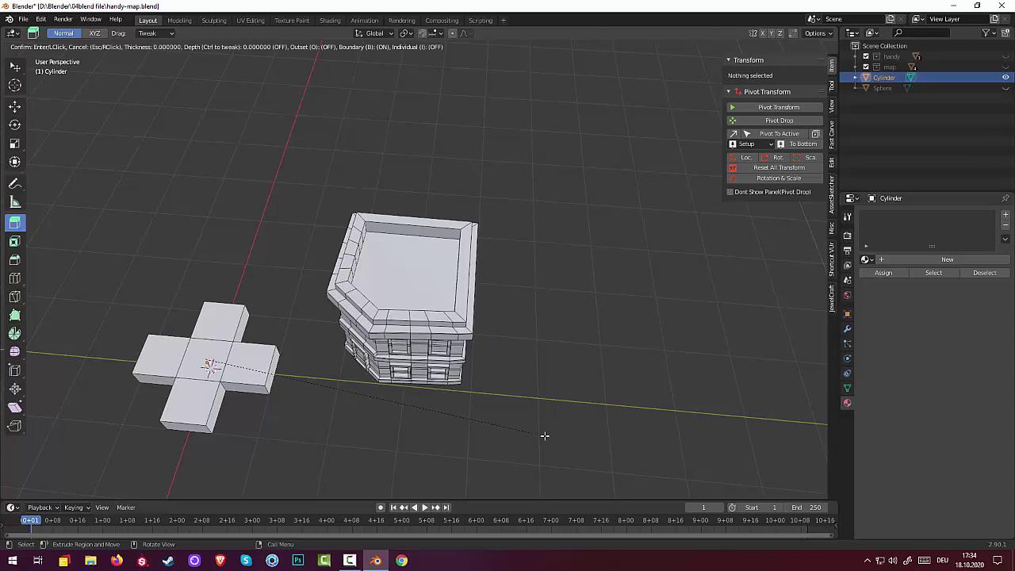
{"action": "right_click", "coordinate": [504, 429]}
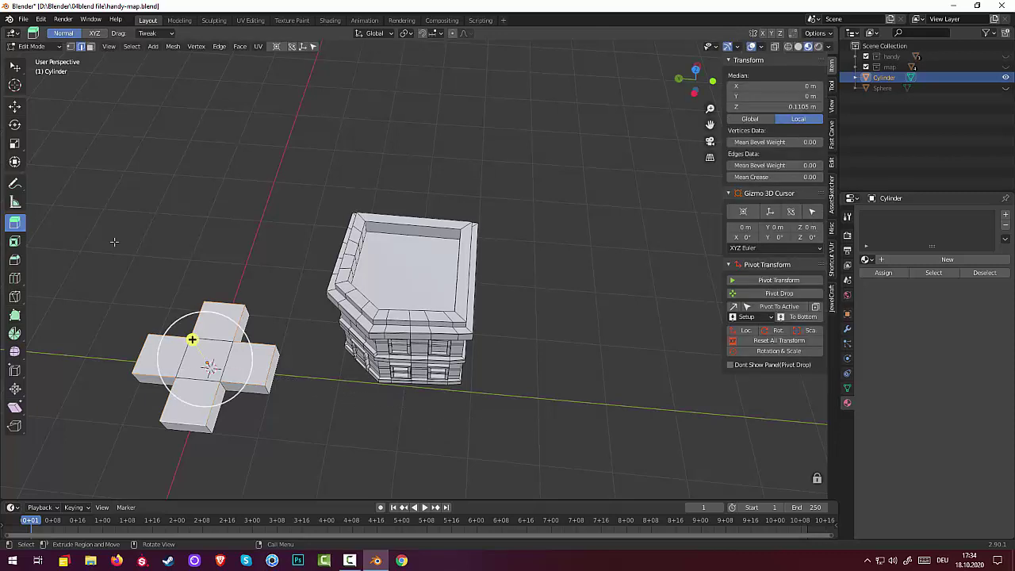
- Circle-select all the top faces of the cross
{"action": "left_click", "coordinate": [218, 318]}
{"action": "key", "text": "c"}
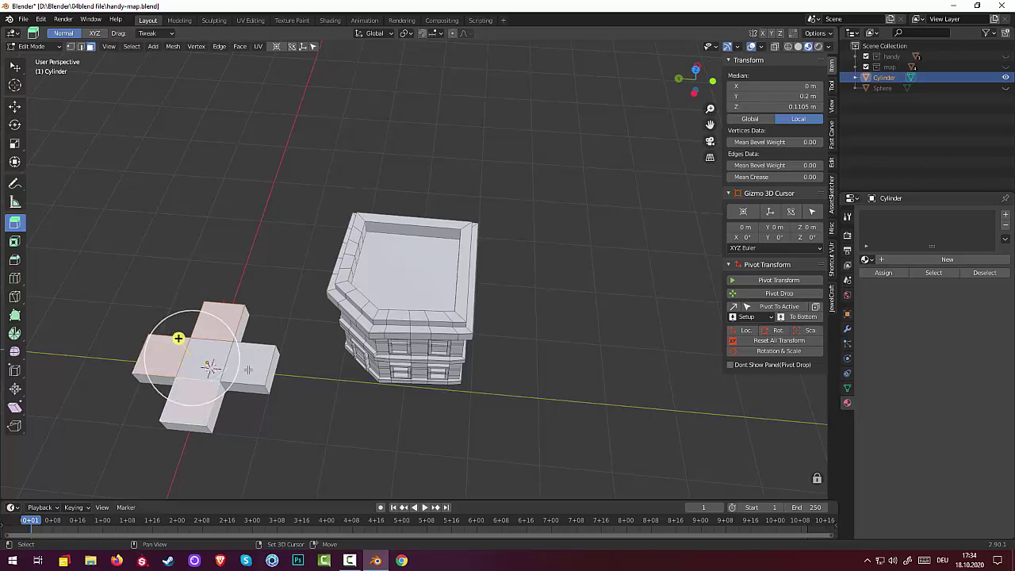
{"action": "left_click_drag", "start_coordinate": [176, 344], "coordinate": [192, 340]}
{"action": "key", "text": "w"}
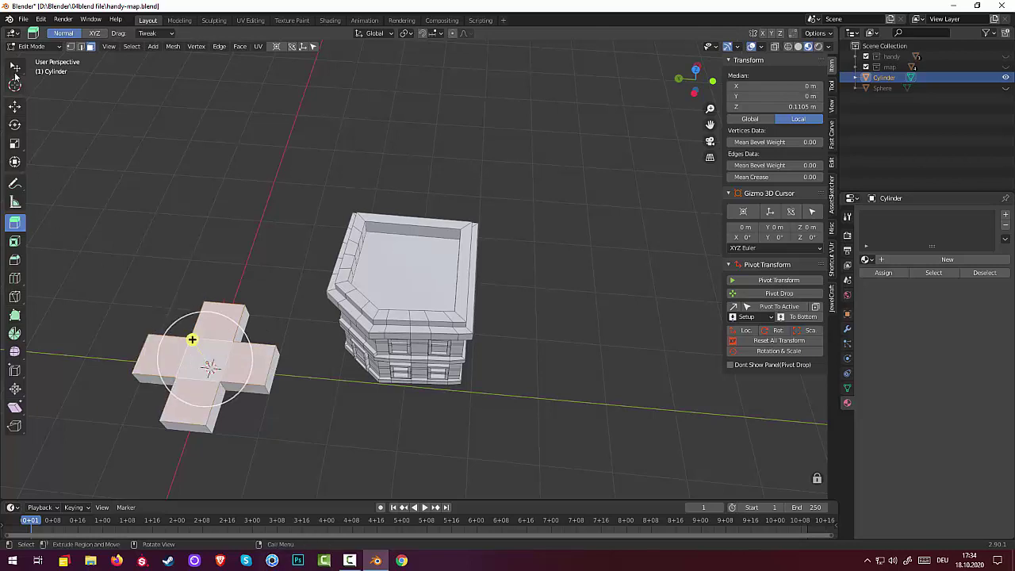
{"action": "key", "text": "Escape"}
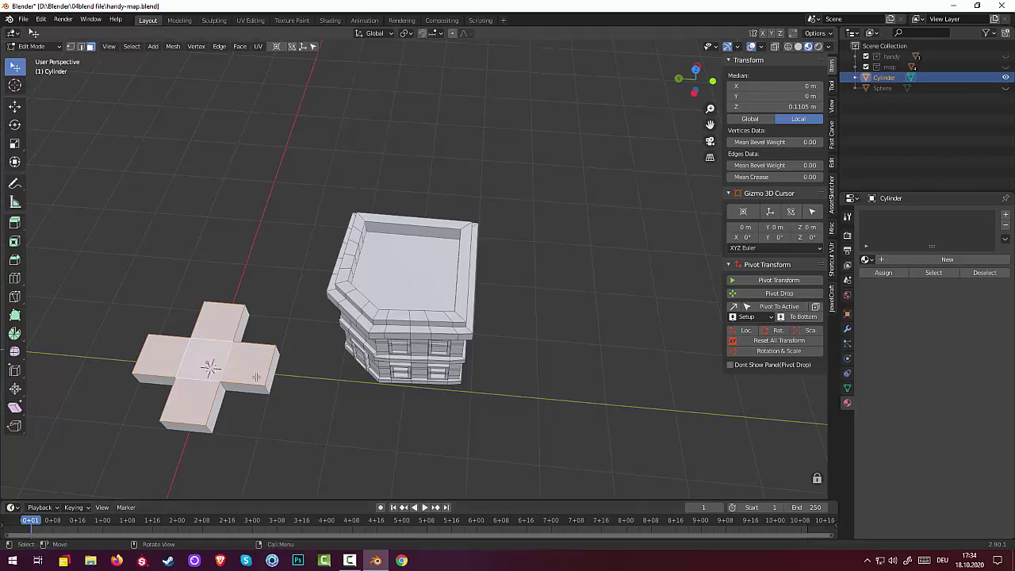
{"action": "middle_click_drag", "start_coordinate": [279, 361], "coordinate": [288, 372]}
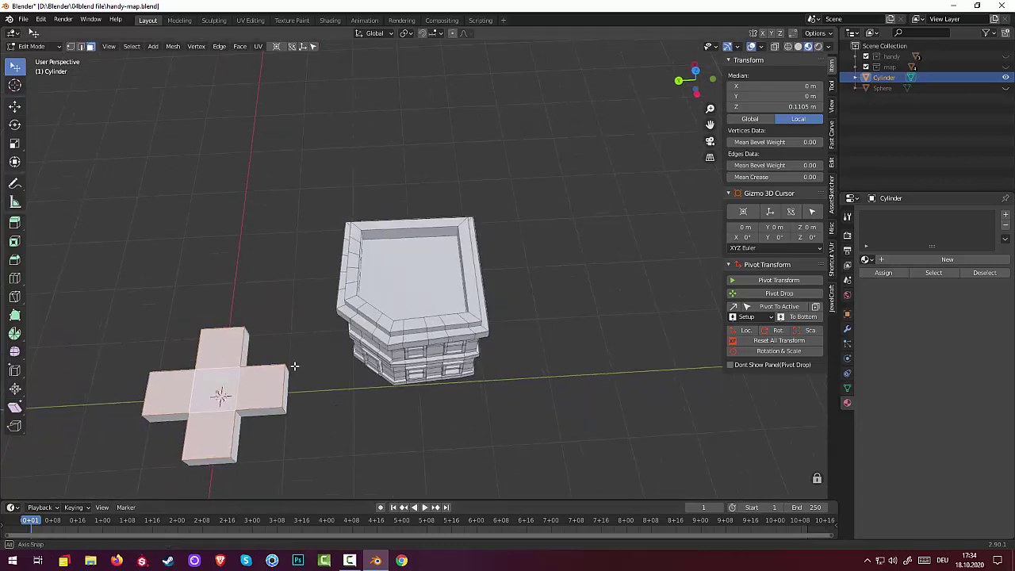
- Inset the cross top by 0.04348 m and push the inset faces down into it
{"action": "key", "text": "i"}
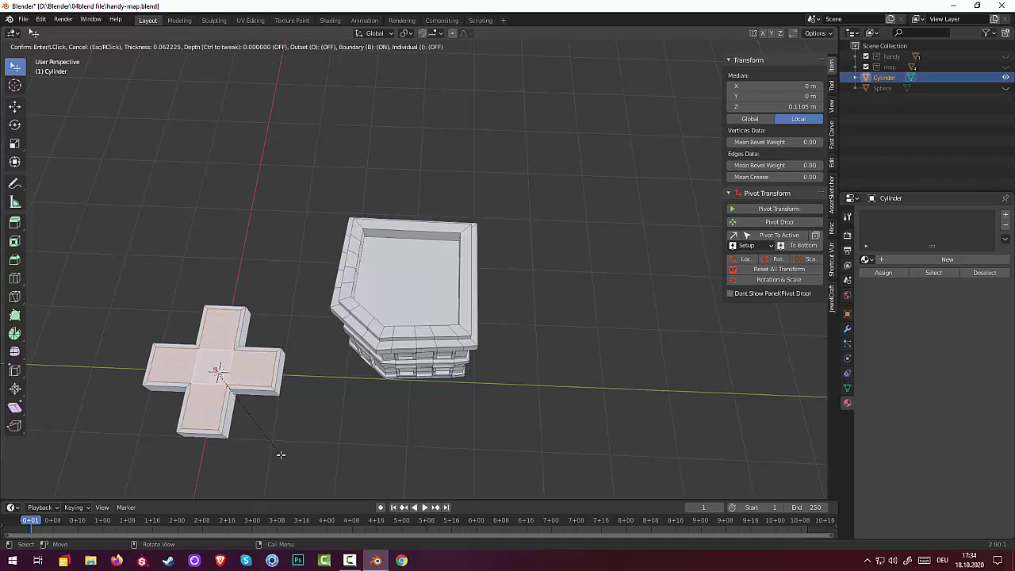
{"action": "left_click", "coordinate": [279, 453]}
{"action": "middle_click_drag", "start_coordinate": [280, 441], "coordinate": [236, 337]}
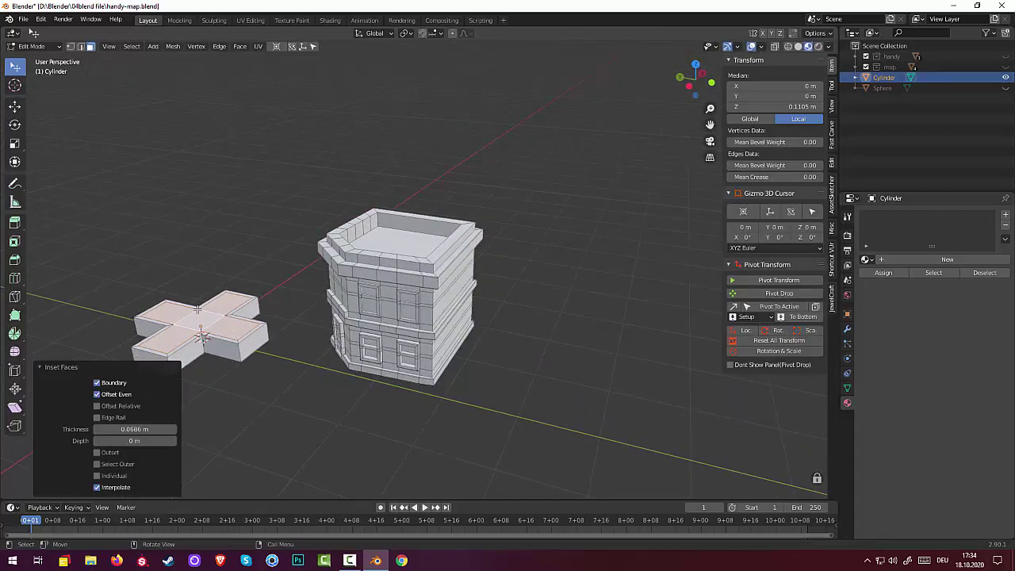
{"action": "key", "text": "g"}
{"action": "key", "text": "z"}
{"action": "key", "text": "z"}
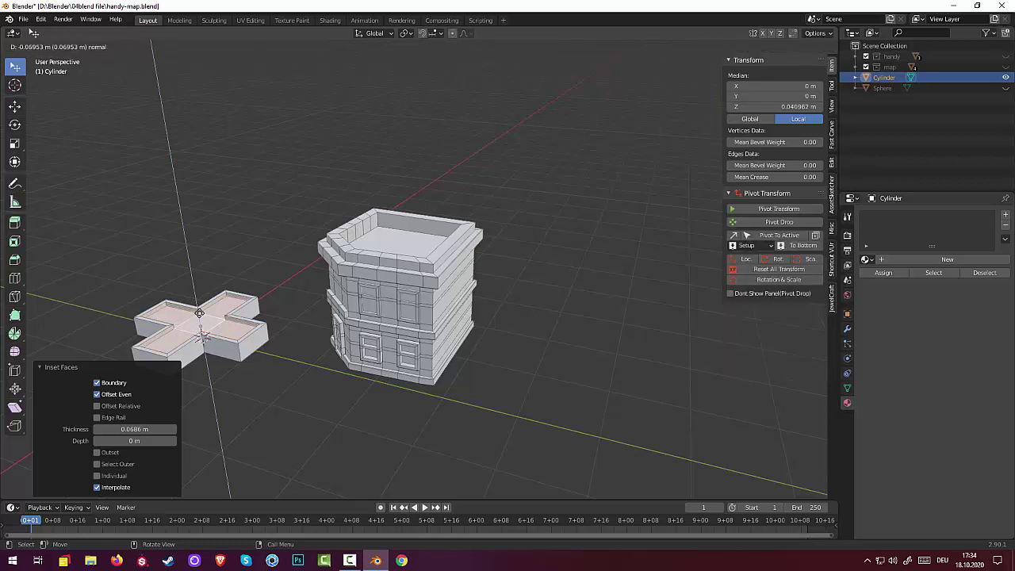
{"action": "left_click", "coordinate": [203, 337]}
{"action": "middle_click_drag", "start_coordinate": [218, 368], "coordinate": [464, 472]}
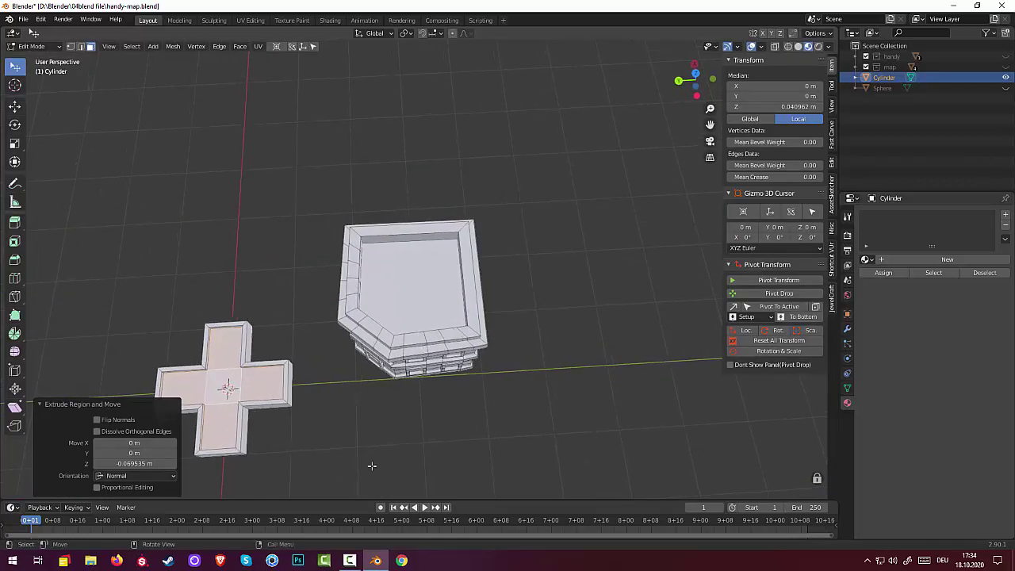
- Inset the recessed faces again and extrude the inner panel back up 0.069 m
{"action": "key", "text": "i"}
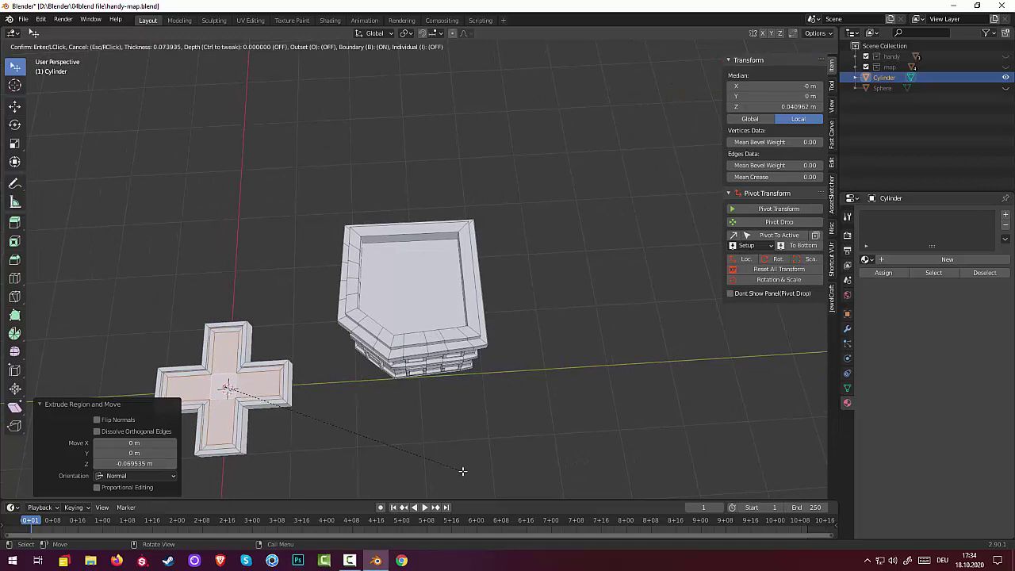
{"action": "left_click", "coordinate": [463, 471]}
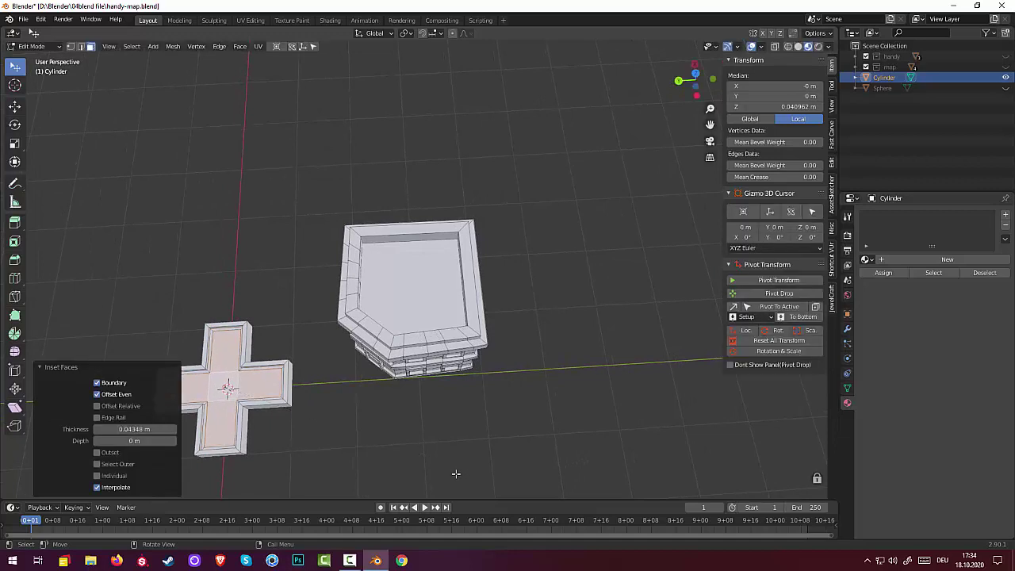
{"action": "middle_click_drag", "start_coordinate": [455, 474], "coordinate": [288, 457]}
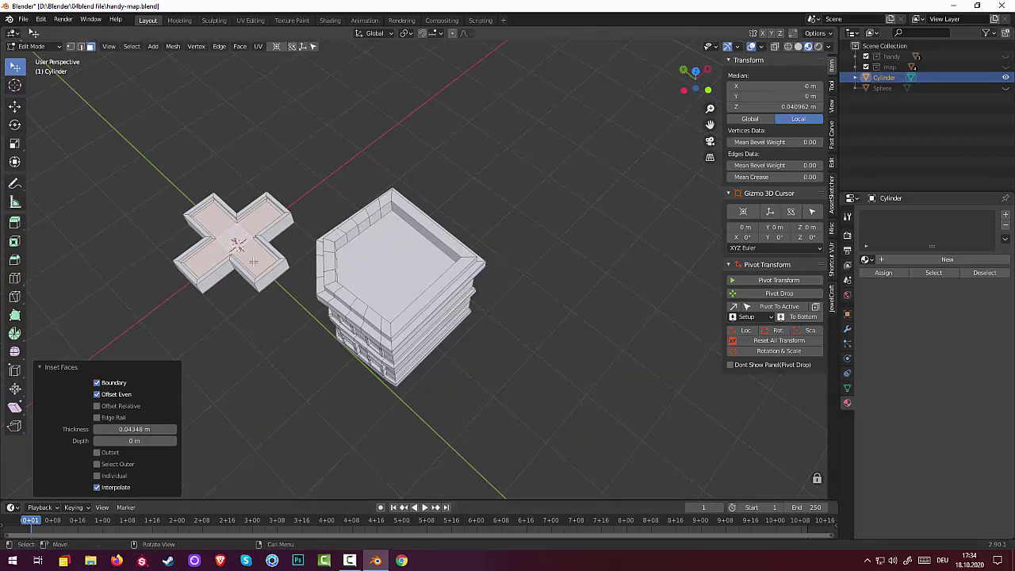
{"action": "key", "text": "e"}
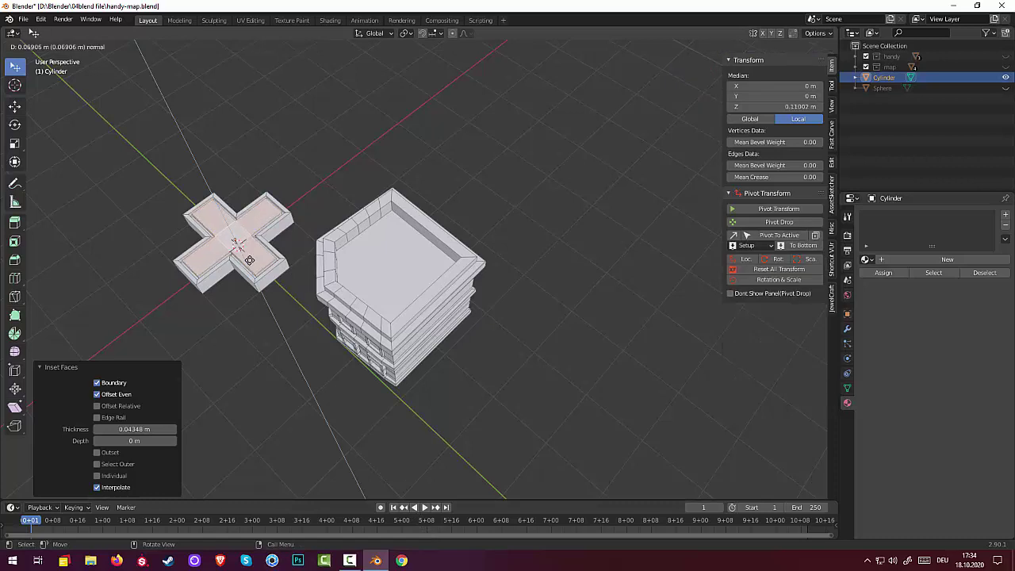
{"action": "left_click", "coordinate": [249, 260]}
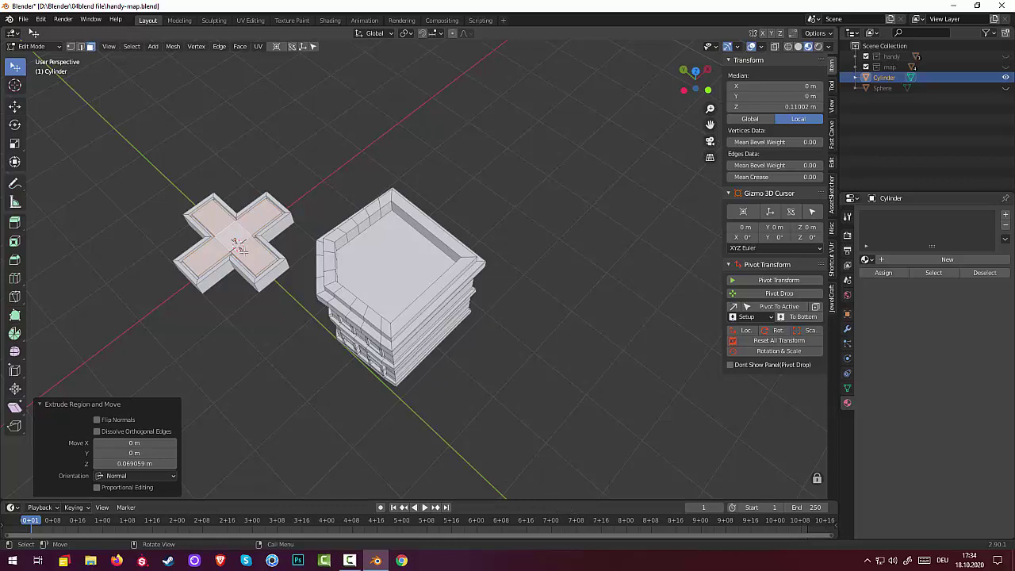
- Deselect all, briefly reselect some cross top faces, then deselect again
{"action": "key", "text": "alt+a"}
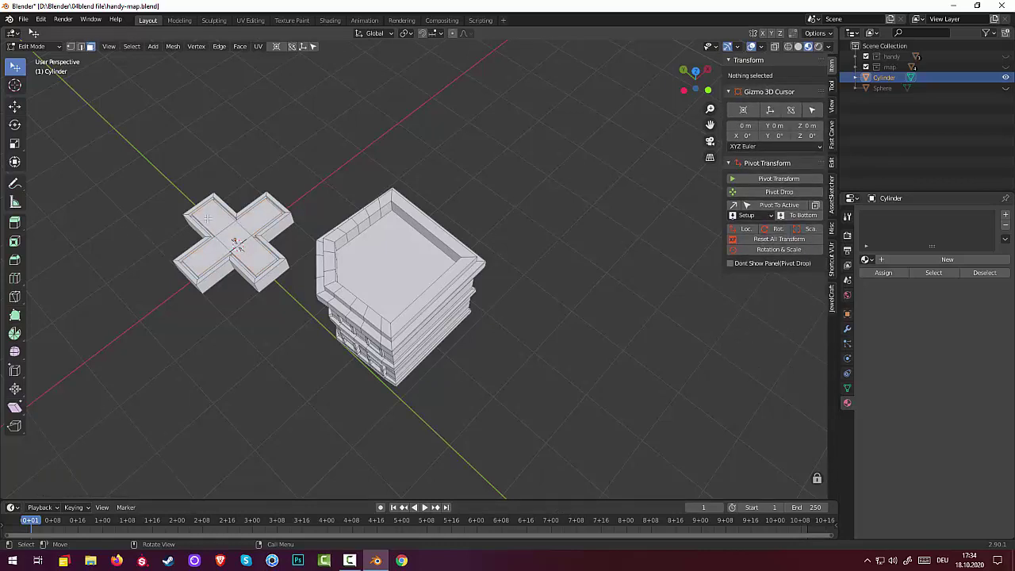
{"action": "left_click", "coordinate": [208, 218]}
{"action": "left_click", "coordinate": [253, 210], "text": "shift"}
{"action": "left_click", "coordinate": [197, 255], "text": "shift"}
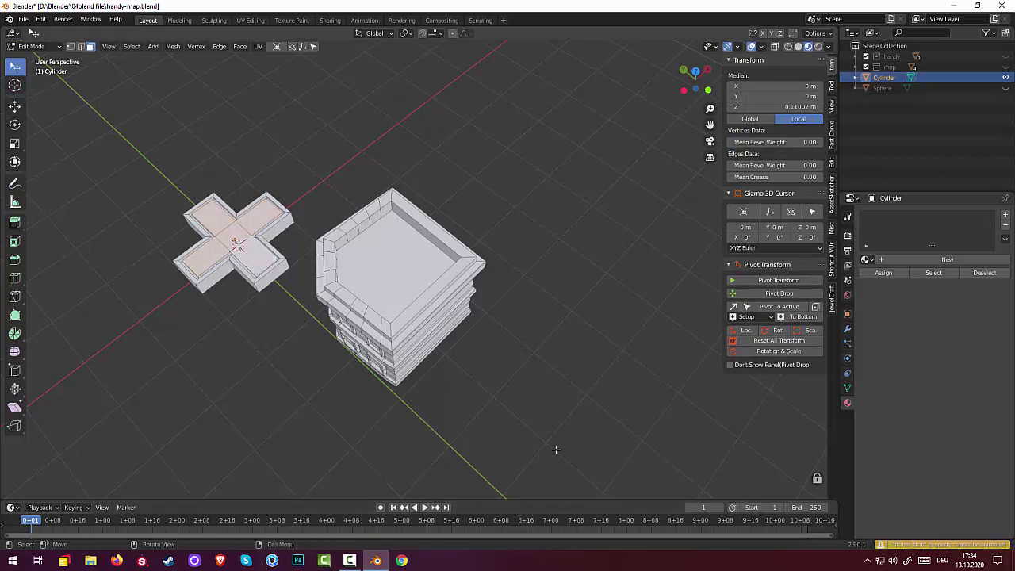
{"action": "key", "text": "alt+a"}
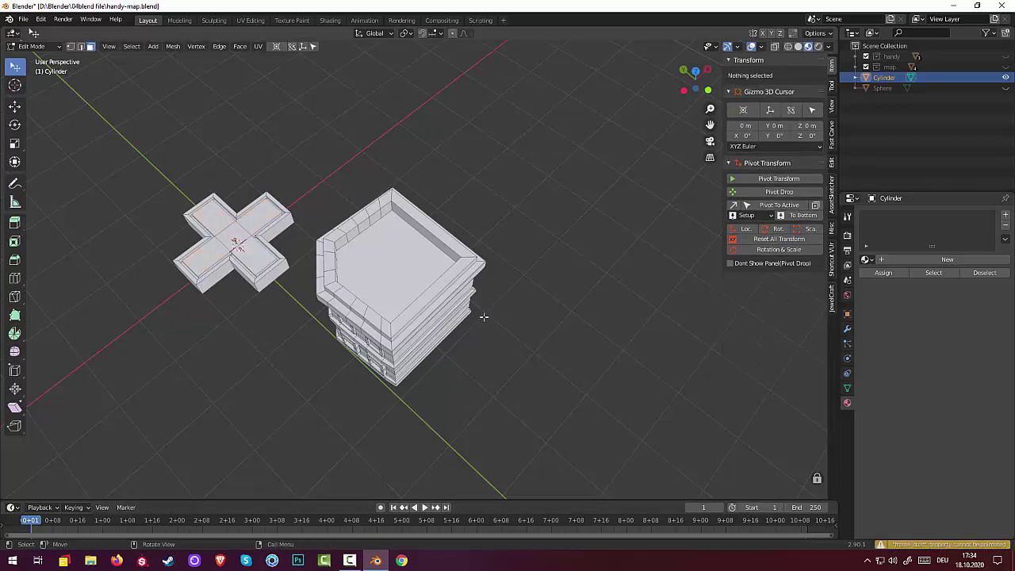
{"action": "middle_click_drag", "start_coordinate": [484, 316], "coordinate": [460, 343]}
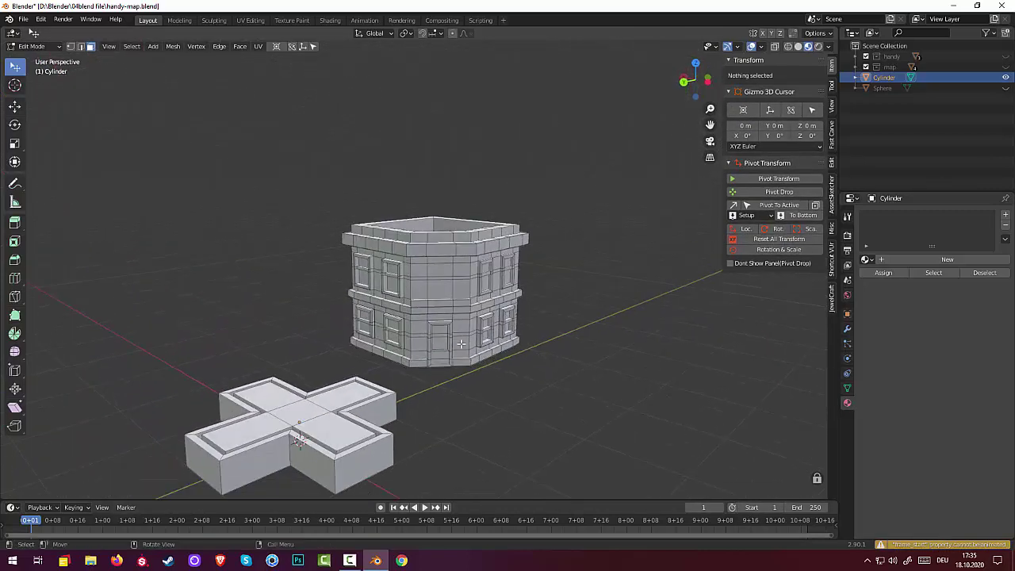
- Select all the cross's top faces and inset them by 0.0613 m
{"action": "left_click", "coordinate": [343, 399]}
{"action": "left_click", "coordinate": [244, 383], "text": "shift"}
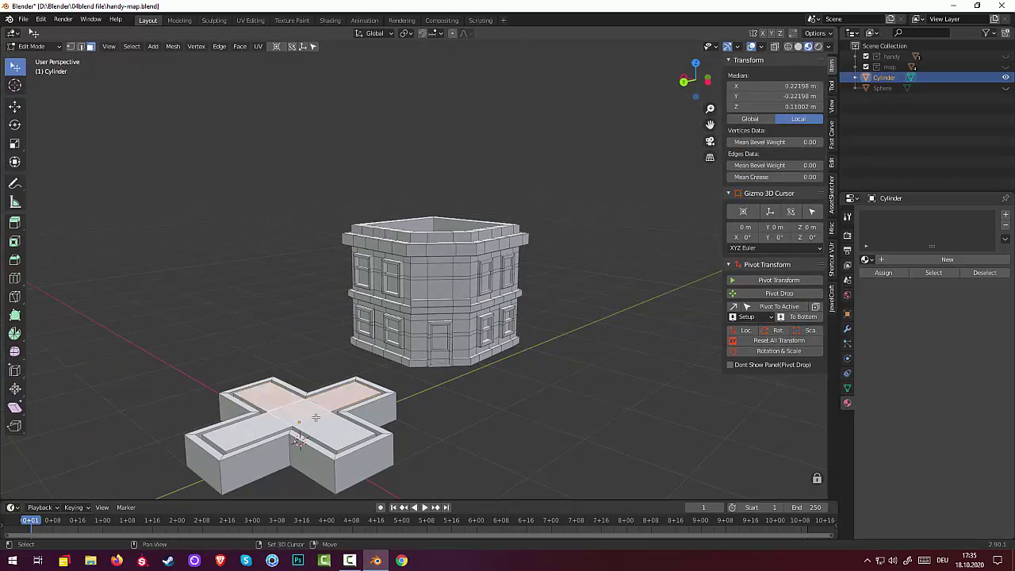
{"action": "left_click", "coordinate": [342, 437], "text": "shift"}
{"action": "left_click", "coordinate": [257, 437], "text": "shift"}
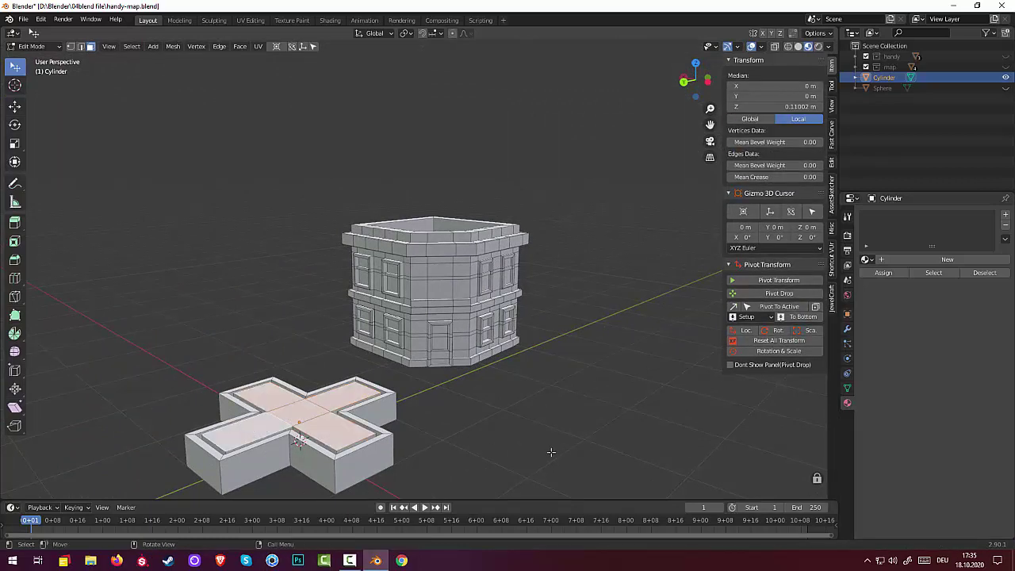
{"action": "key", "text": "i"}
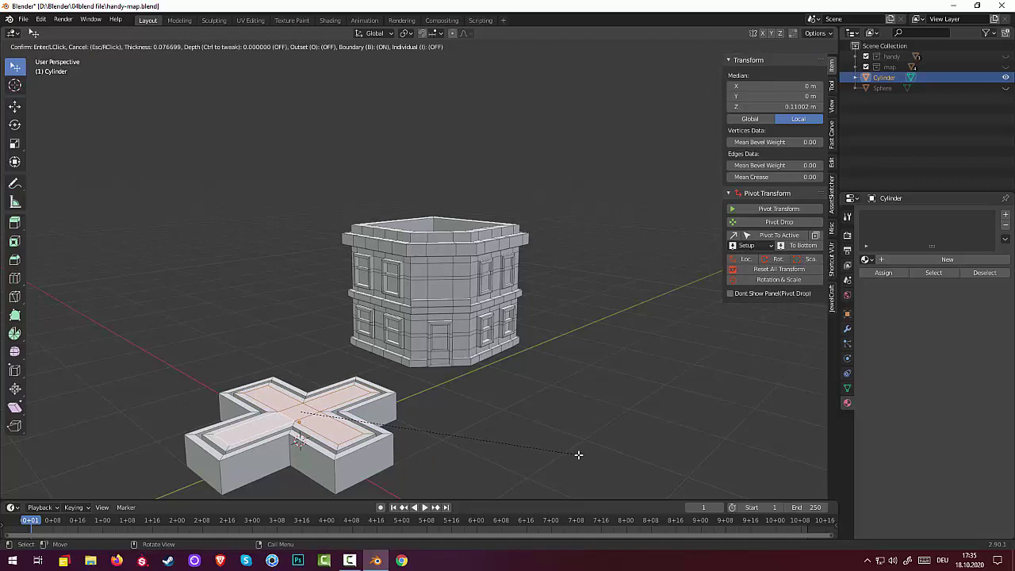
{"action": "left_click", "coordinate": [580, 454]}
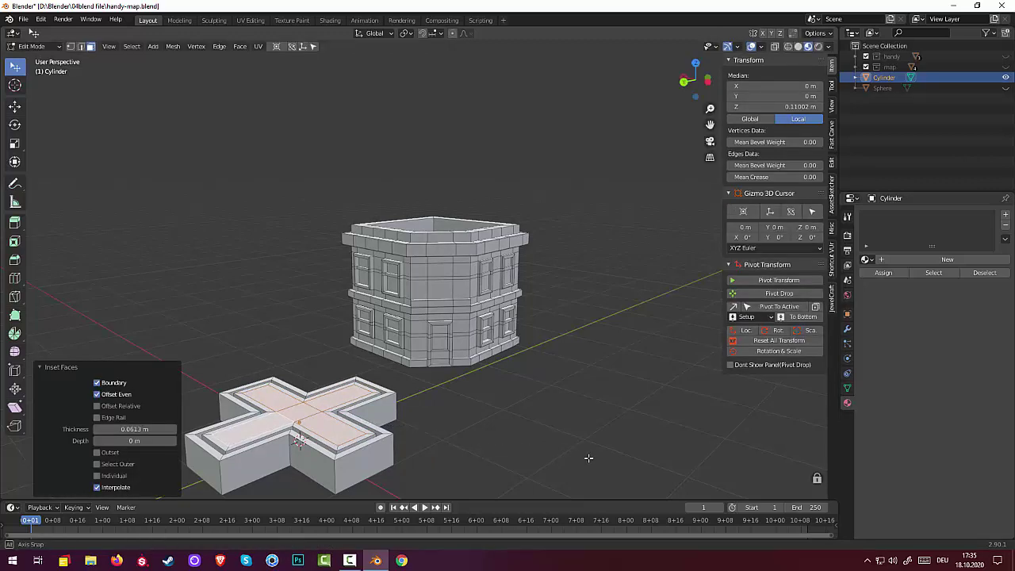
{"action": "middle_click_drag", "start_coordinate": [580, 454], "coordinate": [435, 484]}
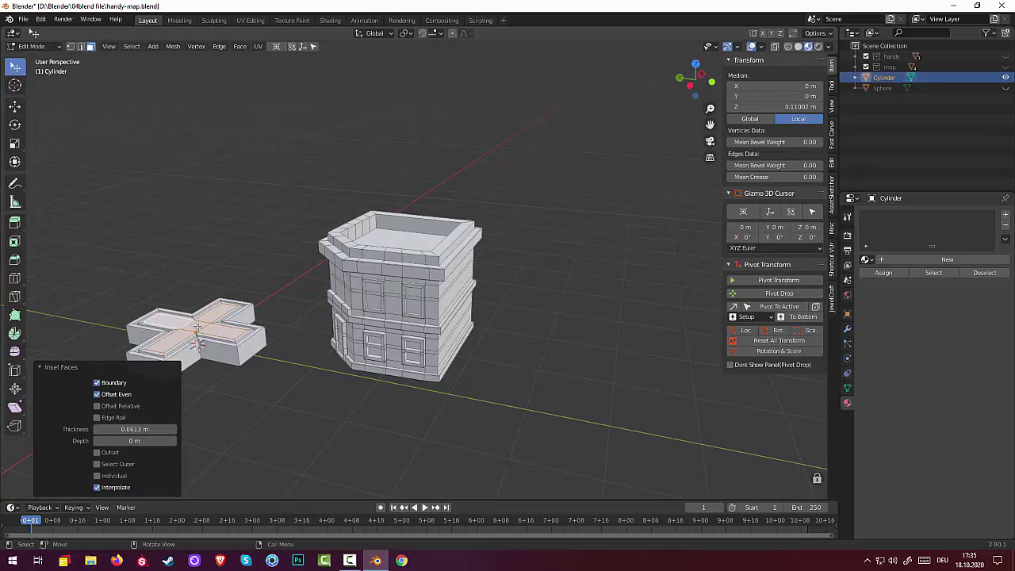
- Sink the inner panel 0.07336 m along its normal, then deselect
{"action": "key", "text": "e"}
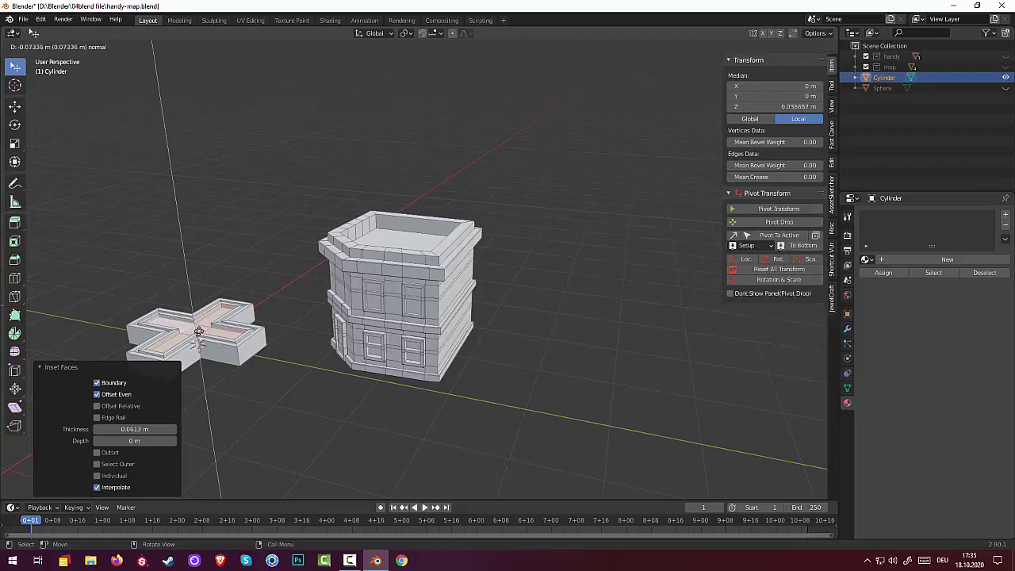
{"action": "left_click", "coordinate": [198, 331]}
{"action": "left_click", "coordinate": [266, 425]}
{"action": "mouse_move", "coordinate": [266, 425]}
{"action": "middle_mouse_down"}
{"action": "mouse_move", "coordinate": [329, 476]}
{"action": "mouse_move", "coordinate": [318, 478]}
{"action": "middle_mouse_up"}
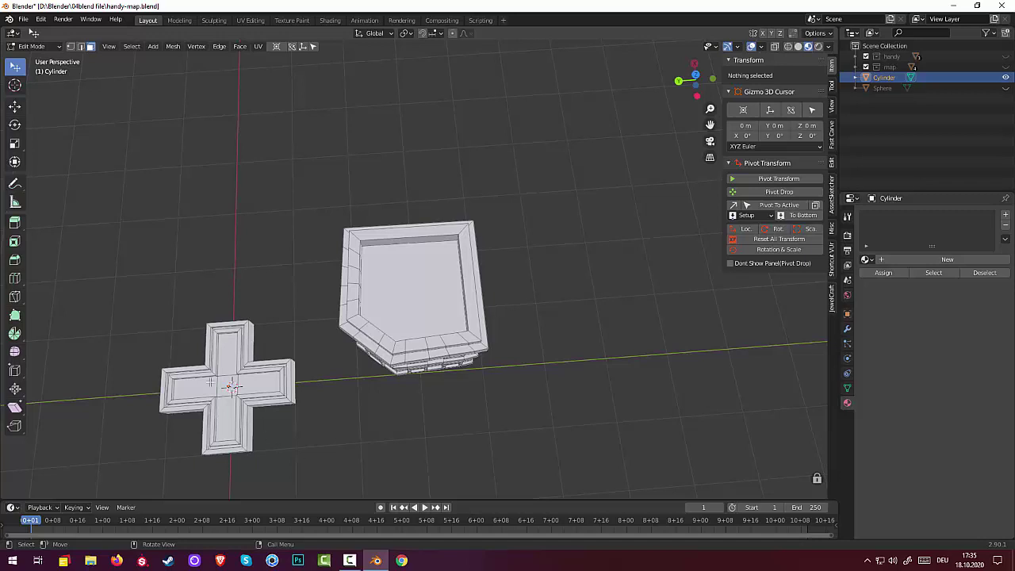
- Select and clear a face loop along the cross's long arm, then enable X-Ray
{"action": "mouse_move", "coordinate": [256, 406]}
{"action": "middle_mouse_down"}
{"action": "mouse_move", "coordinate": [283, 356]}
{"action": "mouse_move", "coordinate": [321, 417]}
{"action": "middle_mouse_up"}
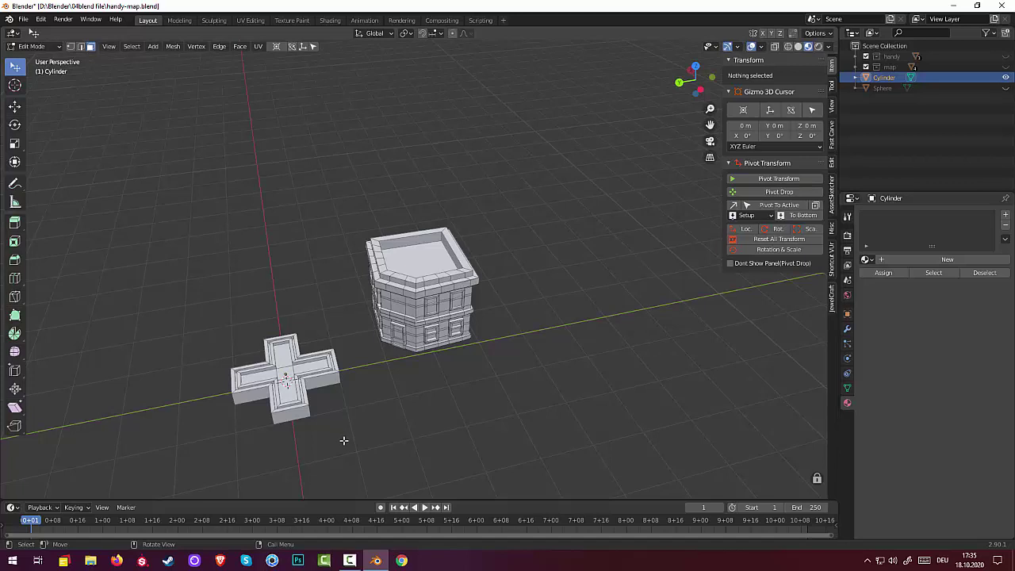
{"action": "left_click", "coordinate": [287, 414]}
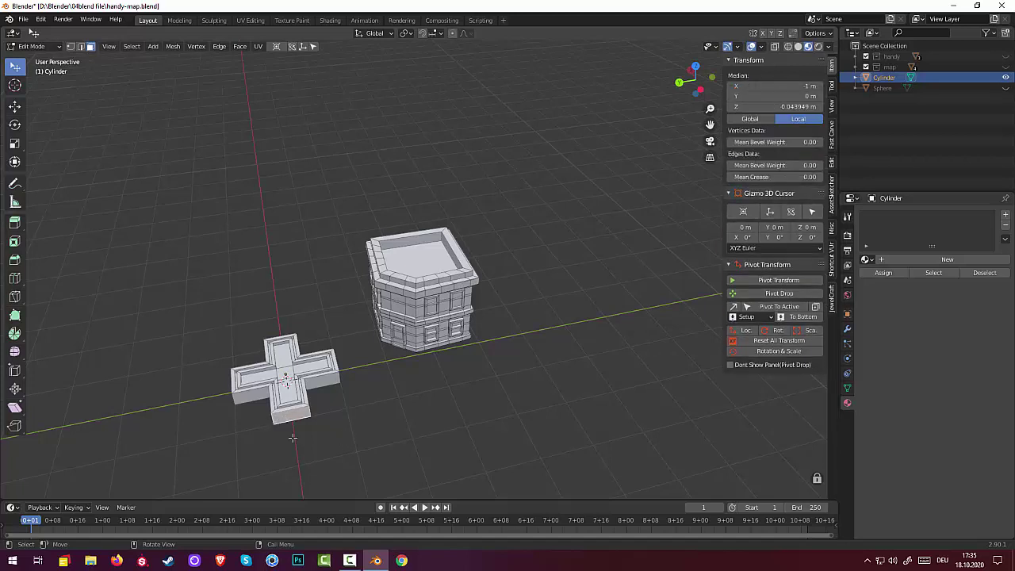
{"action": "left_click", "coordinate": [350, 560]}
{"action": "left_click", "coordinate": [350, 561]}
{"action": "left_click", "coordinate": [305, 420], "text": "alt"}
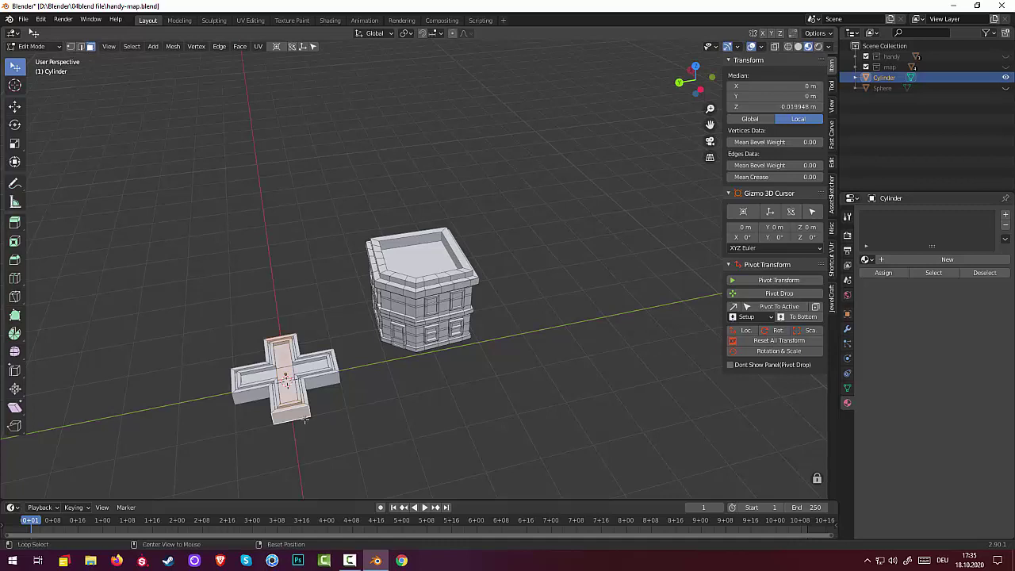
{"action": "key", "text": "alt+a"}
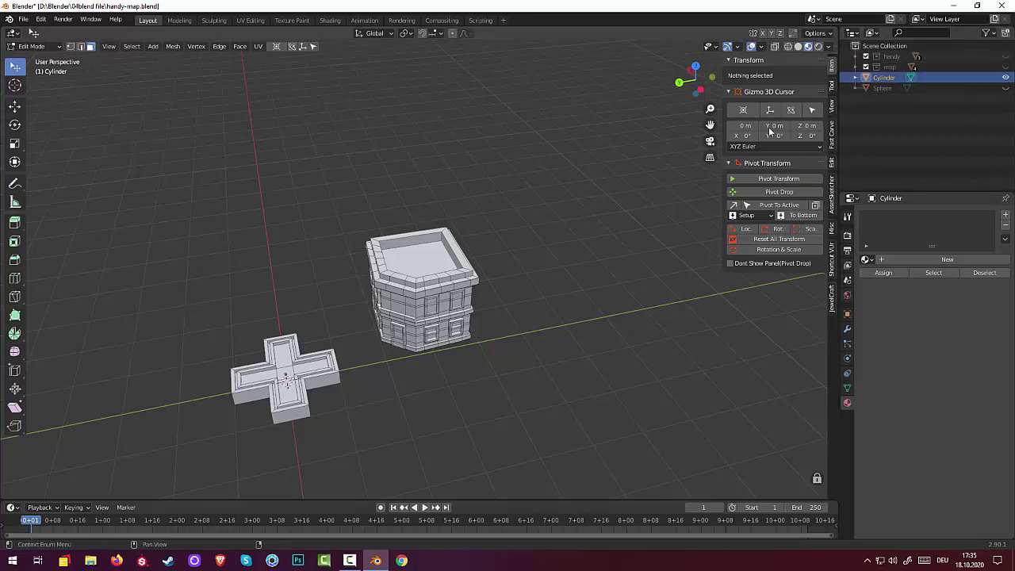
{"action": "left_click", "coordinate": [774, 46]}
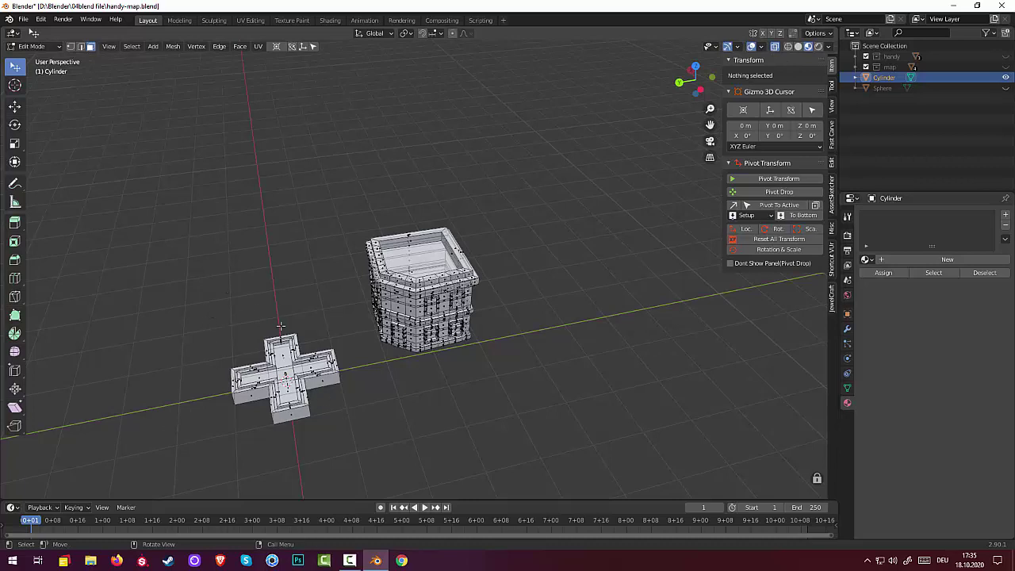
- Box-select all the top faces of the cross
{"action": "left_click", "coordinate": [329, 423], "text": "ctrl+alt"}
{"action": "key", "text": "b"}
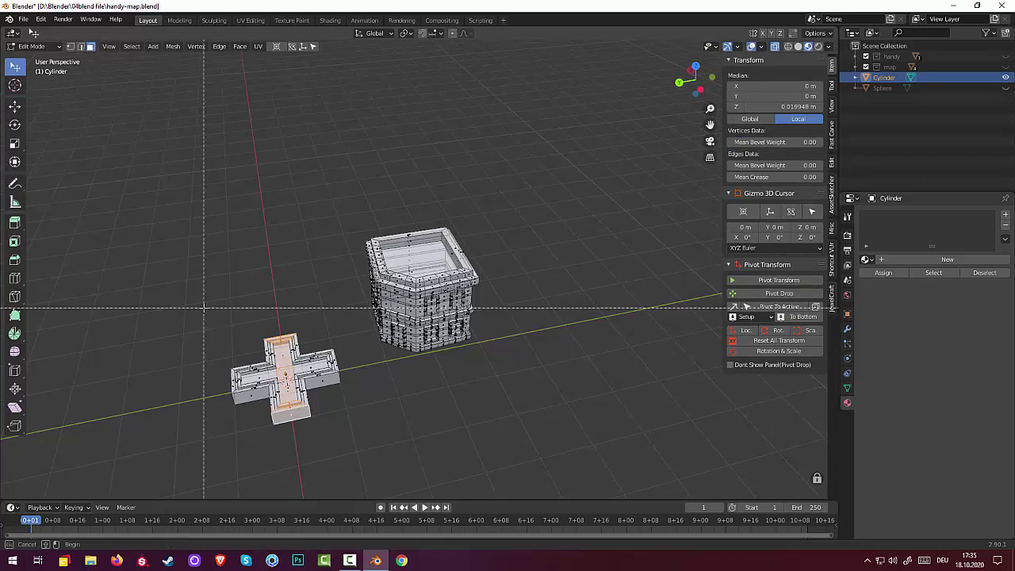
{"action": "left_click_drag", "start_coordinate": [204, 307], "coordinate": [349, 480]}
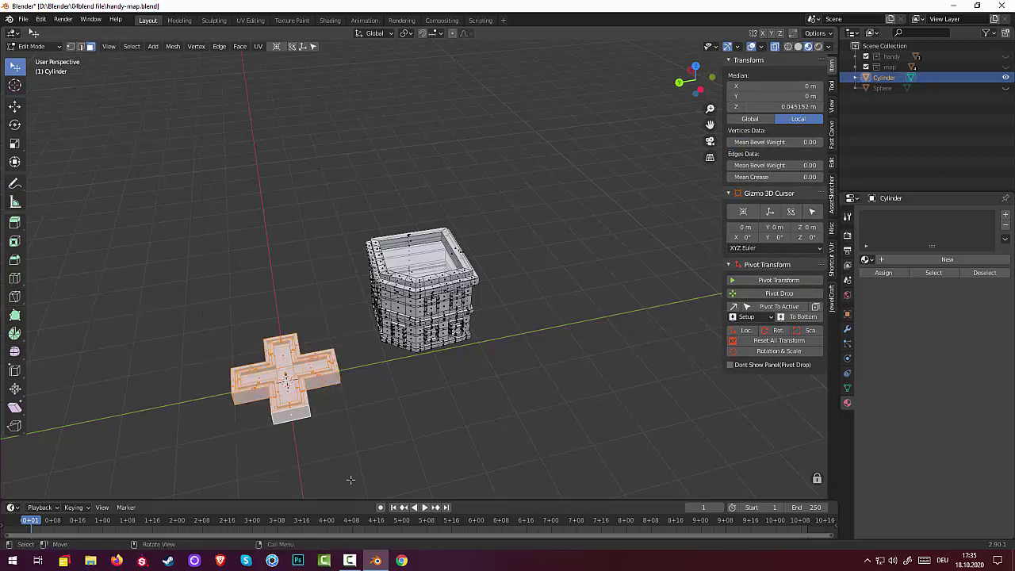
- Create a material named kreuz with a blue base colour, then undo the colour
{"action": "left_click", "coordinate": [883, 260]}
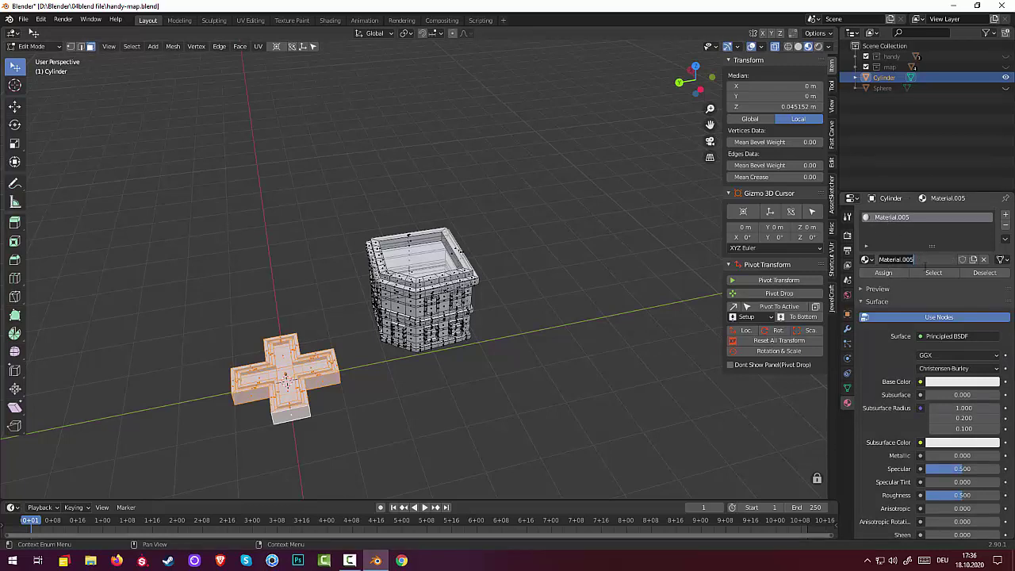
{"action": "type", "text": "kreuz"}
{"action": "key", "text": "Return"}
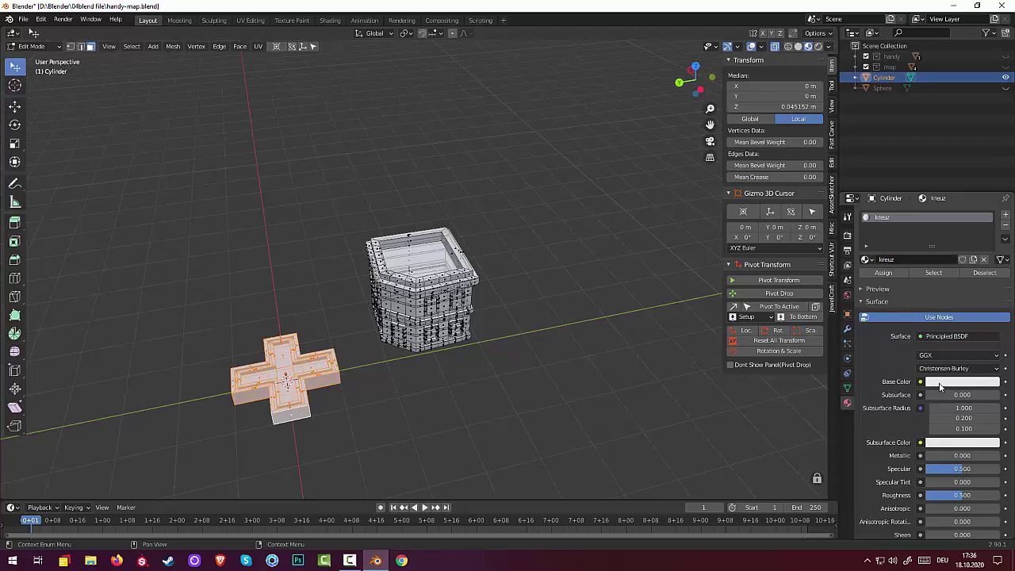
{"action": "left_click", "coordinate": [938, 383]}
{"action": "left_click", "coordinate": [955, 241]}
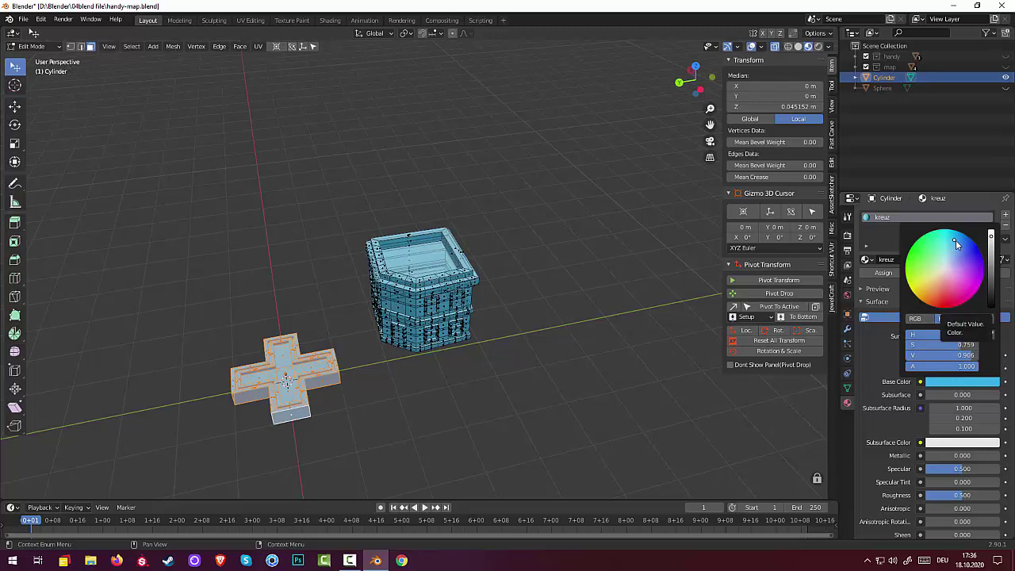
{"action": "key", "text": "ctrl+z"}
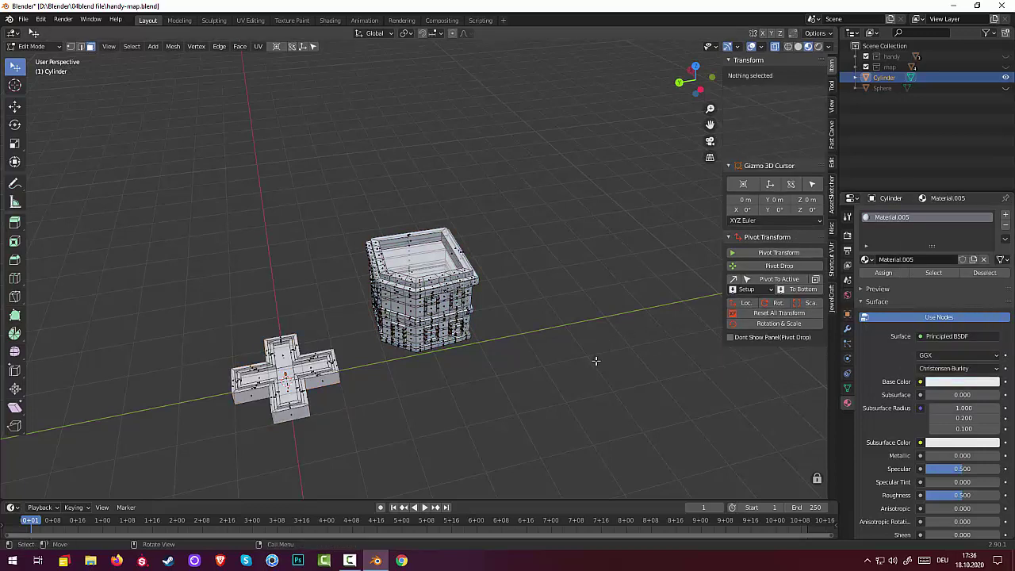
- Undo back to the white Material.005 and select the Cylinder building in the outliner
{"action": "key", "text": "ctrl+z"}
{"action": "left_click", "coordinate": [895, 89]}
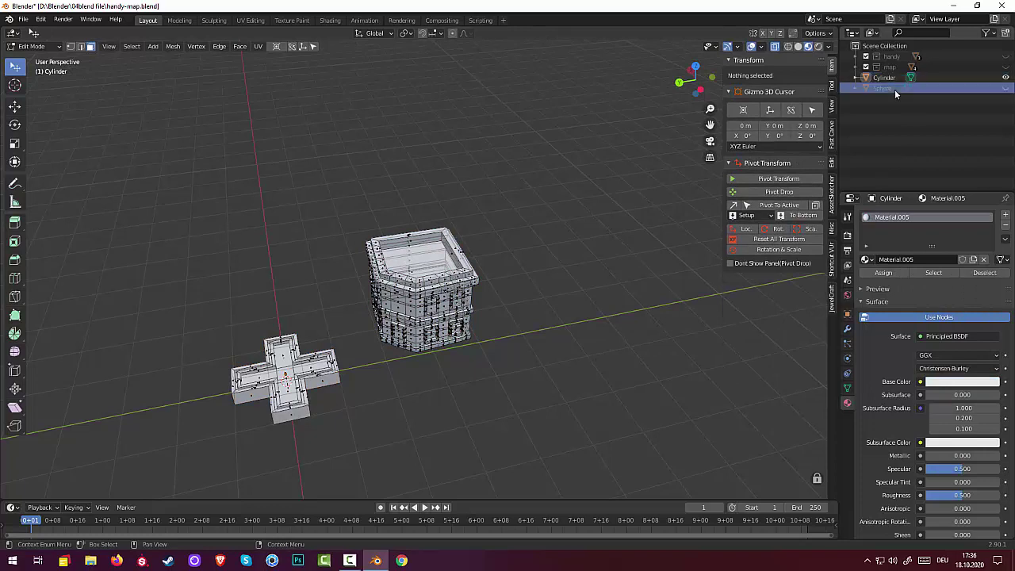
{"action": "left_click", "coordinate": [1005, 88]}
{"action": "left_click", "coordinate": [1005, 89]}
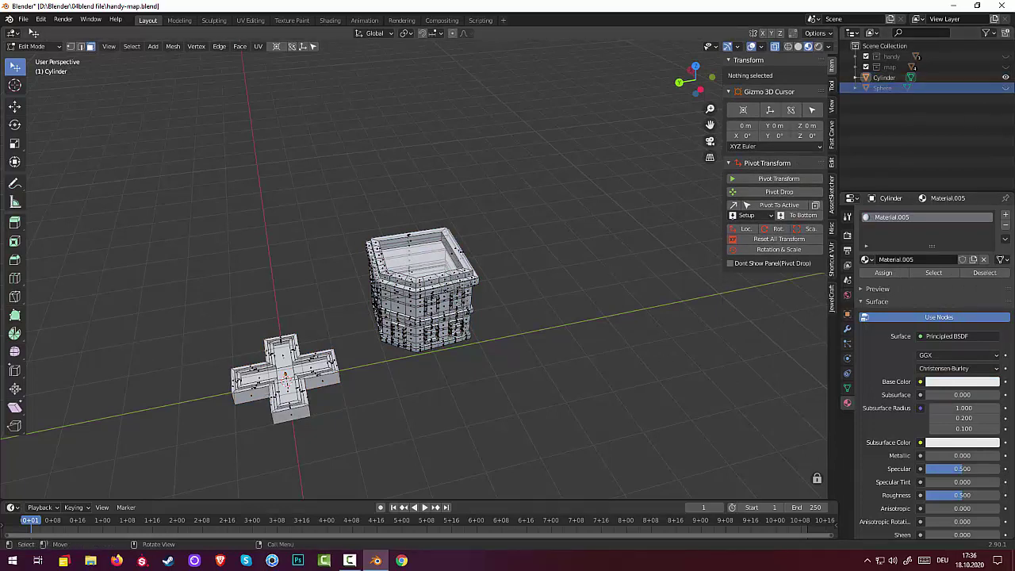
{"action": "left_click", "coordinate": [886, 78]}
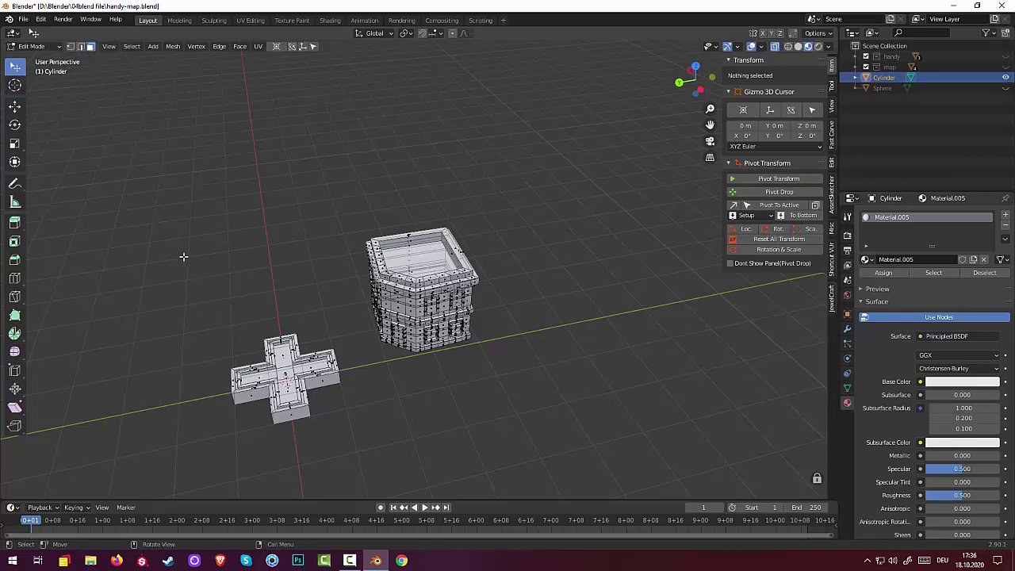
- Separate the box-selected cross into Cylinder.001 and return to Object Mode
{"action": "left_click_drag", "start_coordinate": [208, 290], "coordinate": [349, 446]}
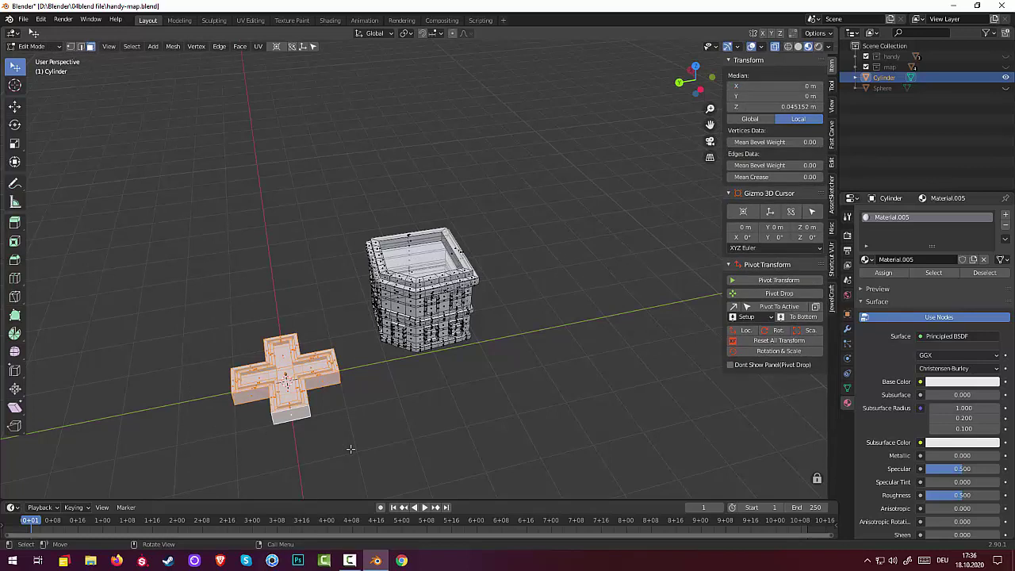
{"action": "key", "text": "p"}
{"action": "left_click", "coordinate": [351, 450]}
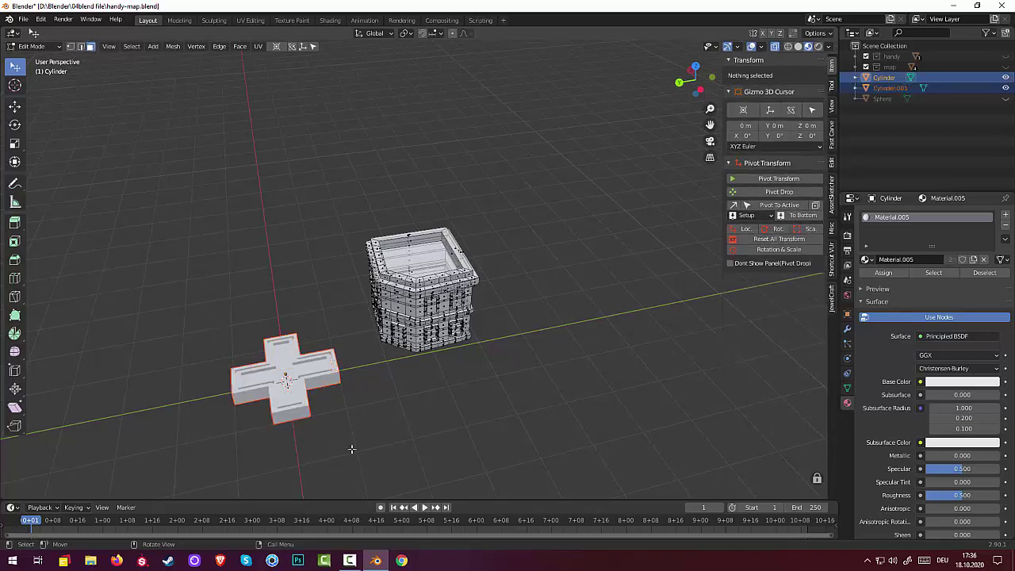
{"action": "left_click", "coordinate": [894, 88]}
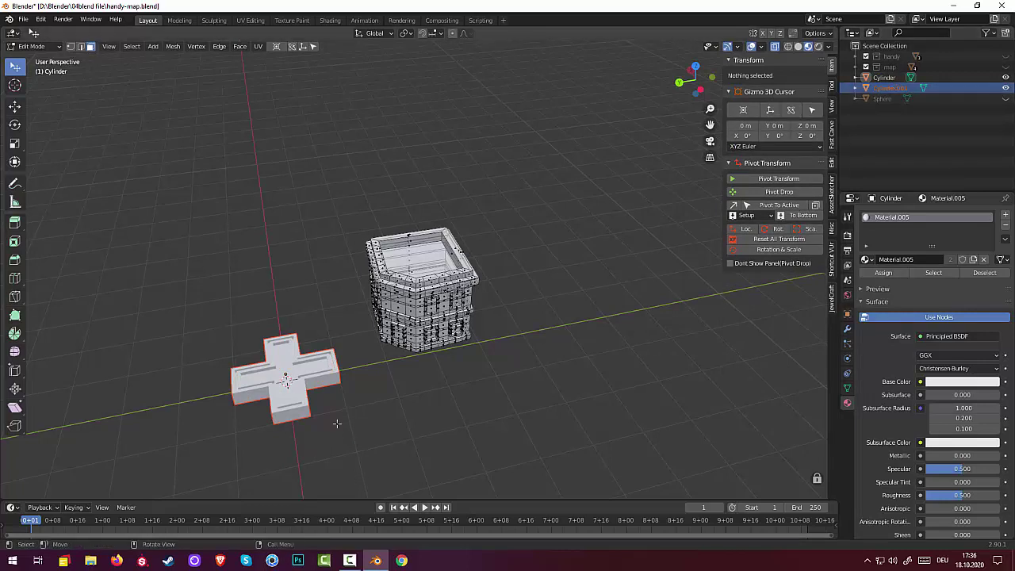
{"action": "left_click", "coordinate": [31, 46]}
{"action": "left_click", "coordinate": [36, 57]}
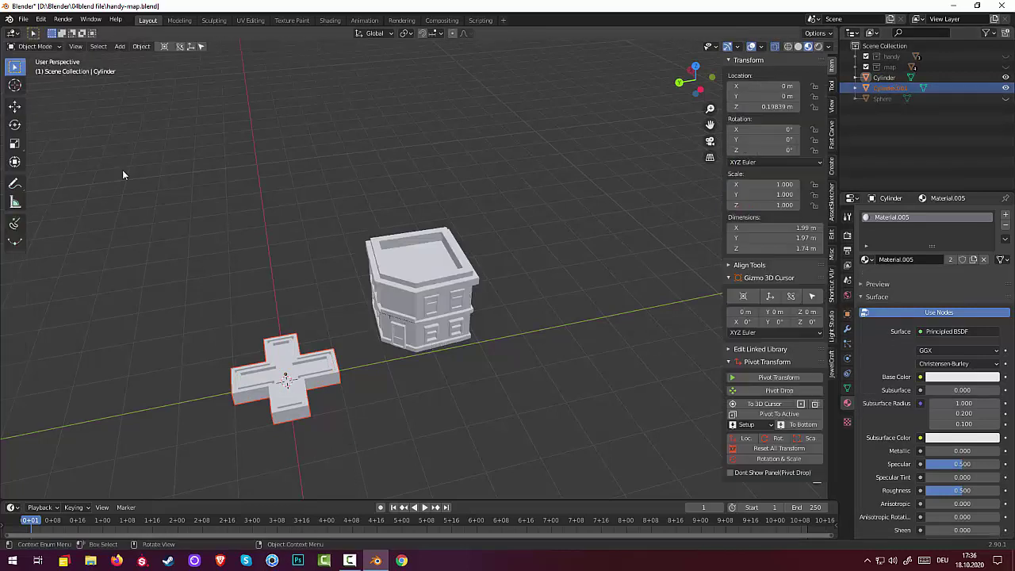
- In Cylinder.001's Edit Mode, select the cross and set Material.005's base colour to blue
{"action": "left_click", "coordinate": [61, 46]}
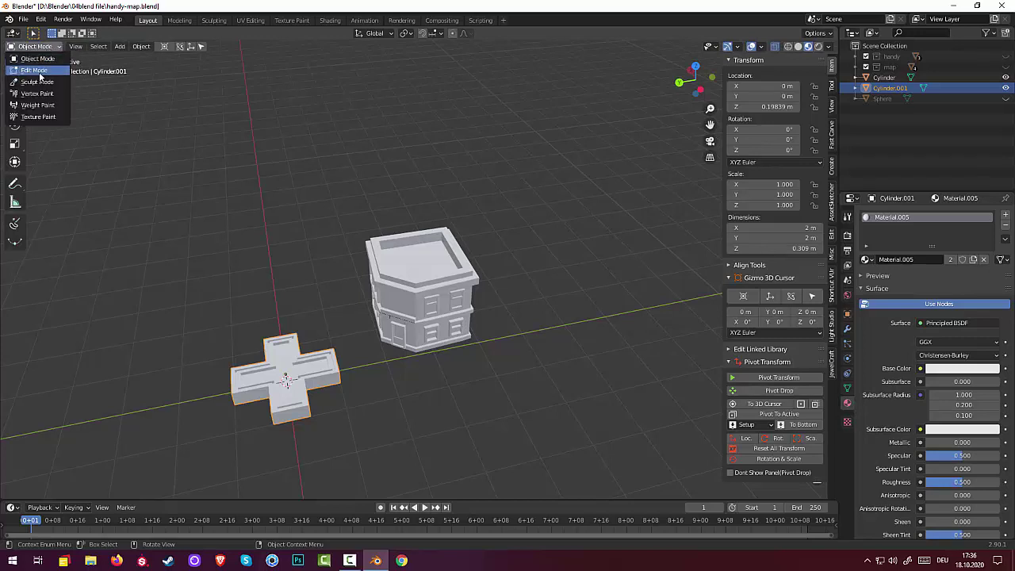
{"action": "left_click", "coordinate": [38, 70]}
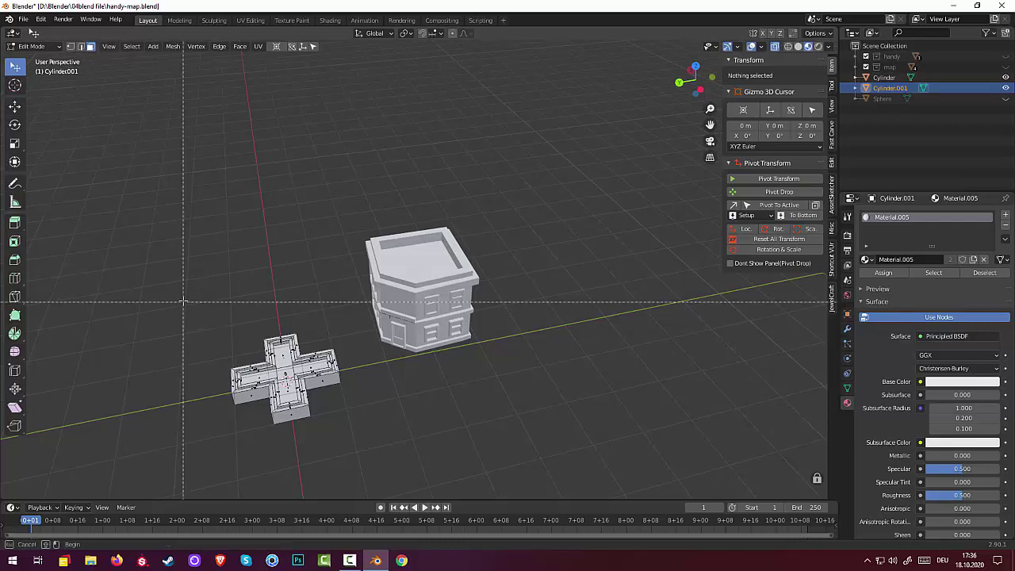
{"action": "left_click_drag", "start_coordinate": [185, 300], "coordinate": [351, 462]}
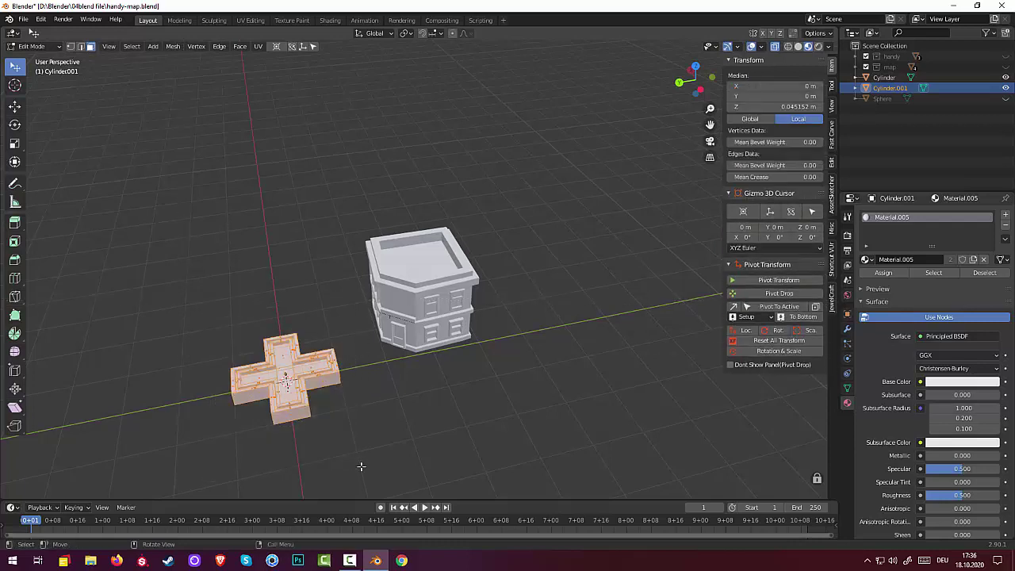
{"action": "left_click", "coordinate": [969, 382]}
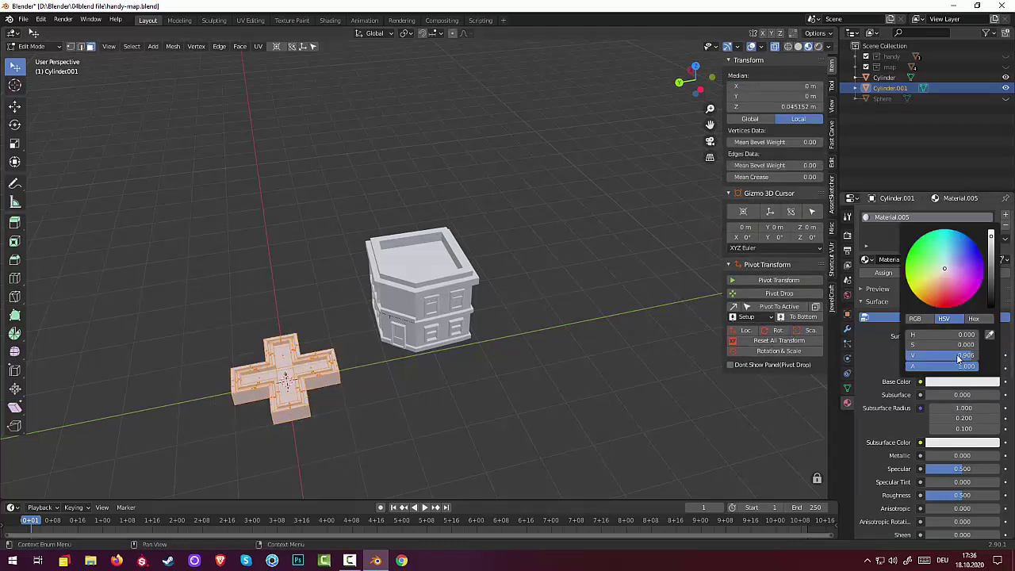
{"action": "left_click", "coordinate": [957, 242]}
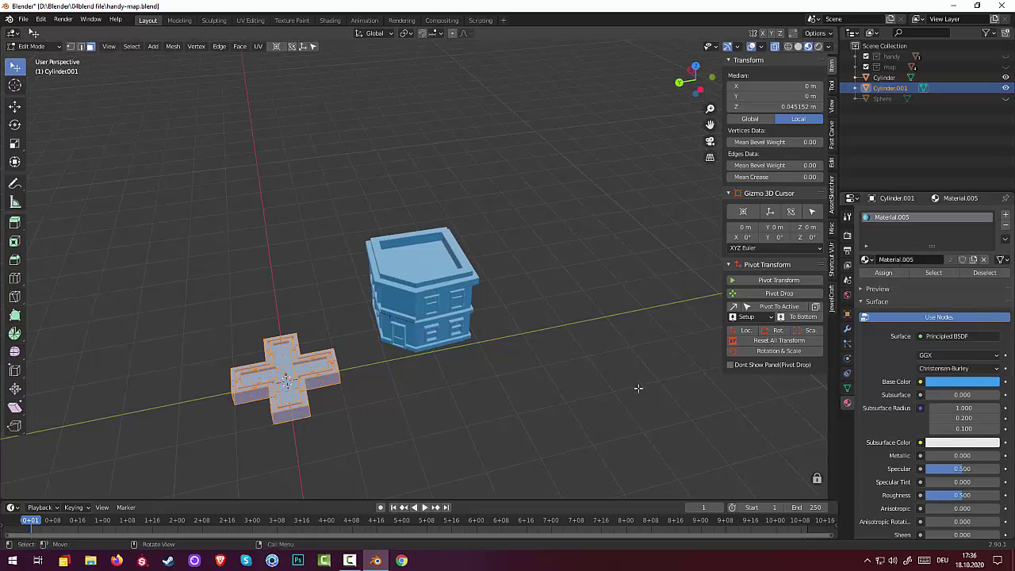
{"action": "key", "text": "ctrl+z"}
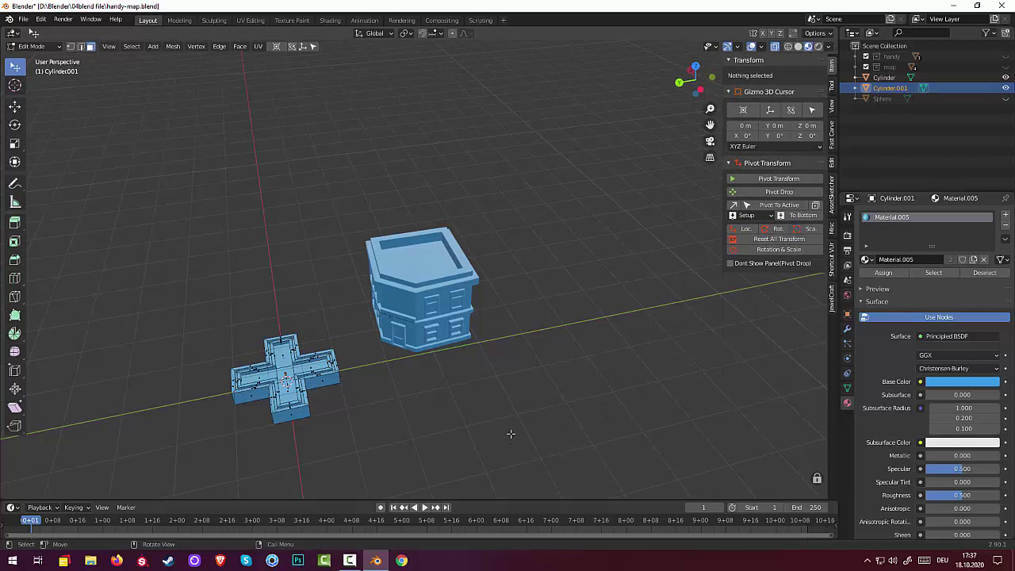
{"action": "left_click", "coordinate": [1005, 78]}
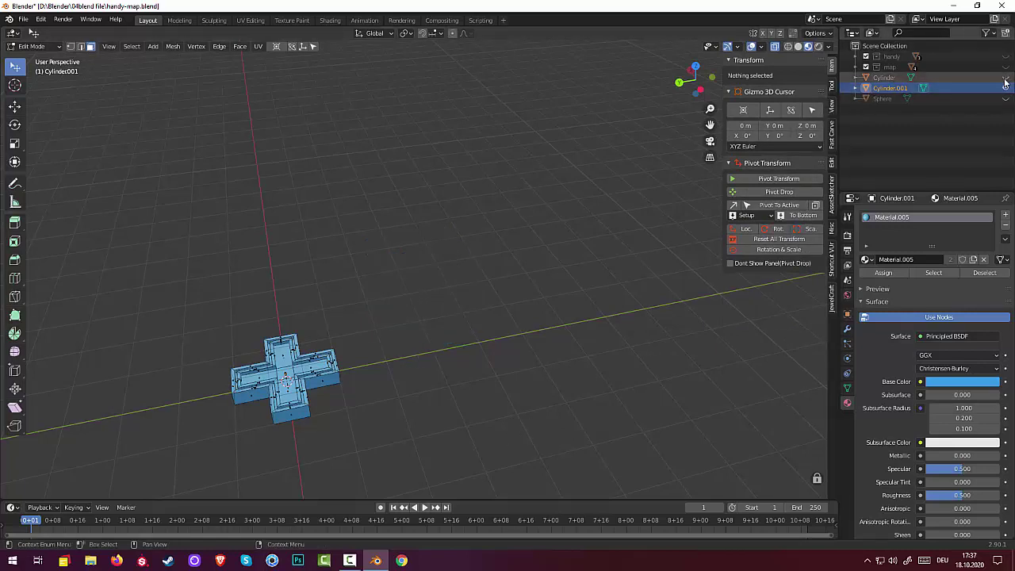
{"action": "left_click", "coordinate": [1005, 78]}
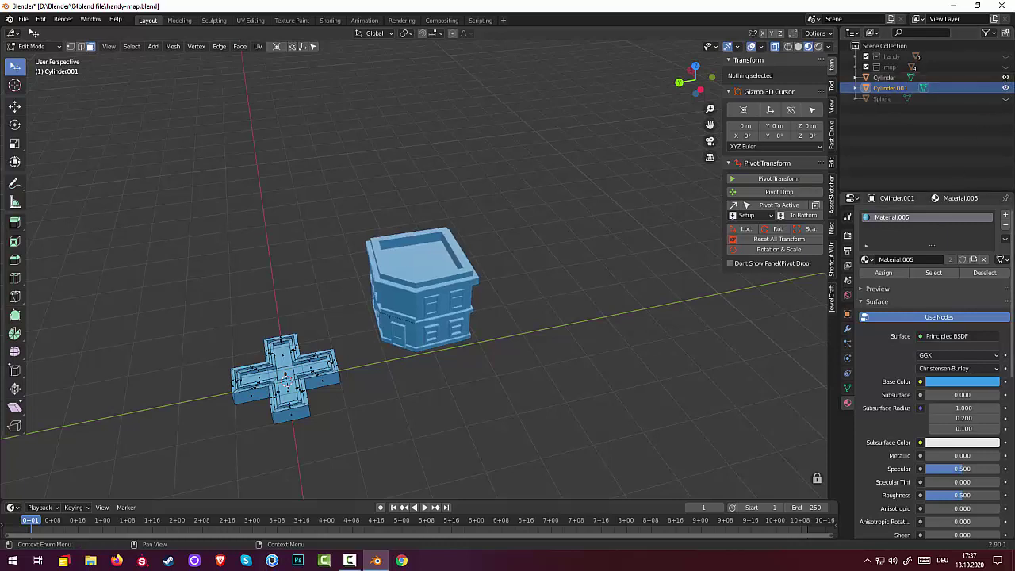
{"action": "left_click", "coordinate": [1005, 226]}
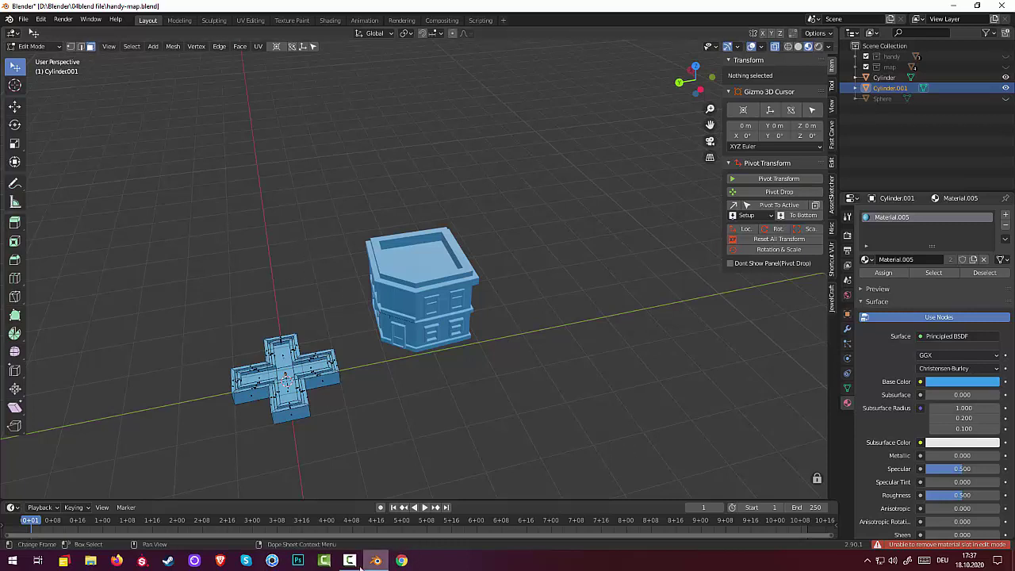
{"action": "left_click", "coordinate": [350, 561]}
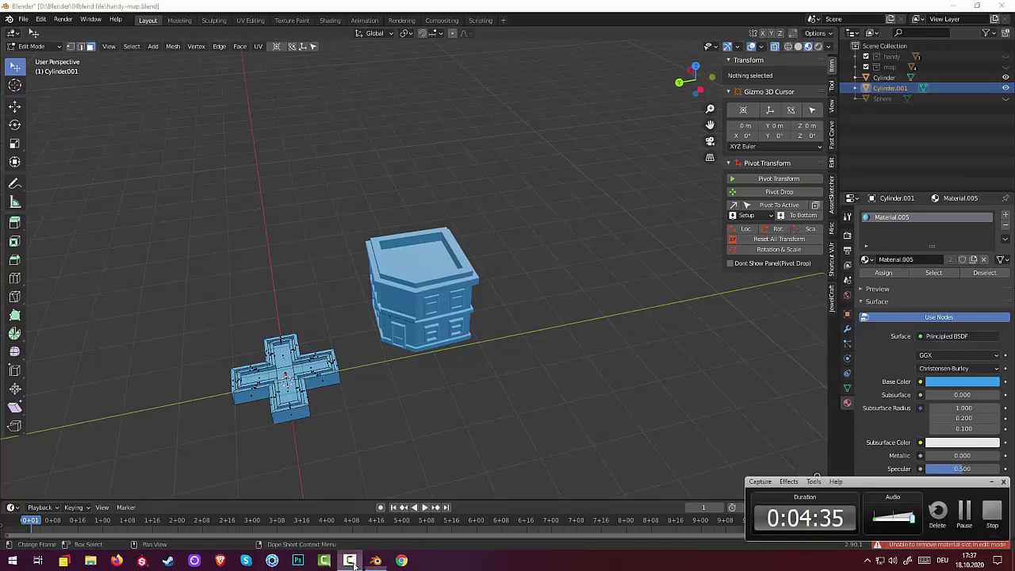
- Rename the shared white material to 'haus' and select the vertex at the cross centre
{"action": "left_click", "coordinate": [960, 511]}
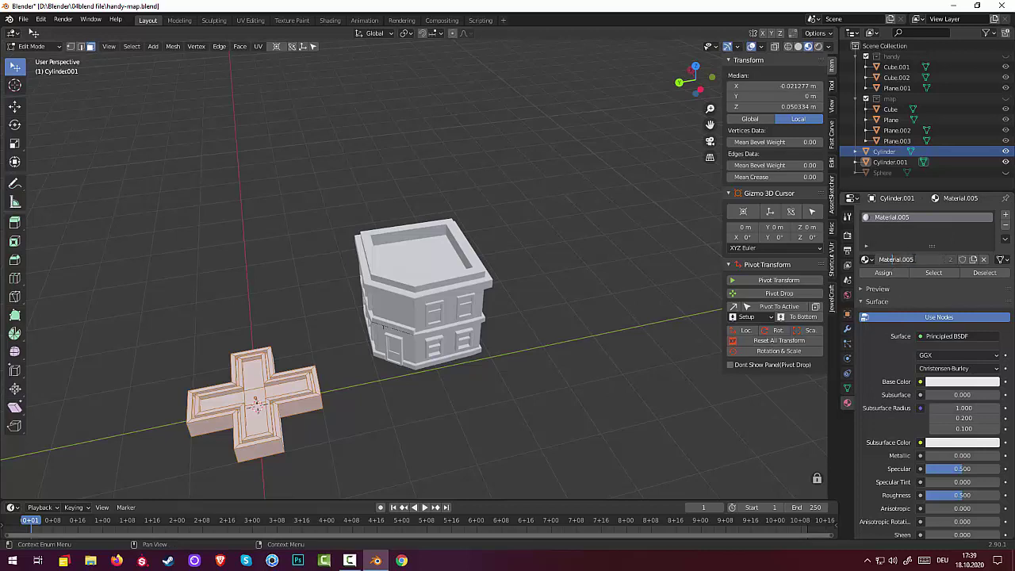
{"action": "left_click", "coordinate": [879, 259]}
{"action": "type", "text": "H"}
{"action": "key", "text": "Return"}
{"action": "left_click", "coordinate": [309, 436]}
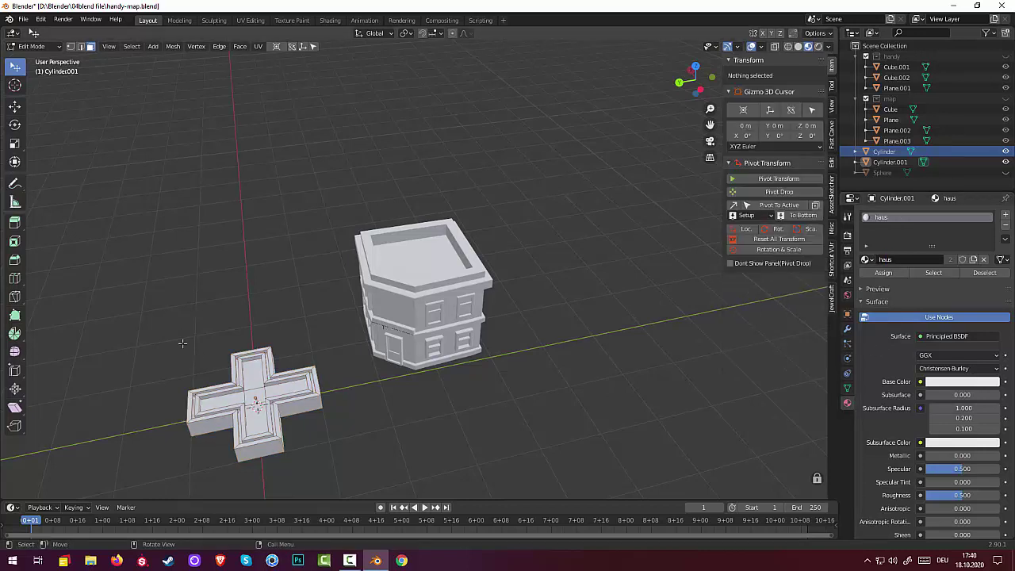
{"action": "left_click", "coordinate": [253, 406]}
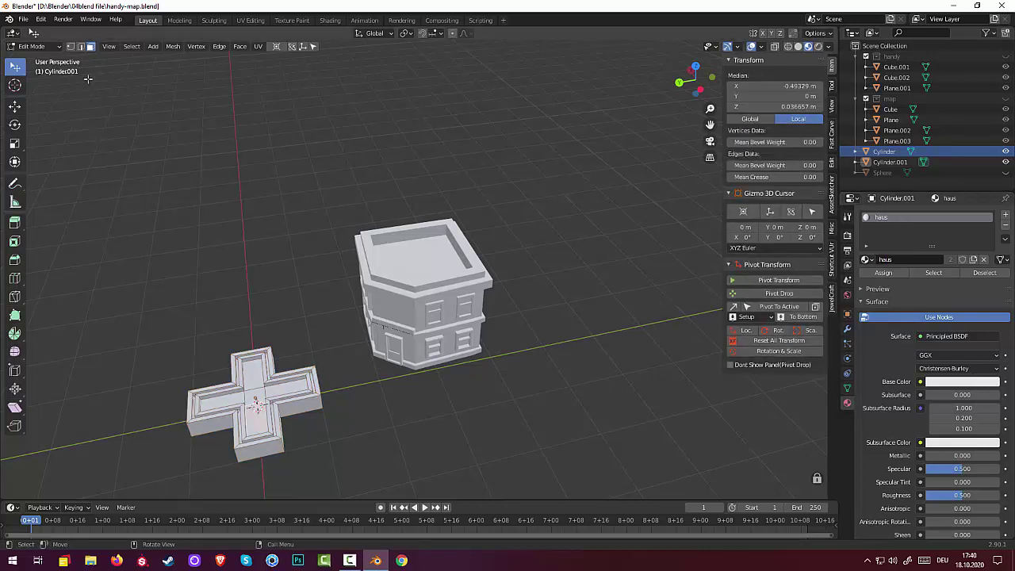
- Staying in Edit Mode, box-select the cross mesh and orbit to check it from the side and below
{"action": "left_click", "coordinate": [51, 47]}
{"action": "left_click", "coordinate": [51, 48]}
{"action": "key", "text": "b"}
{"action": "left_click_drag", "start_coordinate": [180, 303], "coordinate": [329, 527]}
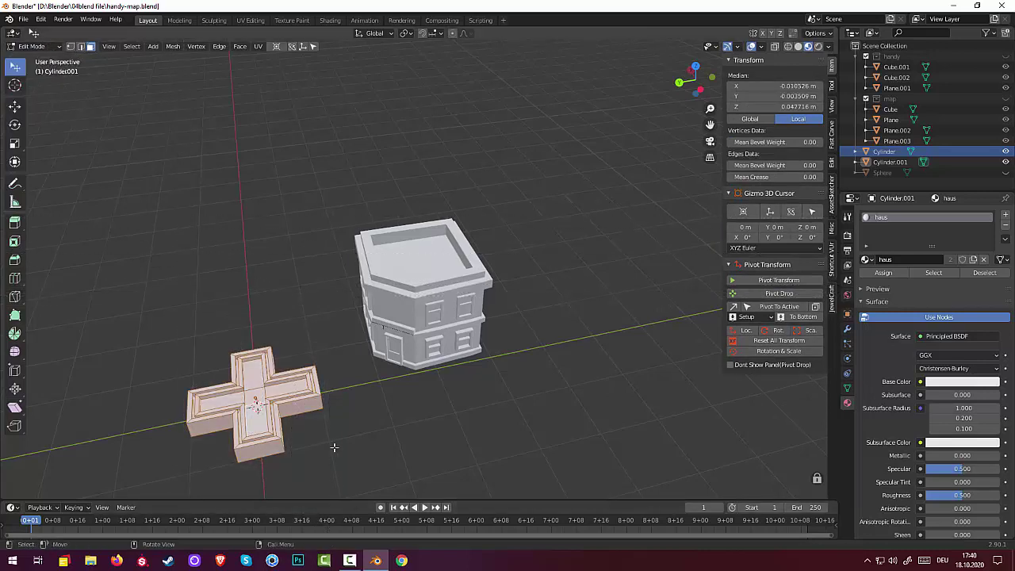
{"action": "mouse_move", "coordinate": [335, 443]}
{"action": "middle_mouse_down"}
{"action": "mouse_move", "coordinate": [325, 333]}
{"action": "mouse_move", "coordinate": [260, 318]}
{"action": "middle_mouse_up"}
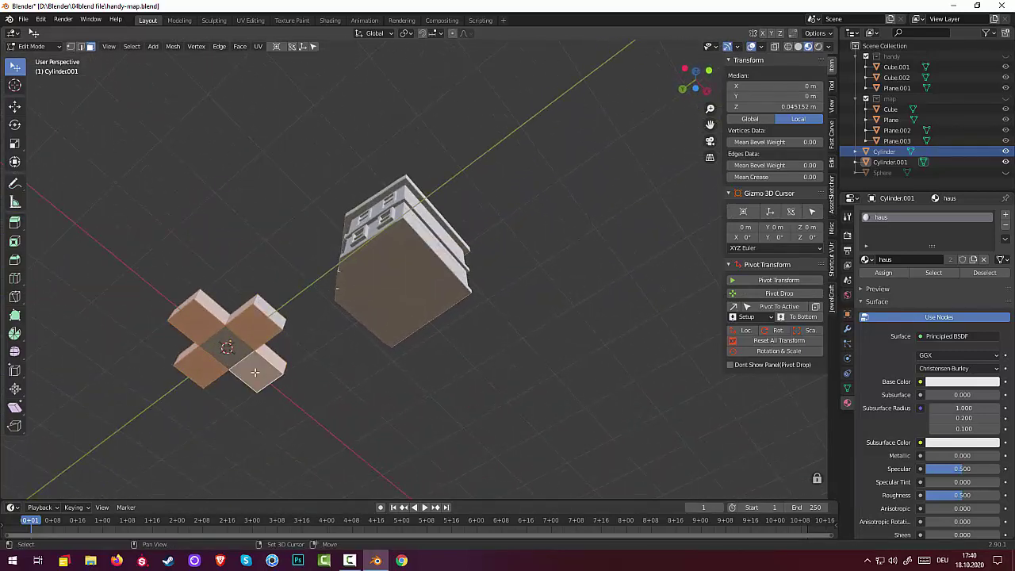
{"action": "key", "text": "i"}
{"action": "mouse_move", "coordinate": [261, 318]}
{"action": "middle_mouse_down"}
{"action": "mouse_move", "coordinate": [300, 65]}
{"action": "mouse_move", "coordinate": [465, 100]}
{"action": "mouse_move", "coordinate": [544, 442]}
{"action": "middle_mouse_up"}
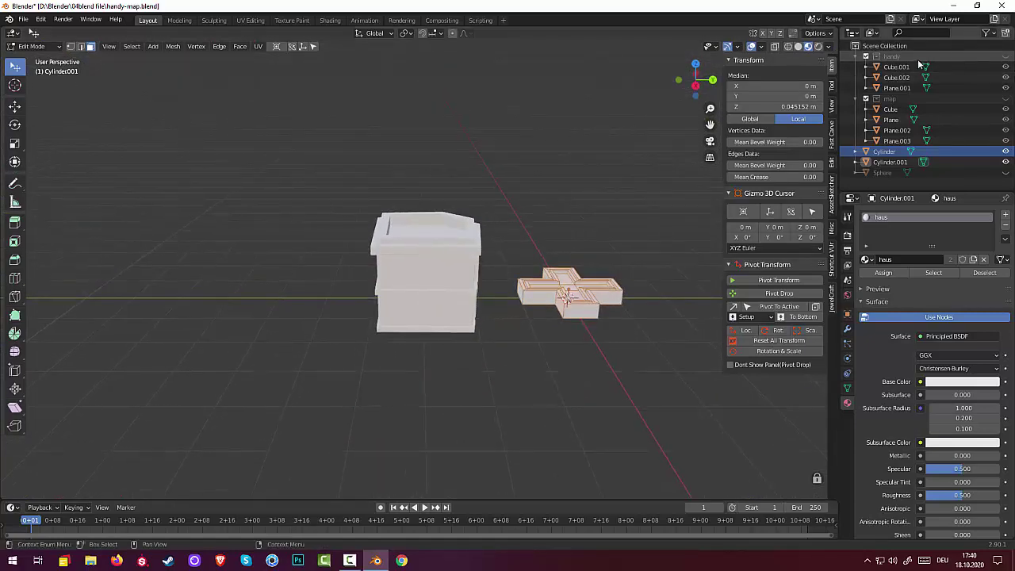
- Switch to wireframe shading and box-select the cross again, including its hidden faces
{"action": "left_click", "coordinate": [787, 46]}
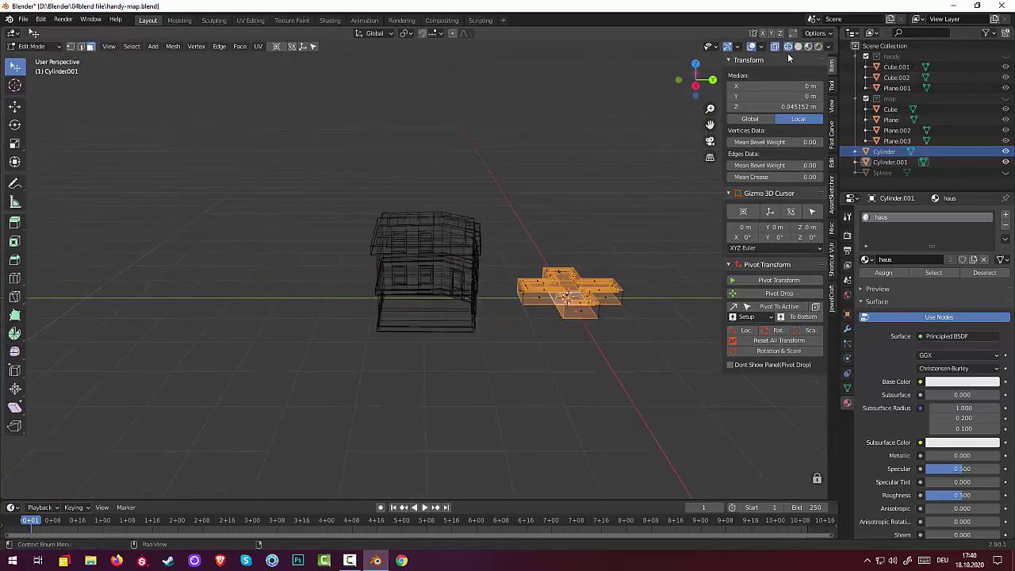
{"action": "left_click", "coordinate": [507, 236]}
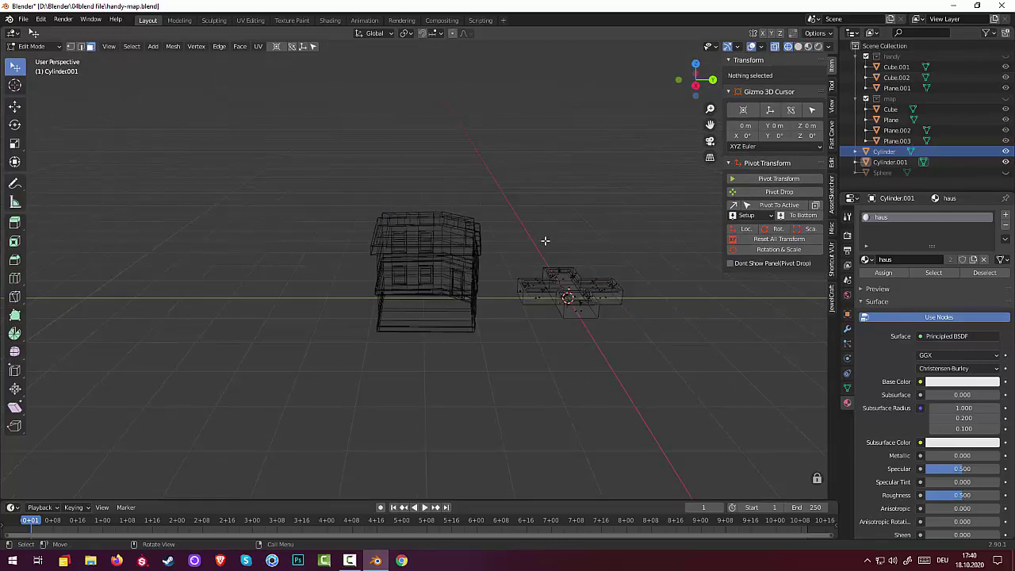
{"action": "key", "text": "b"}
{"action": "left_click_drag", "start_coordinate": [509, 236], "coordinate": [723, 401]}
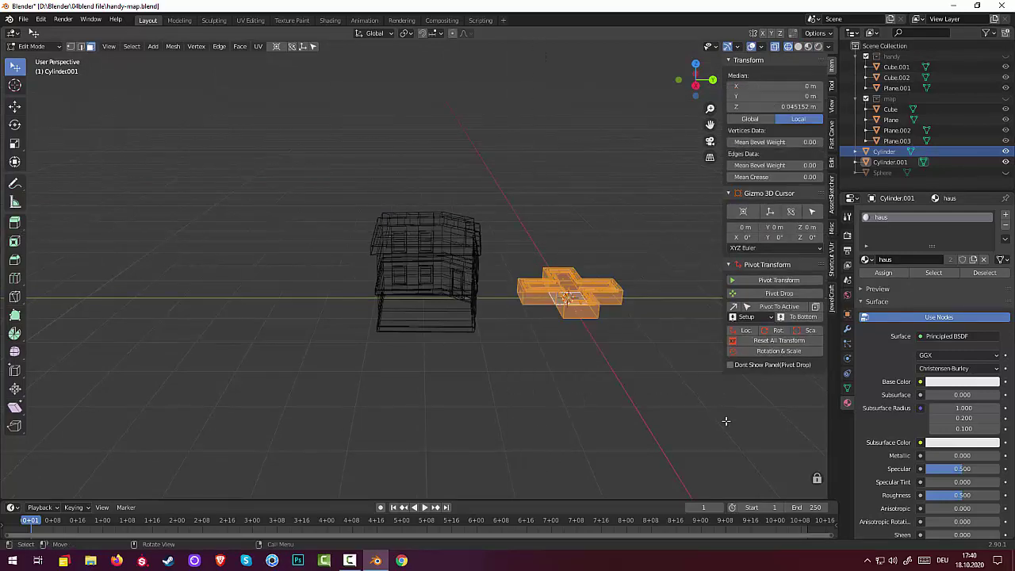
{"action": "middle_click_drag", "start_coordinate": [725, 421], "coordinate": [556, 338]}
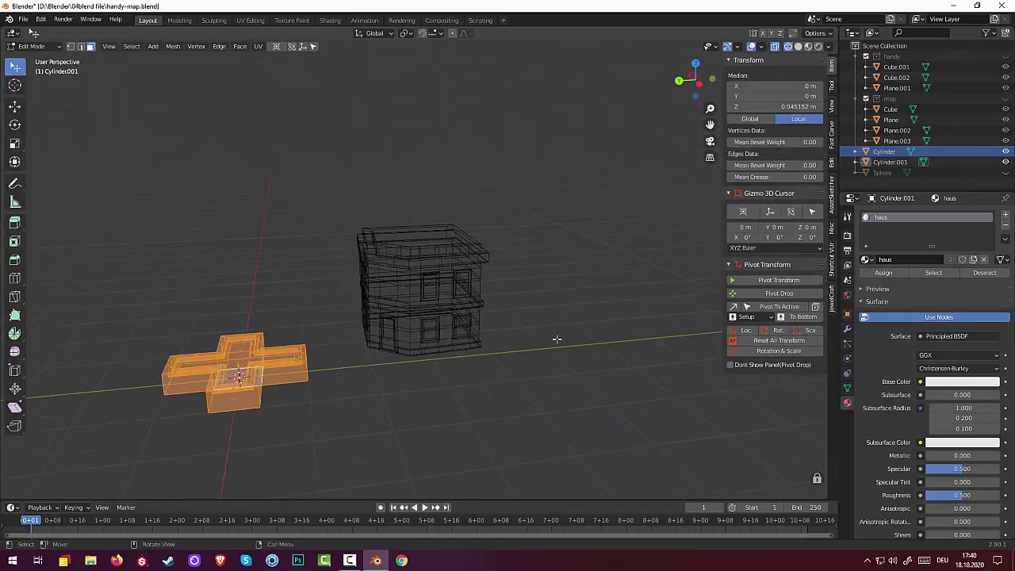
- Add a second material slot with a new material, Material.005, coloured light blue
{"action": "left_click", "coordinate": [1005, 214]}
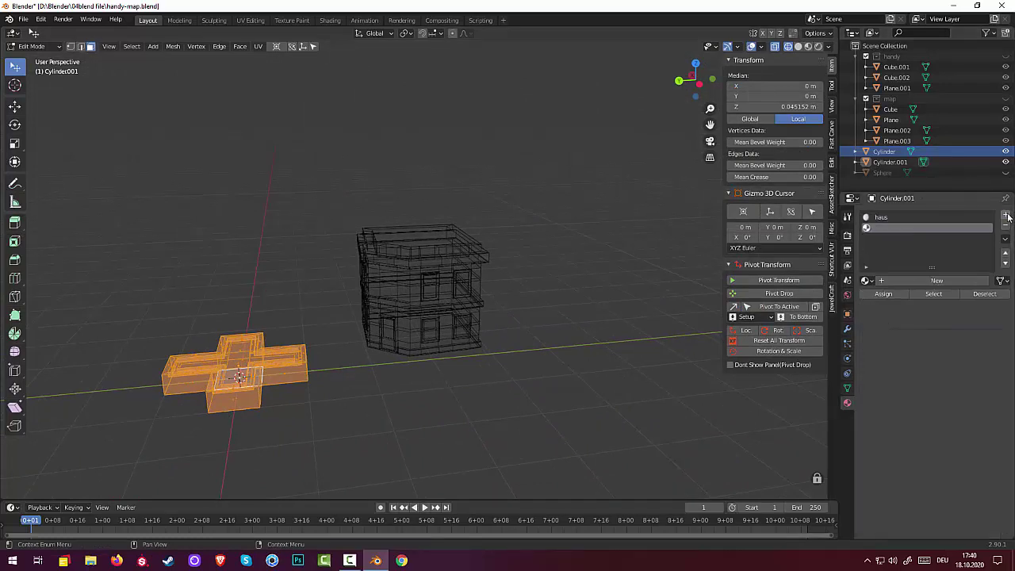
{"action": "left_click", "coordinate": [938, 279]}
{"action": "left_click", "coordinate": [955, 402]}
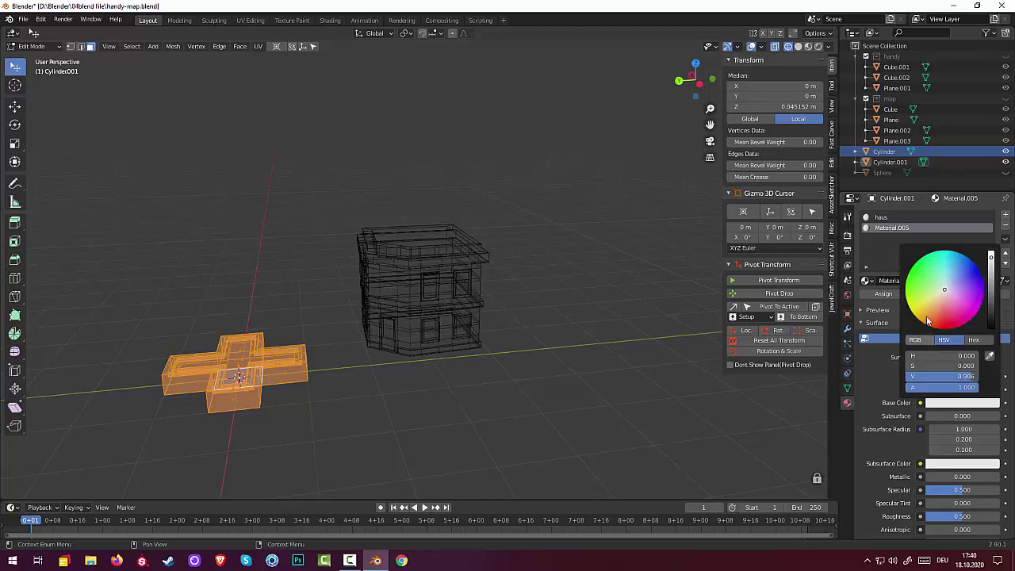
{"action": "left_click", "coordinate": [954, 274]}
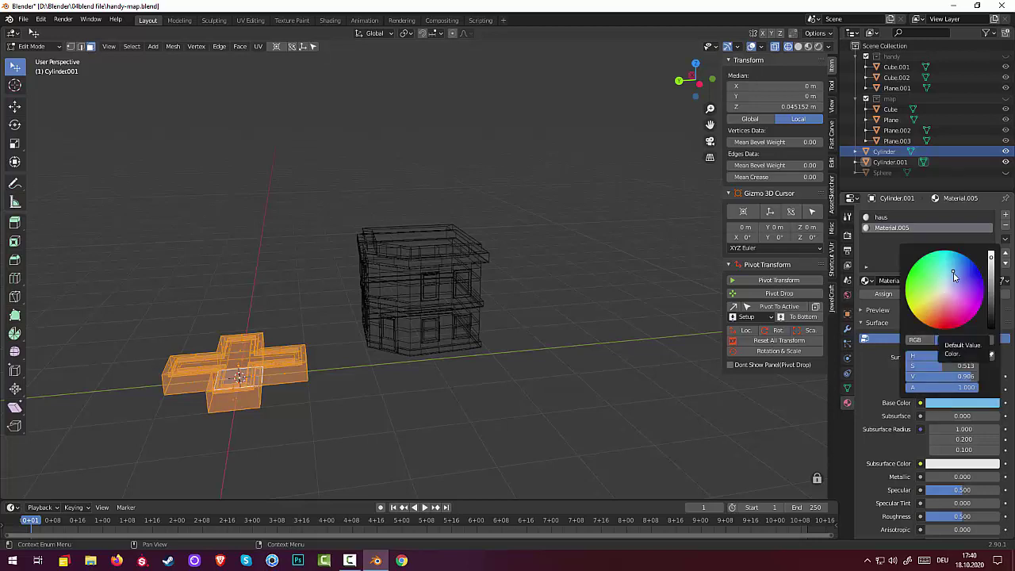
- Switch to Material Preview shading and assign the blue material to the cross faces
{"action": "left_click", "coordinate": [797, 46]}
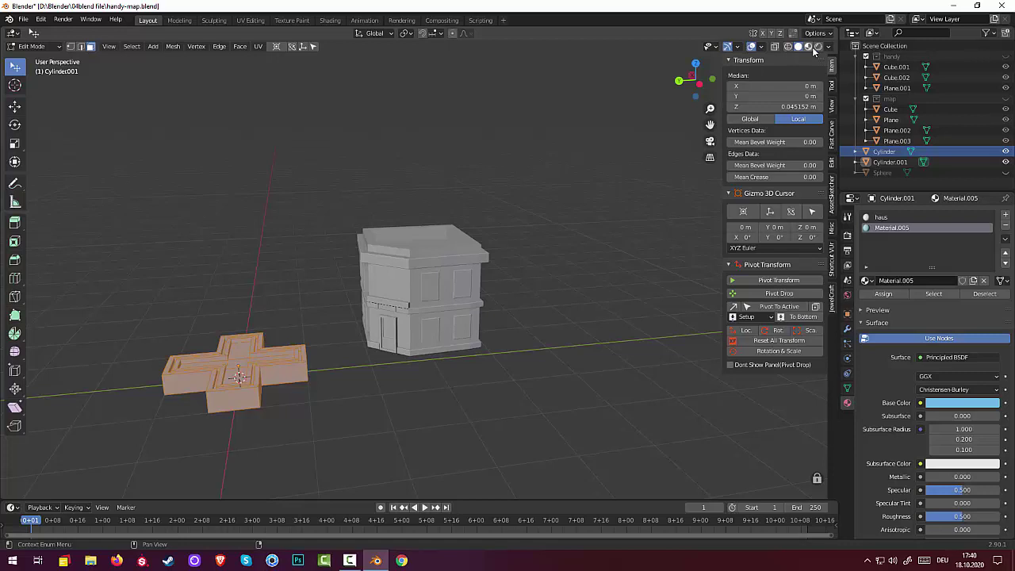
{"action": "left_click", "coordinate": [808, 46]}
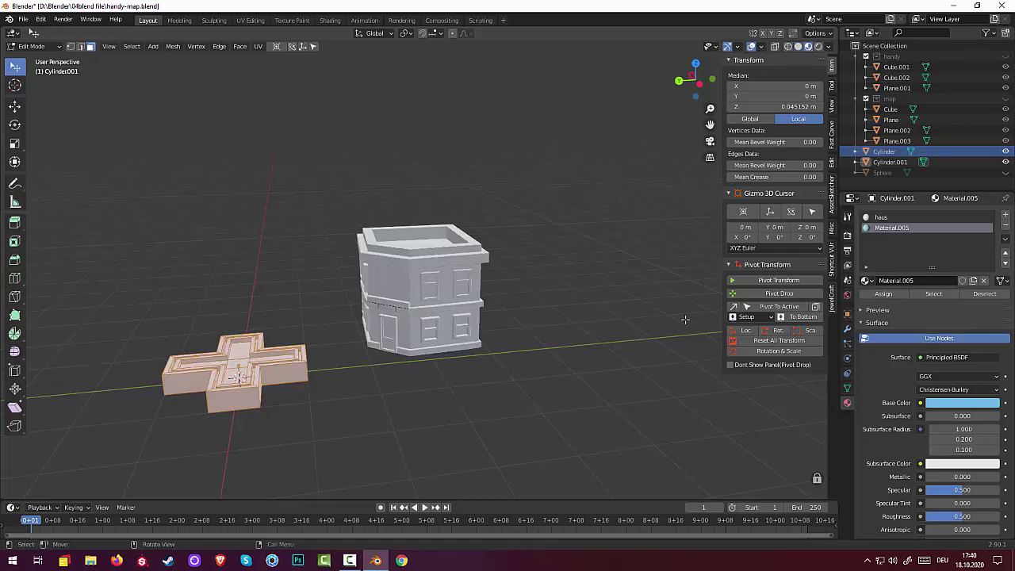
{"action": "left_click", "coordinate": [883, 294]}
{"action": "left_click", "coordinate": [584, 358]}
{"action": "middle_click_drag", "start_coordinate": [569, 407], "coordinate": [569, 481]}
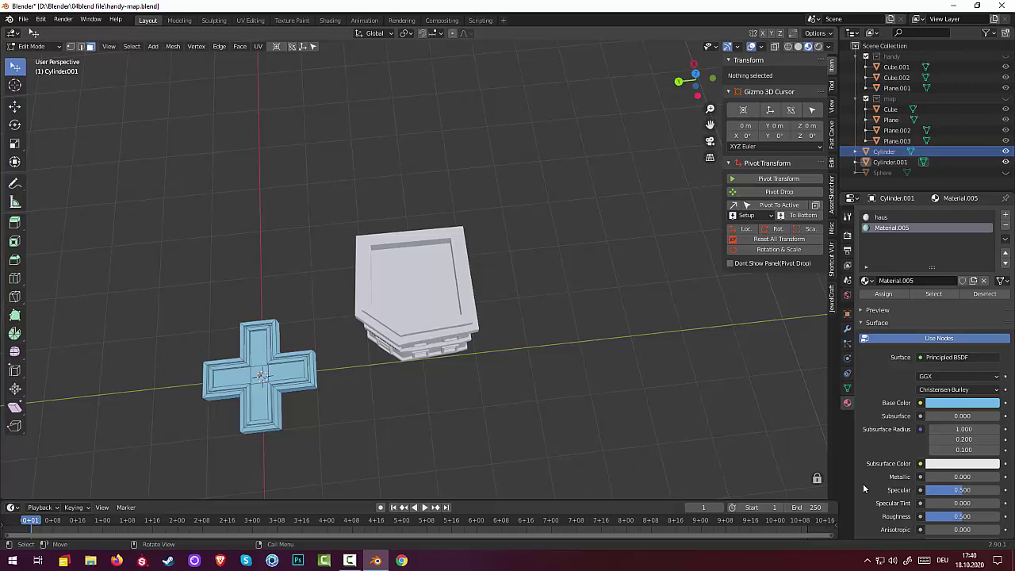
- Deepen the cross material's base colour to a darker blue
{"action": "left_click", "coordinate": [947, 405]}
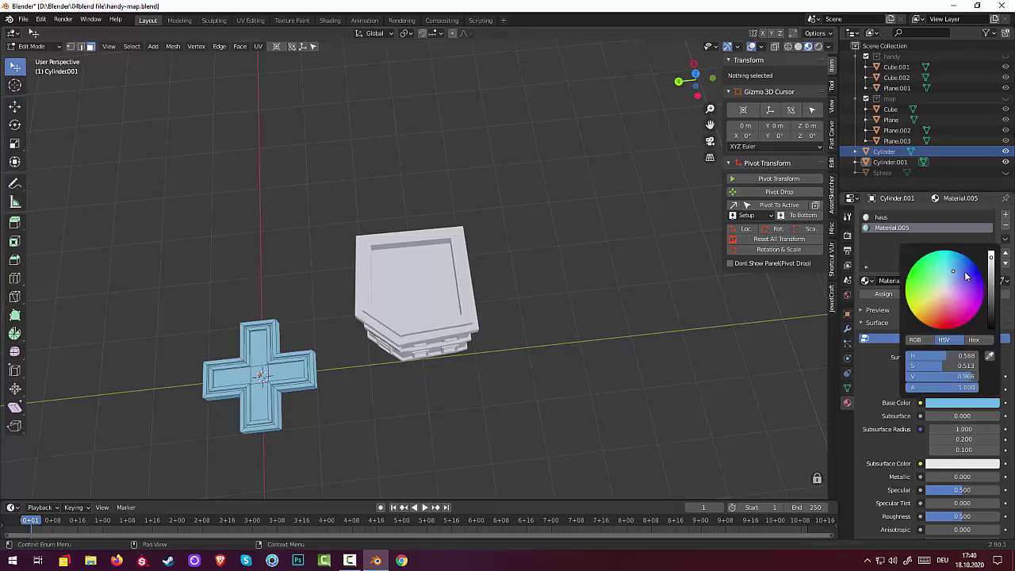
{"action": "mouse_move", "coordinate": [991, 257]}
{"action": "left_mouse_down"}
{"action": "mouse_move", "coordinate": [991, 279]}
{"action": "mouse_move", "coordinate": [991, 267]}
{"action": "mouse_move", "coordinate": [959, 264]}
{"action": "left_mouse_up"}
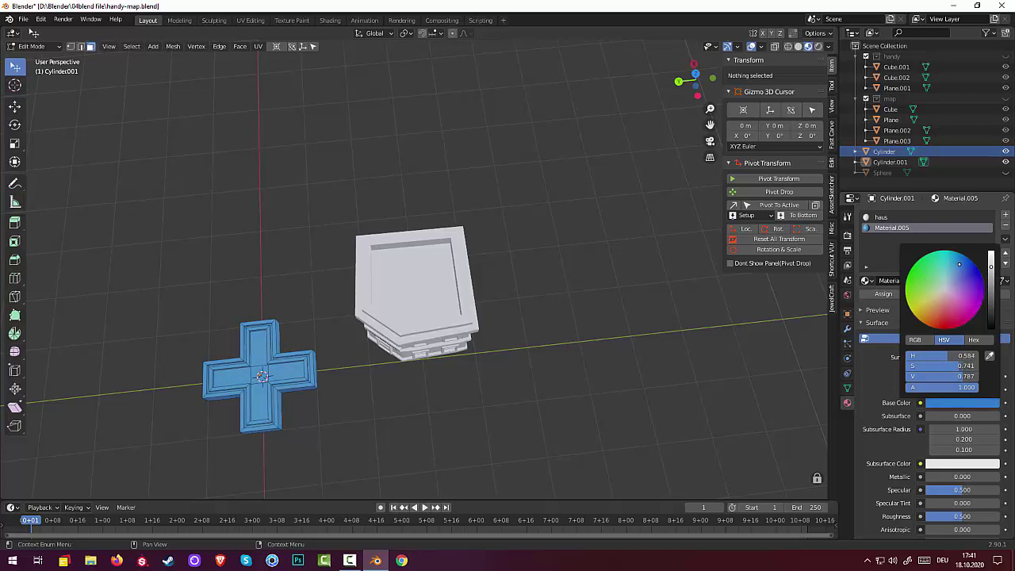
{"action": "mouse_move", "coordinate": [239, 447]}
{"action": "middle_mouse_down"}
{"action": "mouse_move", "coordinate": [277, 305]}
{"action": "mouse_move", "coordinate": [309, 321]}
{"action": "middle_mouse_up"}
{"action": "scroll", "coordinate": [321, 330], "scroll_direction": "down", "scroll_amount": 3}
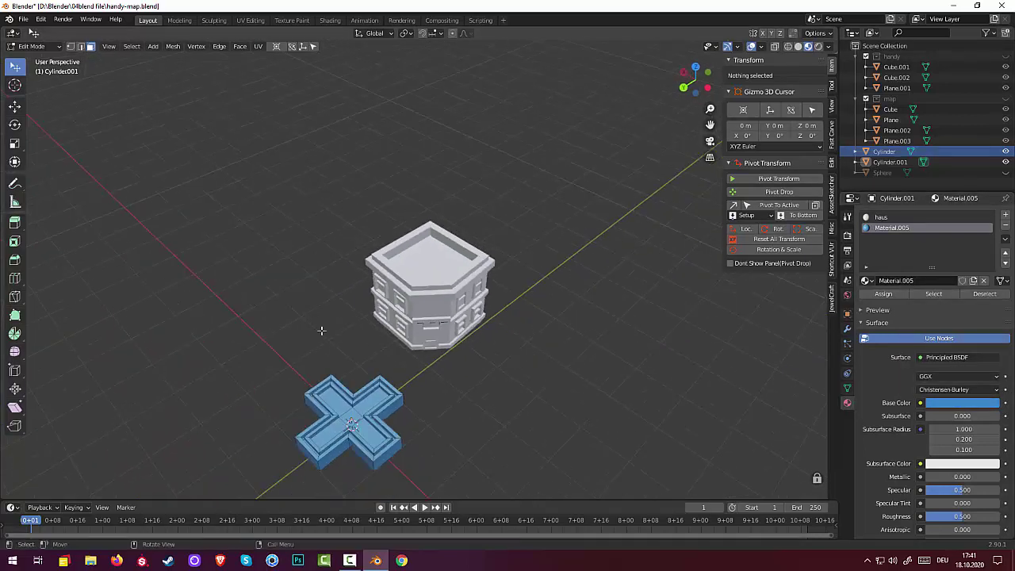
{"action": "left_click", "coordinate": [349, 400]}
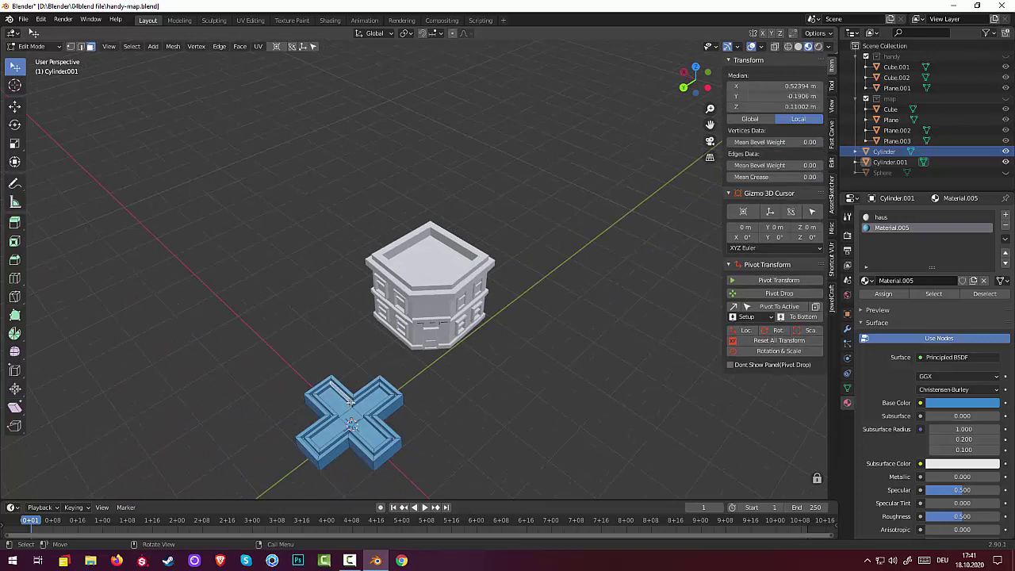
{"action": "middle_click_drag", "start_coordinate": [353, 410], "coordinate": [315, 407]}
{"action": "scroll", "coordinate": [315, 406], "scroll_direction": "up", "scroll_amount": 2}
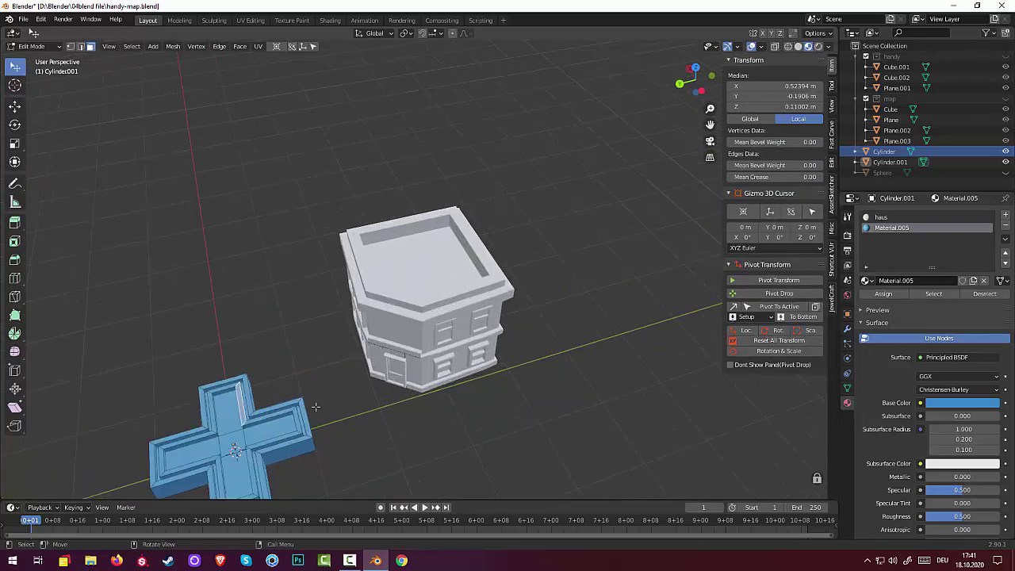
{"action": "left_click", "coordinate": [269, 415]}
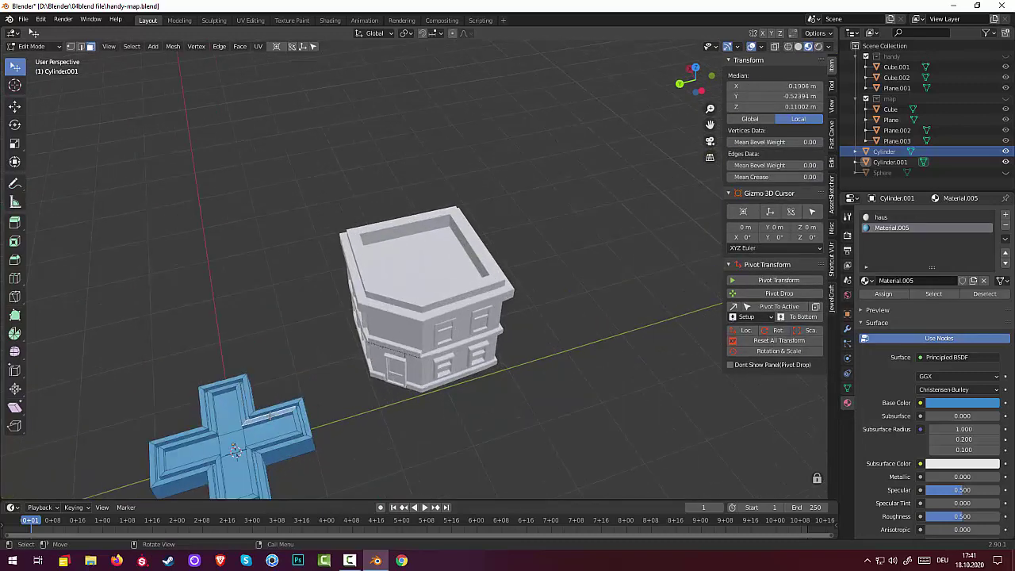
{"action": "key", "text": "ctrl+KP_Add"}
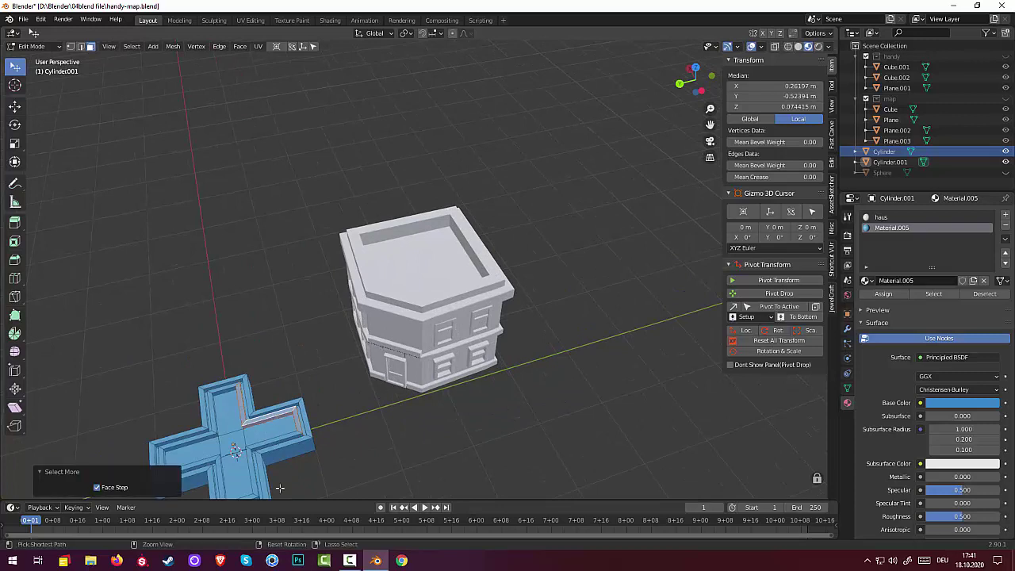
{"action": "key", "text": "ctrl+KP_Add"}
{"action": "key", "text": "ctrl+KP_Add"}
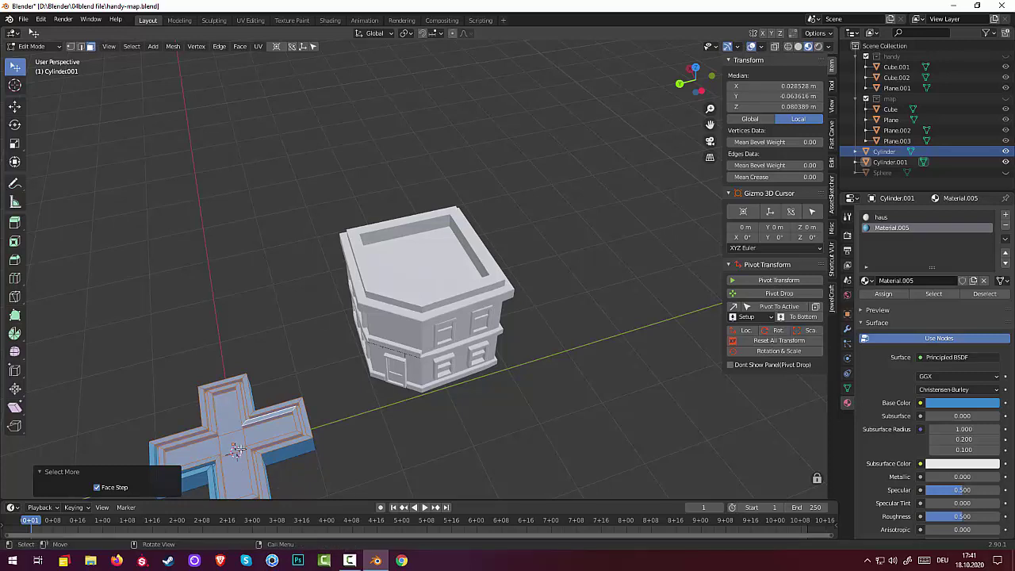
{"action": "left_click", "coordinate": [234, 444]}
{"action": "scroll", "coordinate": [190, 446], "scroll_direction": "up", "scroll_amount": 3}
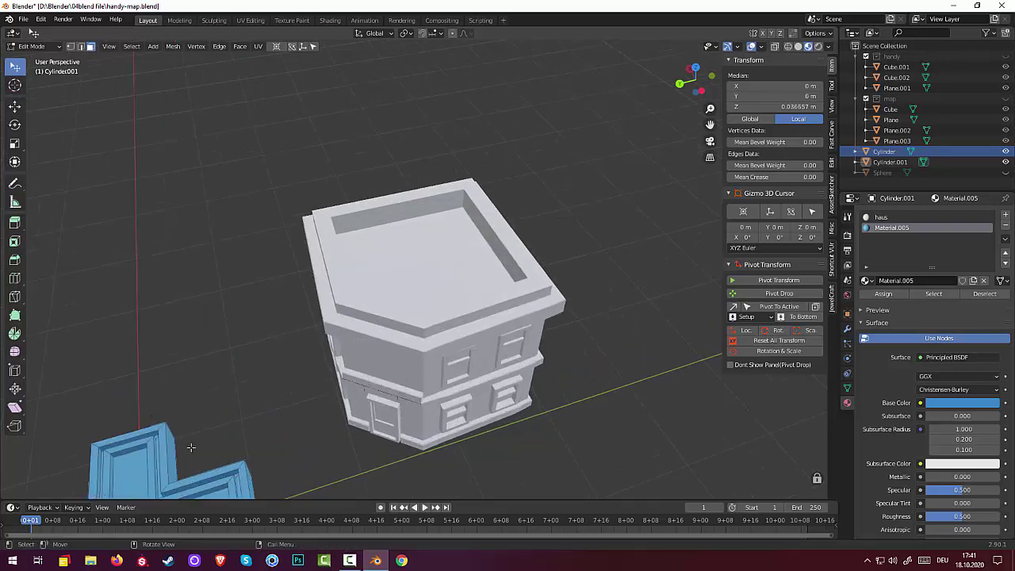
{"action": "middle_click_drag", "start_coordinate": [279, 349], "coordinate": [356, 316], "text": "shift"}
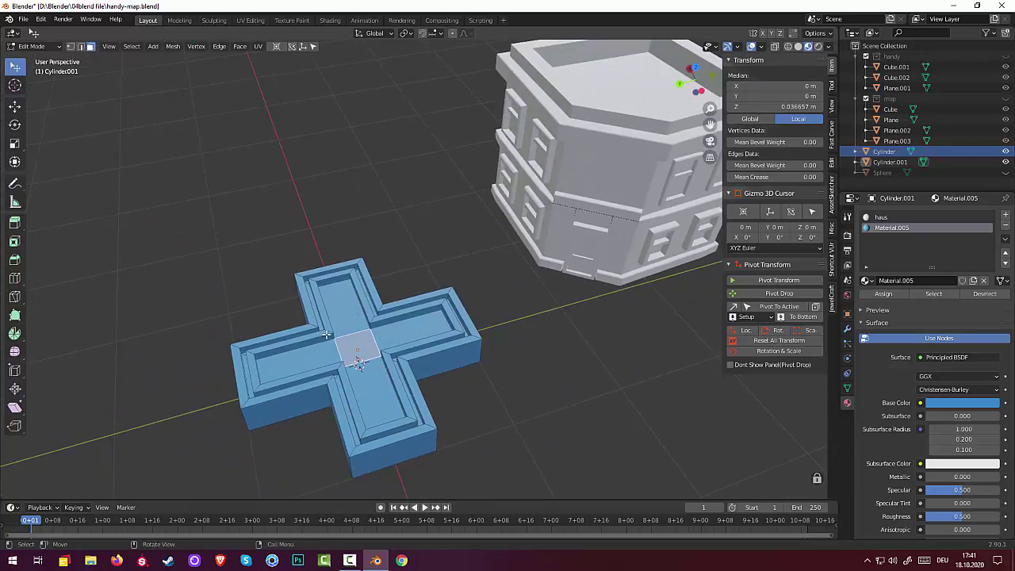
- Select the twelve inner rim edges around the cross's recess, arm by arm
{"action": "left_click", "coordinate": [326, 336]}
{"action": "left_click", "coordinate": [328, 312], "text": "shift"}
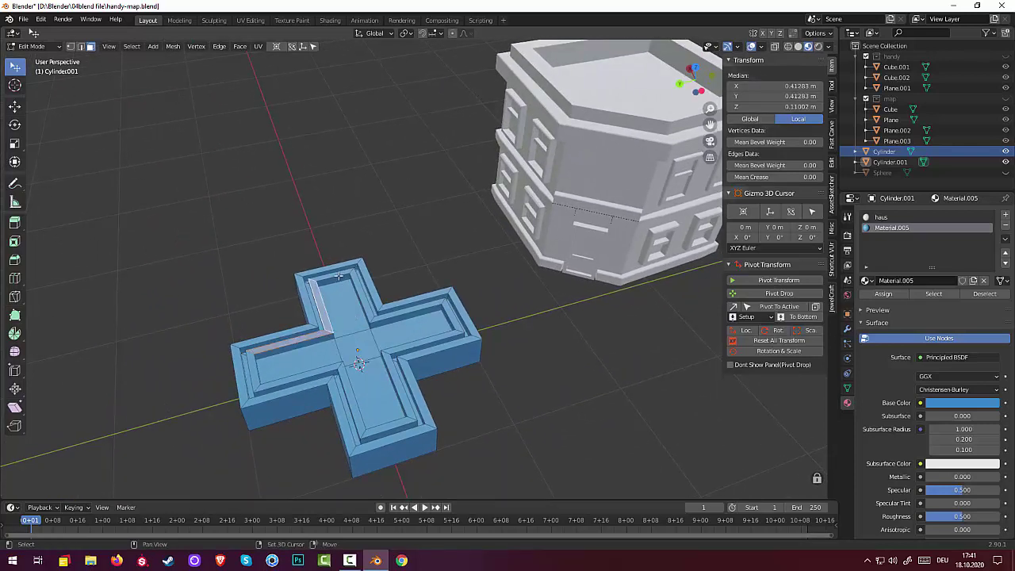
{"action": "left_click", "coordinate": [346, 275], "text": "shift"}
{"action": "left_click", "coordinate": [364, 298], "text": "shift"}
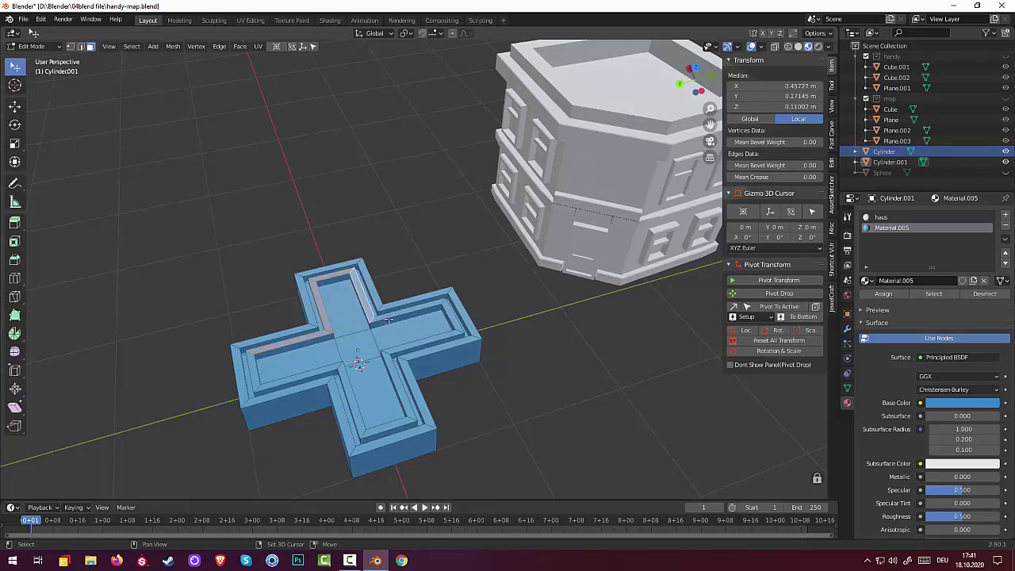
{"action": "left_click", "coordinate": [392, 316], "text": "shift"}
{"action": "left_click", "coordinate": [452, 327], "text": "shift"}
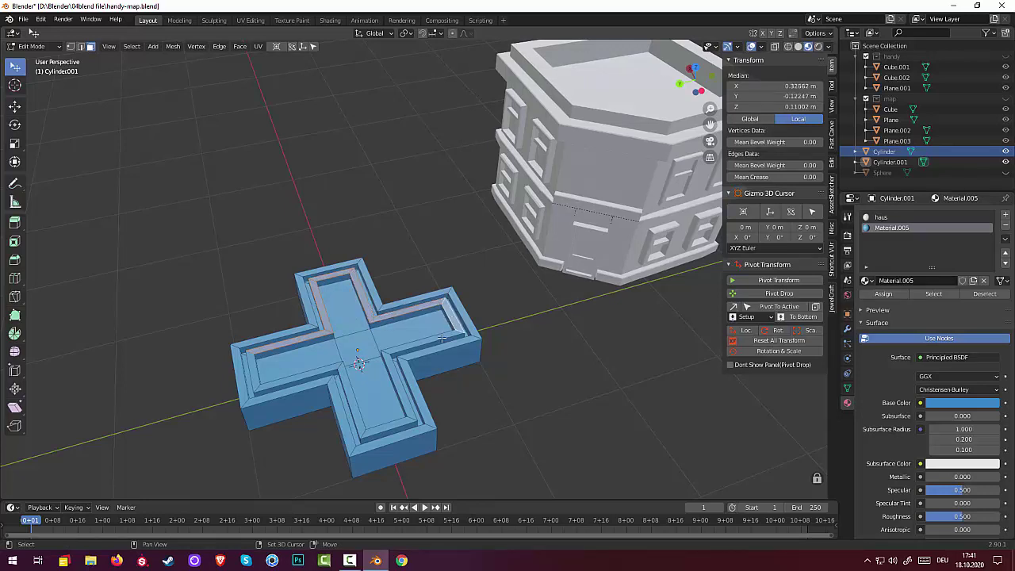
{"action": "left_click", "coordinate": [440, 339], "text": "shift"}
{"action": "left_click", "coordinate": [405, 386], "text": "shift"}
{"action": "left_click", "coordinate": [384, 426], "text": "shift"}
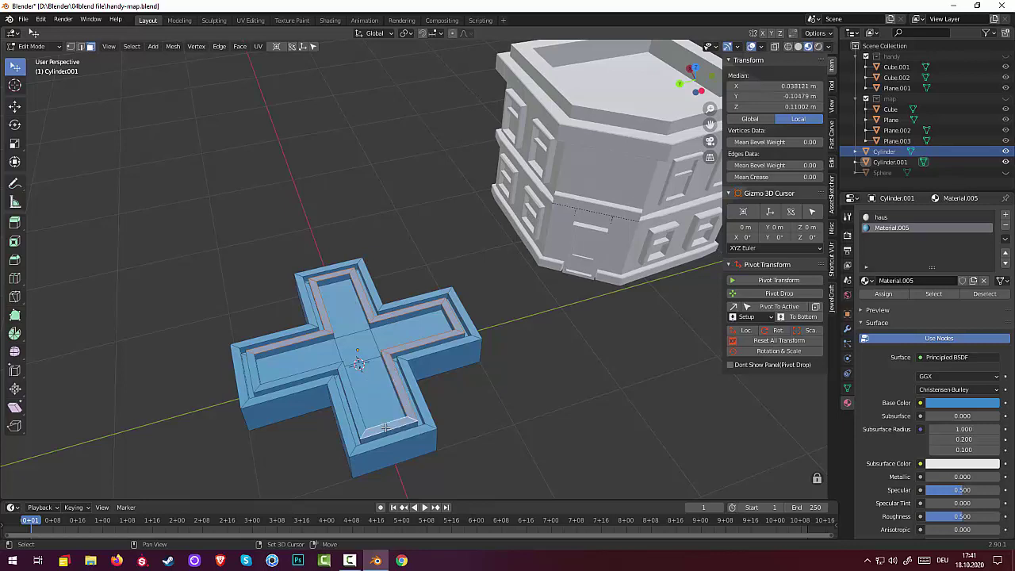
{"action": "left_click", "coordinate": [360, 420], "text": "shift"}
{"action": "left_click", "coordinate": [315, 372], "text": "shift"}
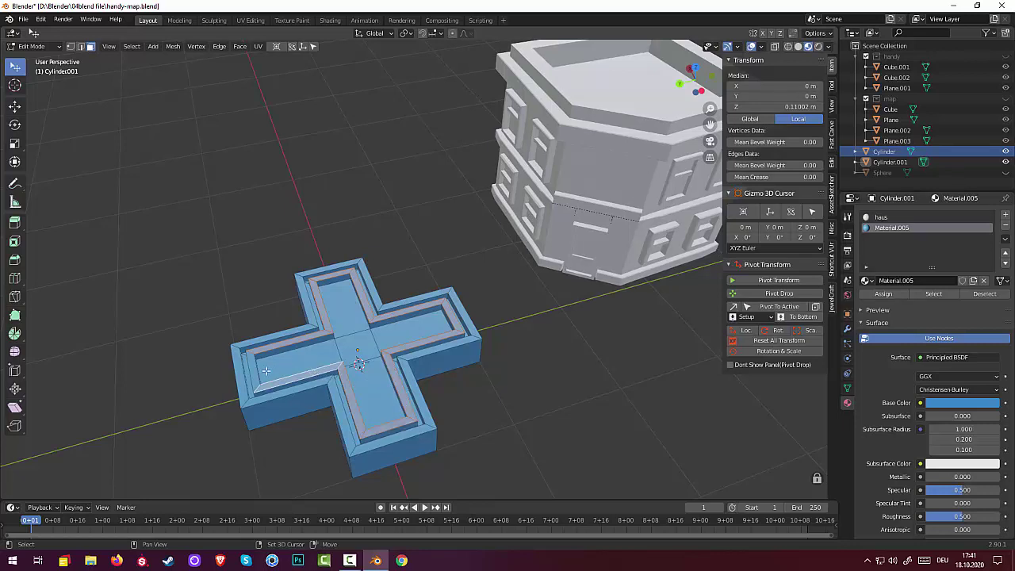
{"action": "left_click", "coordinate": [254, 374], "text": "shift"}
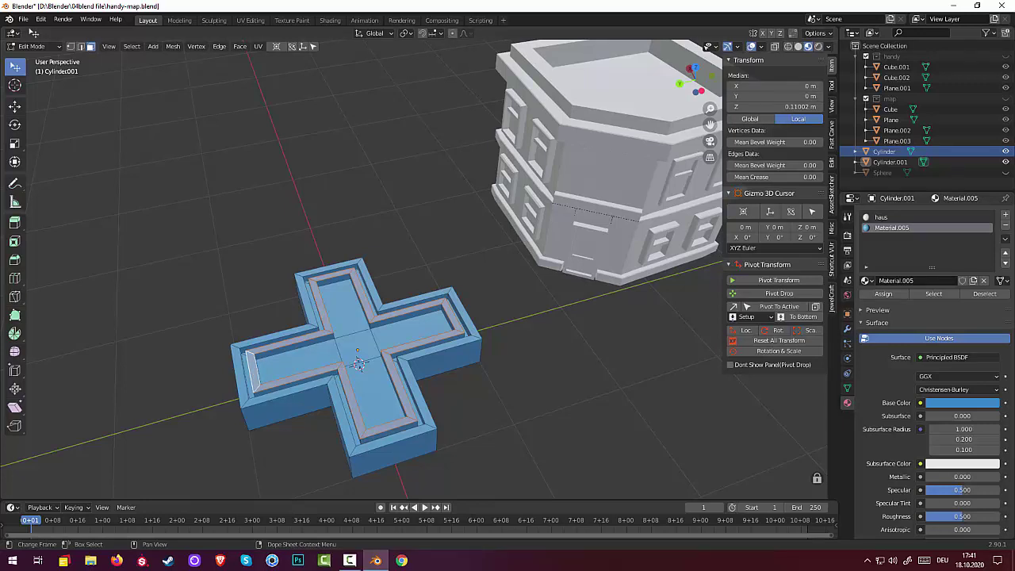
- Select the inner rim wall faces on the cross's left and lower arms
{"action": "middle_click_drag", "start_coordinate": [362, 245], "coordinate": [344, 235]}
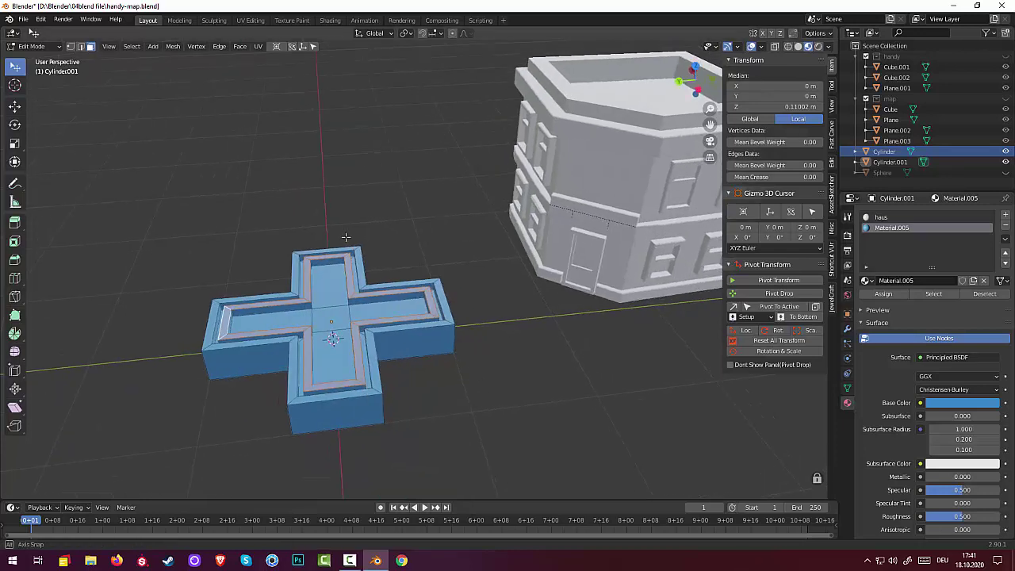
{"action": "left_click", "coordinate": [276, 306]}
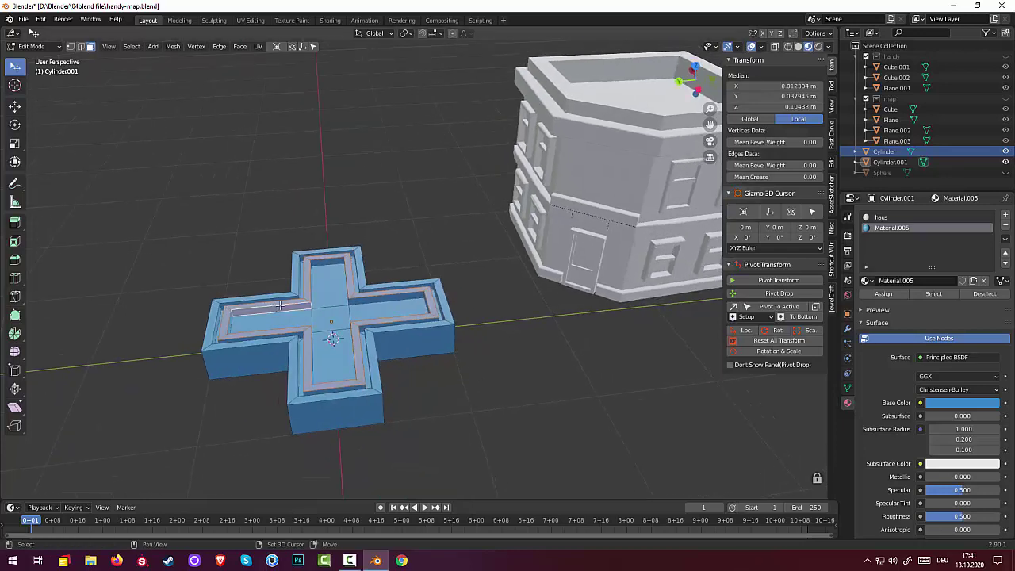
{"action": "middle_click_drag", "start_coordinate": [354, 288], "coordinate": [388, 286]}
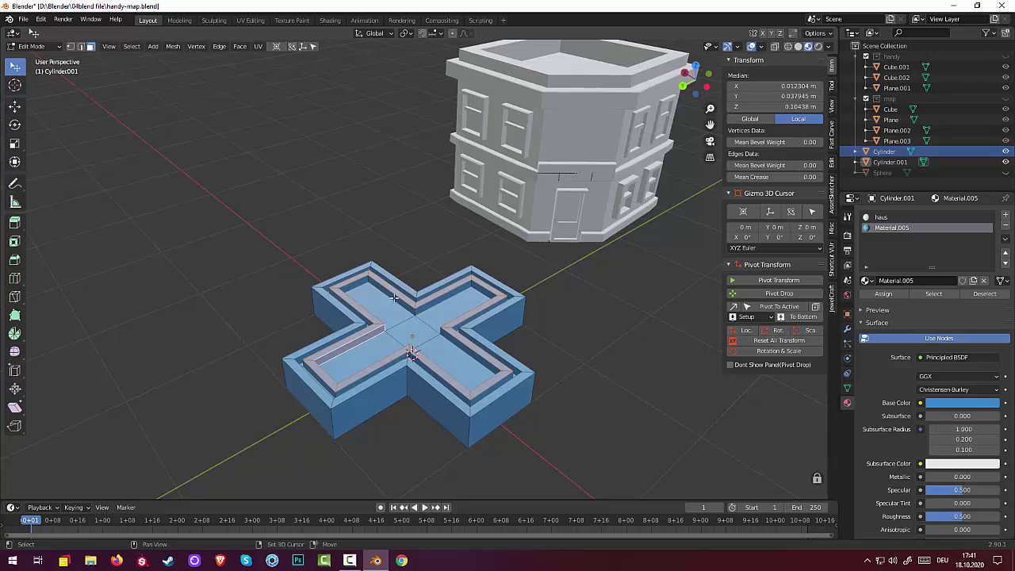
{"action": "left_click", "coordinate": [382, 293], "text": "shift"}
{"action": "left_click", "coordinate": [357, 284], "text": "shift"}
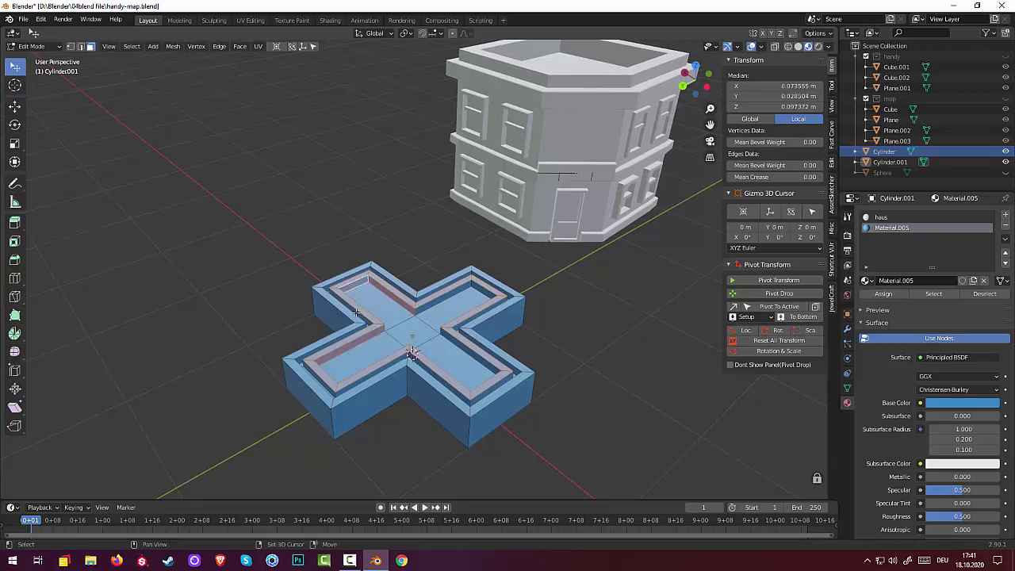
{"action": "left_click", "coordinate": [356, 311], "text": "shift"}
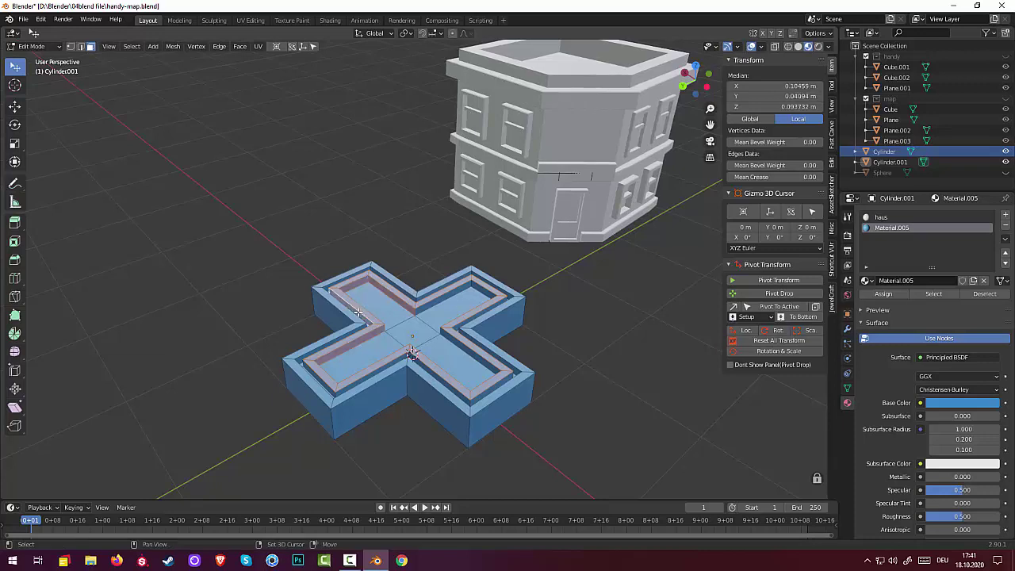
{"action": "left_click", "coordinate": [369, 373], "text": "shift"}
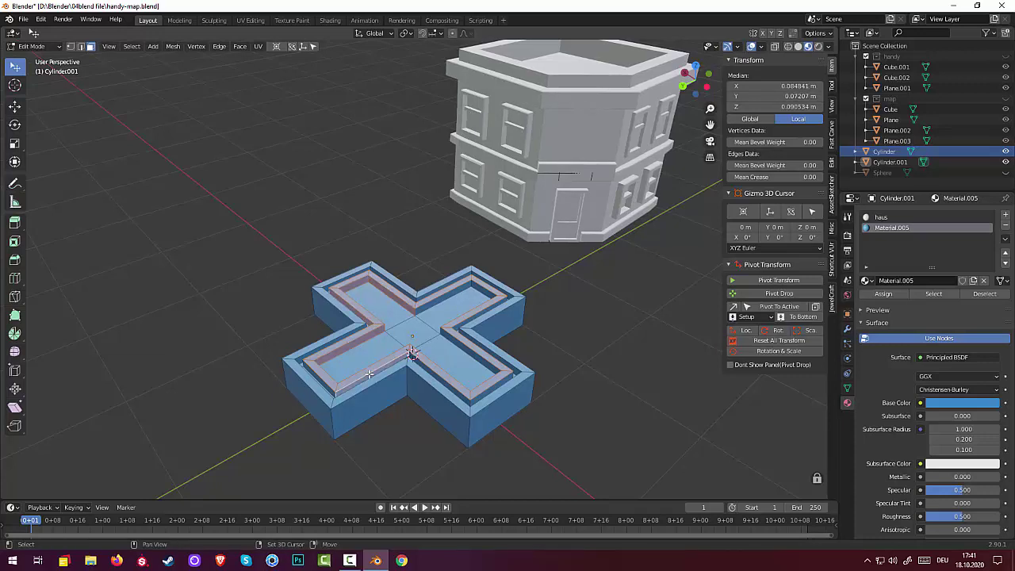
{"action": "left_click", "coordinate": [321, 380], "text": "shift"}
{"action": "middle_click_drag", "start_coordinate": [323, 376], "coordinate": [241, 299]}
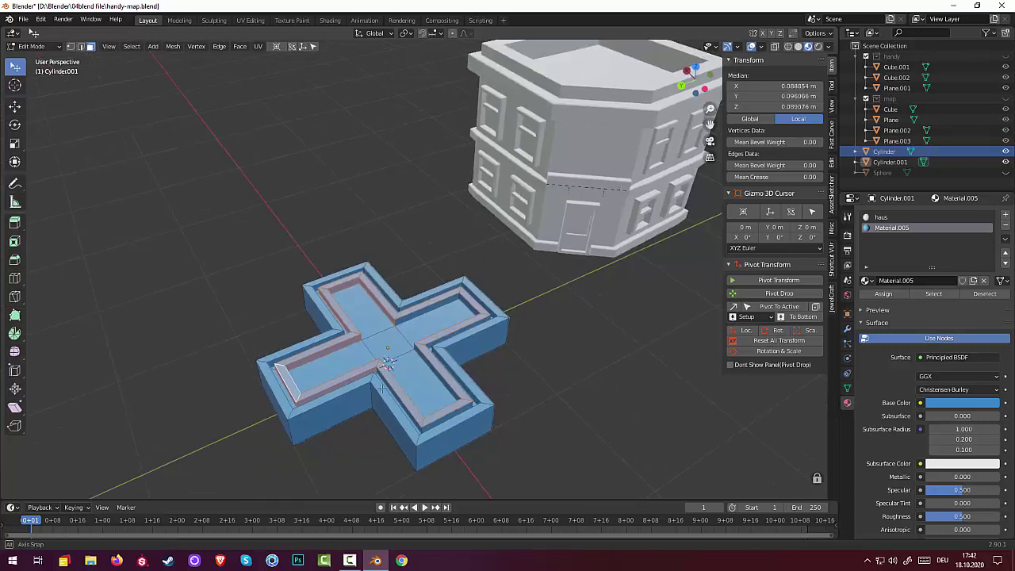
{"action": "left_click", "coordinate": [214, 290], "text": "shift"}
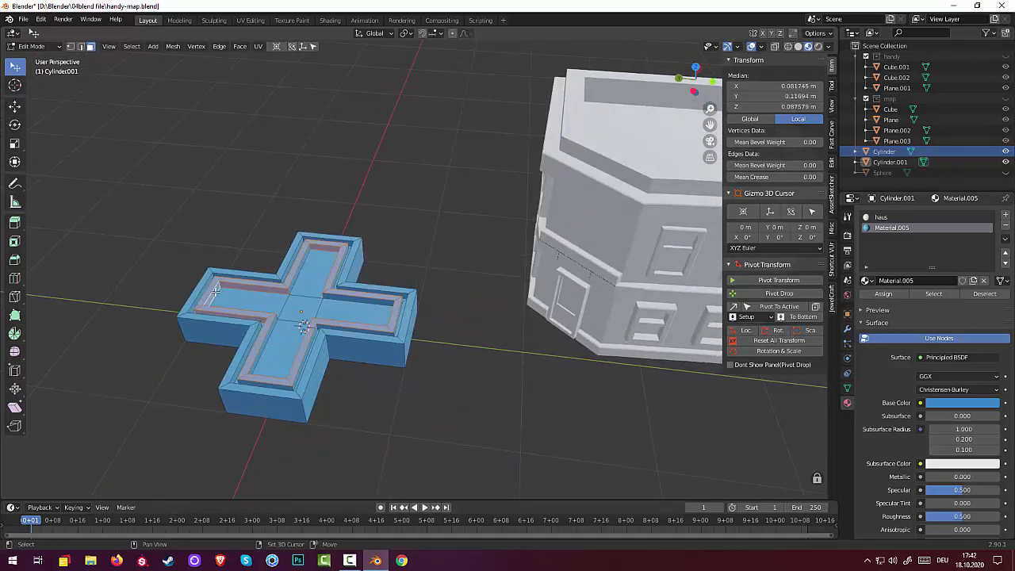
{"action": "left_click", "coordinate": [257, 358], "text": "shift"}
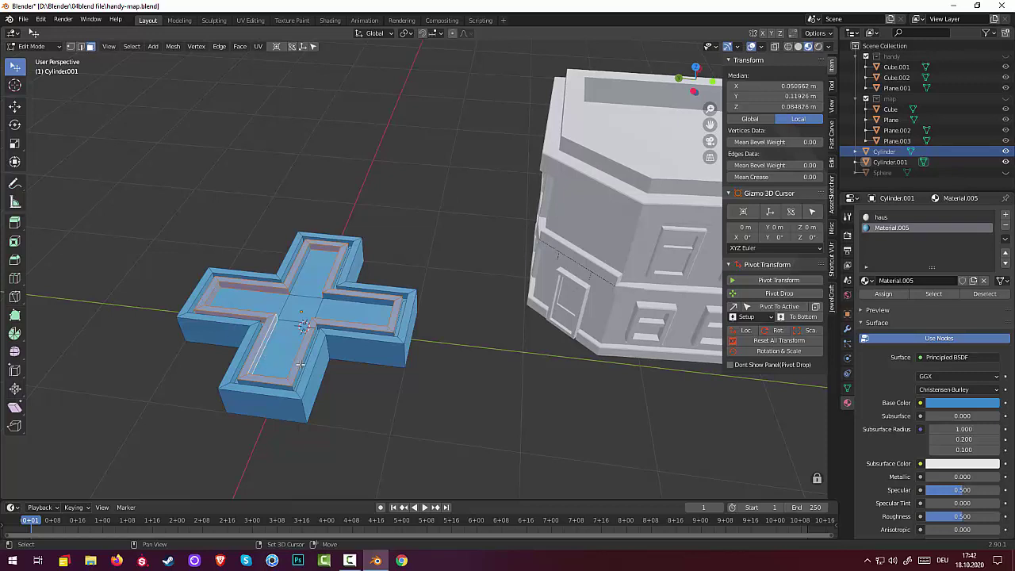
{"action": "left_click", "coordinate": [301, 366], "text": "shift"}
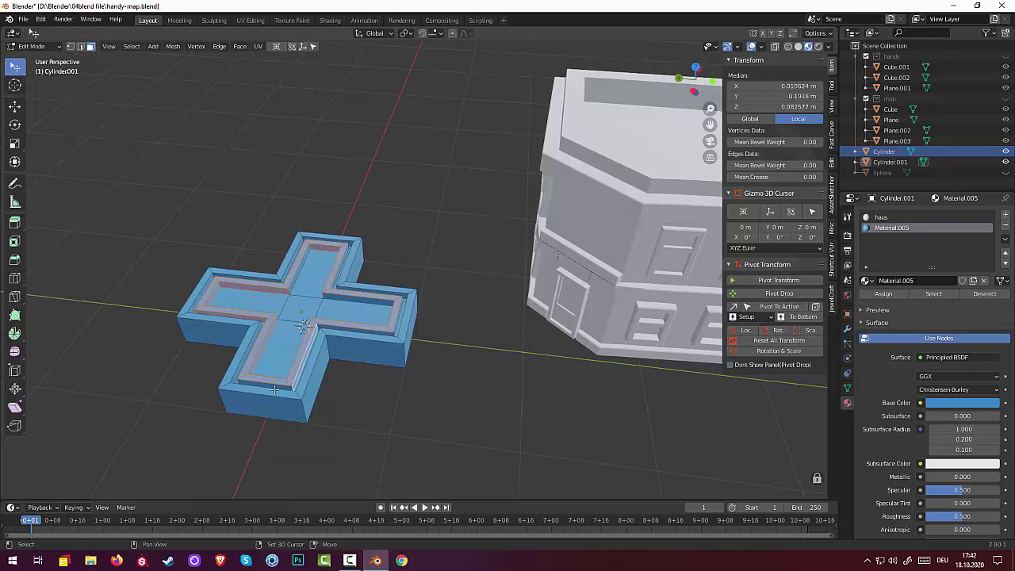
{"action": "left_click", "coordinate": [273, 386], "text": "shift"}
{"action": "middle_click_drag", "start_coordinate": [378, 391], "coordinate": [301, 291]}
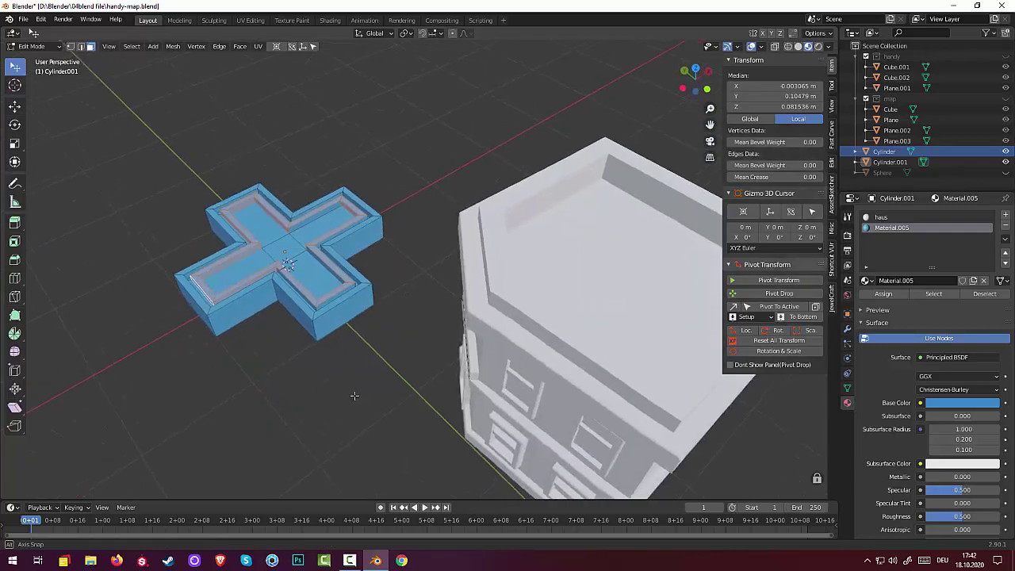
{"action": "left_click", "coordinate": [307, 301], "text": "shift"}
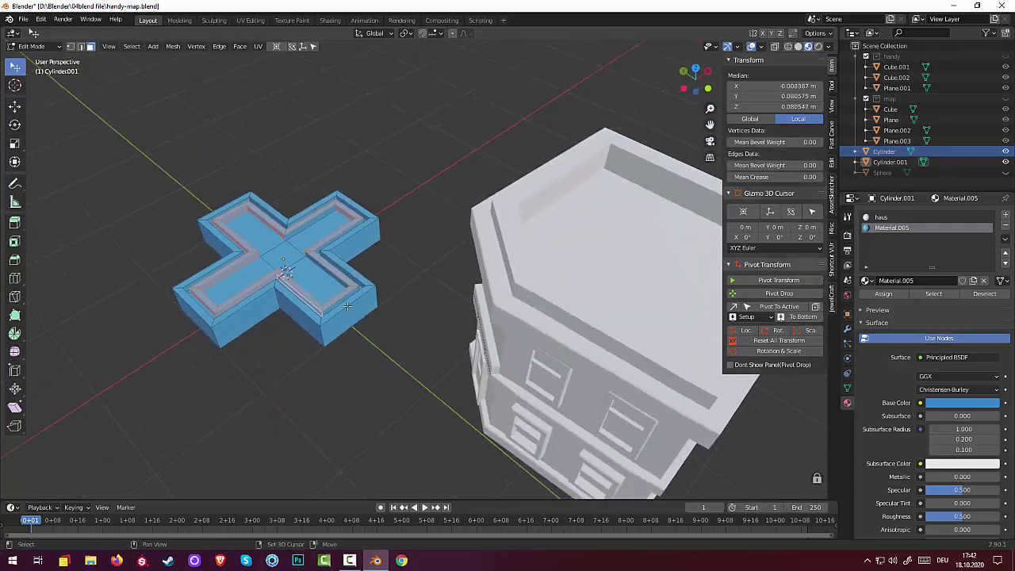
{"action": "left_click", "coordinate": [340, 300], "text": "shift"}
- Add the inner rim wall faces on the right and upper arms, dropping a stray floor face
{"action": "mouse_move", "coordinate": [376, 335]}
{"action": "middle_mouse_down"}
{"action": "mouse_move", "coordinate": [235, 318]}
{"action": "mouse_move", "coordinate": [409, 191]}
{"action": "middle_mouse_up"}
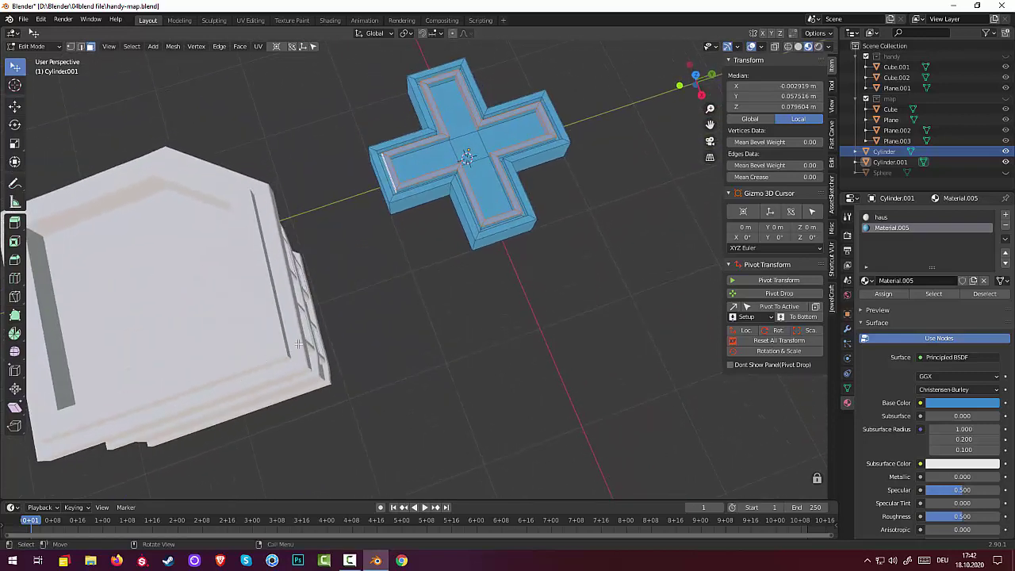
{"action": "left_click", "coordinate": [405, 187], "text": "shift"}
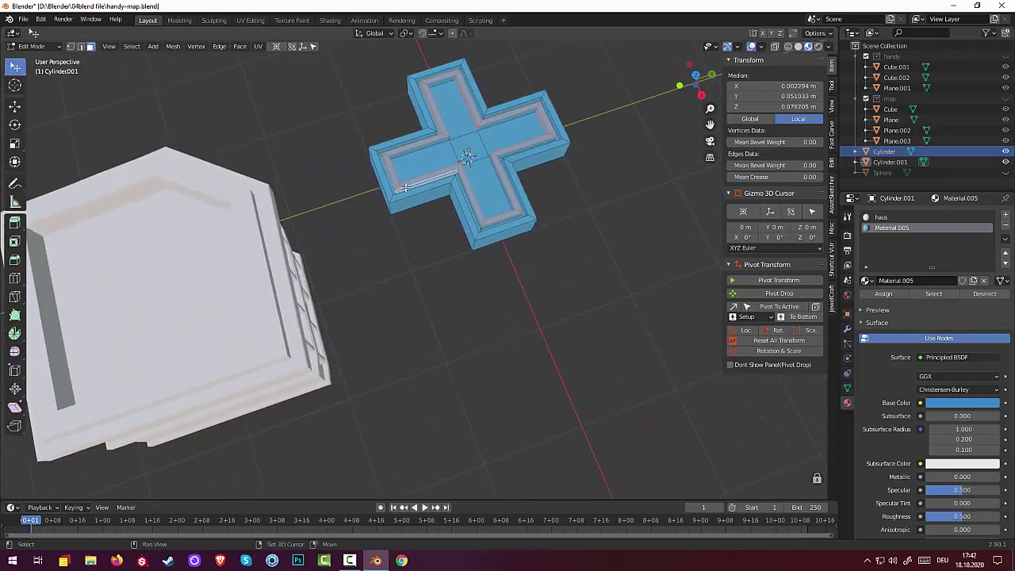
{"action": "left_click", "coordinate": [475, 212], "text": "shift"}
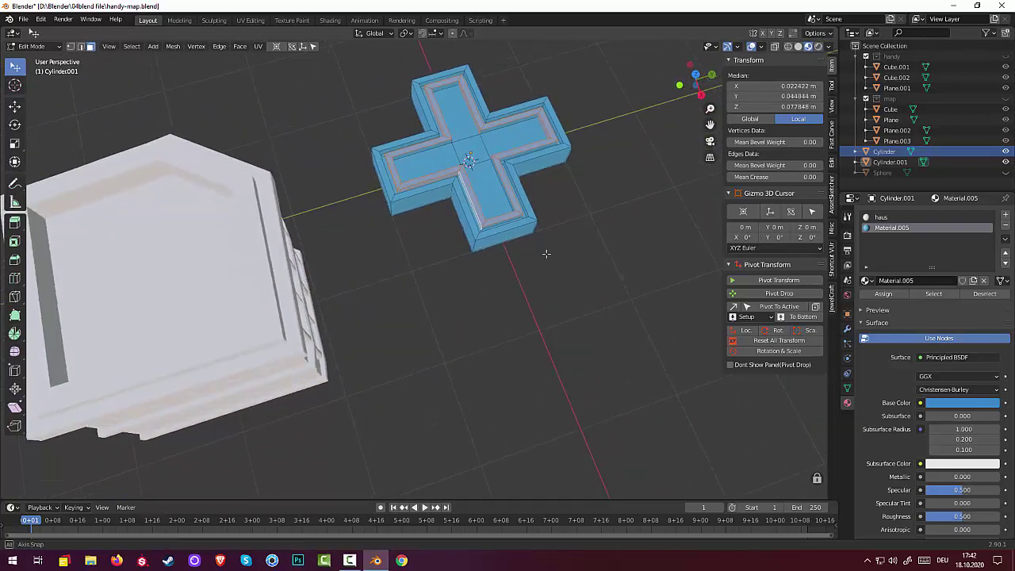
{"action": "mouse_move", "coordinate": [555, 265]}
{"action": "middle_mouse_down"}
{"action": "mouse_move", "coordinate": [515, 236]}
{"action": "mouse_move", "coordinate": [552, 292]}
{"action": "middle_mouse_up"}
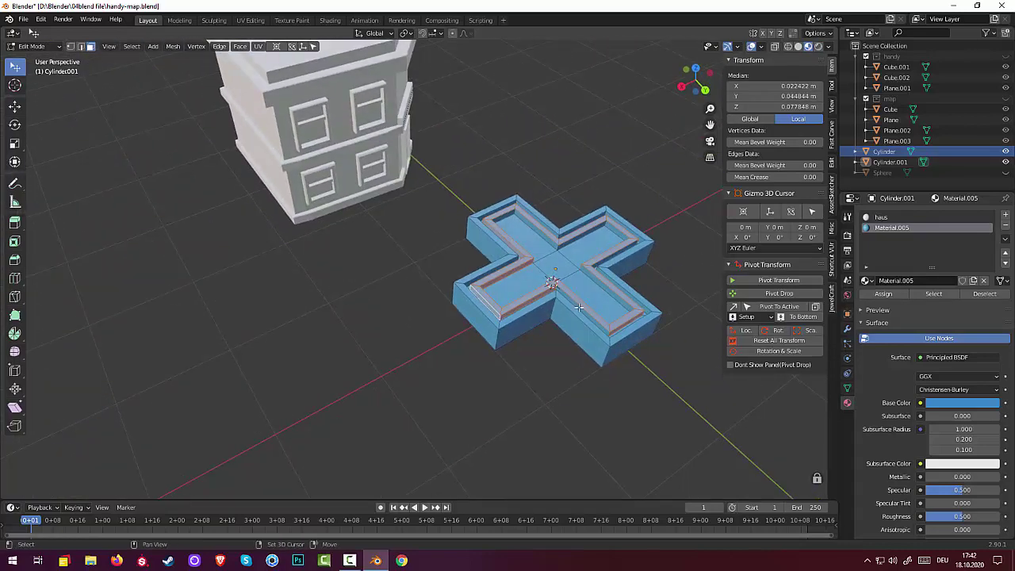
{"action": "left_click", "coordinate": [579, 307], "text": "shift"}
{"action": "left_click", "coordinate": [605, 283], "text": "shift"}
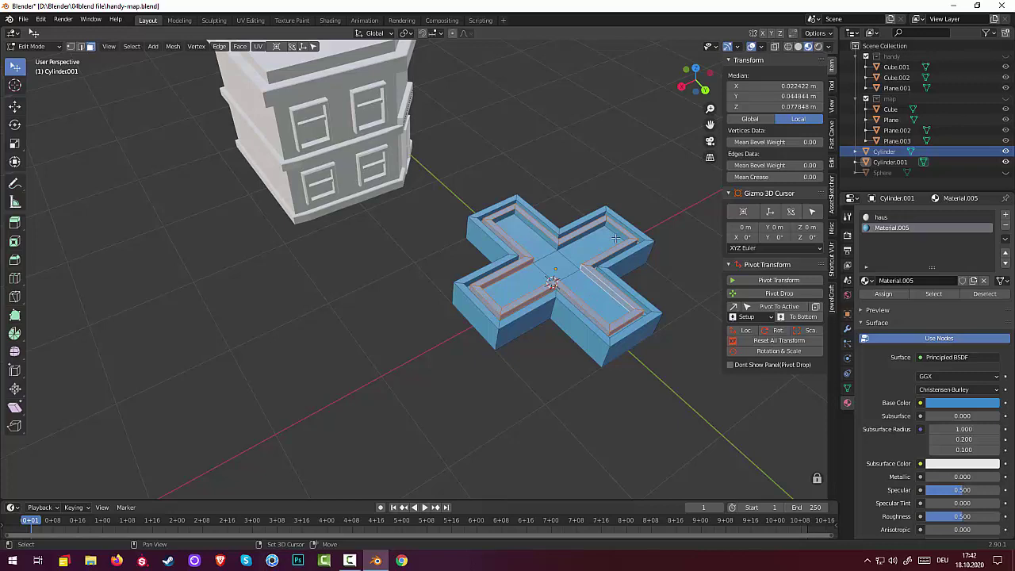
{"action": "left_click", "coordinate": [615, 234], "text": "shift"}
{"action": "left_click", "coordinate": [594, 242], "text": "shift"}
{"action": "left_click", "coordinate": [602, 229], "text": "shift"}
{"action": "left_click", "coordinate": [589, 232], "text": "shift"}
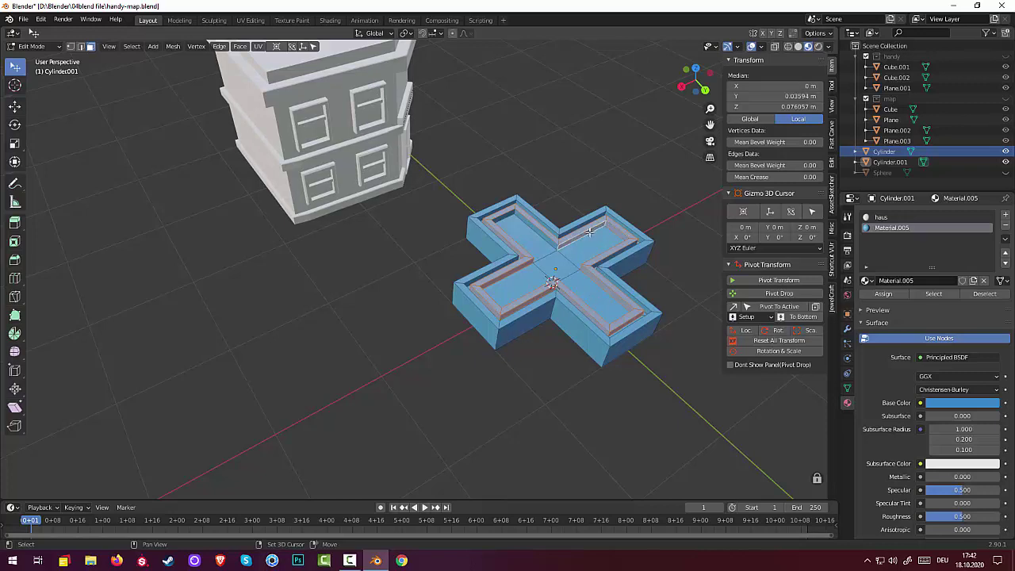
{"action": "left_click", "coordinate": [550, 244], "text": "shift"}
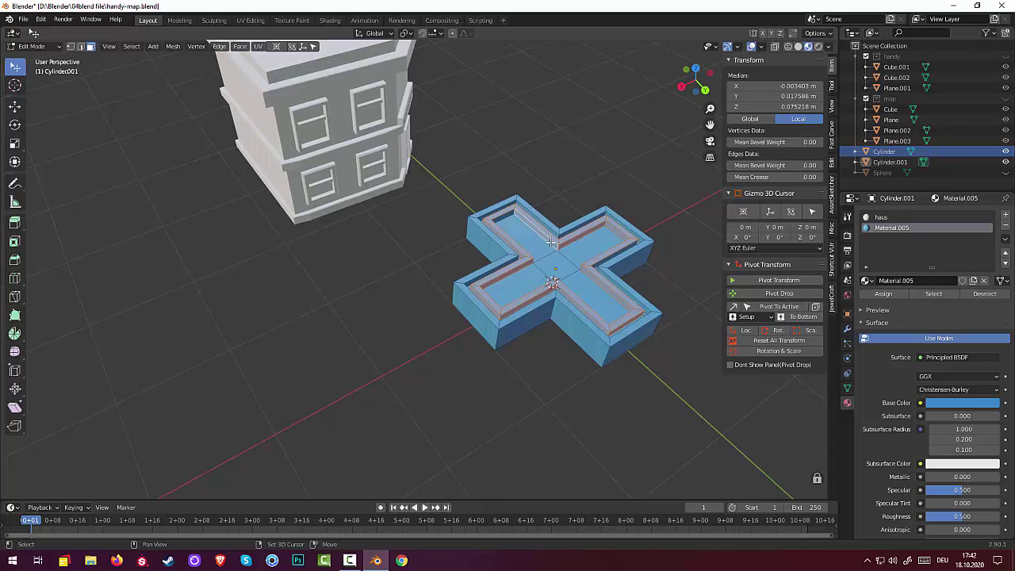
{"action": "left_click", "coordinate": [505, 215], "text": "shift"}
{"action": "mouse_move", "coordinate": [505, 214]}
{"action": "middle_mouse_down"}
{"action": "mouse_move", "coordinate": [450, 281]}
{"action": "mouse_move", "coordinate": [358, 328]}
{"action": "mouse_move", "coordinate": [345, 267]}
{"action": "mouse_move", "coordinate": [264, 333]}
{"action": "mouse_move", "coordinate": [224, 294]}
{"action": "mouse_move", "coordinate": [110, 344]}
{"action": "mouse_move", "coordinate": [159, 388]}
{"action": "mouse_move", "coordinate": [294, 356]}
{"action": "mouse_move", "coordinate": [254, 324]}
{"action": "middle_mouse_up"}
{"action": "left_click", "coordinate": [443, 287], "text": "shift"}
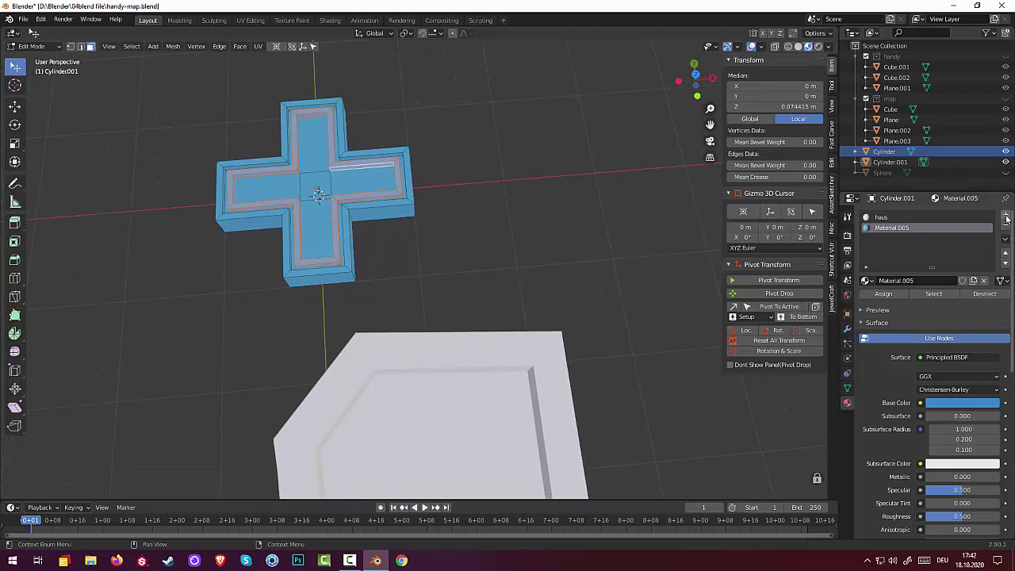
- Create a third material named 'white', assign it to the selected rim faces, then deselect all
{"action": "left_click", "coordinate": [1006, 218]}
{"action": "left_click", "coordinate": [931, 281]}
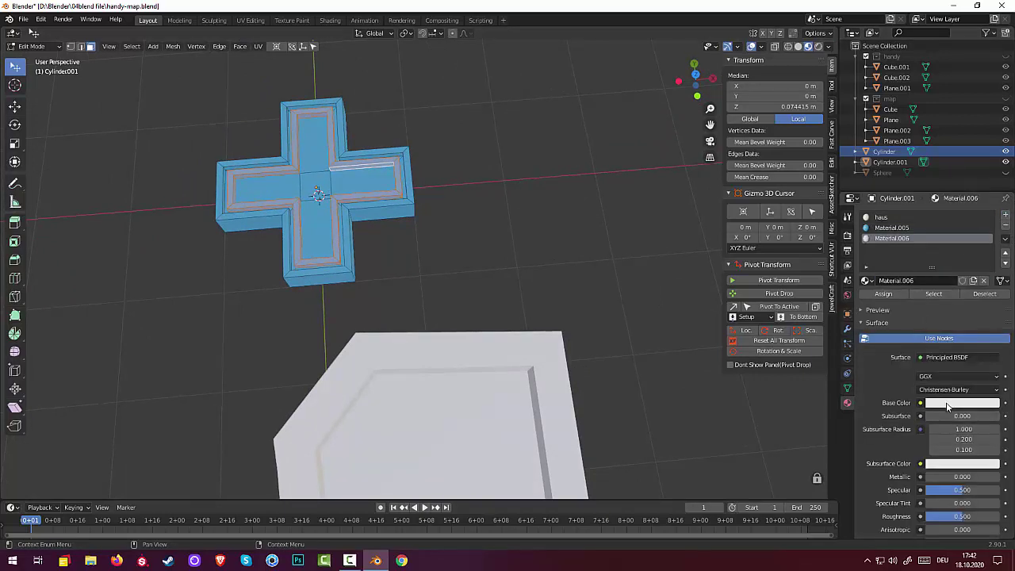
{"action": "double_click", "coordinate": [890, 238]}
{"action": "key", "text": "Return"}
{"action": "double_click", "coordinate": [913, 280]}
{"action": "type", "text": "white"}
{"action": "key", "text": "Return"}
{"action": "left_click", "coordinate": [883, 293]}
{"action": "key", "text": "alt+a"}
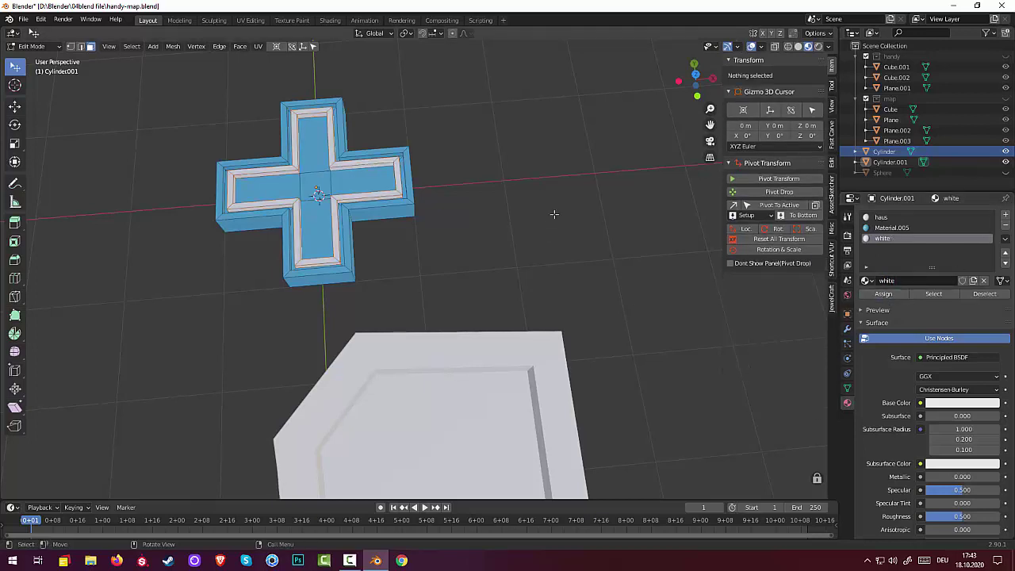
{"action": "scroll", "coordinate": [553, 214], "scroll_direction": "down", "scroll_amount": 3}
{"action": "mouse_move", "coordinate": [566, 211]}
{"action": "middle_mouse_down"}
{"action": "mouse_move", "coordinate": [607, 147]}
{"action": "mouse_move", "coordinate": [710, 188]}
{"action": "middle_mouse_up"}
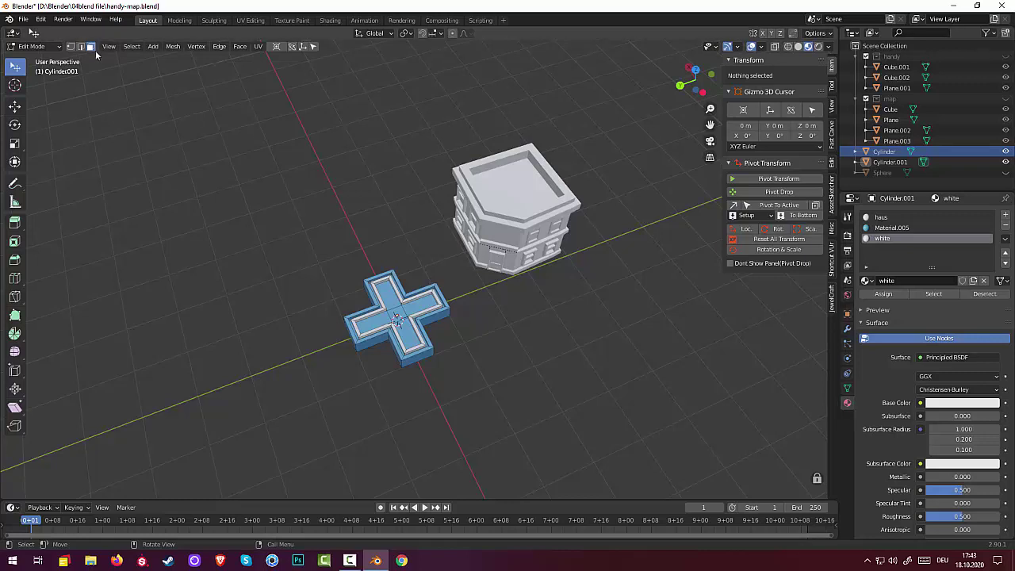
- In Object Mode, rotate the cross Cylinder.001 by -90° about the Y axis so it stands upright
{"action": "left_click", "coordinate": [31, 46]}
{"action": "left_click", "coordinate": [32, 57]}
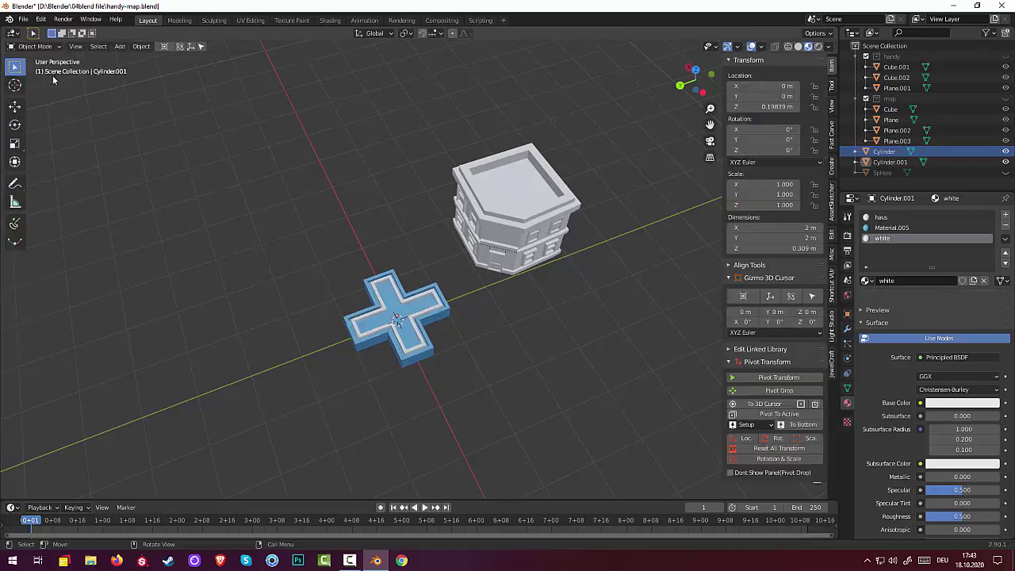
{"action": "left_click", "coordinate": [409, 324]}
{"action": "mouse_move", "coordinate": [406, 323]}
{"action": "middle_mouse_down"}
{"action": "mouse_move", "coordinate": [512, 325]}
{"action": "mouse_move", "coordinate": [483, 261]}
{"action": "mouse_move", "coordinate": [490, 295]}
{"action": "mouse_move", "coordinate": [511, 317]}
{"action": "middle_mouse_up"}
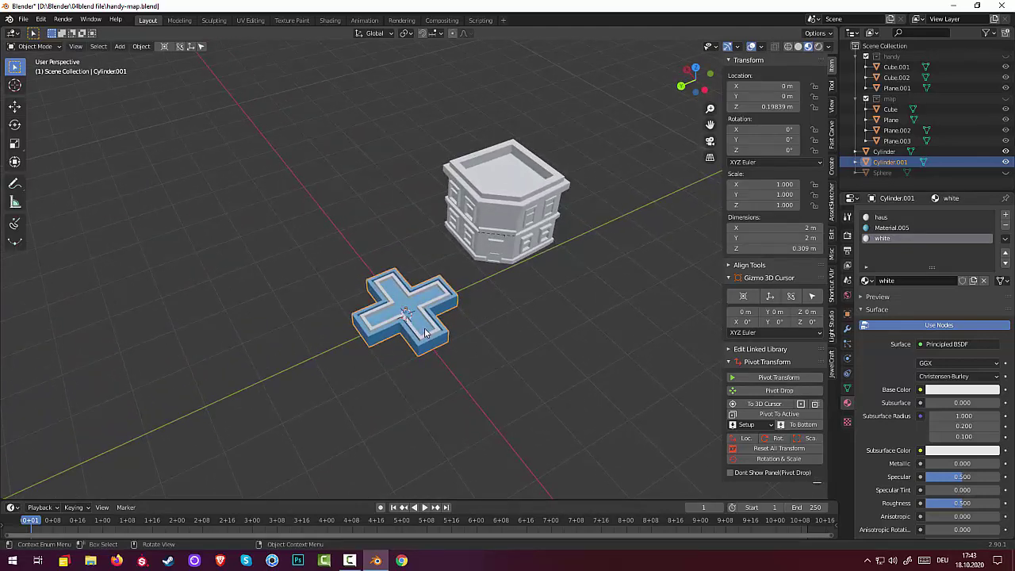
{"action": "key", "text": "r"}
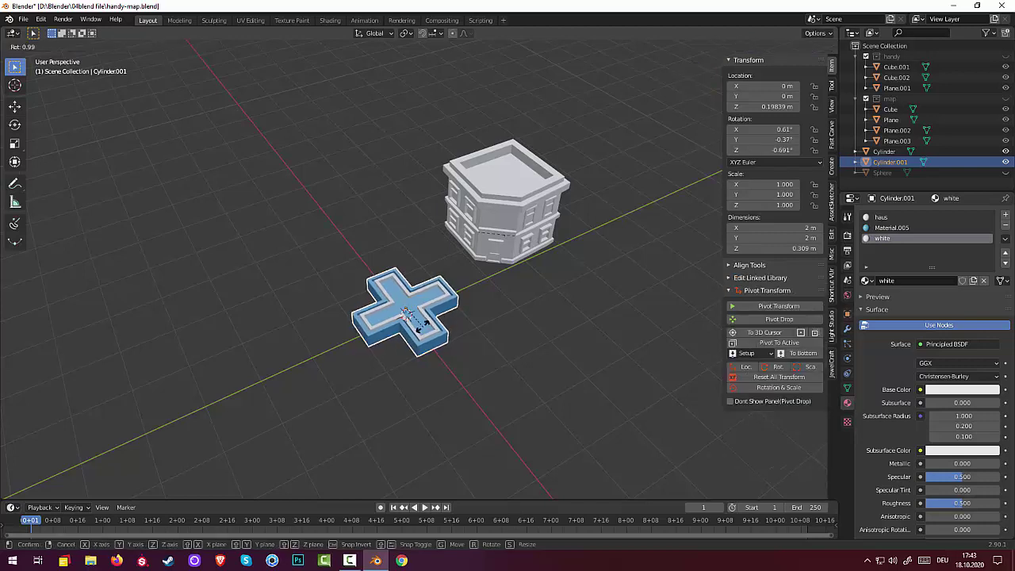
{"action": "type", "text": "y9"}
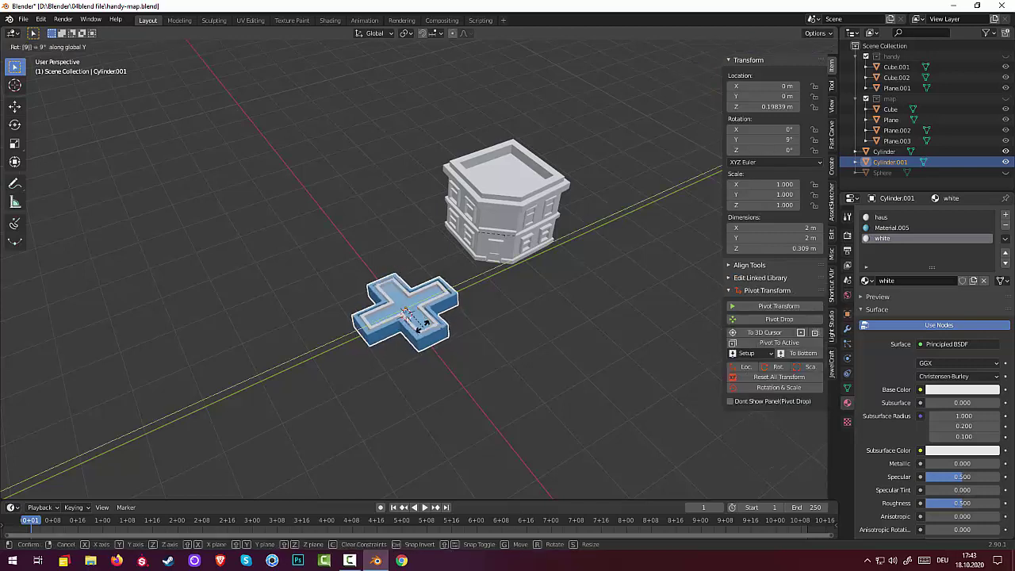
{"action": "type", "text": "0"}
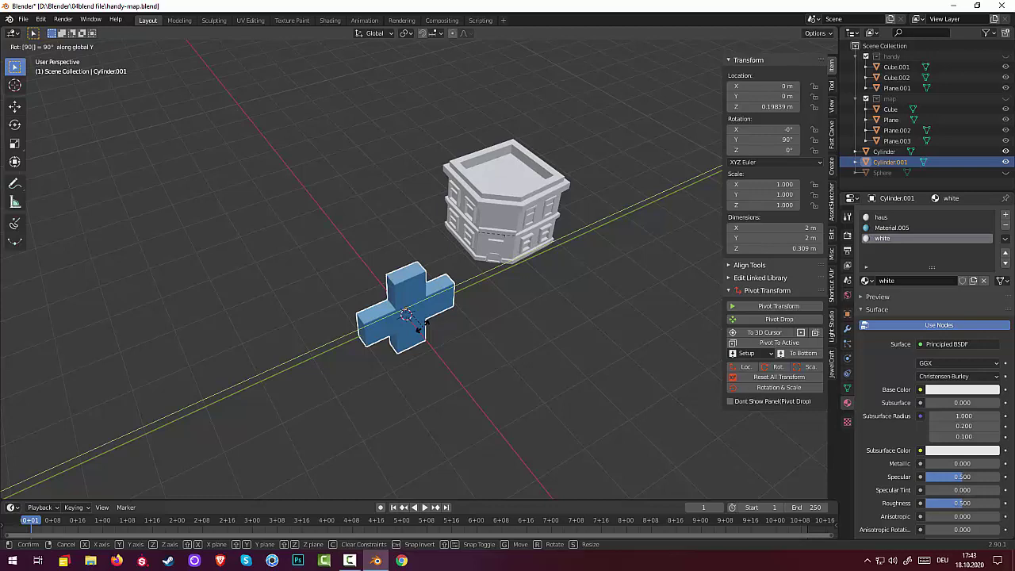
{"action": "type", "text": "-909"}
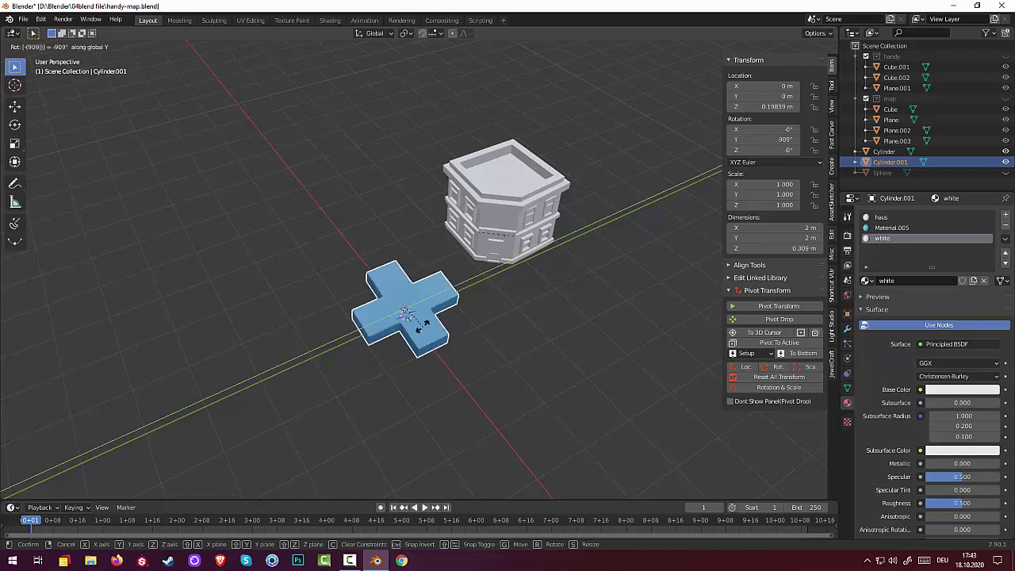
{"action": "type", "text": "0"}
{"action": "key", "text": "Return"}
{"action": "mouse_move", "coordinate": [483, 315]}
{"action": "middle_mouse_down"}
{"action": "mouse_move", "coordinate": [490, 348]}
{"action": "mouse_move", "coordinate": [480, 356]}
{"action": "middle_mouse_up"}
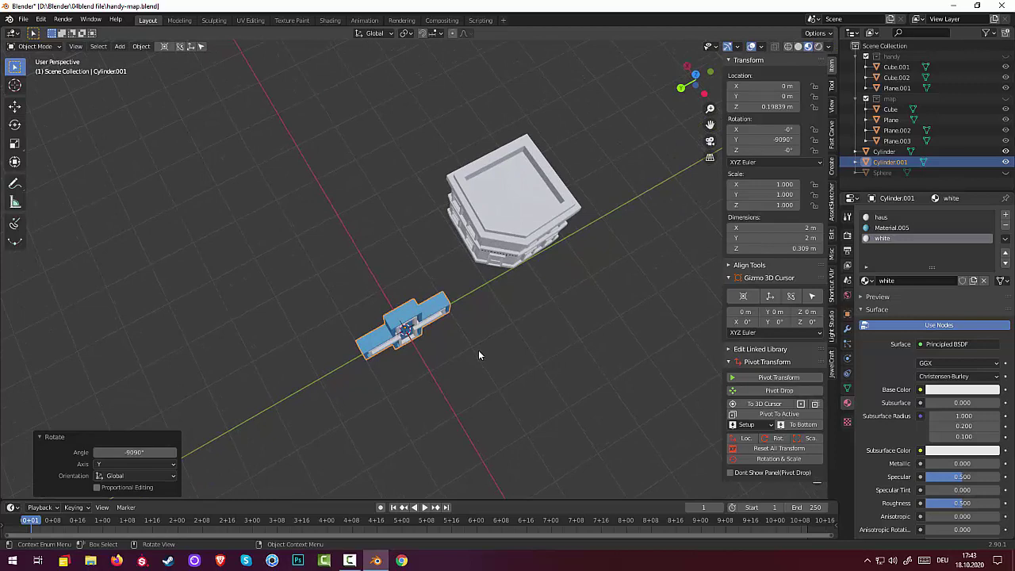
{"action": "key", "text": "KP_7"}
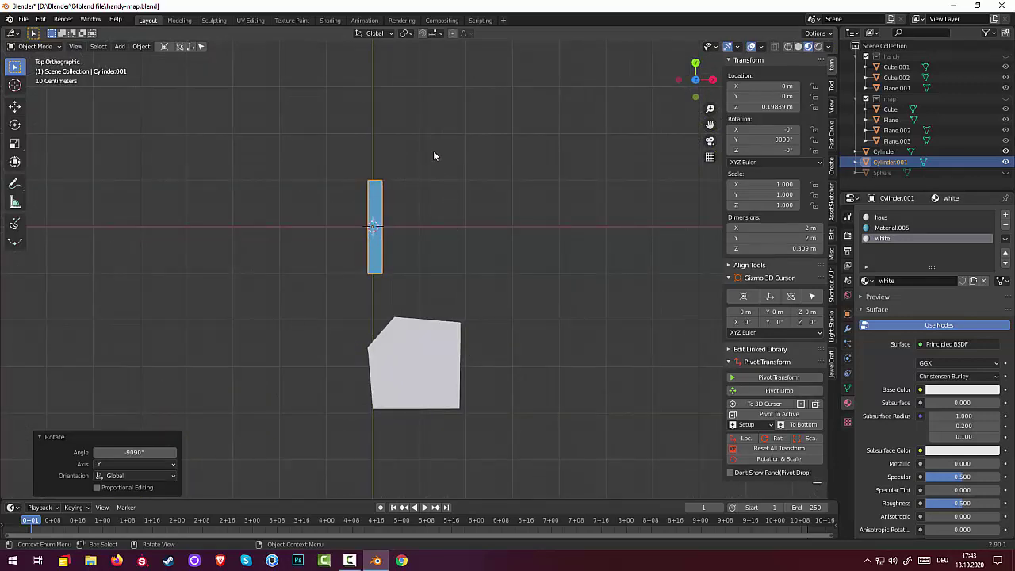
- Turn the cross about 44° and move it against the building's corner
{"action": "key", "text": "r"}
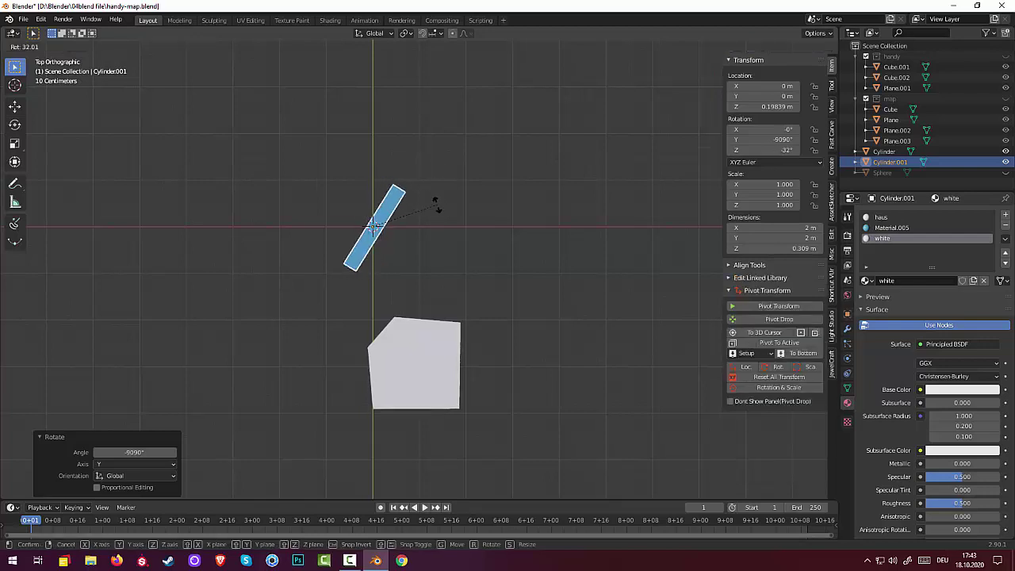
{"action": "left_click", "coordinate": [425, 224]}
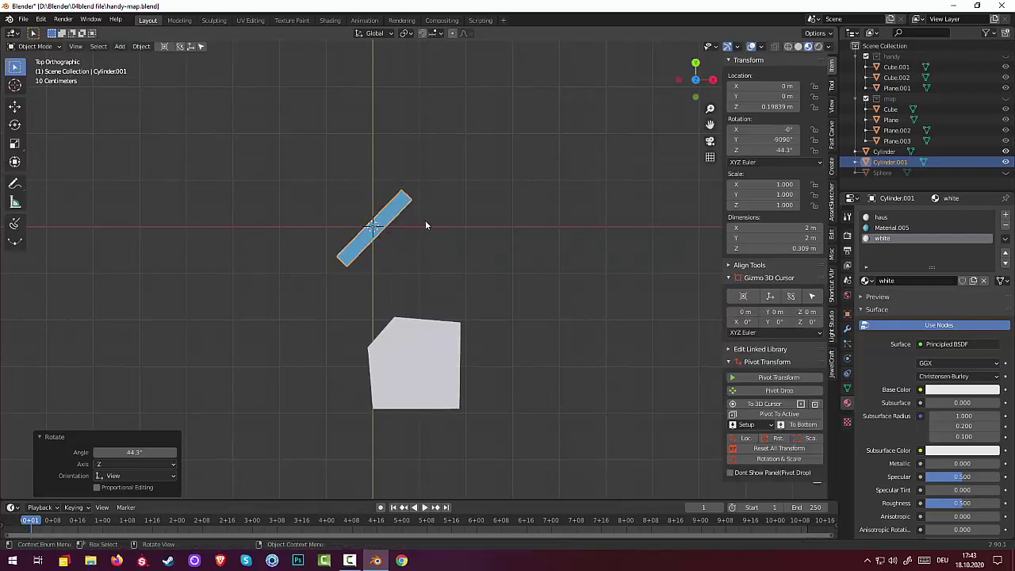
{"action": "key", "text": "g"}
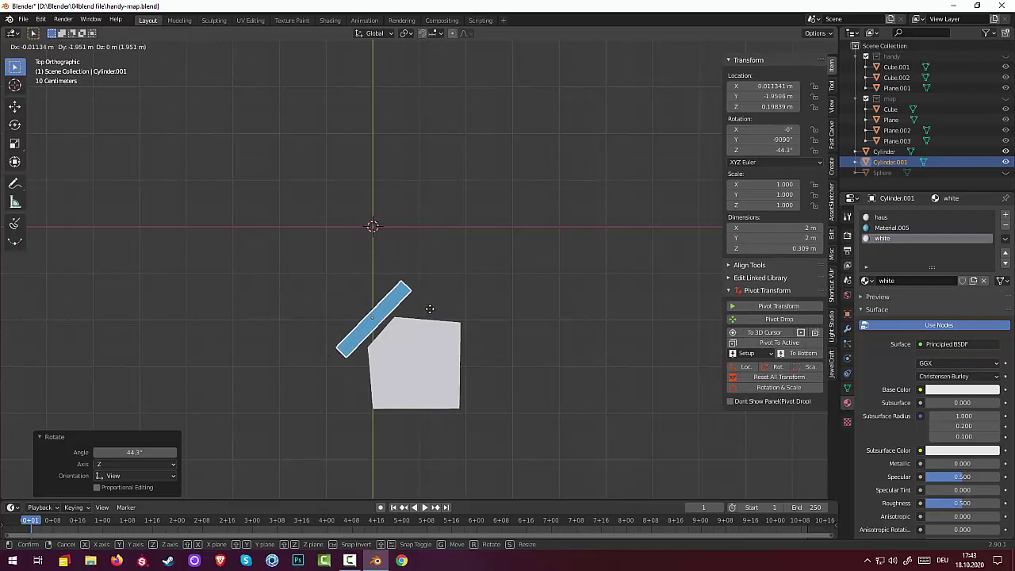
{"action": "left_click", "coordinate": [417, 349]}
{"action": "scroll", "coordinate": [413, 349], "scroll_direction": "up", "scroll_amount": 1}
{"action": "scroll", "coordinate": [414, 350], "scroll_direction": "up", "scroll_amount": 2}
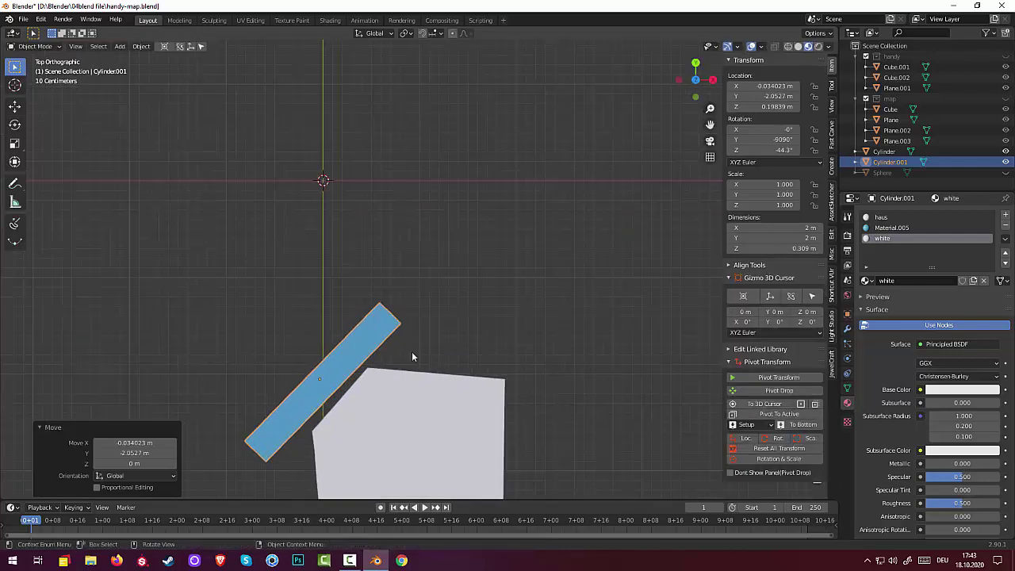
{"action": "scroll", "coordinate": [414, 350], "scroll_direction": "up", "scroll_amount": 1}
{"action": "middle_click_drag", "start_coordinate": [420, 319], "coordinate": [474, 181], "text": "shift"}
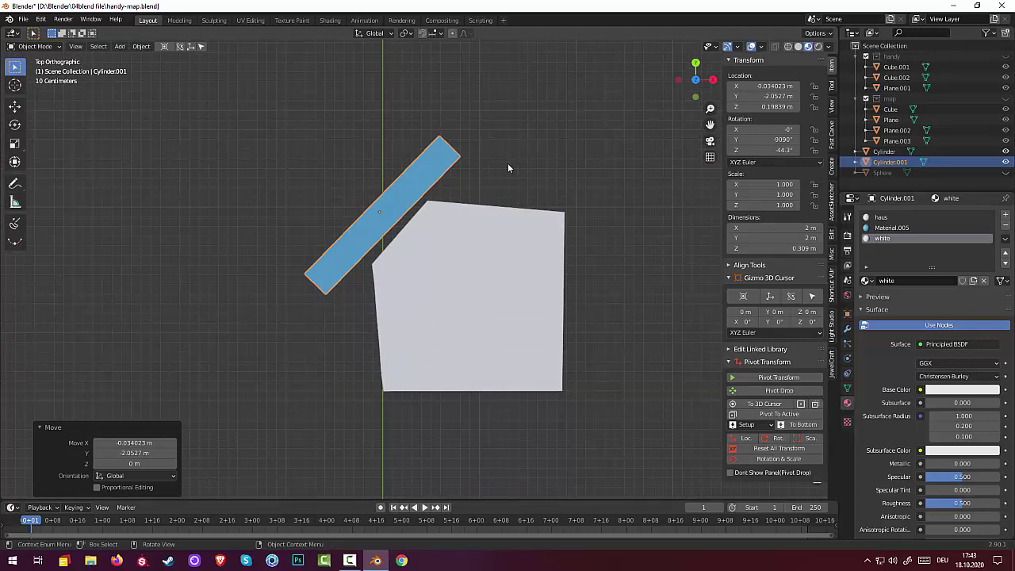
- Fine-tune the cross's rotation by a further -2.93° to -41.3° about Z
{"action": "key", "text": "r"}
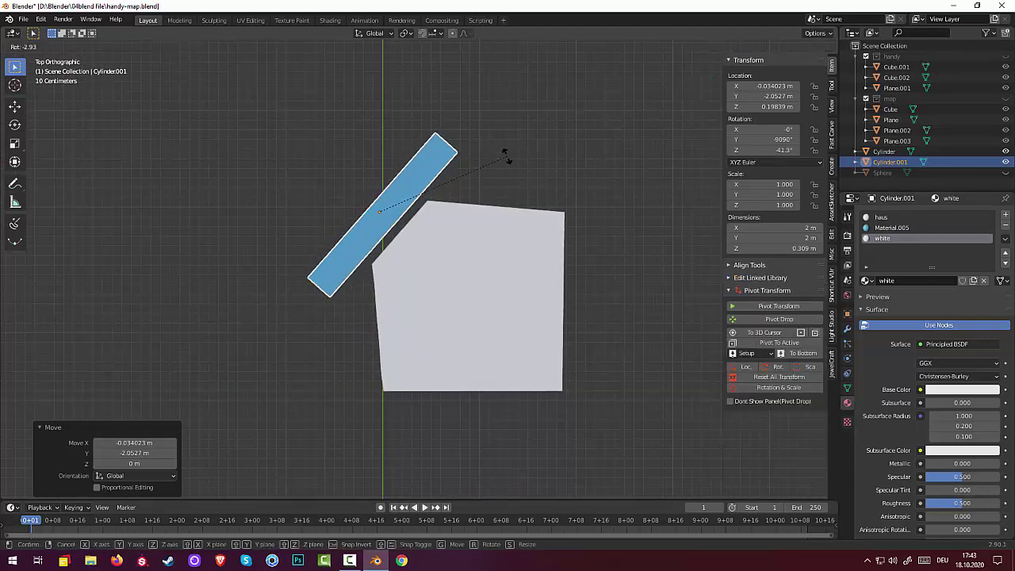
{"action": "left_click", "coordinate": [504, 153]}
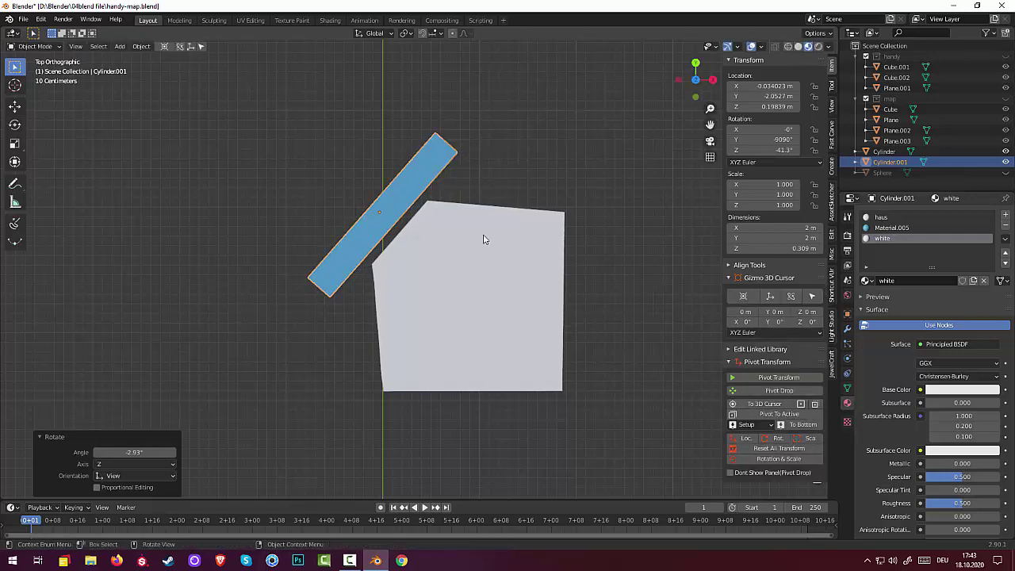
{"action": "left_click", "coordinate": [487, 306]}
{"action": "mouse_move", "coordinate": [487, 307]}
{"action": "middle_mouse_down"}
{"action": "mouse_move", "coordinate": [537, 301]}
{"action": "mouse_move", "coordinate": [674, 201]}
{"action": "mouse_move", "coordinate": [702, 226]}
{"action": "mouse_move", "coordinate": [696, 288]}
{"action": "mouse_move", "coordinate": [656, 281]}
{"action": "middle_mouse_up"}
- Select the blue cross and shrink it to about a third of its size
{"action": "left_click", "coordinate": [420, 282]}
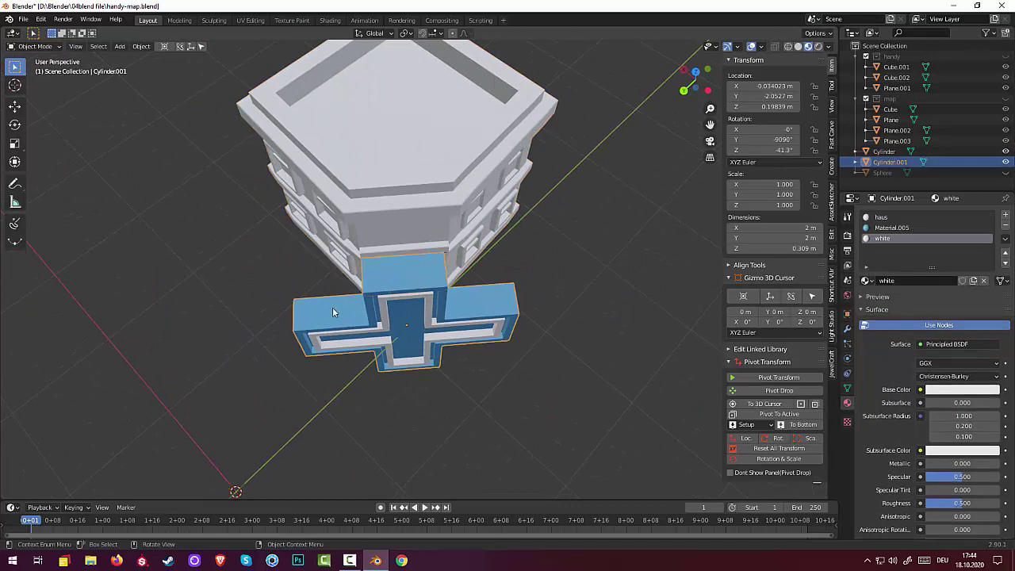
{"action": "mouse_move", "coordinate": [341, 331]}
{"action": "middle_mouse_down"}
{"action": "mouse_move", "coordinate": [349, 273]}
{"action": "mouse_move", "coordinate": [600, 310]}
{"action": "middle_mouse_up"}
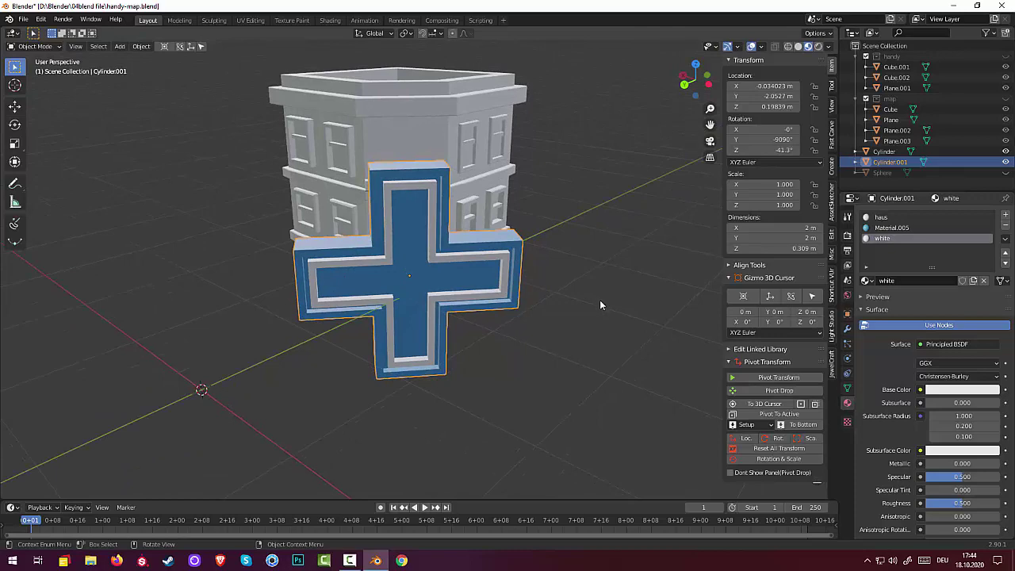
{"action": "key", "text": "KP_1"}
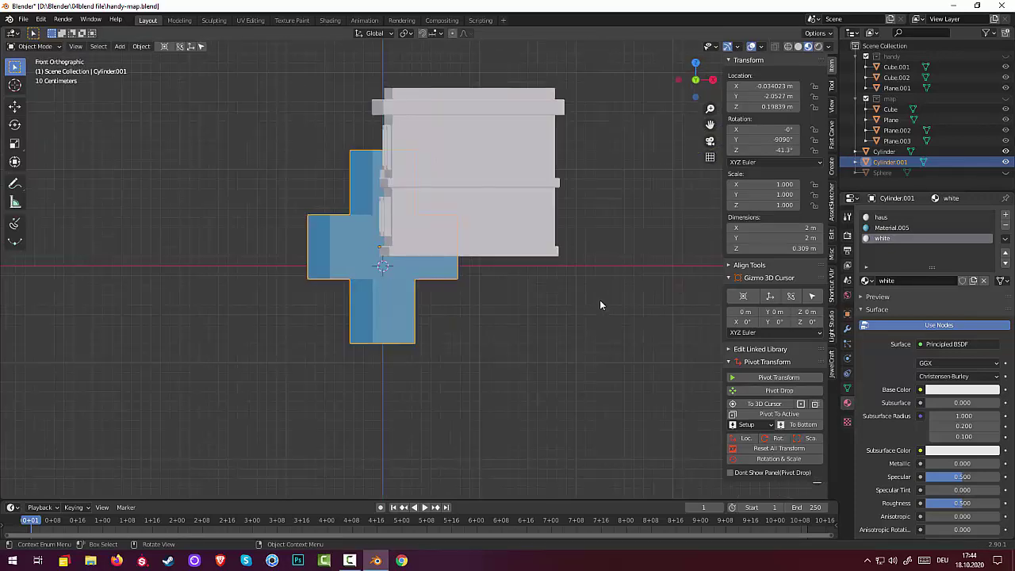
{"action": "mouse_move", "coordinate": [602, 300]}
{"action": "middle_mouse_down"}
{"action": "mouse_move", "coordinate": [786, 309]}
{"action": "mouse_move", "coordinate": [720, 279]}
{"action": "middle_mouse_up"}
{"action": "key", "text": "s"}
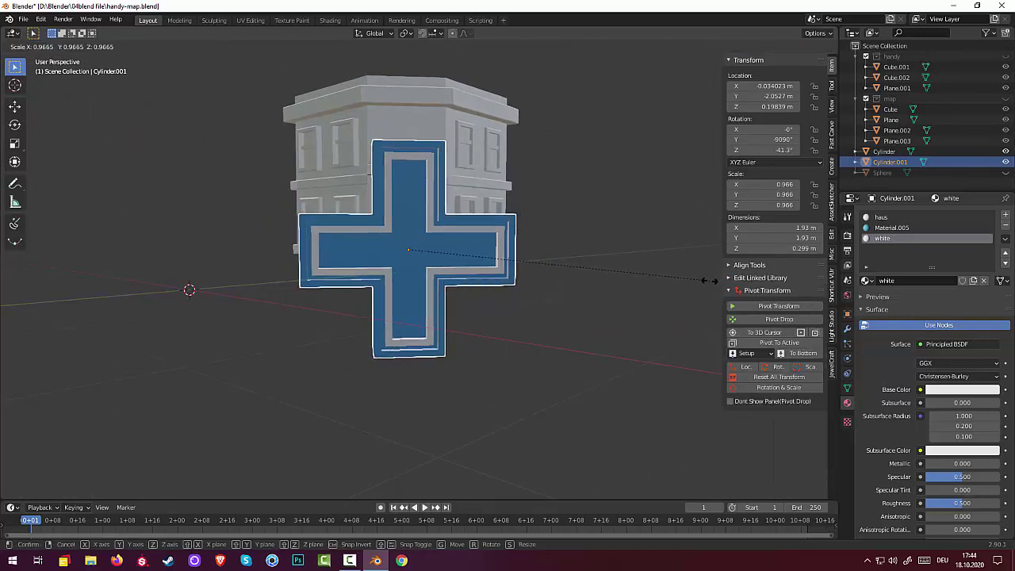
{"action": "left_click", "coordinate": [508, 279]}
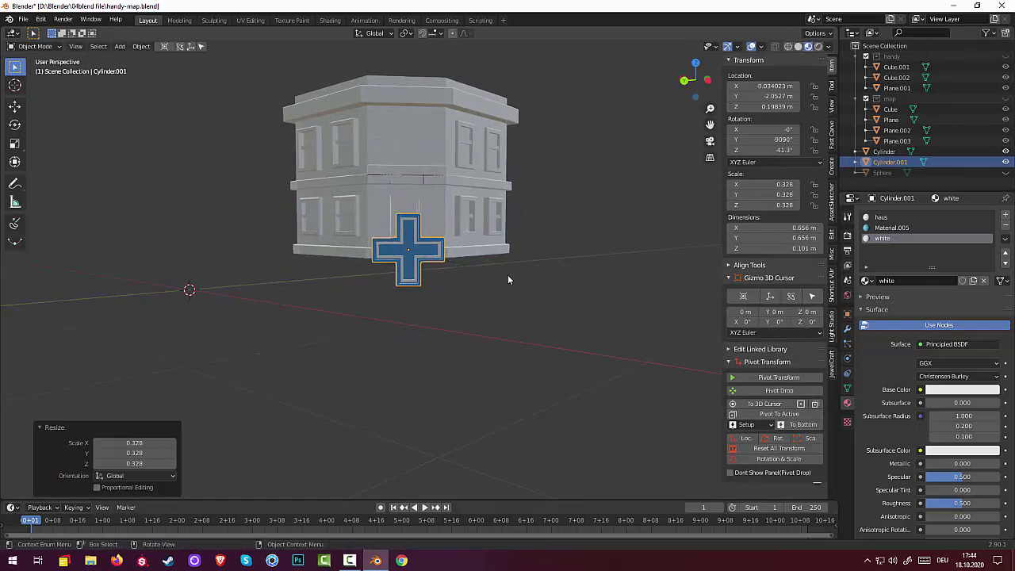
- Raise the cross 1.009 m along Z and scale it down by 0.761
{"action": "key", "text": "g"}
{"action": "key", "text": "z"}
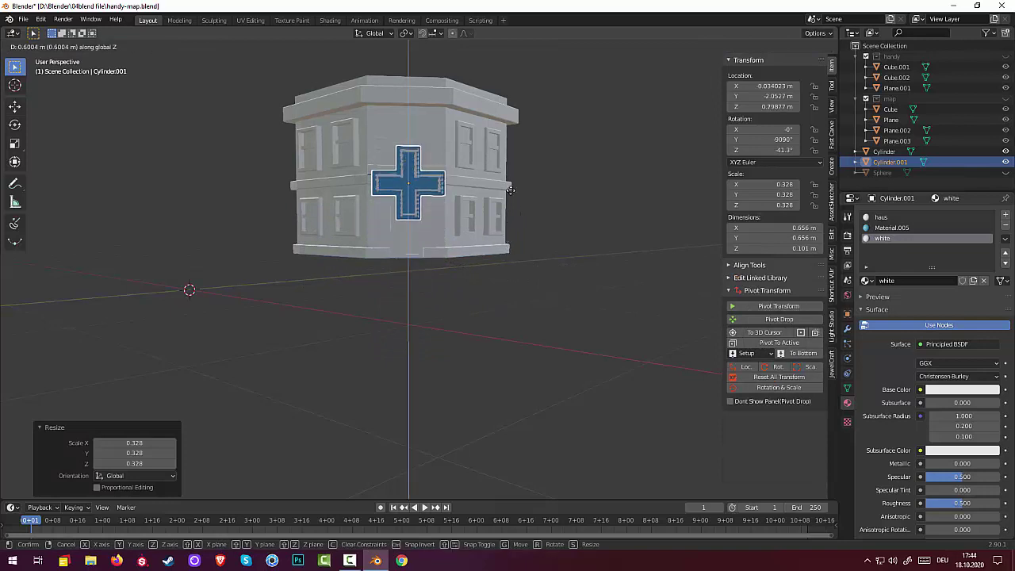
{"action": "left_click", "coordinate": [514, 163]}
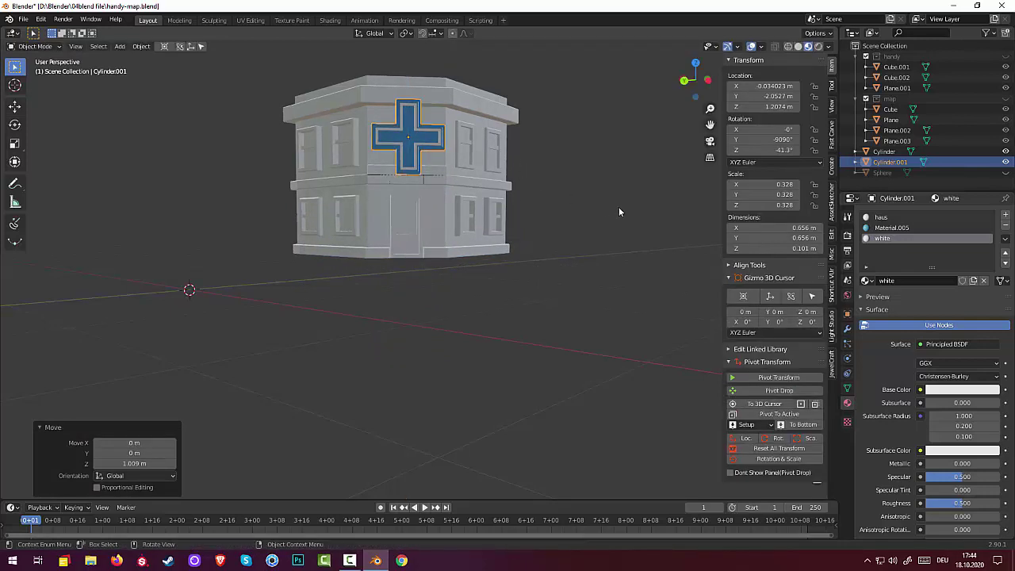
{"action": "key", "text": "s"}
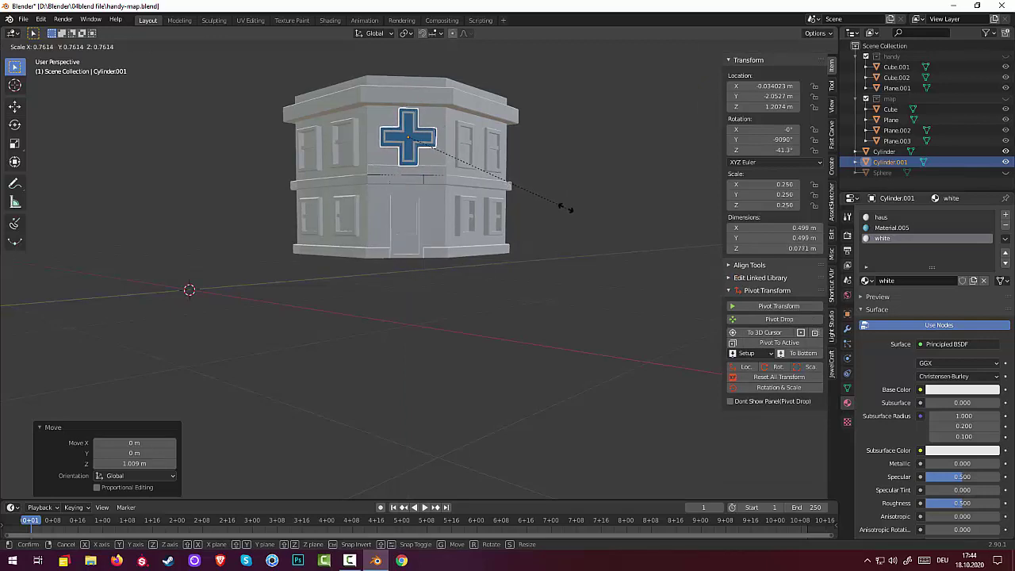
{"action": "left_click", "coordinate": [566, 208]}
{"action": "mouse_move", "coordinate": [565, 207]}
{"action": "middle_mouse_down"}
{"action": "mouse_move", "coordinate": [551, 235]}
{"action": "mouse_move", "coordinate": [479, 267]}
{"action": "middle_mouse_up"}
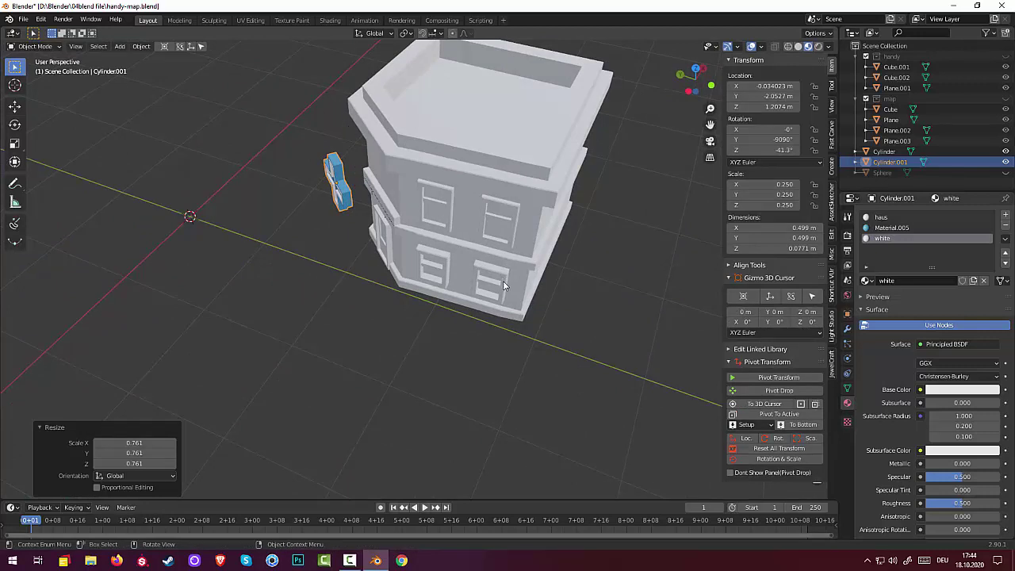
- Move the cross in top view onto the angled corner face and check it from the front
{"action": "middle_click_drag", "start_coordinate": [503, 279], "coordinate": [503, 290], "text": "alt"}
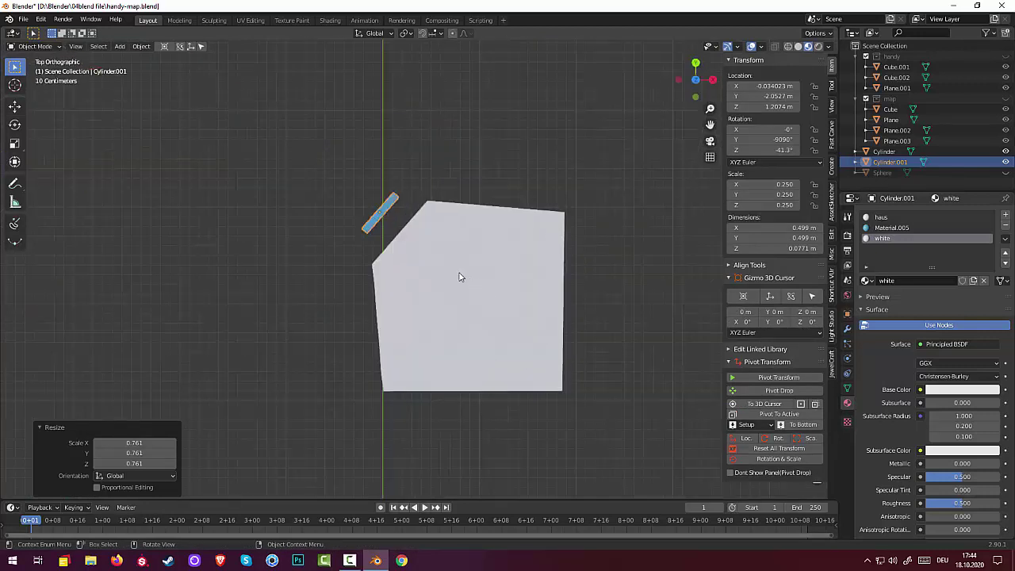
{"action": "key", "text": "g"}
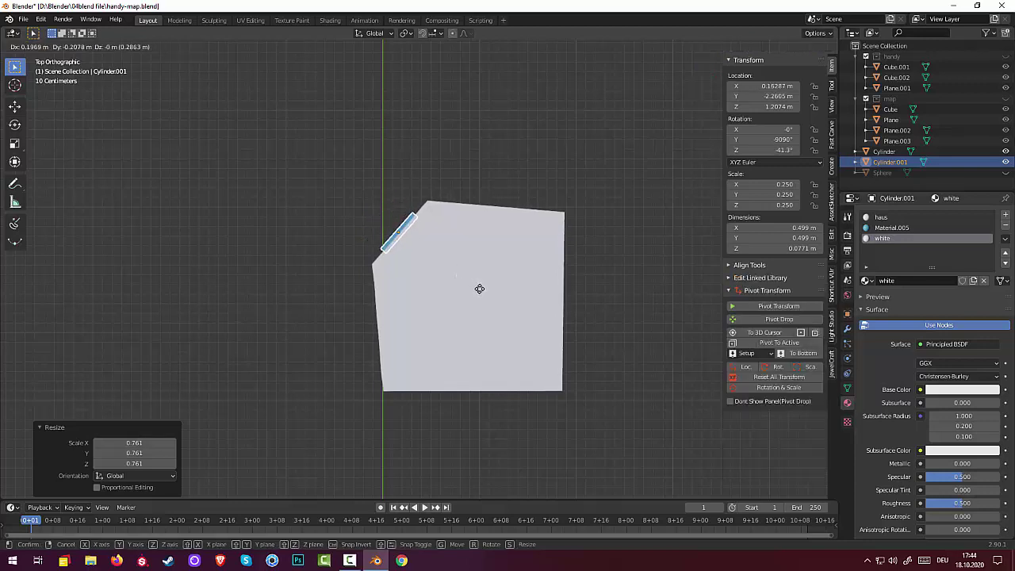
{"action": "left_click", "coordinate": [478, 288]}
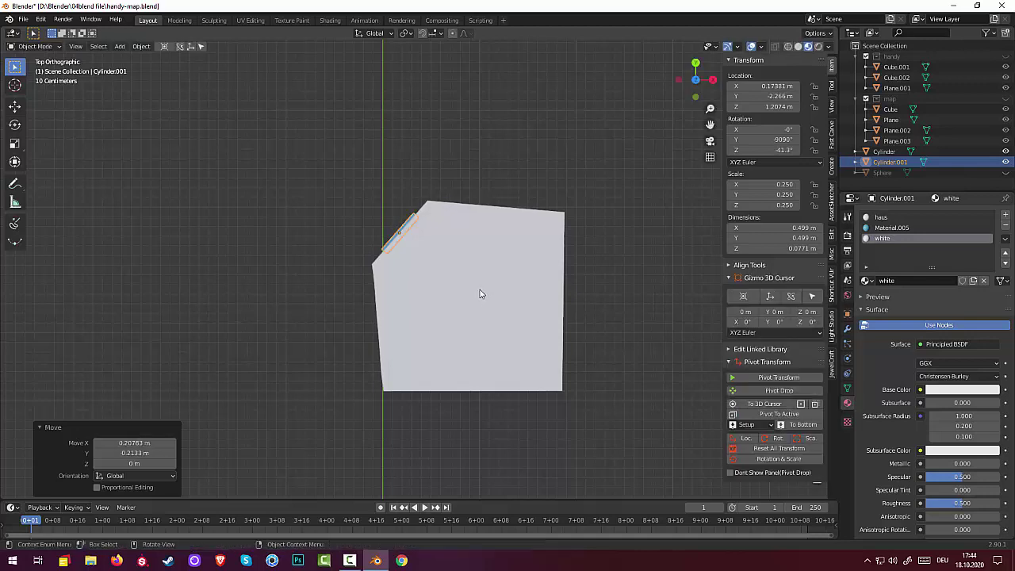
{"action": "mouse_move", "coordinate": [625, 356]}
{"action": "middle_mouse_down"}
{"action": "mouse_move", "coordinate": [716, 271]}
{"action": "mouse_move", "coordinate": [802, 214]}
{"action": "mouse_move", "coordinate": [694, 222]}
{"action": "mouse_move", "coordinate": [697, 247]}
{"action": "mouse_move", "coordinate": [554, 227]}
{"action": "middle_mouse_up"}
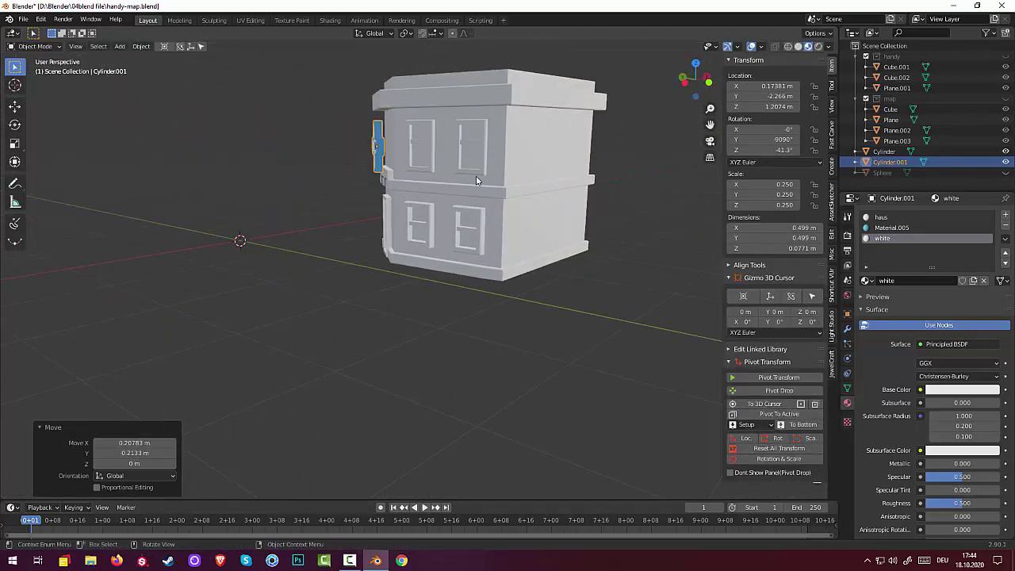
{"action": "mouse_move", "coordinate": [476, 176]}
{"action": "middle_mouse_down"}
{"action": "mouse_move", "coordinate": [494, 170]}
{"action": "mouse_move", "coordinate": [447, 182]}
{"action": "mouse_move", "coordinate": [420, 264]}
{"action": "middle_mouse_up"}
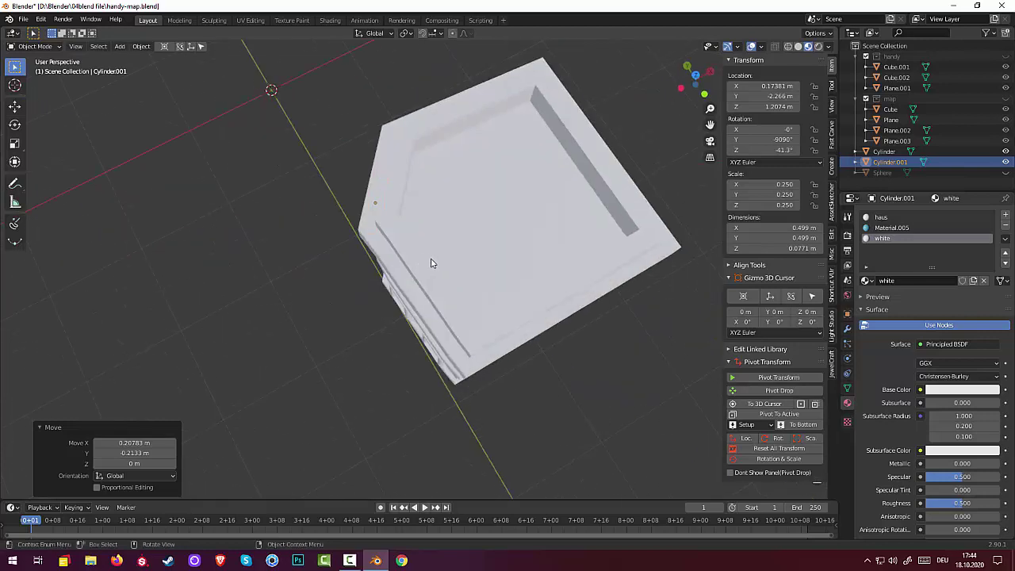
{"action": "key", "text": "KP_1"}
{"action": "key", "text": "KP_8"}
{"action": "key", "text": "KP_8"}
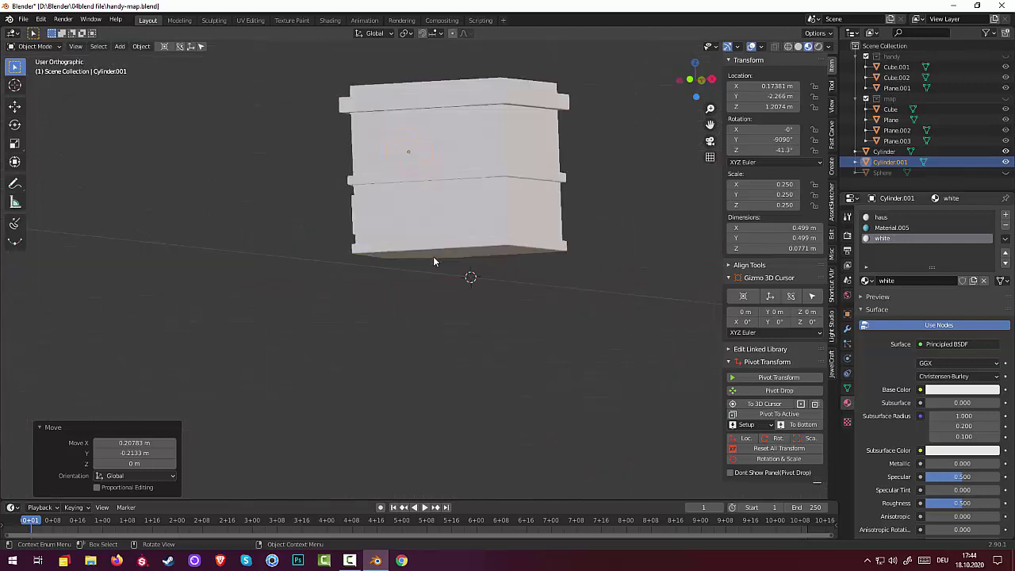
{"action": "key", "text": "KP_1"}
{"action": "mouse_move", "coordinate": [458, 202]}
{"action": "middle_mouse_down"}
{"action": "mouse_move", "coordinate": [536, 223]}
{"action": "mouse_move", "coordinate": [516, 219]}
{"action": "mouse_move", "coordinate": [502, 243]}
{"action": "mouse_move", "coordinate": [486, 245]}
{"action": "middle_mouse_up"}
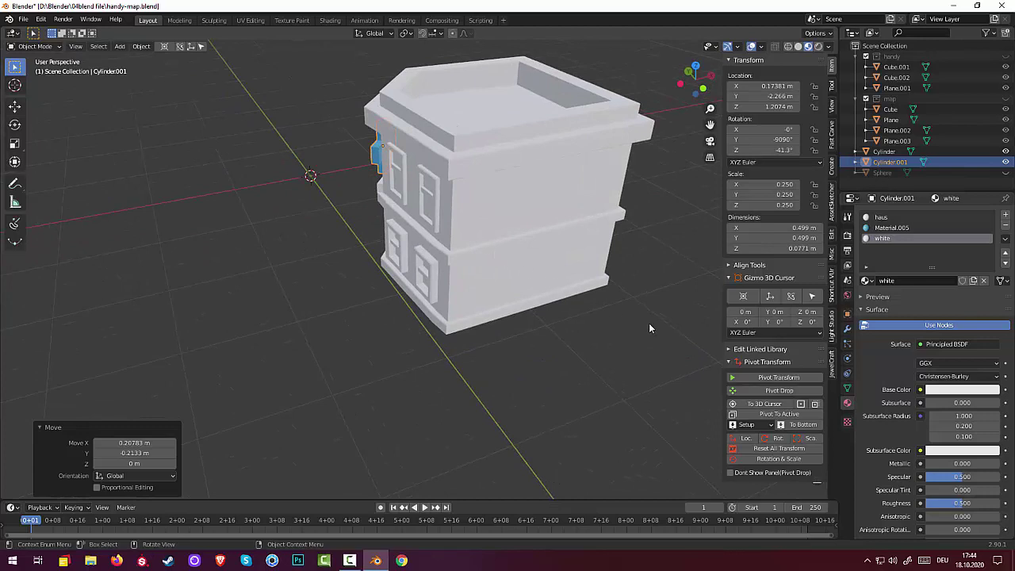
- Nudge the cross sideways to X 0.21209 m, Y -2.2988 m, flush with the facade
{"action": "key", "text": "KP_7"}
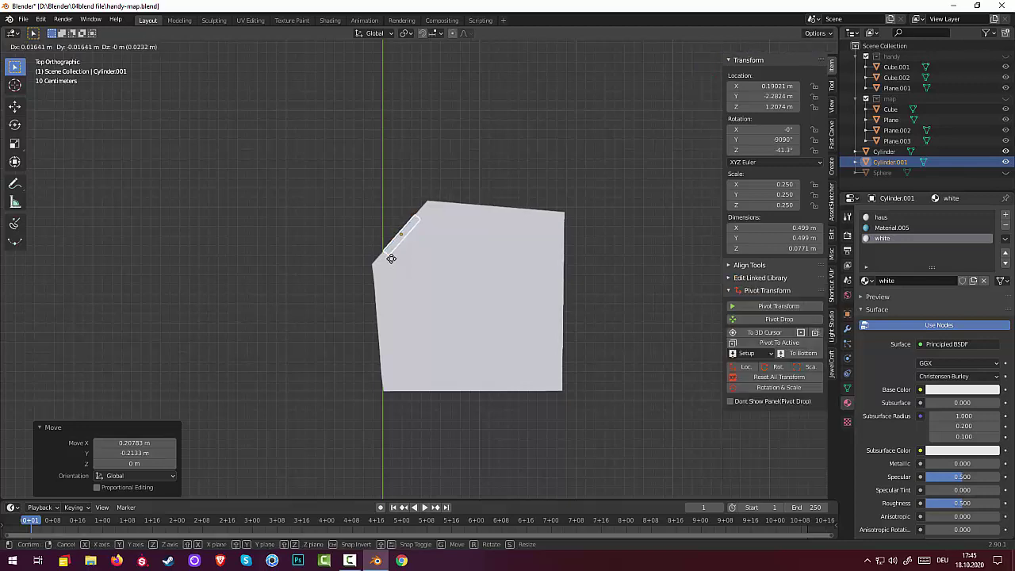
{"action": "key", "text": "g"}
{"action": "left_click", "coordinate": [396, 265]}
{"action": "mouse_move", "coordinate": [554, 336]}
{"action": "middle_mouse_down"}
{"action": "mouse_move", "coordinate": [711, 225]}
{"action": "mouse_move", "coordinate": [704, 231]}
{"action": "middle_mouse_up"}
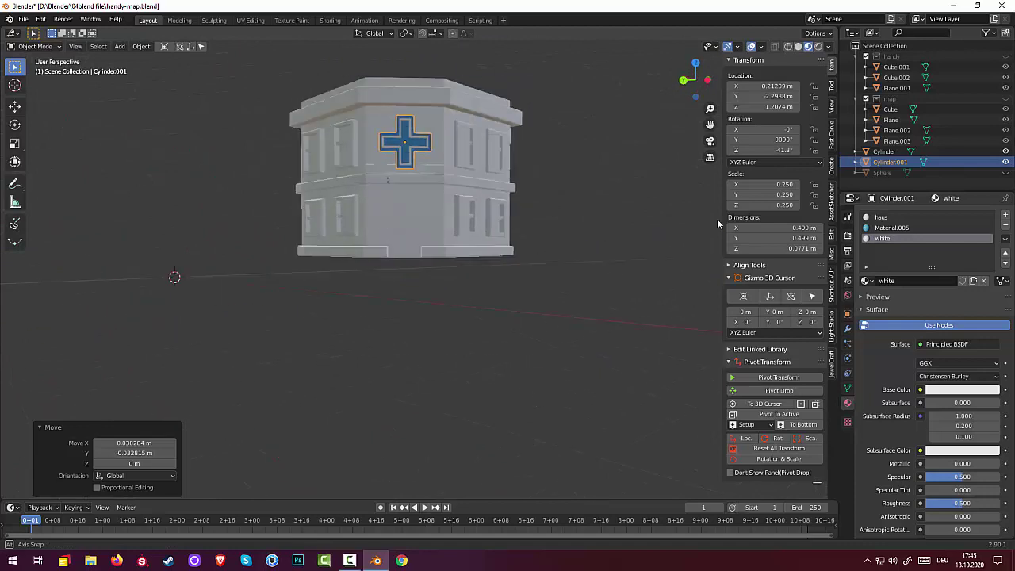
- Raise the blue cross 0.069 m and shrink it slightly
{"action": "key", "text": "g"}
{"action": "key", "text": "z"}
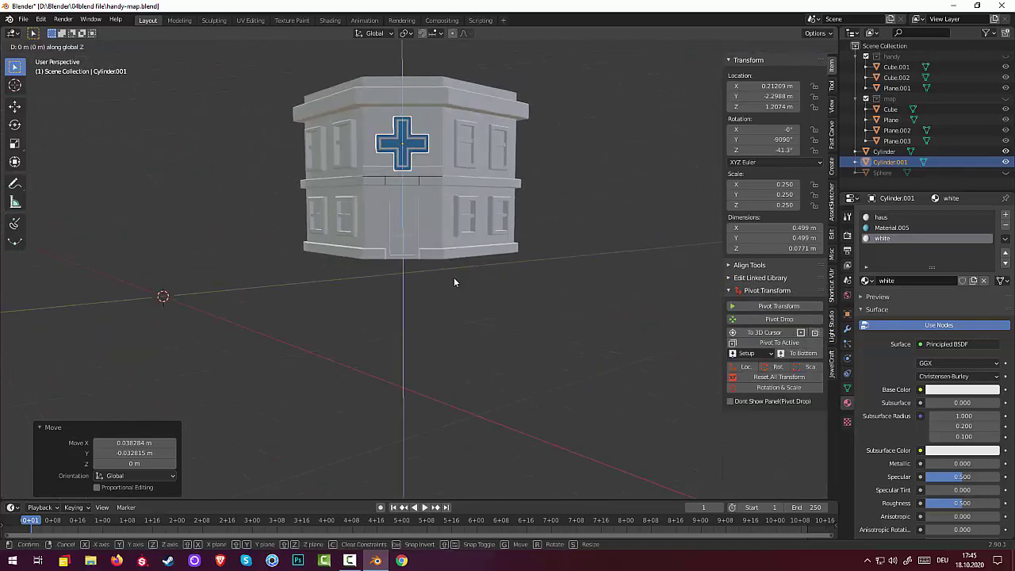
{"action": "left_click", "coordinate": [460, 270]}
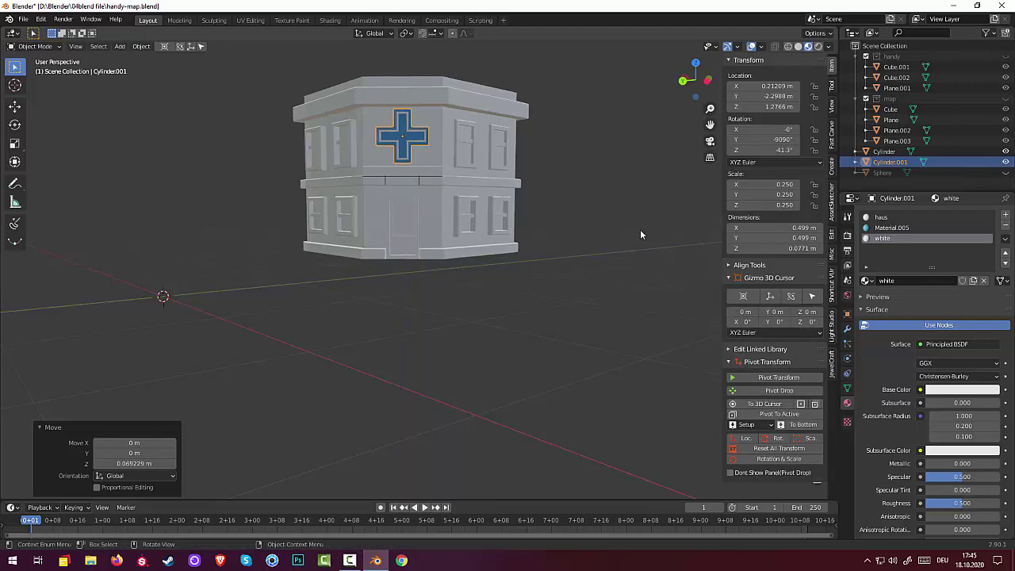
{"action": "key", "text": "s"}
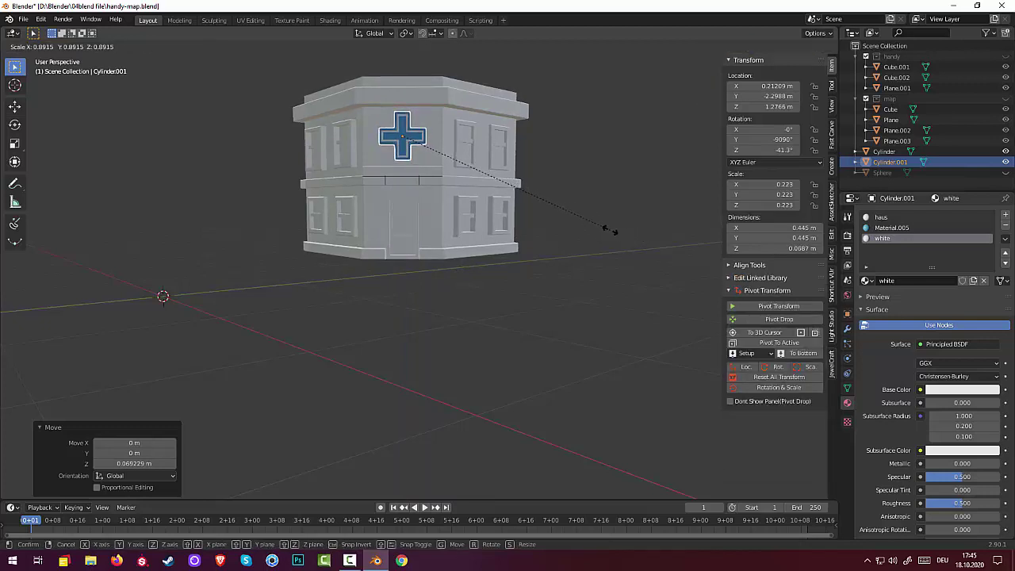
{"action": "left_click", "coordinate": [608, 229]}
- In top view, nudge the cross against the corner facade
{"action": "mouse_move", "coordinate": [512, 315]}
{"action": "middle_mouse_down"}
{"action": "mouse_move", "coordinate": [399, 321]}
{"action": "mouse_move", "coordinate": [413, 324]}
{"action": "mouse_move", "coordinate": [399, 330]}
{"action": "mouse_move", "coordinate": [440, 328]}
{"action": "mouse_move", "coordinate": [407, 268]}
{"action": "middle_mouse_up"}
{"action": "left_click", "coordinate": [390, 150]}
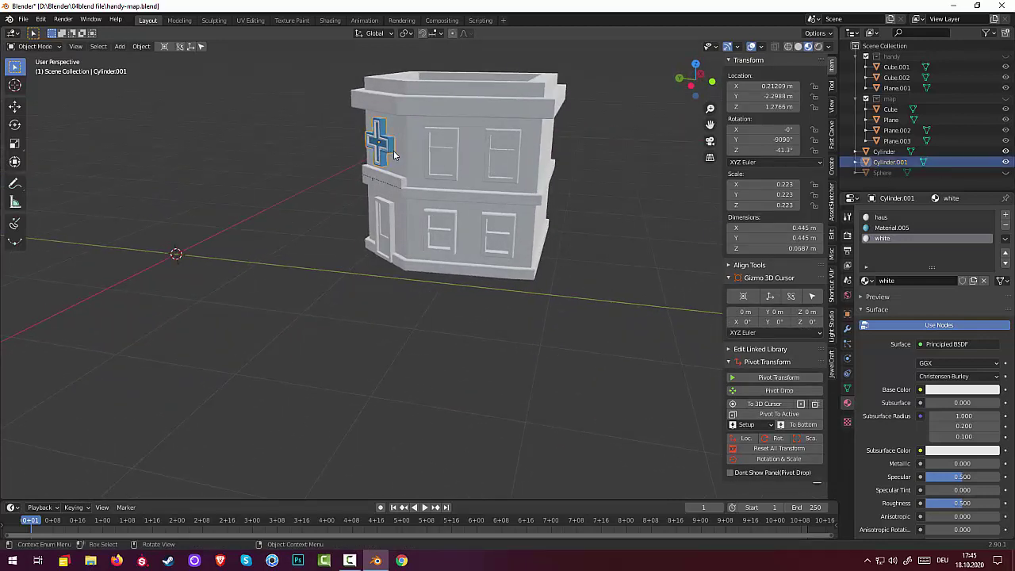
{"action": "middle_click_drag", "start_coordinate": [394, 155], "coordinate": [378, 215]}
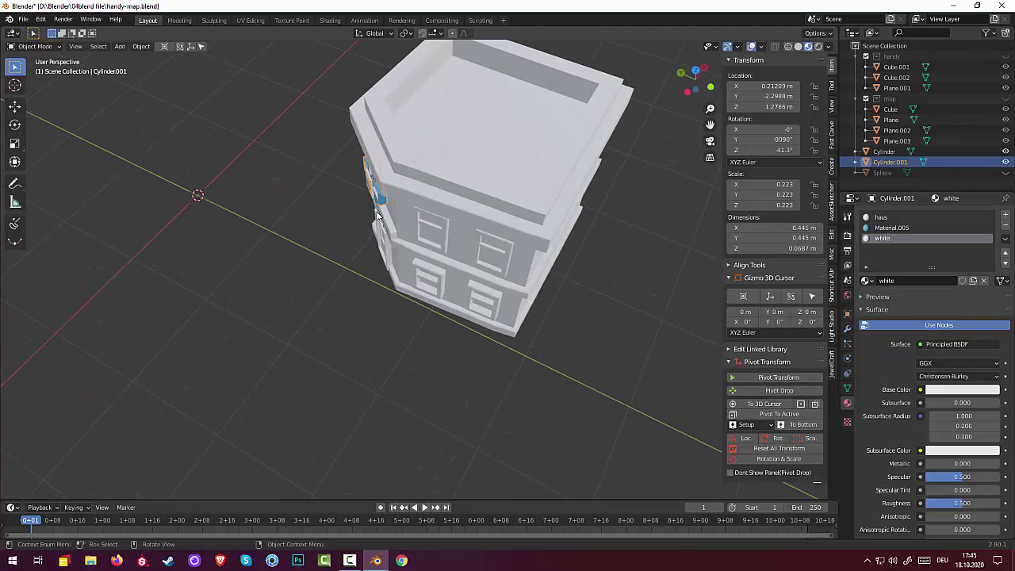
{"action": "key", "text": "KP_7"}
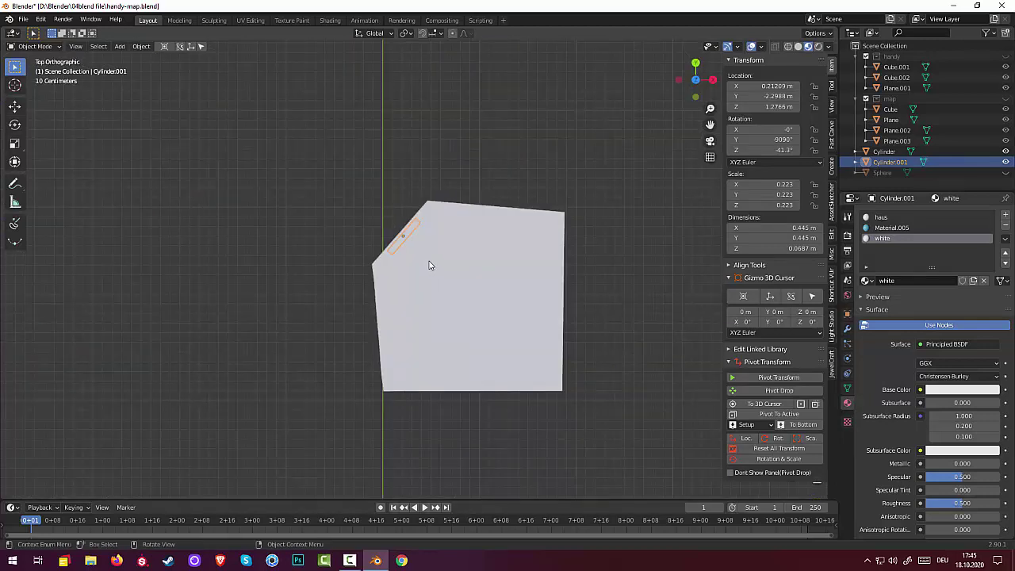
{"action": "key", "text": "g"}
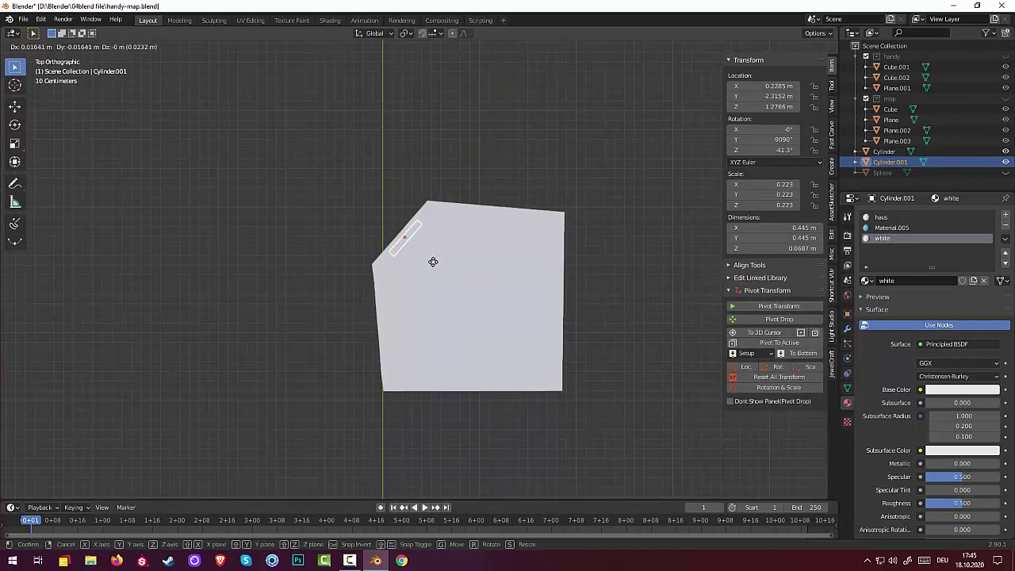
{"action": "left_click", "coordinate": [434, 266]}
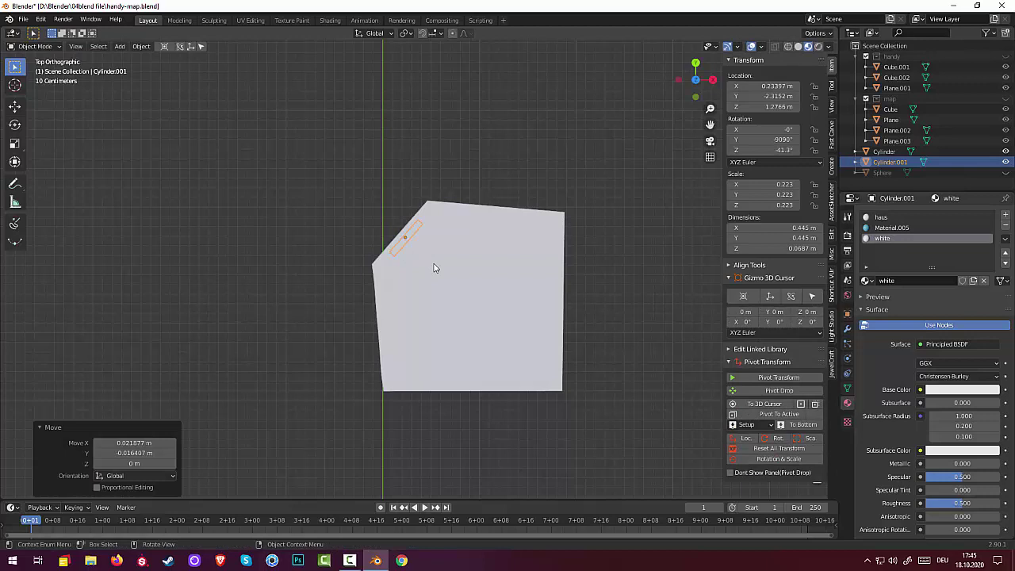
- Stretch the cross a little wider along Y, then deselect it
{"action": "key", "text": "s"}
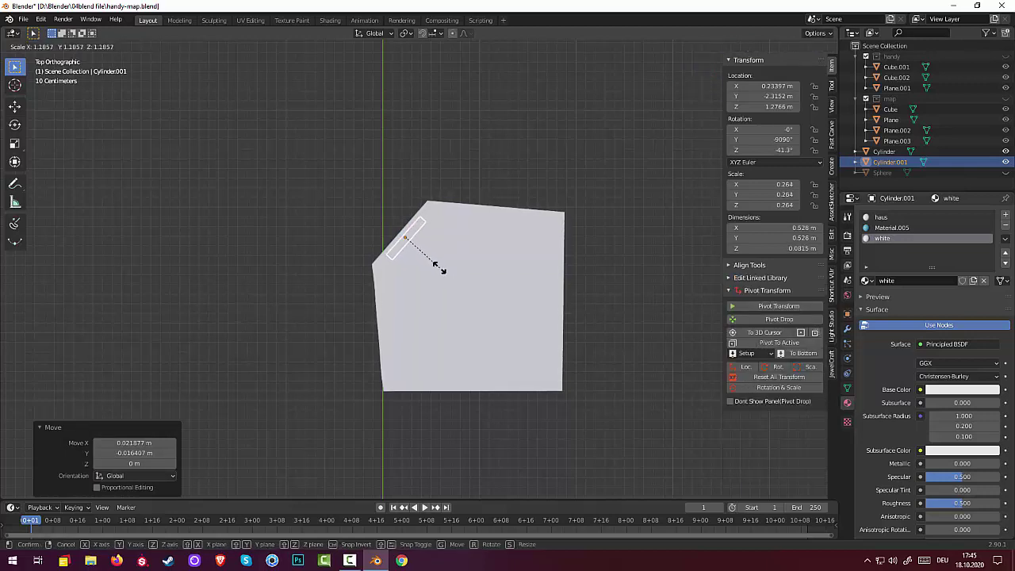
{"action": "key", "text": "x"}
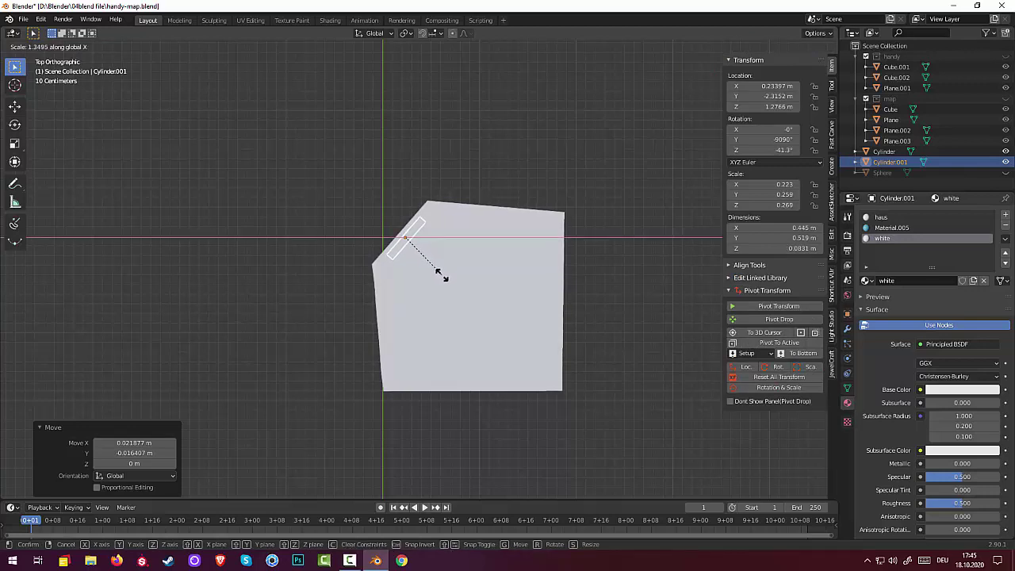
{"action": "key", "text": "y"}
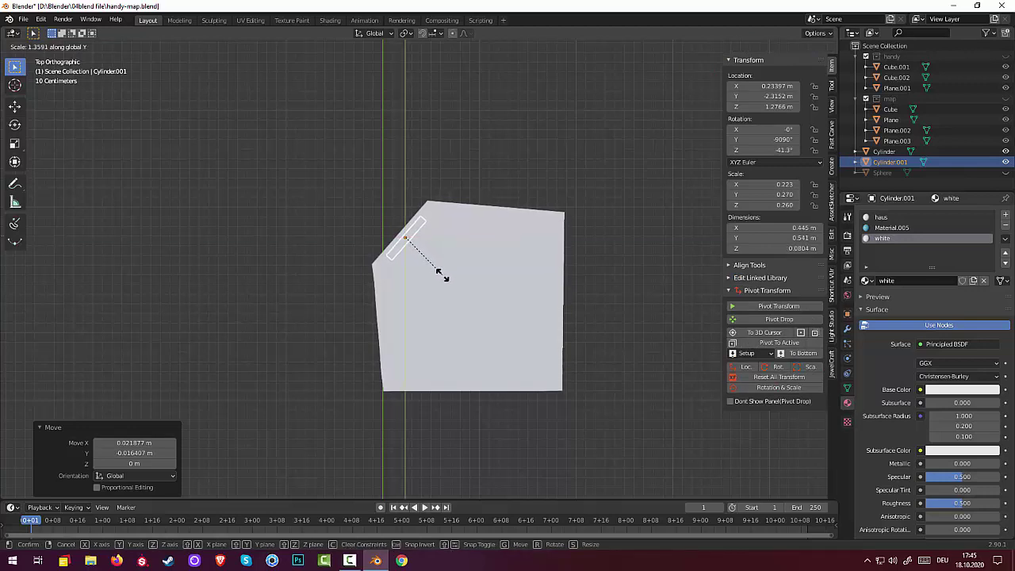
{"action": "left_click", "coordinate": [440, 274]}
{"action": "mouse_move", "coordinate": [440, 275]}
{"action": "middle_mouse_down"}
{"action": "mouse_move", "coordinate": [622, 190]}
{"action": "mouse_move", "coordinate": [603, 179]}
{"action": "mouse_move", "coordinate": [550, 289]}
{"action": "middle_mouse_up"}
{"action": "left_click", "coordinate": [516, 328]}
{"action": "mouse_move", "coordinate": [516, 328]}
{"action": "middle_mouse_down"}
{"action": "mouse_move", "coordinate": [566, 326]}
{"action": "mouse_move", "coordinate": [549, 319]}
{"action": "middle_mouse_up"}
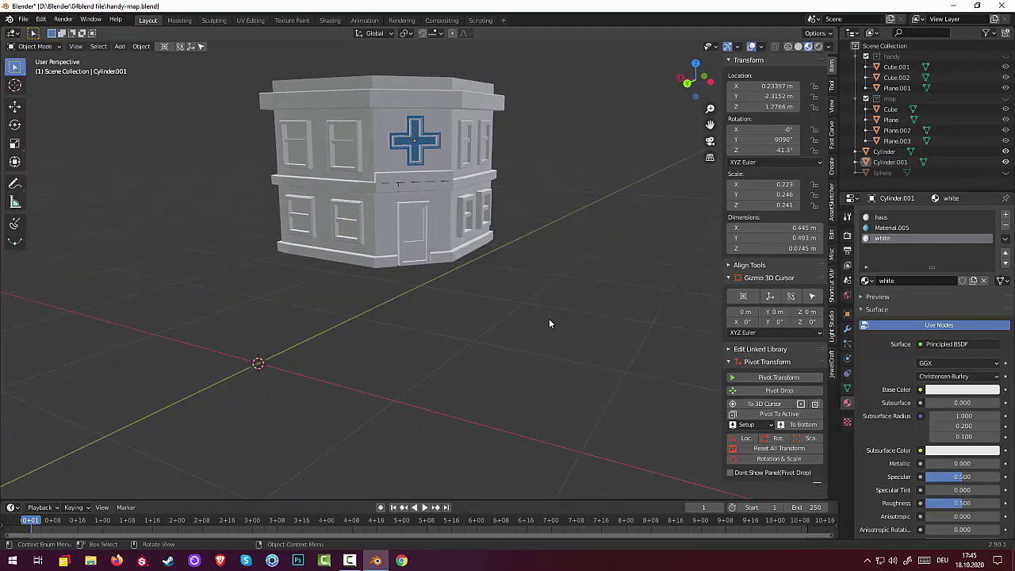
{"action": "left_click", "coordinate": [339, 561]}
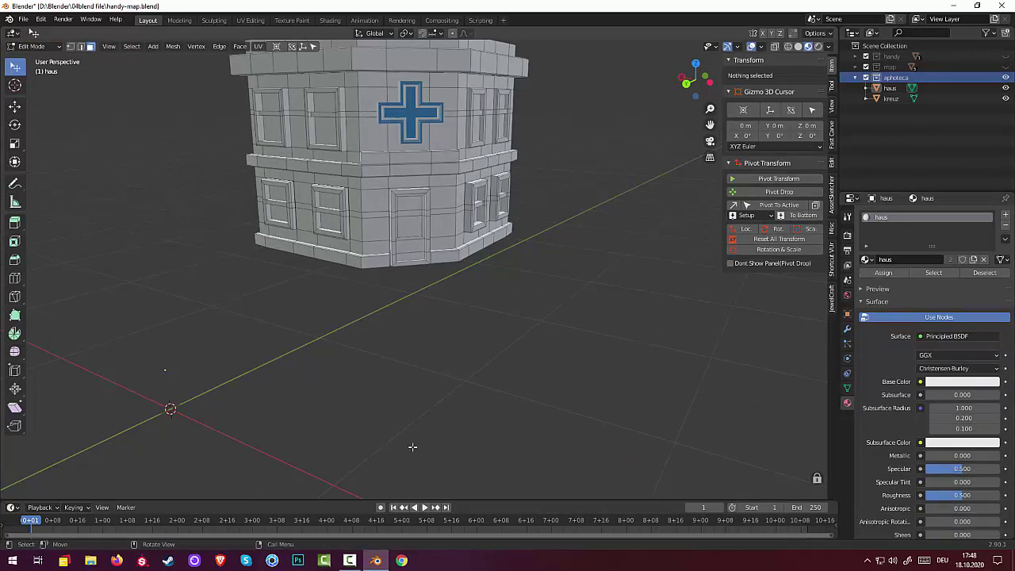
- Add a cube to the building mesh and scale it down to 0.342
{"action": "key", "text": "shift+a"}
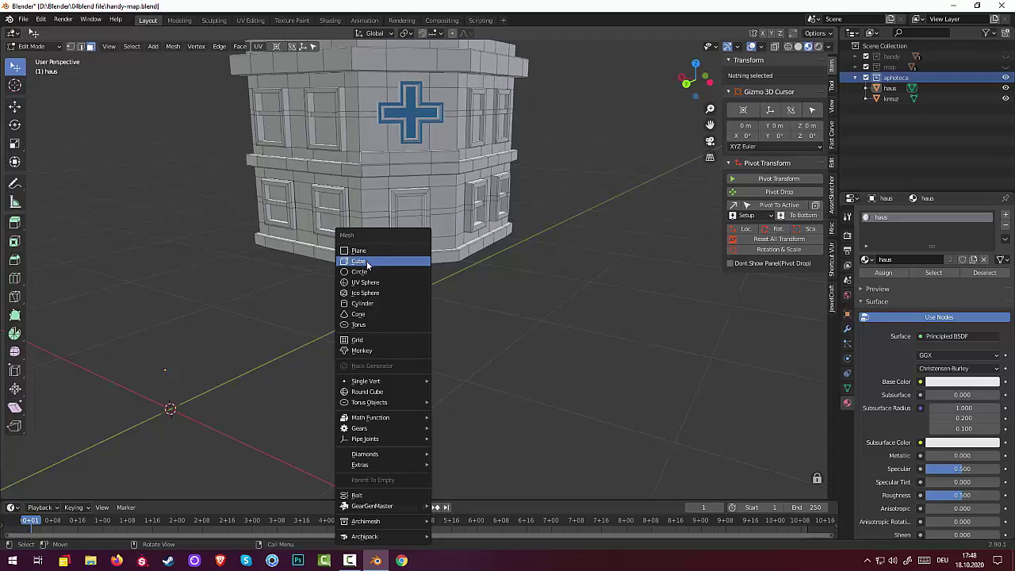
{"action": "left_click", "coordinate": [366, 262]}
{"action": "scroll", "coordinate": [380, 286], "scroll_direction": "down", "scroll_amount": 3}
{"action": "scroll", "coordinate": [380, 287], "scroll_direction": "down", "scroll_amount": 2}
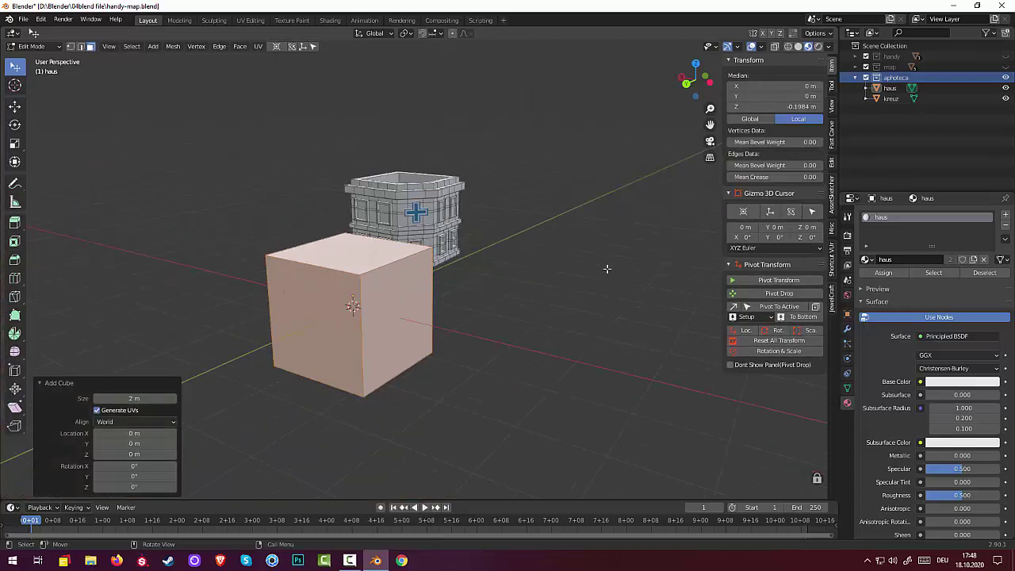
{"action": "key", "text": "s"}
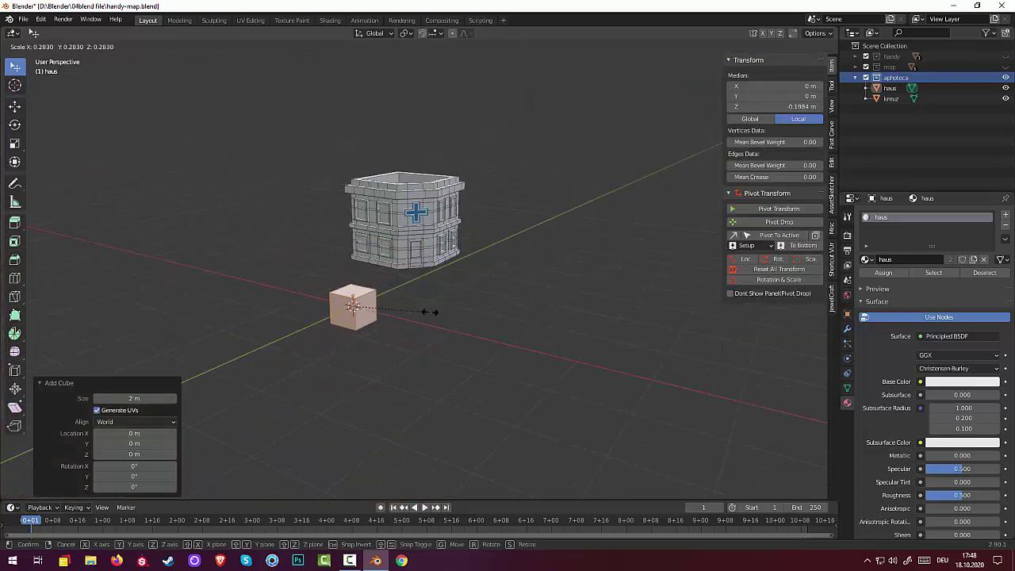
{"action": "left_click", "coordinate": [447, 304]}
- Switch to Back Orthographic view, zoom in, and start moving the small square
{"action": "mouse_move", "coordinate": [469, 301]}
{"action": "middle_mouse_down"}
{"action": "mouse_move", "coordinate": [498, 301]}
{"action": "mouse_move", "coordinate": [489, 317]}
{"action": "middle_mouse_up"}
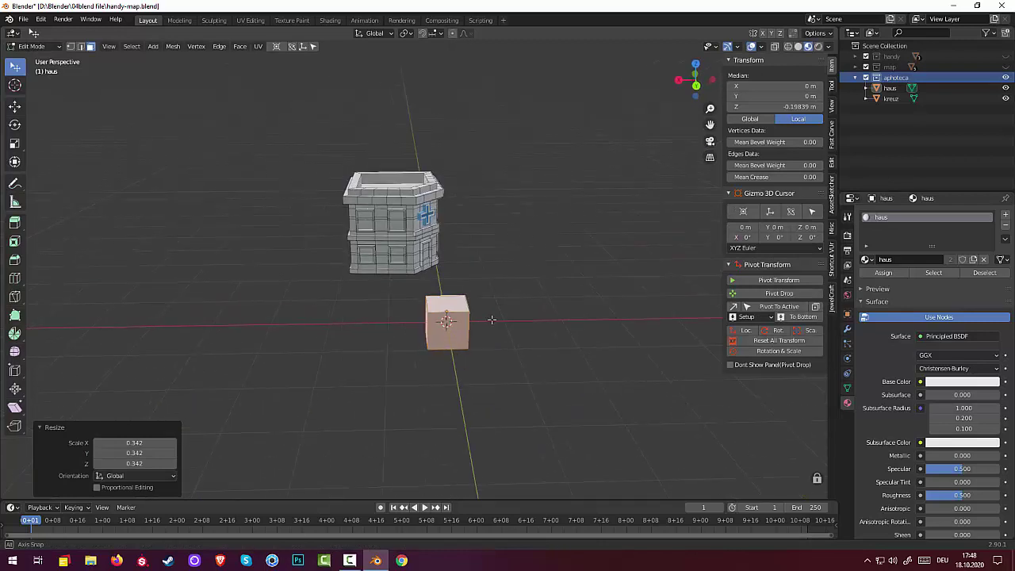
{"action": "key", "text": "KP_3"}
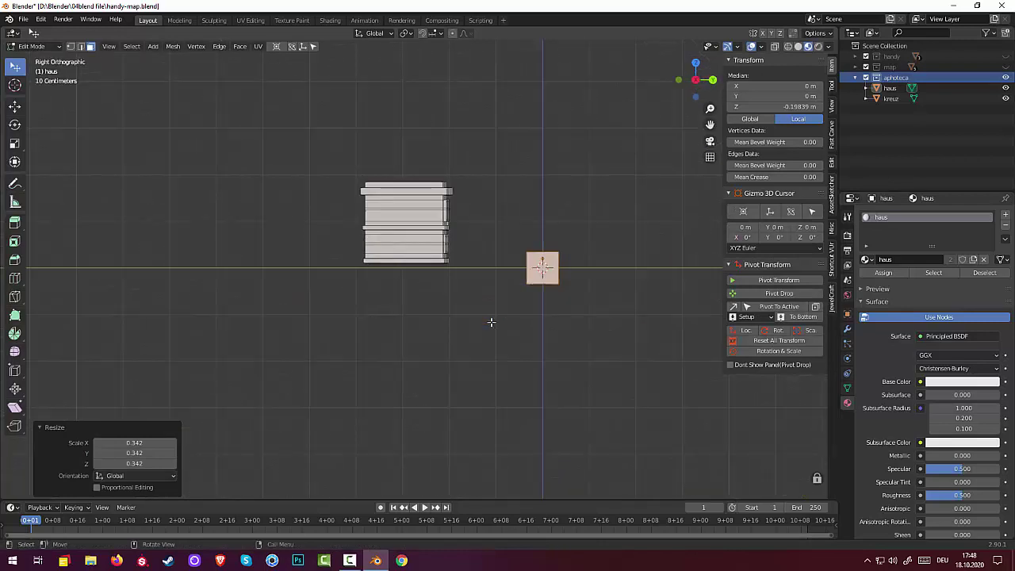
{"action": "key", "text": "KP_1"}
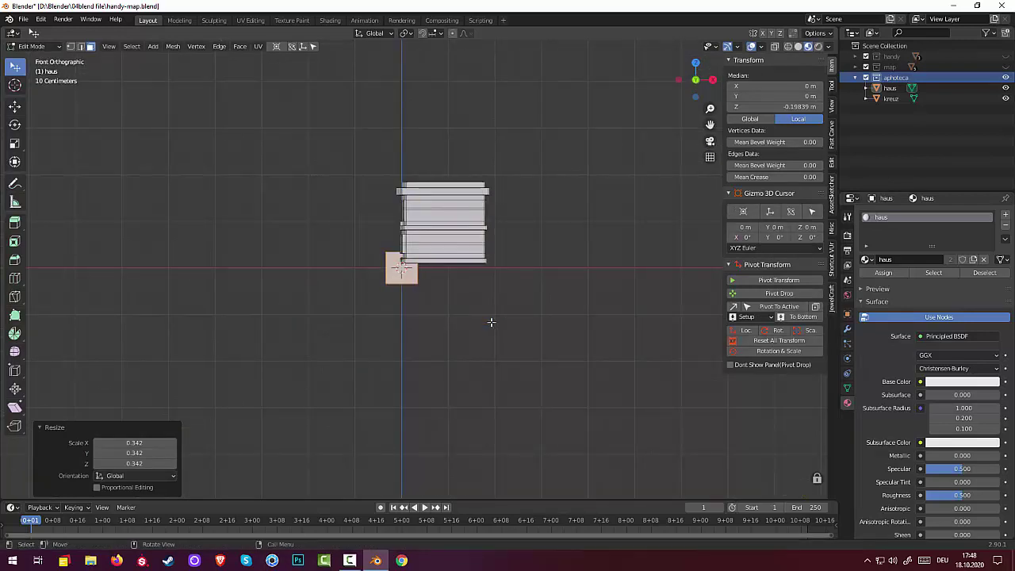
{"action": "key", "text": "ctrl+KP_1"}
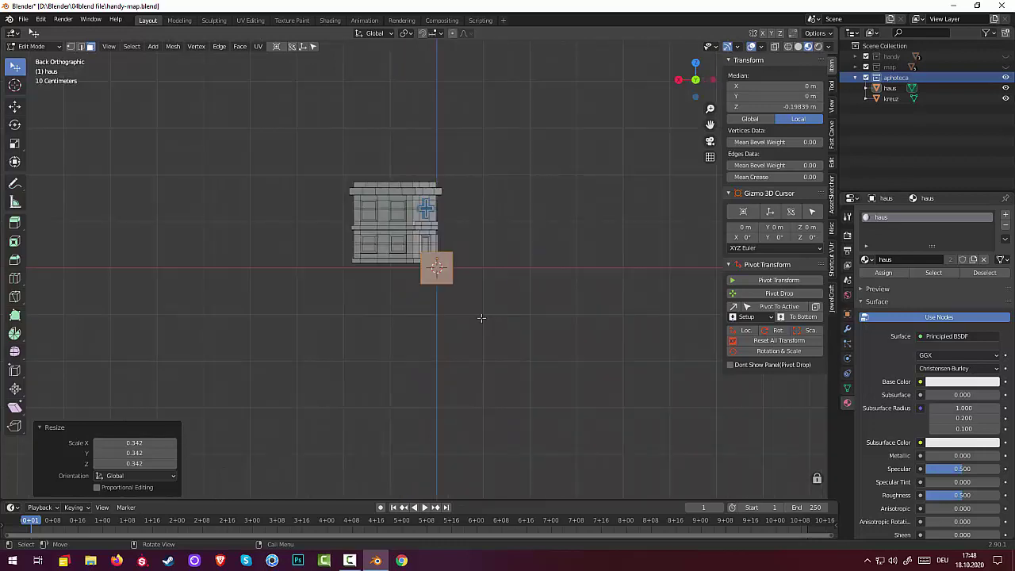
{"action": "scroll", "coordinate": [477, 308], "scroll_direction": "up", "scroll_amount": 3}
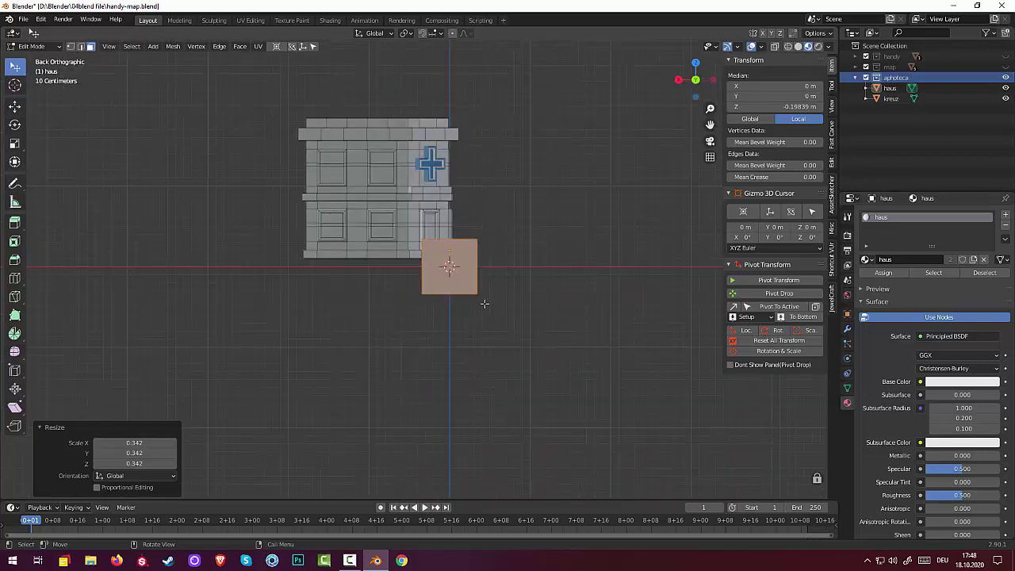
{"action": "key", "text": "g"}
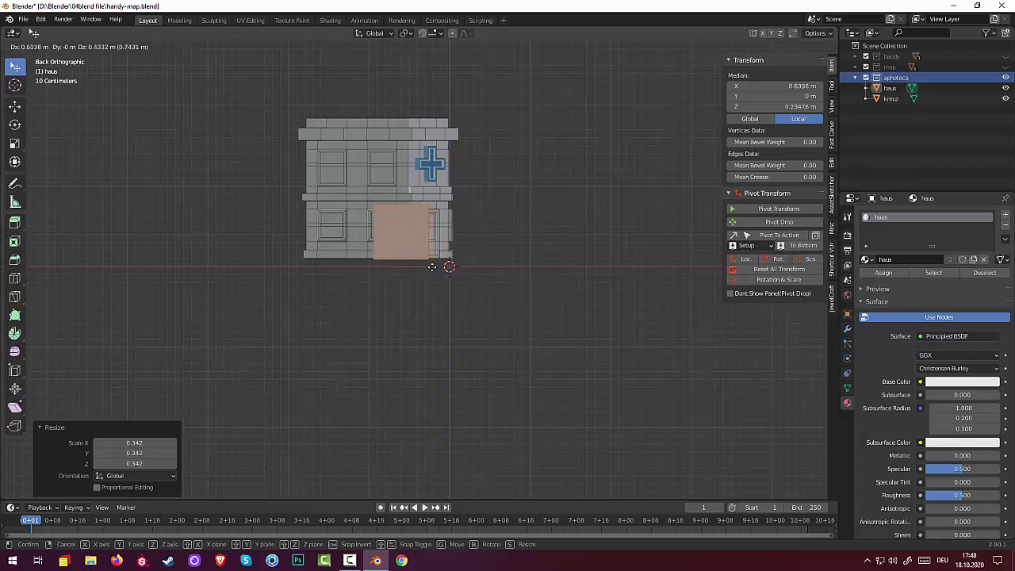
- Place the square beside the house, scale it to 0.635 and lower it 0.0788 m
{"action": "left_click", "coordinate": [418, 221]}
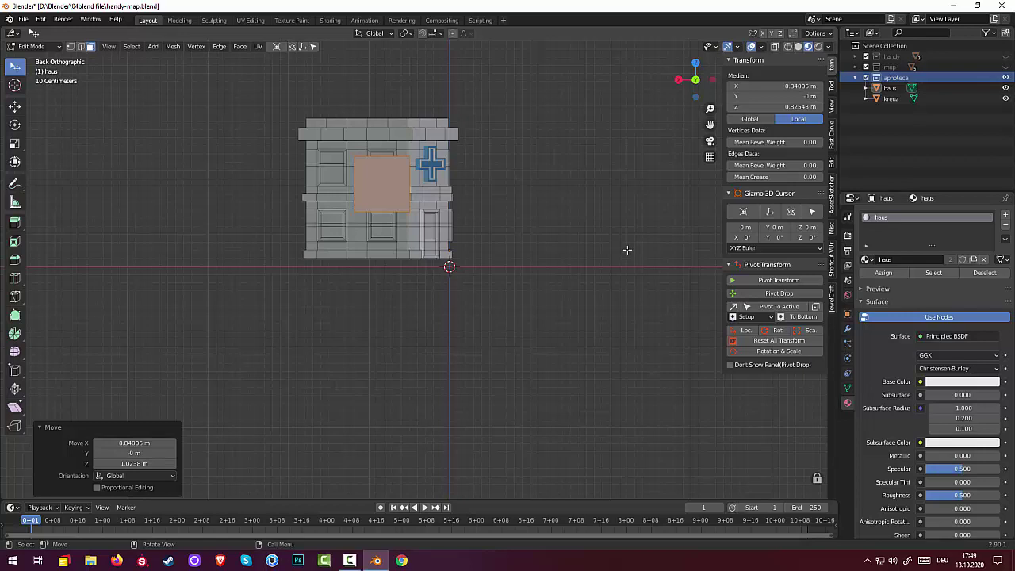
{"action": "key", "text": "s"}
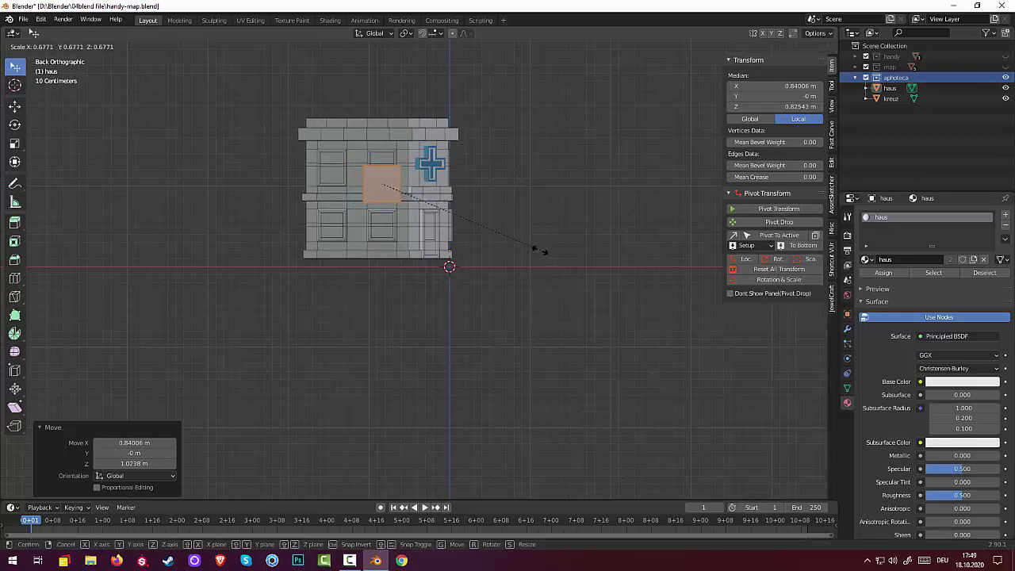
{"action": "left_click", "coordinate": [530, 250]}
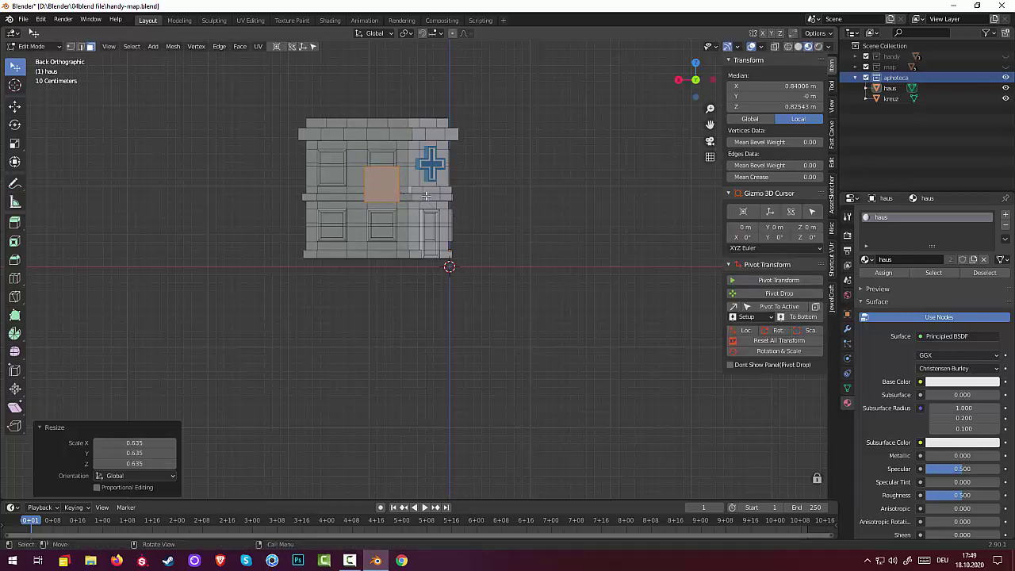
{"action": "key", "text": "g"}
{"action": "key", "text": "z"}
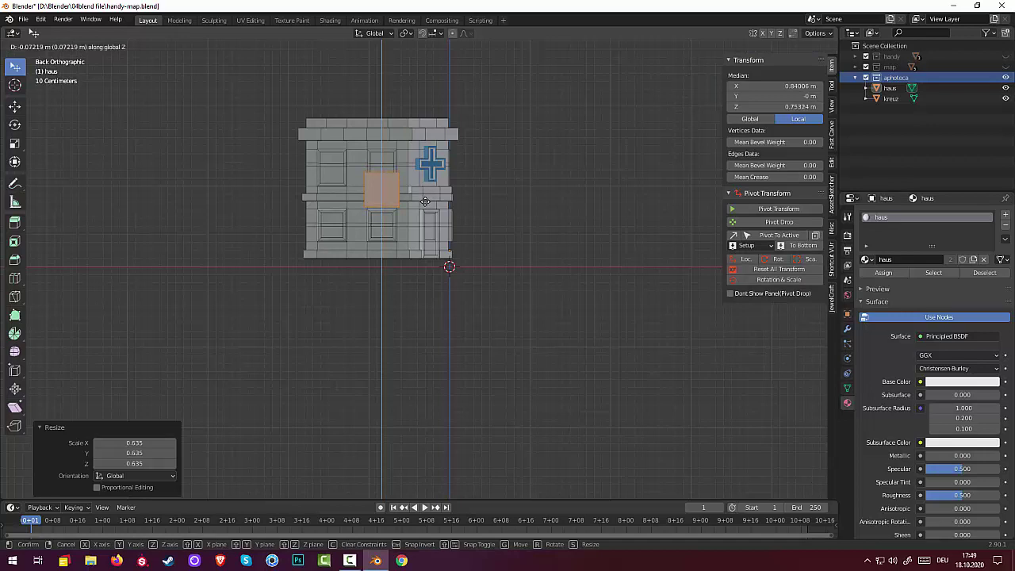
{"action": "left_click", "coordinate": [425, 201]}
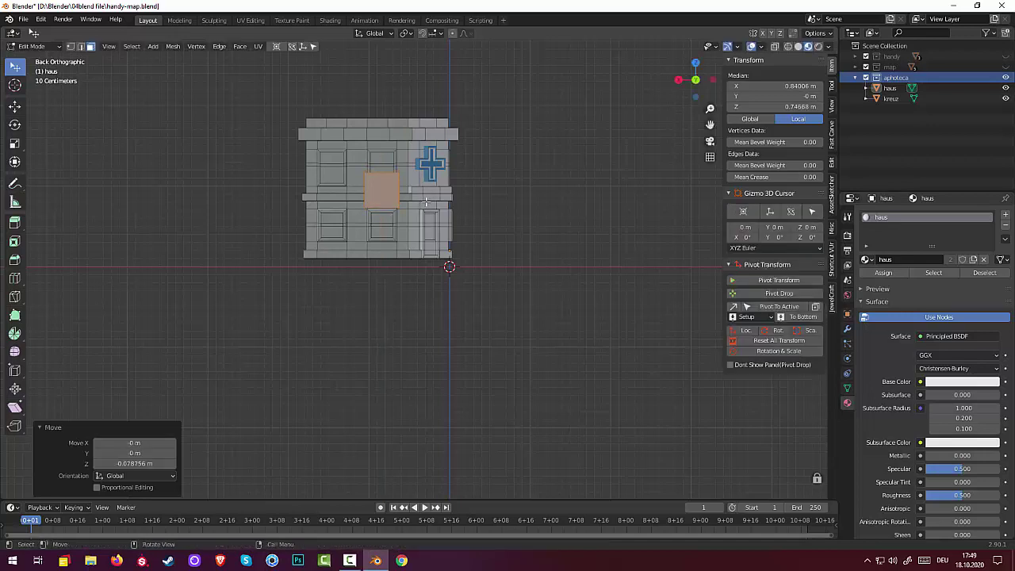
- Flatten the box to 0.448 along Z
{"action": "key", "text": "s"}
{"action": "key", "text": "z"}
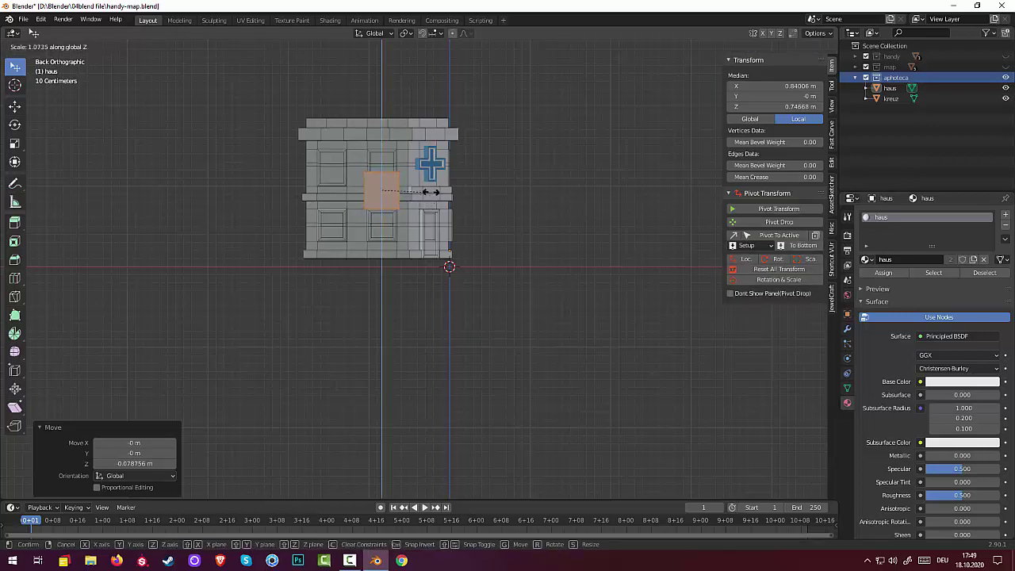
{"action": "left_click", "coordinate": [385, 208]}
{"action": "mouse_move", "coordinate": [385, 208]}
{"action": "middle_mouse_down"}
{"action": "mouse_move", "coordinate": [448, 216]}
{"action": "mouse_move", "coordinate": [194, 229]}
{"action": "middle_mouse_up"}
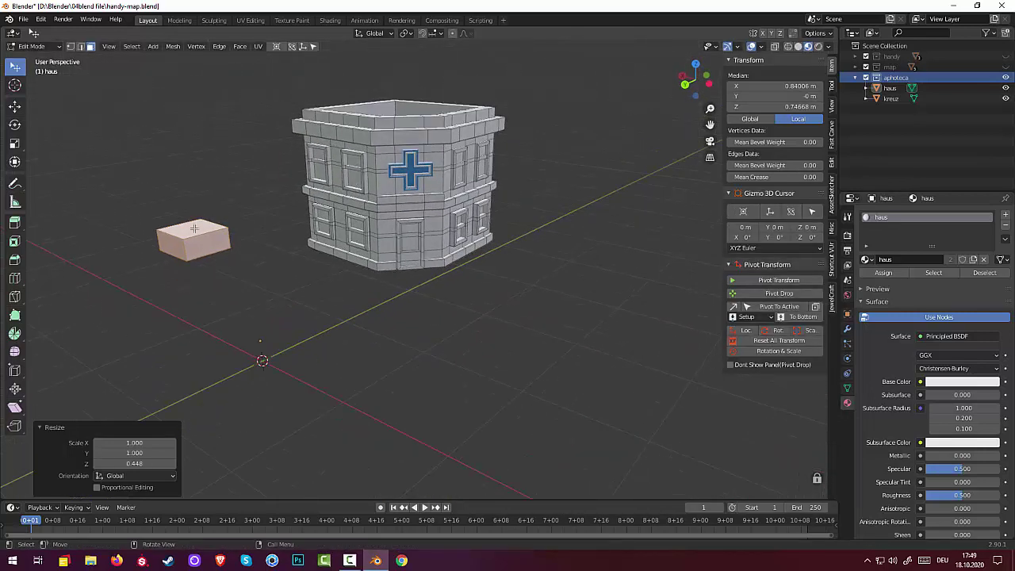
- Reselect the building object and go back into Edit Mode
{"action": "left_click", "coordinate": [198, 244]}
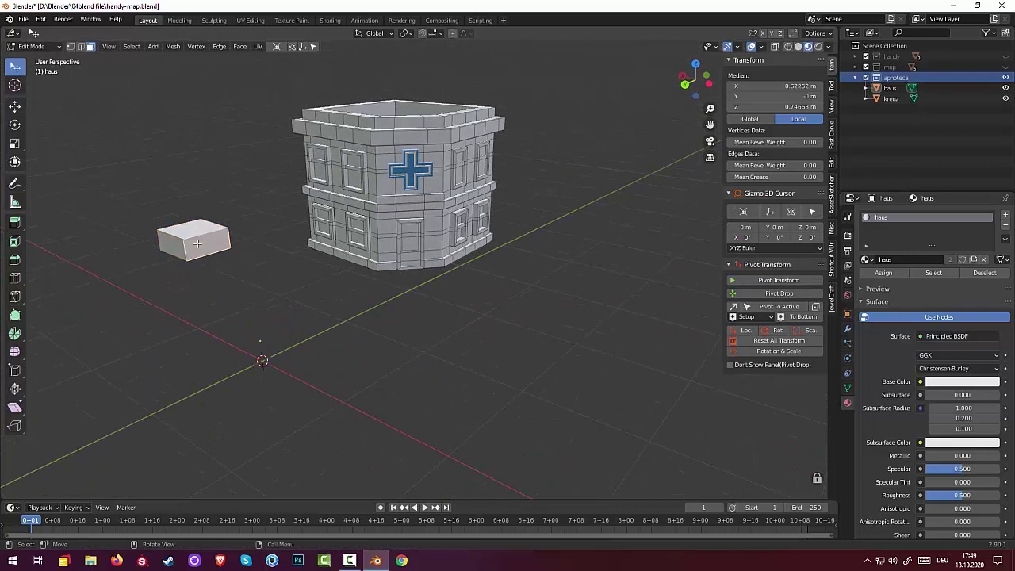
{"action": "left_click", "coordinate": [254, 239]}
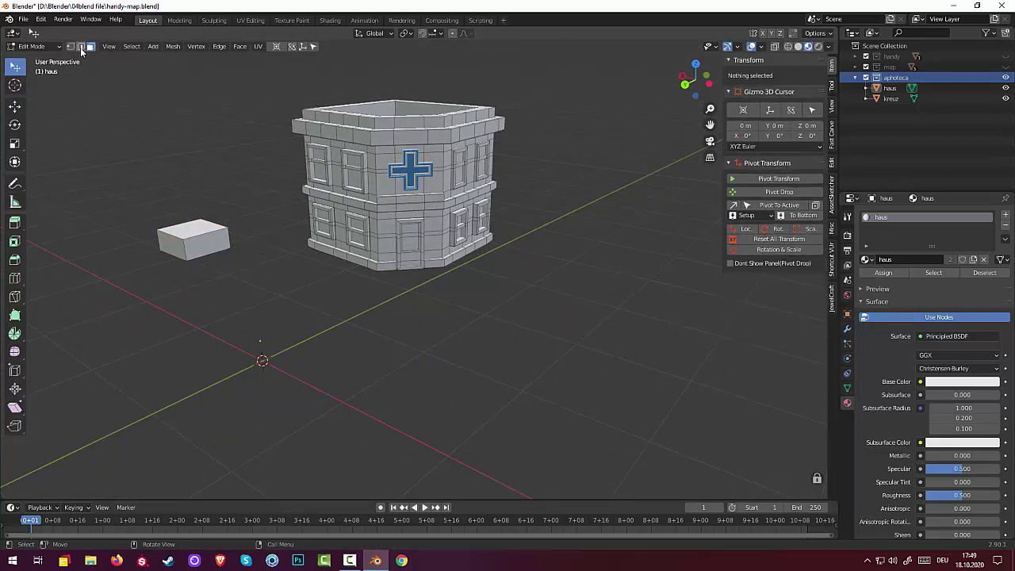
{"action": "left_click", "coordinate": [32, 46]}
{"action": "left_click", "coordinate": [47, 60]}
{"action": "left_click", "coordinate": [195, 249]}
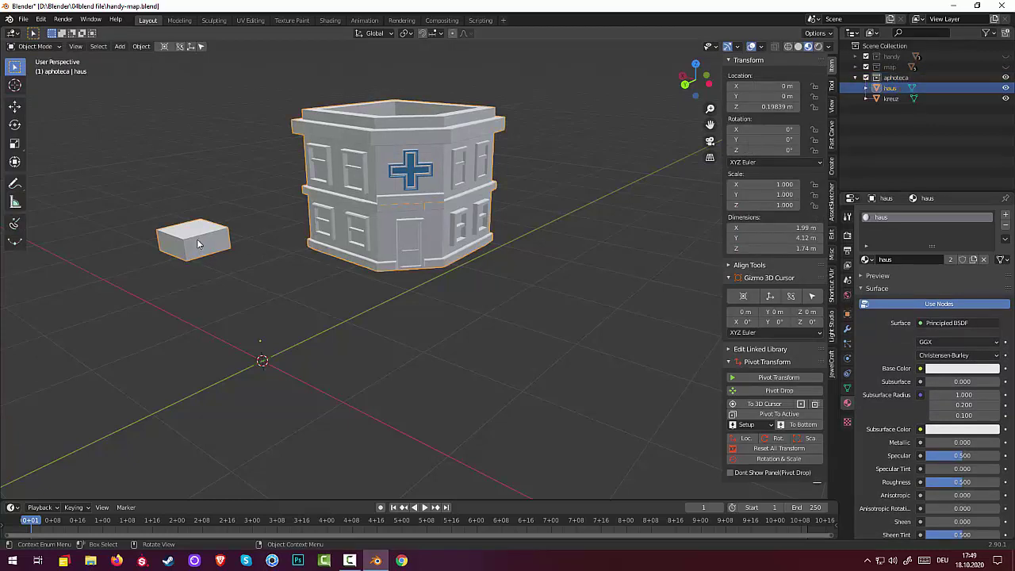
{"action": "left_click", "coordinate": [32, 46]}
{"action": "left_click", "coordinate": [33, 71]}
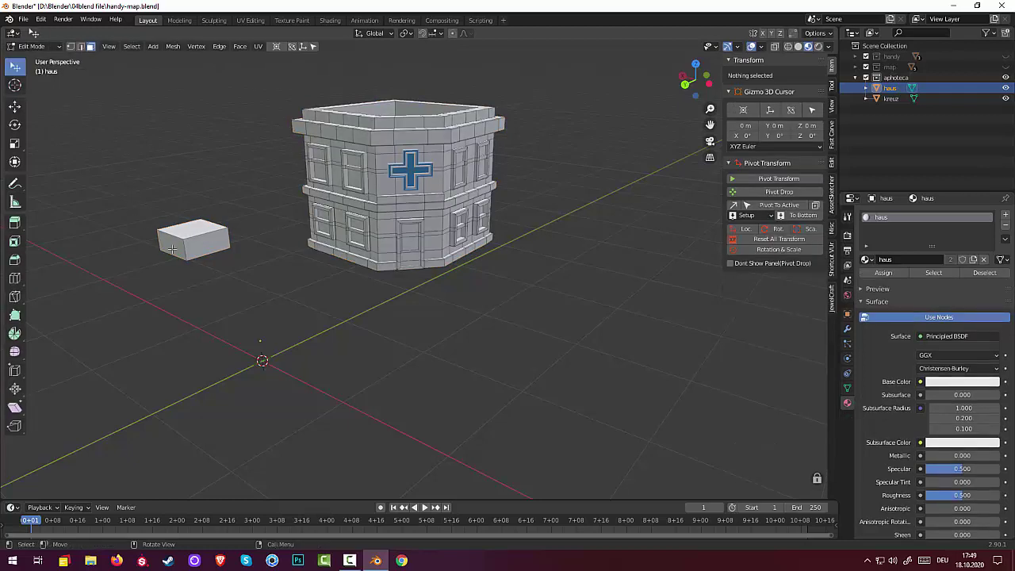
- Select the whole box and separate it into its own object
{"action": "left_click", "coordinate": [208, 252]}
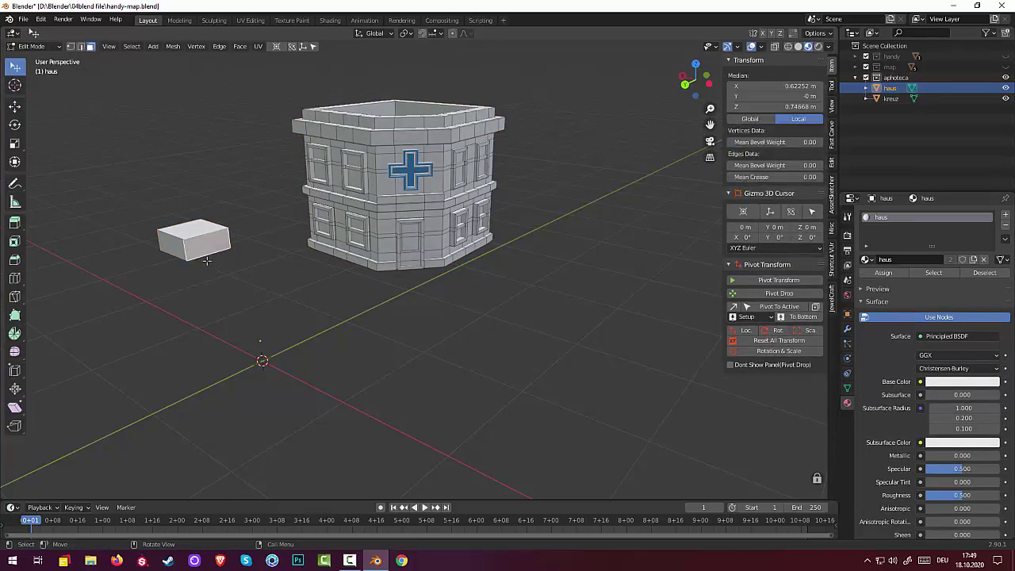
{"action": "key", "text": "ctrl+KP_Add"}
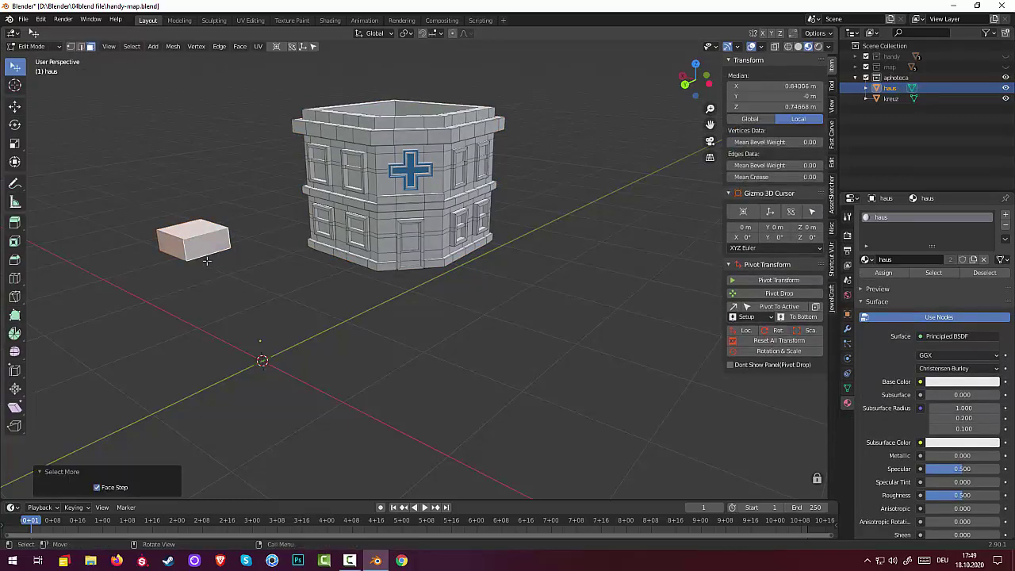
{"action": "key", "text": "p"}
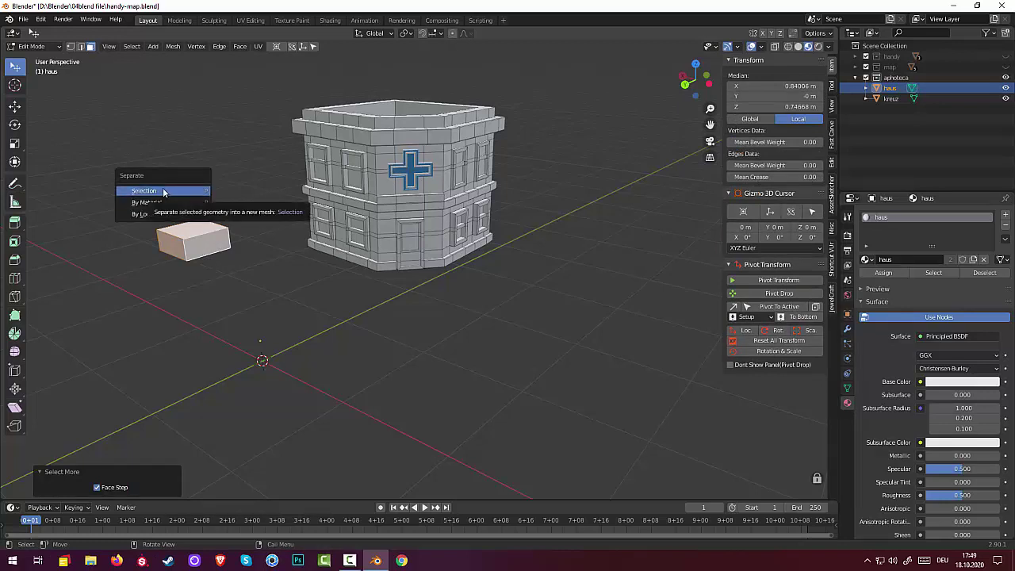
{"action": "left_click", "coordinate": [164, 192]}
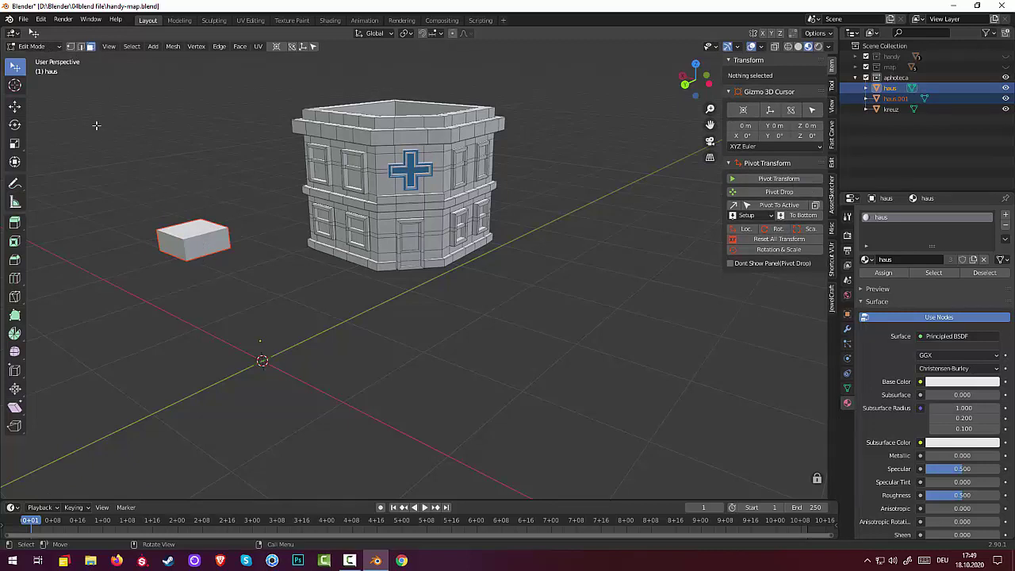
{"action": "left_click", "coordinate": [41, 48]}
- In Object Mode, scale the separated box haus.001 to 0.528 along Y
{"action": "left_click", "coordinate": [37, 58]}
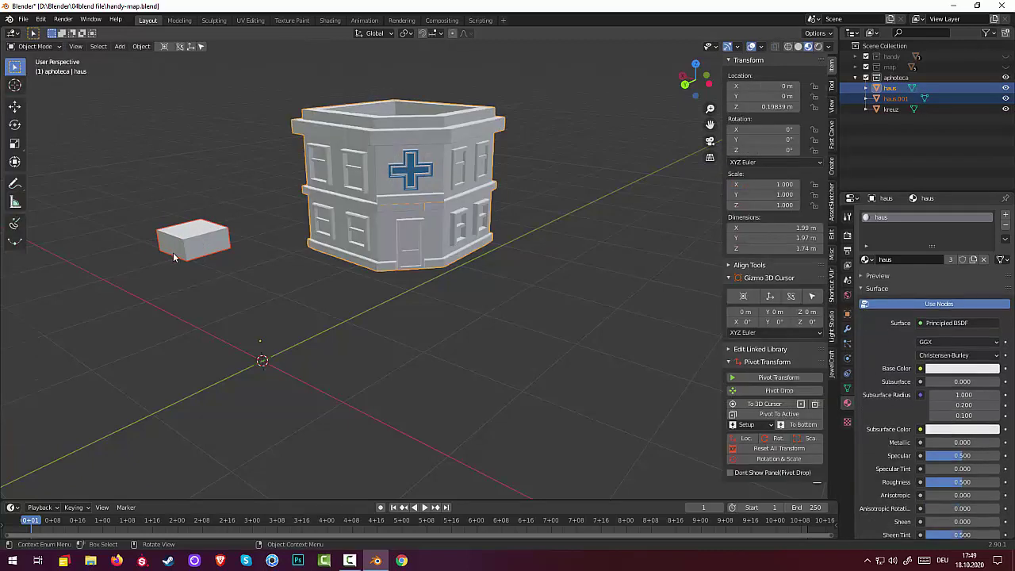
{"action": "left_click", "coordinate": [192, 250]}
{"action": "middle_click_drag", "start_coordinate": [258, 253], "coordinate": [218, 290]}
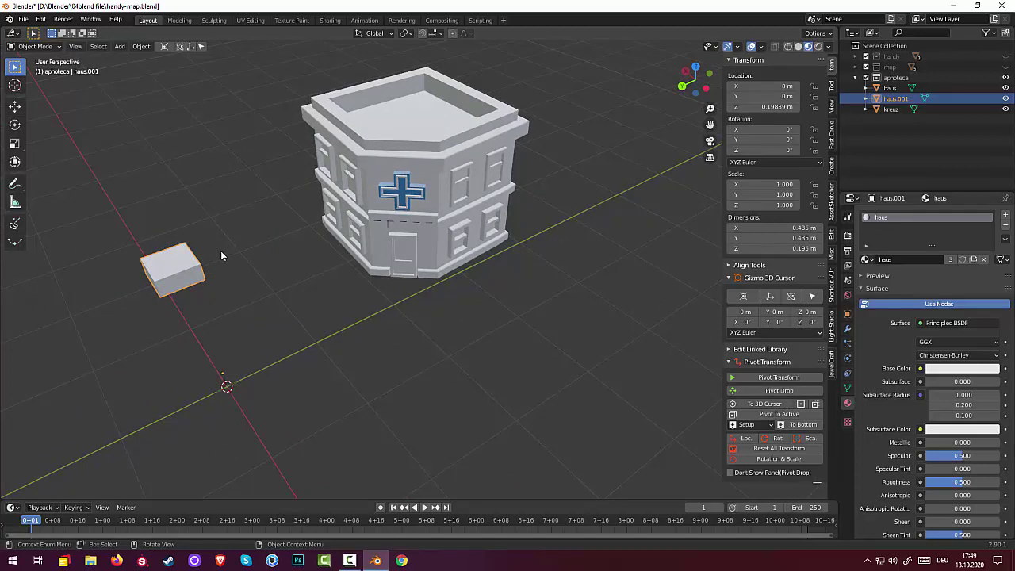
{"action": "key", "text": "s"}
{"action": "key", "text": "y"}
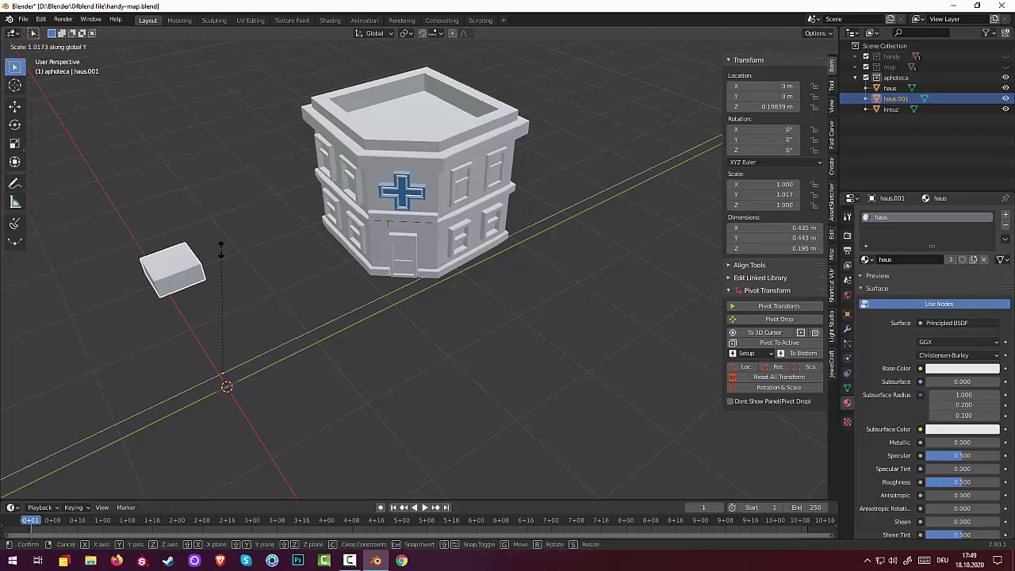
{"action": "left_click", "coordinate": [198, 322]}
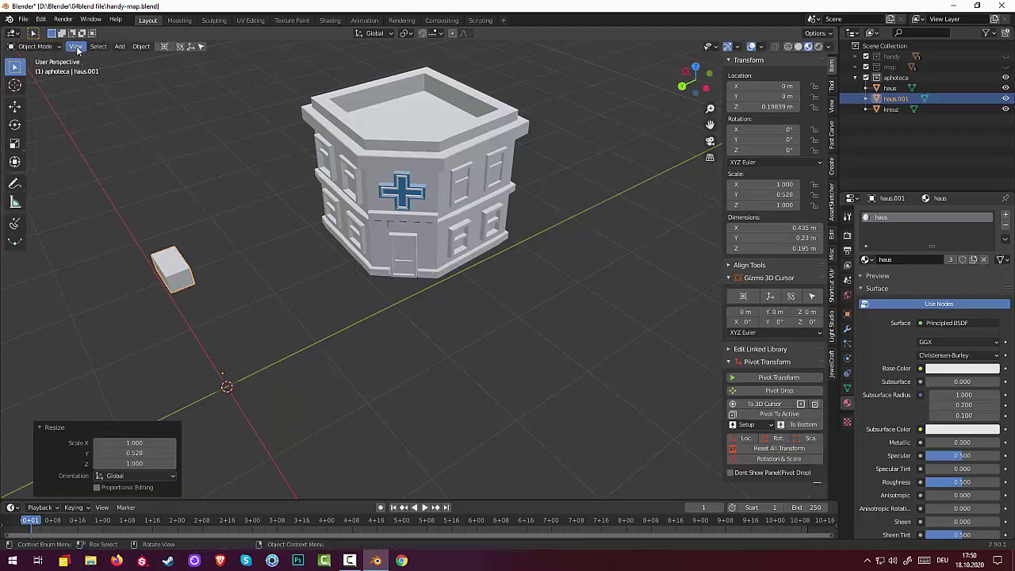
- Set the box's origin to its geometry and reselect it
{"action": "left_click", "coordinate": [140, 47]}
{"action": "mouse_move", "coordinate": [158, 69]}
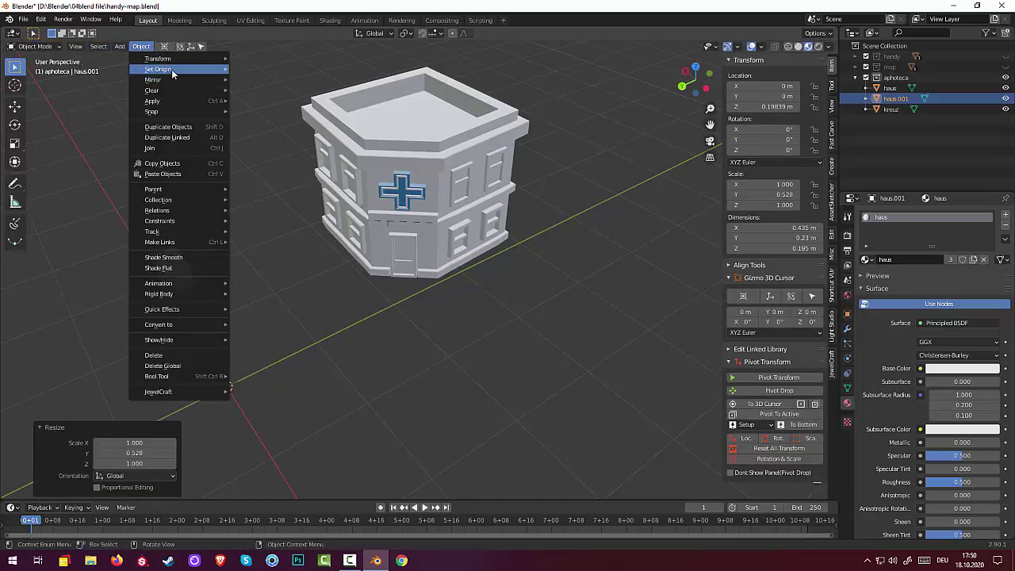
{"action": "left_click", "coordinate": [277, 81]}
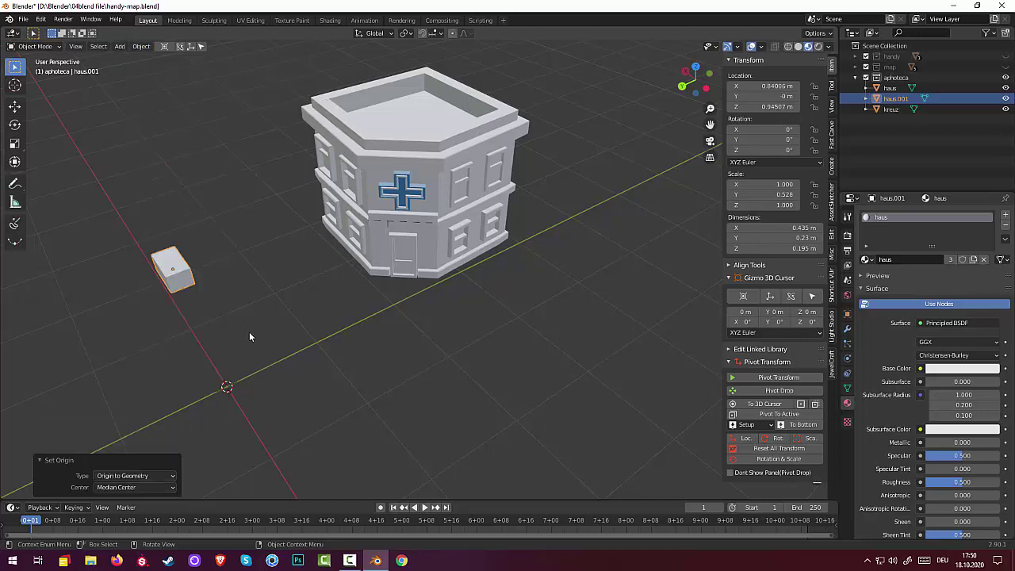
{"action": "mouse_move", "coordinate": [249, 337]}
{"action": "middle_mouse_down"}
{"action": "mouse_move", "coordinate": [313, 306]}
{"action": "mouse_move", "coordinate": [262, 317]}
{"action": "middle_mouse_up"}
{"action": "scroll", "coordinate": [265, 325], "scroll_direction": "up", "scroll_amount": 3}
{"action": "scroll", "coordinate": [265, 323], "scroll_direction": "up", "scroll_amount": 2}
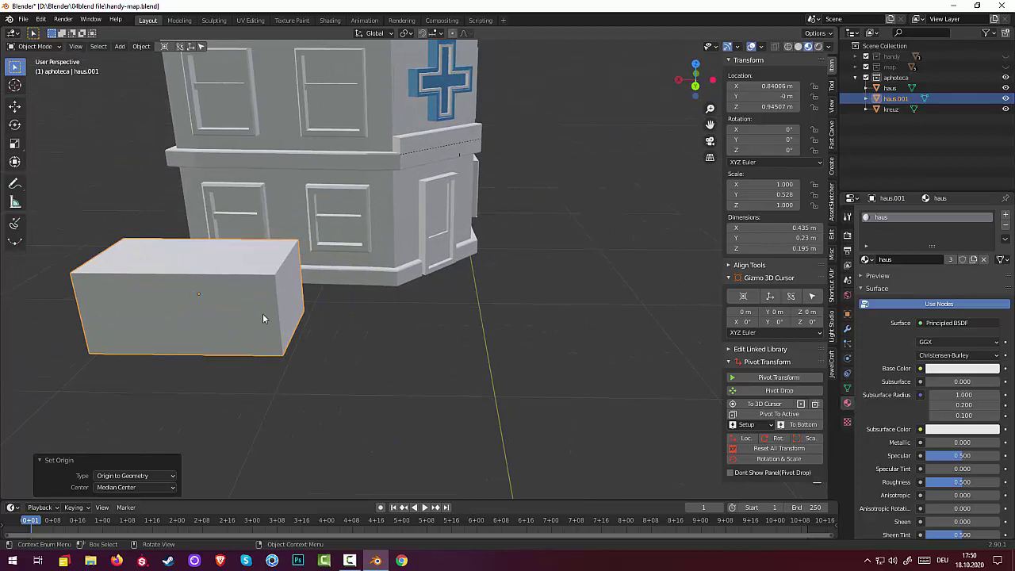
{"action": "left_click", "coordinate": [199, 272]}
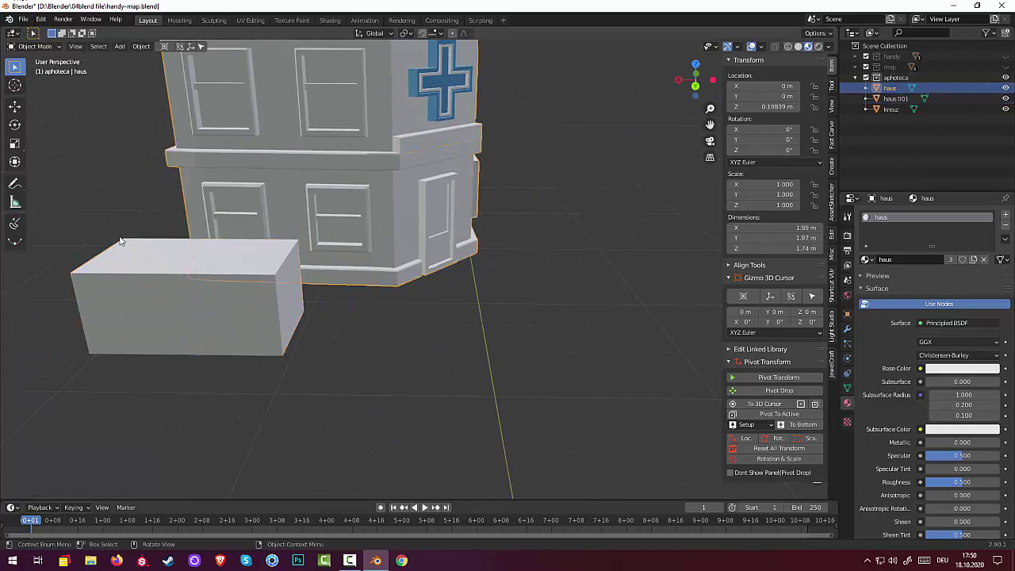
{"action": "left_click", "coordinate": [142, 308]}
{"action": "middle_click_drag", "start_coordinate": [210, 313], "coordinate": [233, 321]}
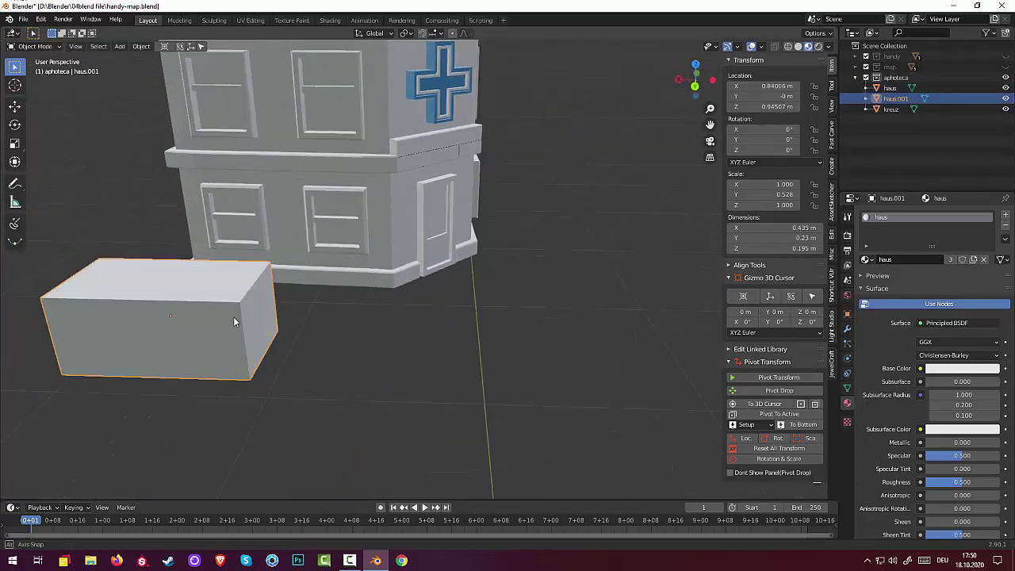
- Enter Edit Mode on the small box and select its top front edge
{"action": "left_click", "coordinate": [47, 46]}
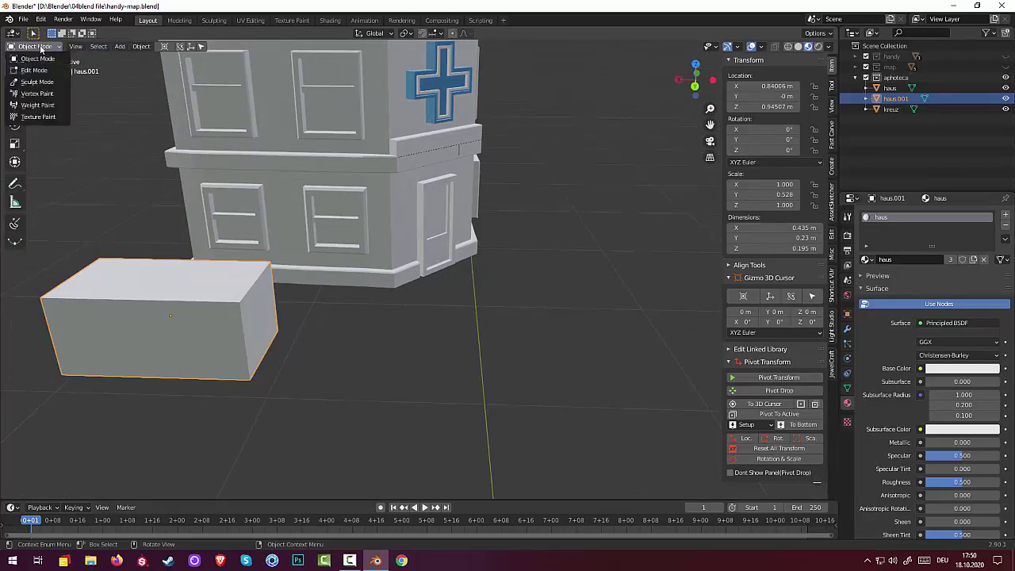
{"action": "left_click", "coordinate": [41, 68]}
{"action": "left_click", "coordinate": [140, 301]}
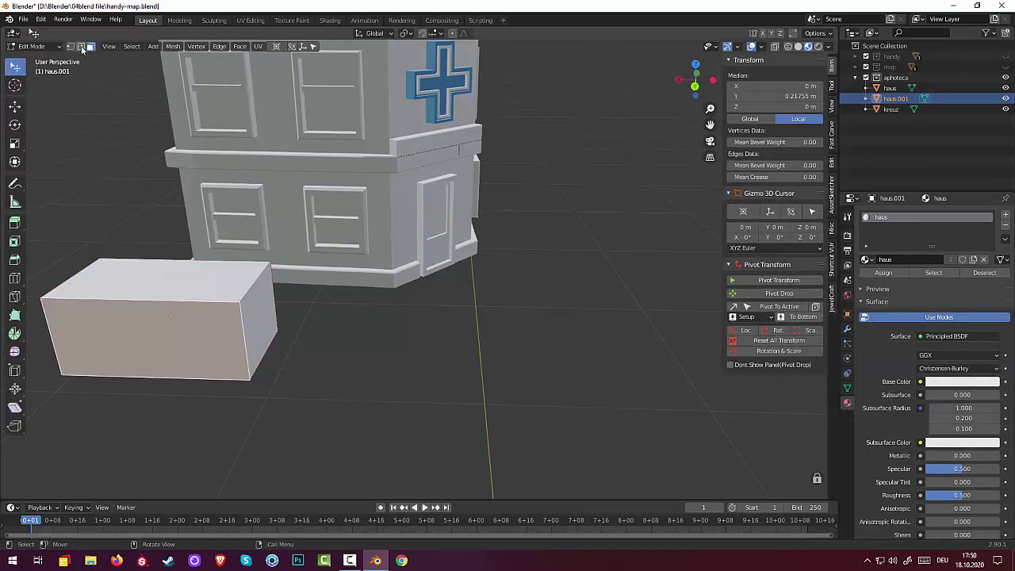
{"action": "left_click", "coordinate": [81, 46]}
{"action": "left_click", "coordinate": [146, 300]}
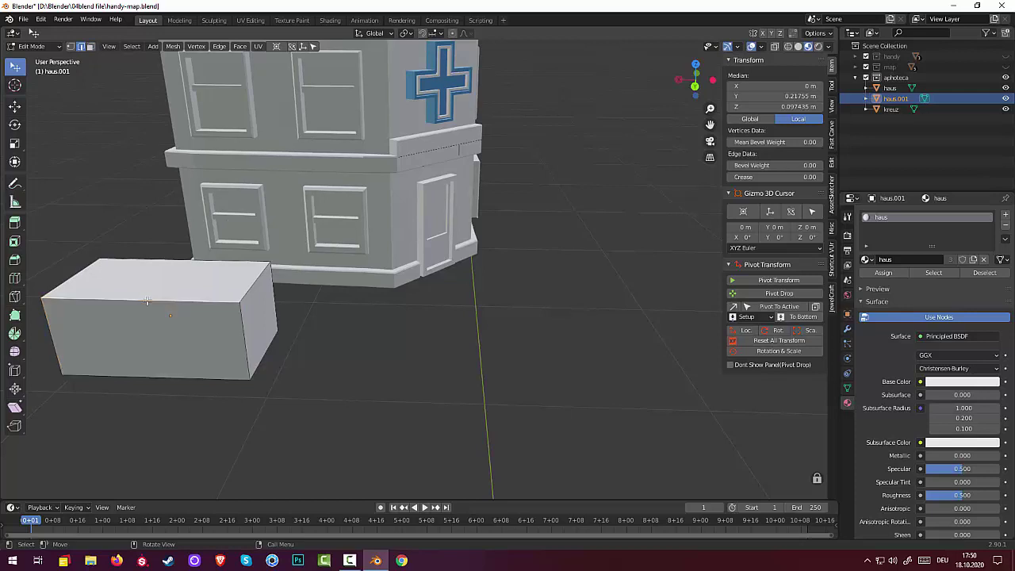
{"action": "scroll", "coordinate": [177, 329], "scroll_direction": "down", "scroll_amount": 4}
{"action": "middle_click_drag", "start_coordinate": [180, 333], "coordinate": [174, 360]}
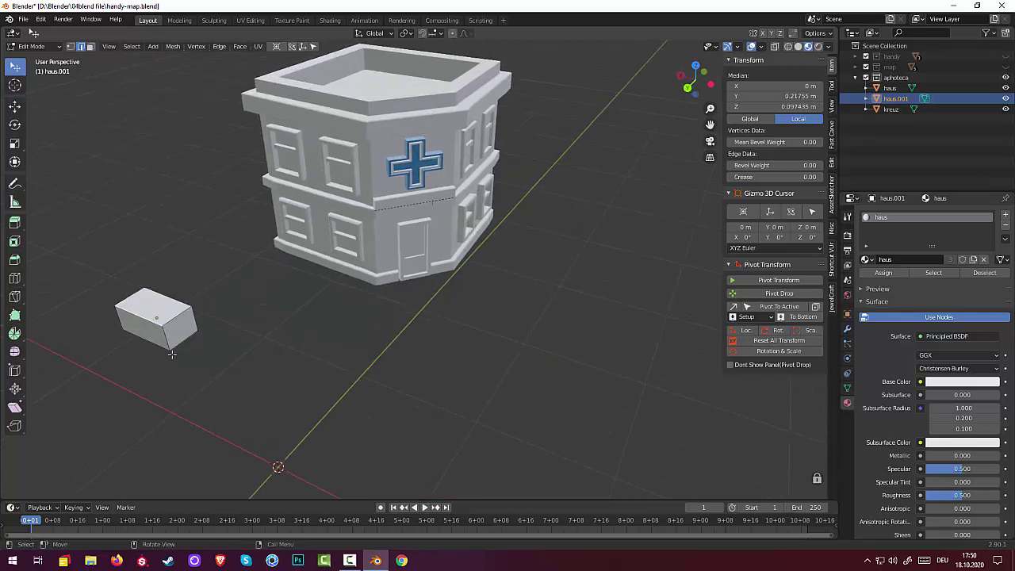
- Add neighbouring edges, try a bevel on them, then deselect the whole mesh
{"action": "key", "text": "ctrl"}
{"action": "left_click", "coordinate": [168, 363], "text": "ctrl"}
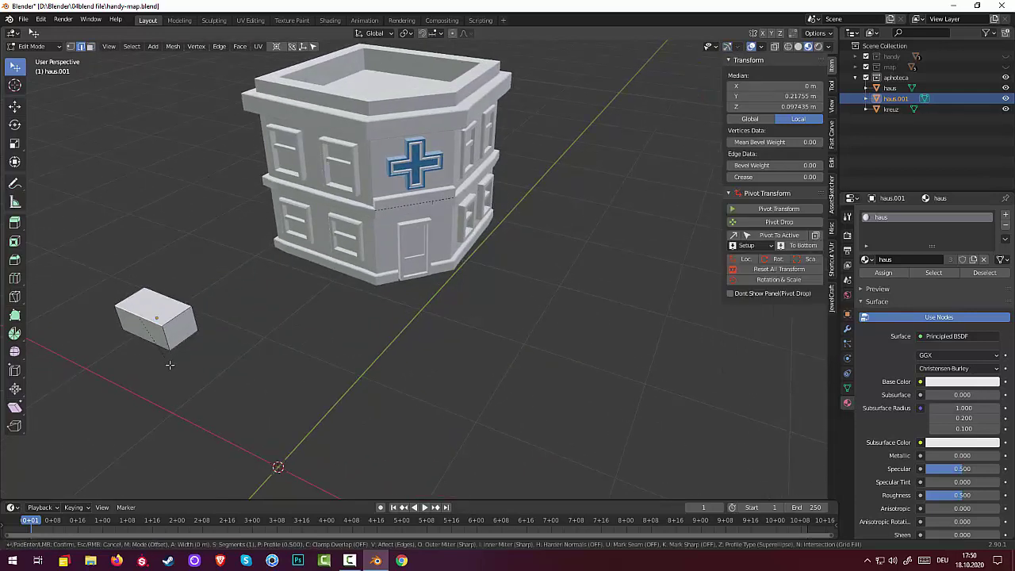
{"action": "key", "text": "ctrl+b"}
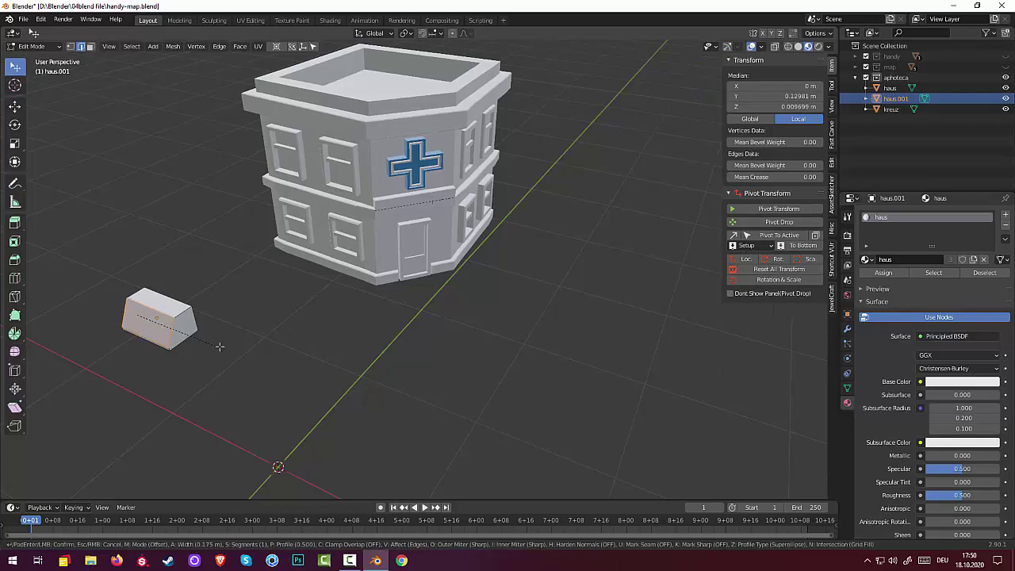
{"action": "left_click", "coordinate": [216, 342]}
{"action": "left_click", "coordinate": [189, 331]}
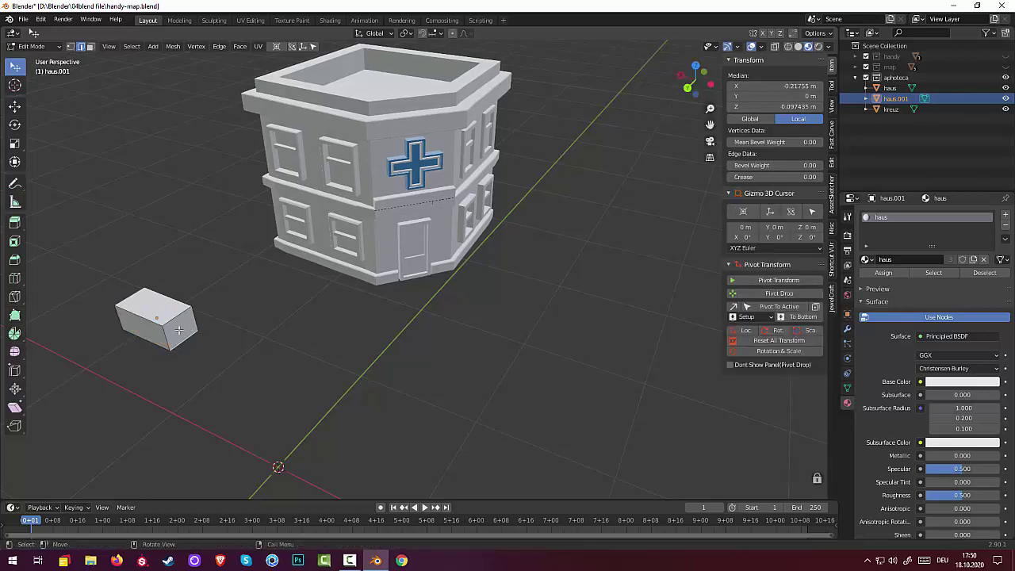
{"action": "key", "text": "alt+a"}
- In Object Mode, reset the box to location 0 and scale 1, then return to Edit Mode
{"action": "left_click", "coordinate": [44, 46]}
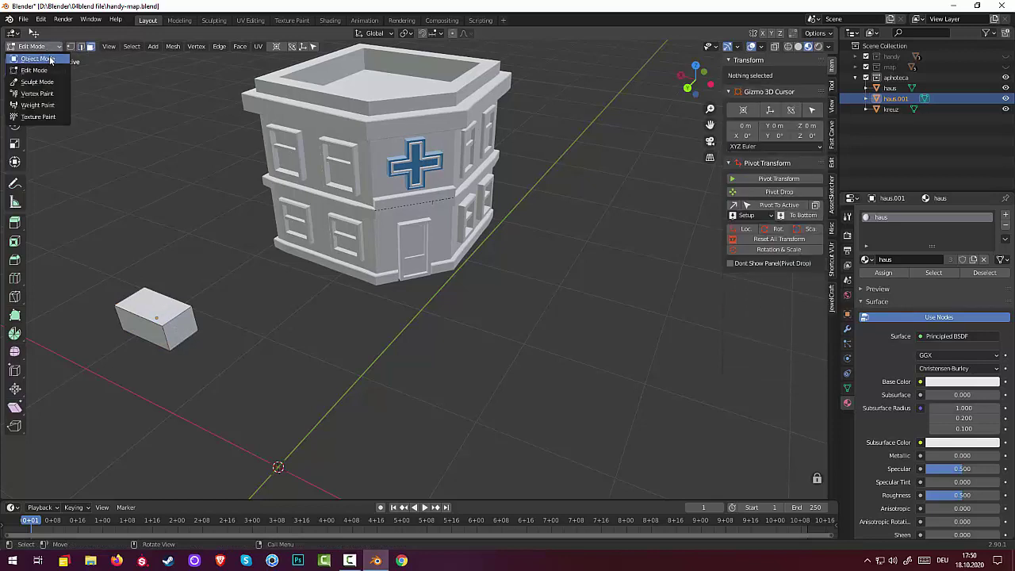
{"action": "left_click", "coordinate": [50, 59]}
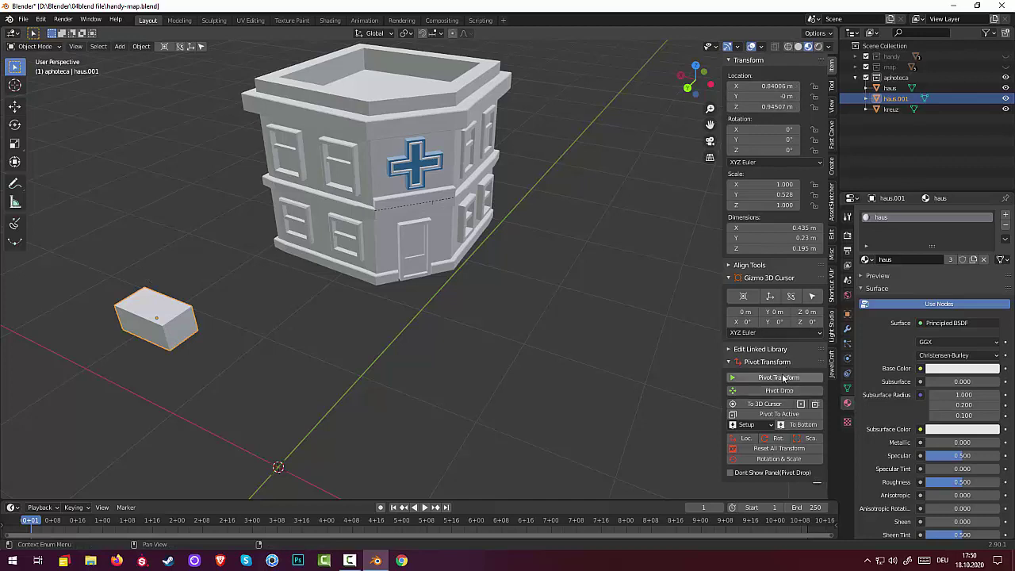
{"action": "left_click", "coordinate": [782, 448]}
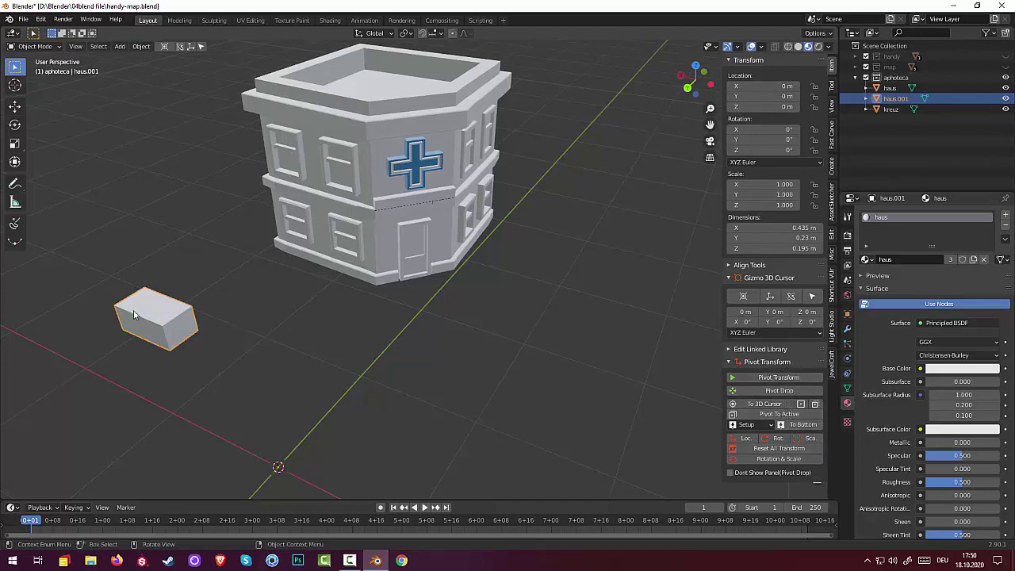
{"action": "left_click", "coordinate": [30, 46]}
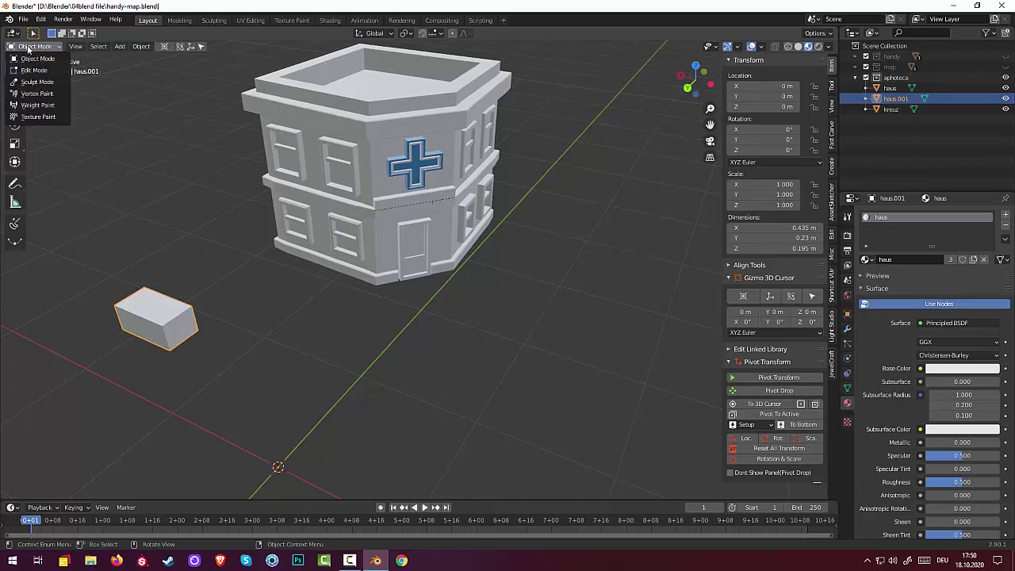
{"action": "left_click", "coordinate": [35, 71]}
- Select the box's top edge in edge select mode
{"action": "left_click", "coordinate": [156, 325]}
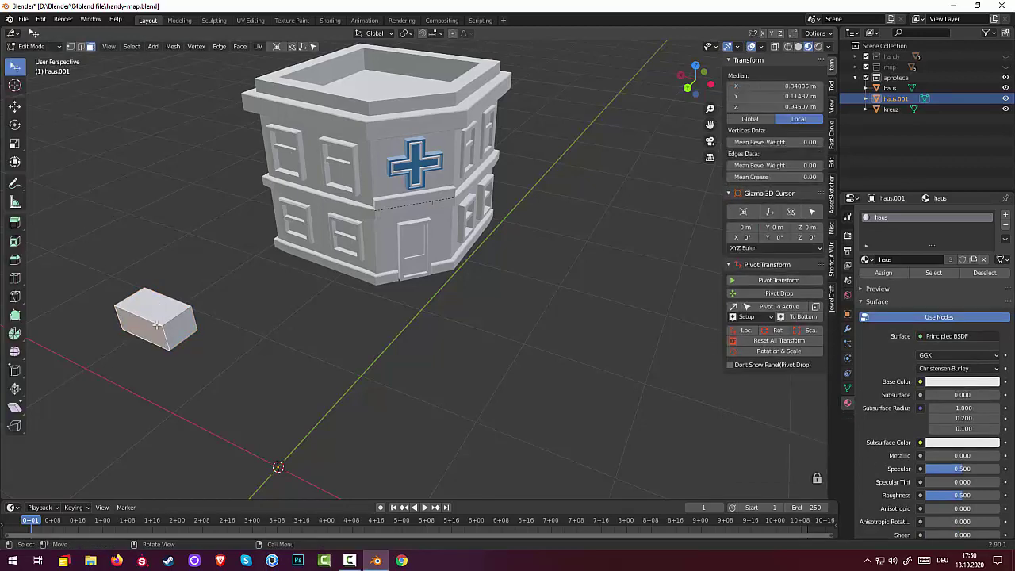
{"action": "left_click", "coordinate": [82, 47]}
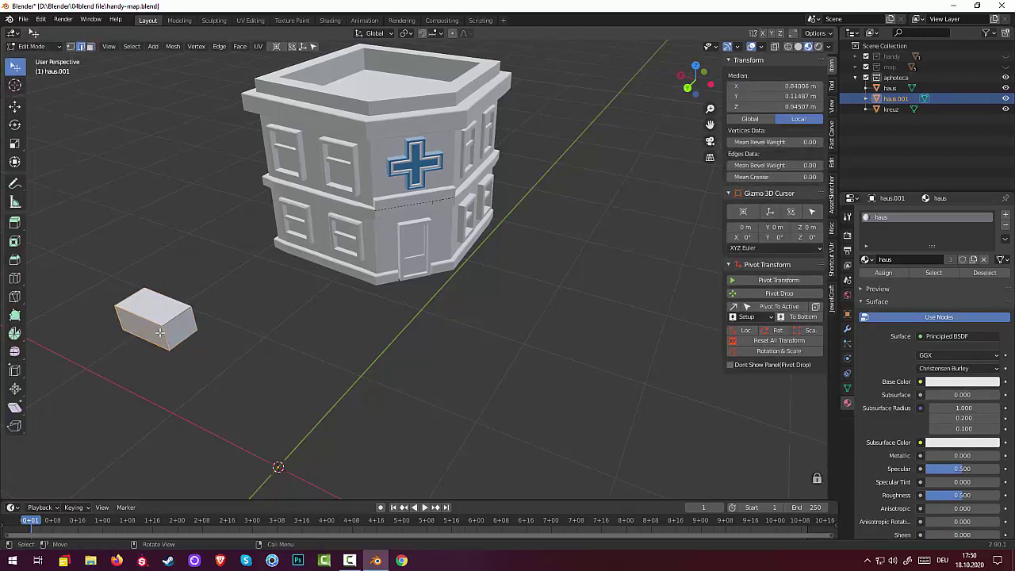
{"action": "left_click", "coordinate": [155, 323]}
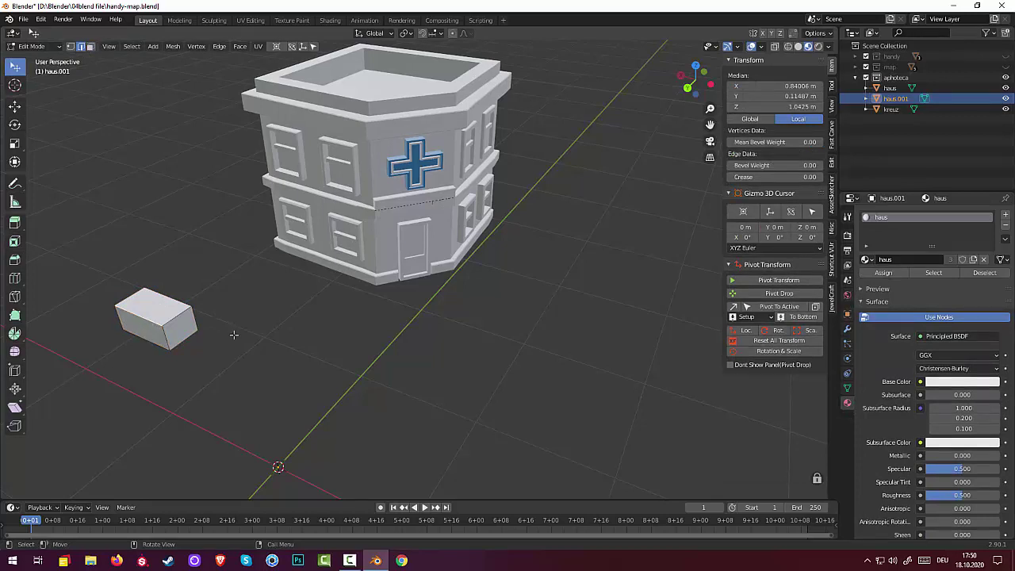
{"action": "key", "text": "ctrl+r"}
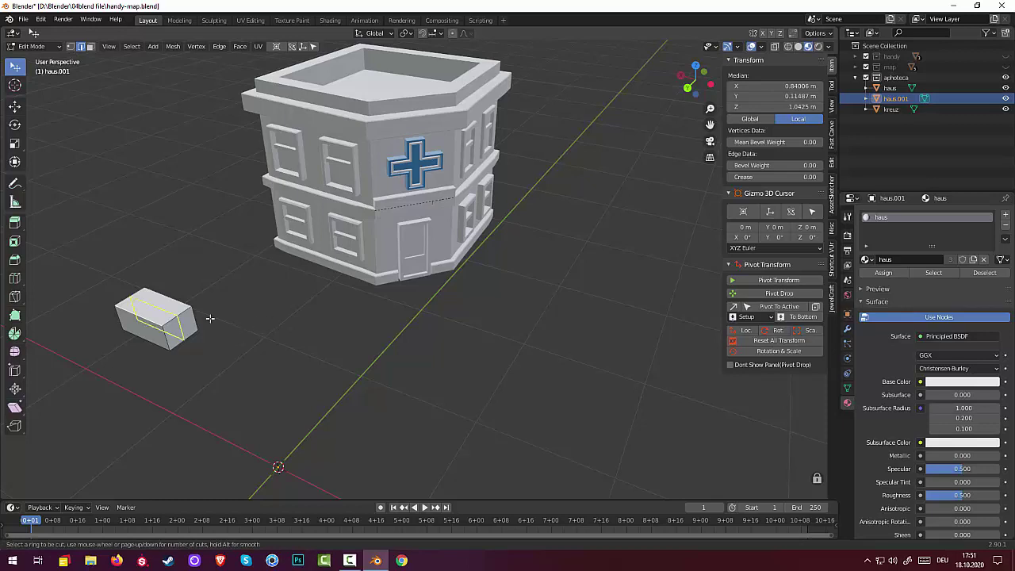
{"action": "left_click", "coordinate": [153, 308]}
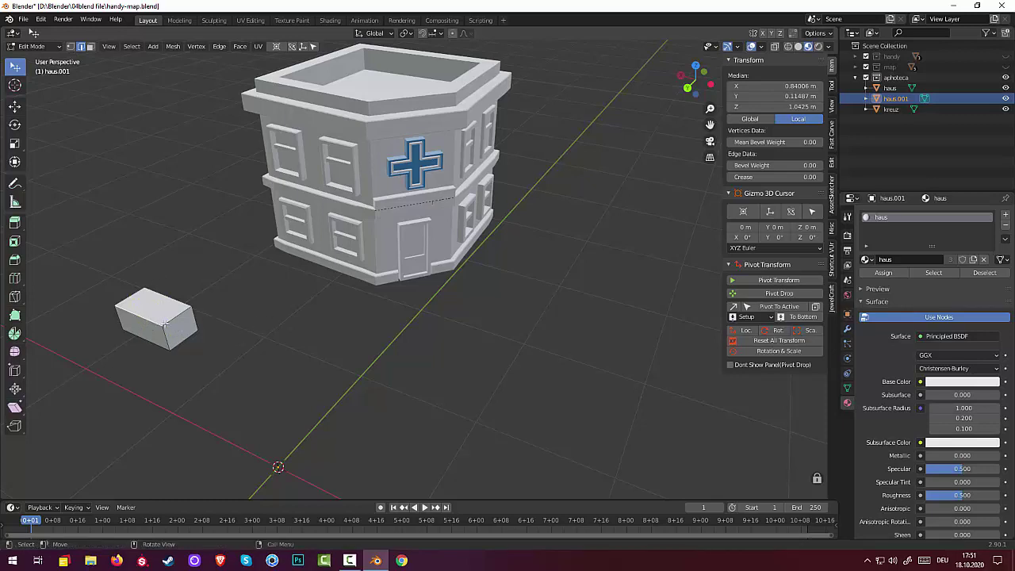
- Bevel the top edge with 7 segments into a rounded curve and clear the selection
{"action": "key", "text": "ctrl+b"}
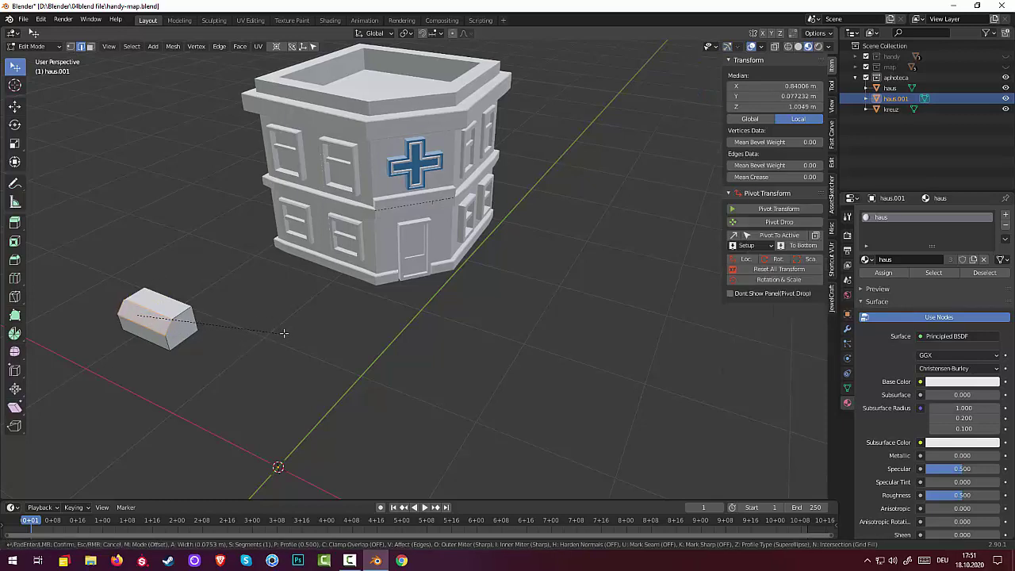
{"action": "scroll", "coordinate": [295, 325], "scroll_direction": "up", "scroll_amount": 1}
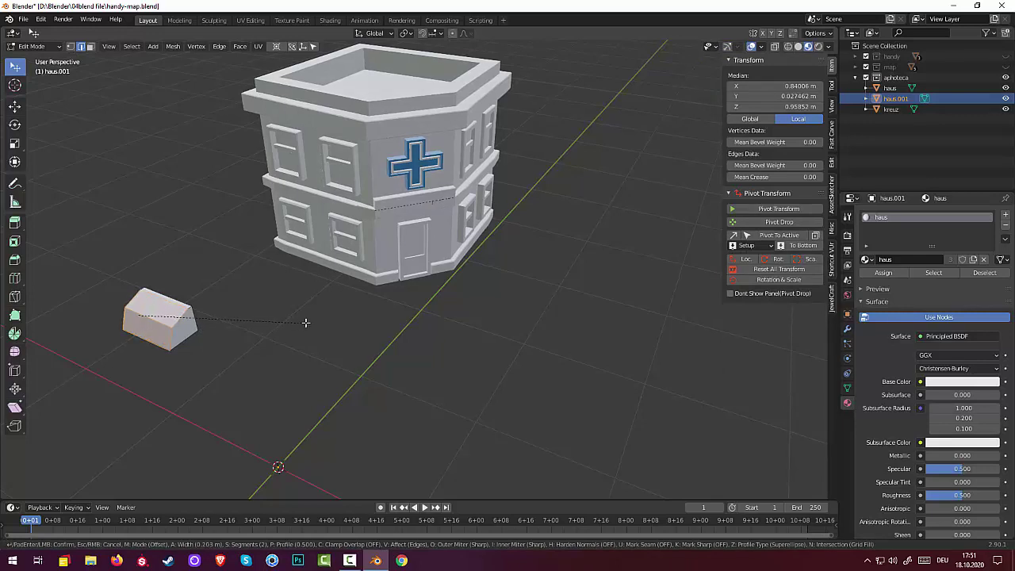
{"action": "scroll", "coordinate": [298, 318], "scroll_direction": "up", "scroll_amount": 2}
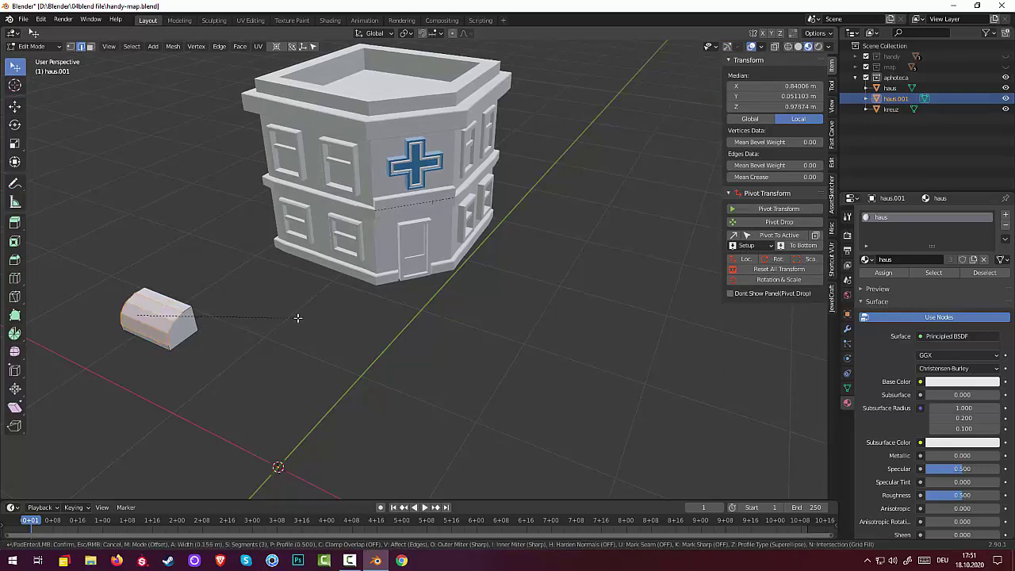
{"action": "scroll", "coordinate": [297, 318], "scroll_direction": "up", "scroll_amount": 1}
{"action": "scroll", "coordinate": [297, 318], "scroll_direction": "up", "scroll_amount": 1}
{"action": "scroll", "coordinate": [297, 318], "scroll_direction": "up", "scroll_amount": 1}
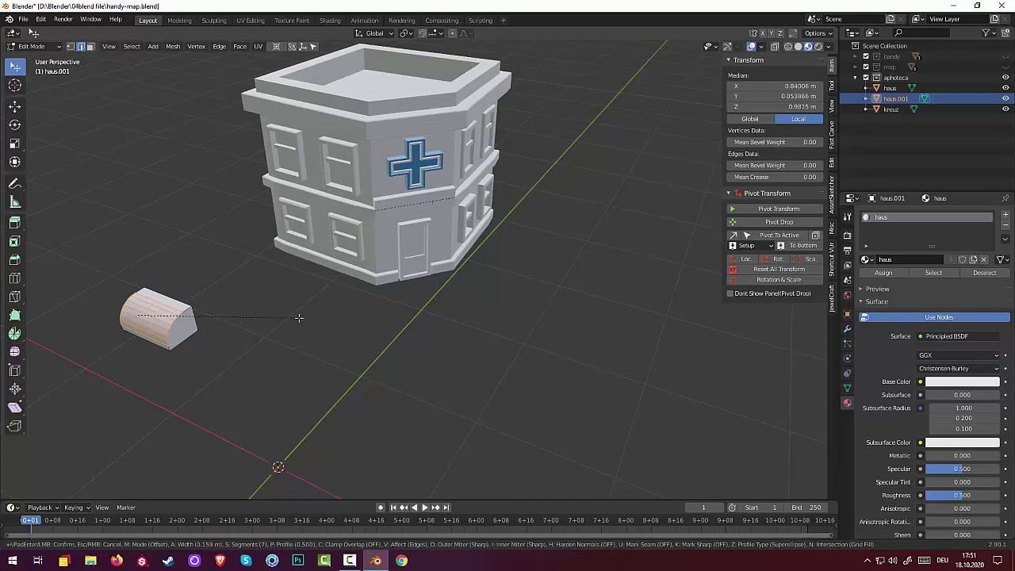
{"action": "left_click", "coordinate": [298, 318]}
{"action": "left_click", "coordinate": [297, 318]}
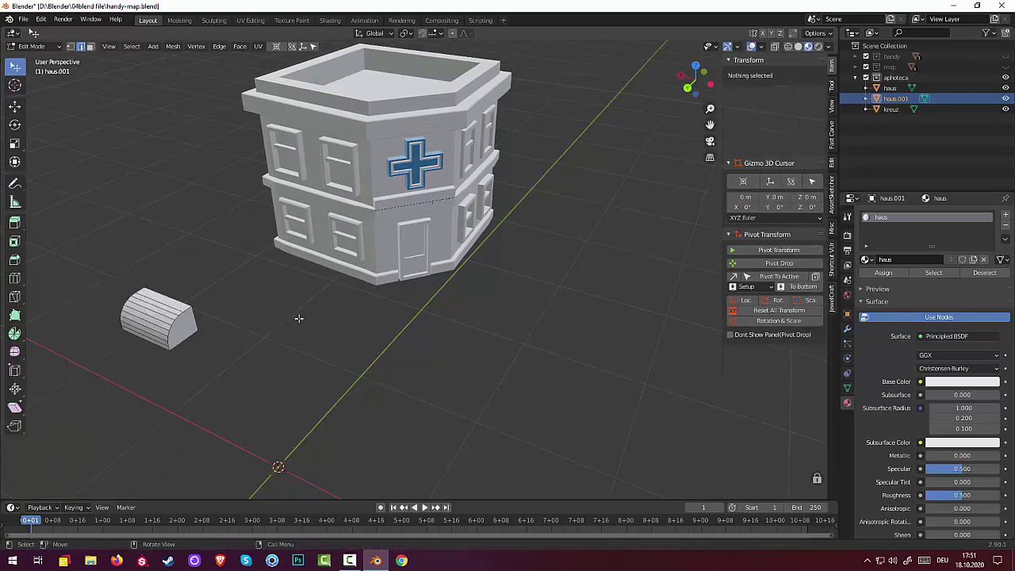
- Delete the awning piece's flat face in face select mode
{"action": "mouse_move", "coordinate": [310, 264]}
{"action": "middle_mouse_down"}
{"action": "mouse_move", "coordinate": [225, 308]}
{"action": "mouse_move", "coordinate": [227, 295]}
{"action": "middle_mouse_up"}
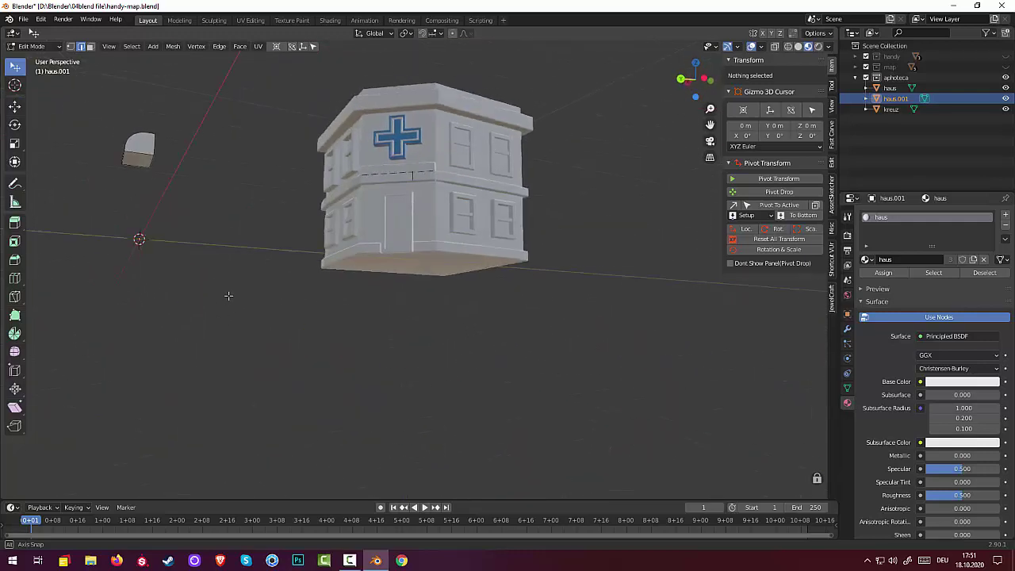
{"action": "left_click", "coordinate": [121, 149]}
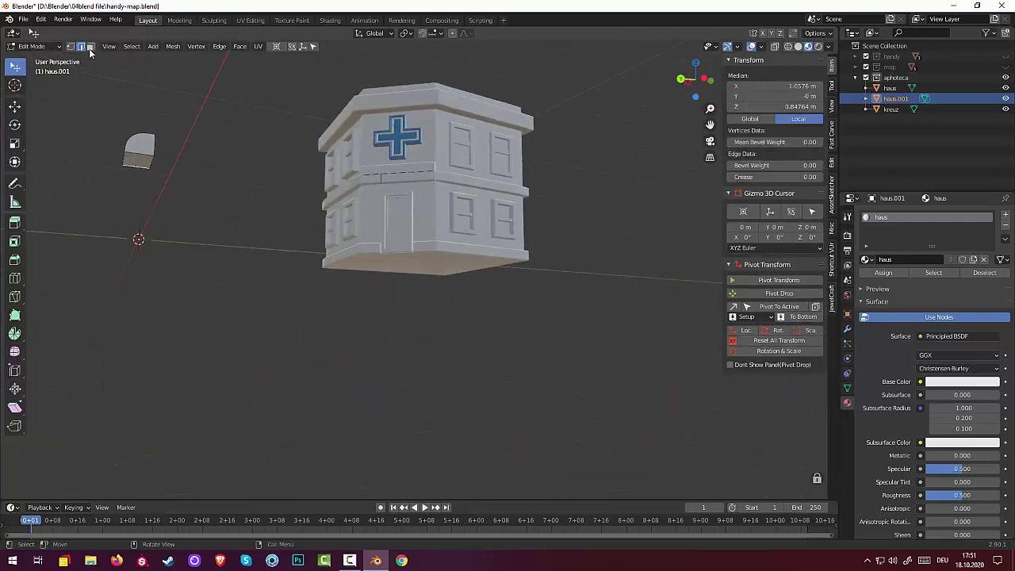
{"action": "left_click", "coordinate": [89, 46]}
{"action": "left_click", "coordinate": [137, 161]}
{"action": "middle_click_drag", "start_coordinate": [136, 161], "coordinate": [163, 169]}
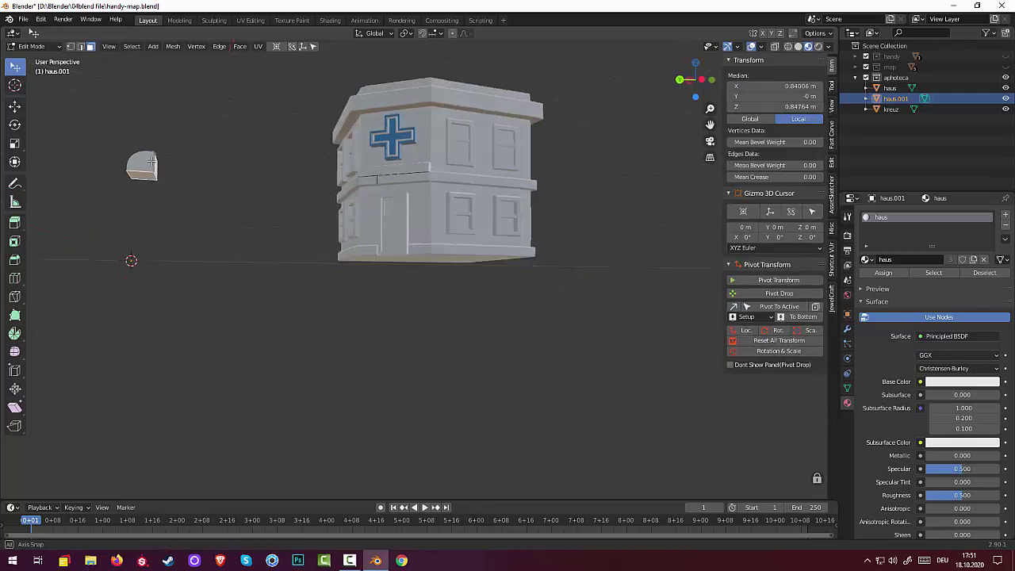
{"action": "left_click", "coordinate": [166, 171]}
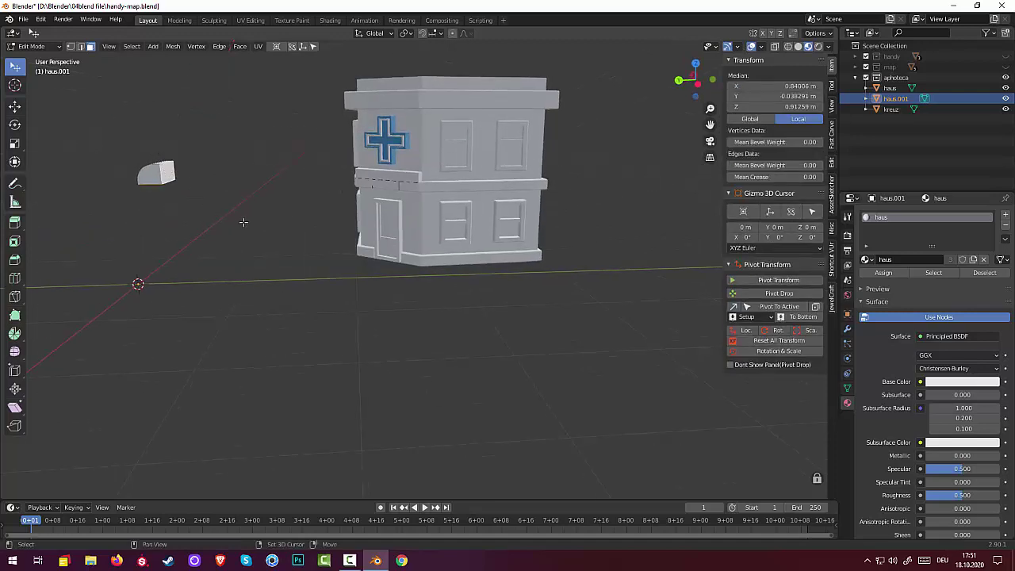
{"action": "key", "text": "x"}
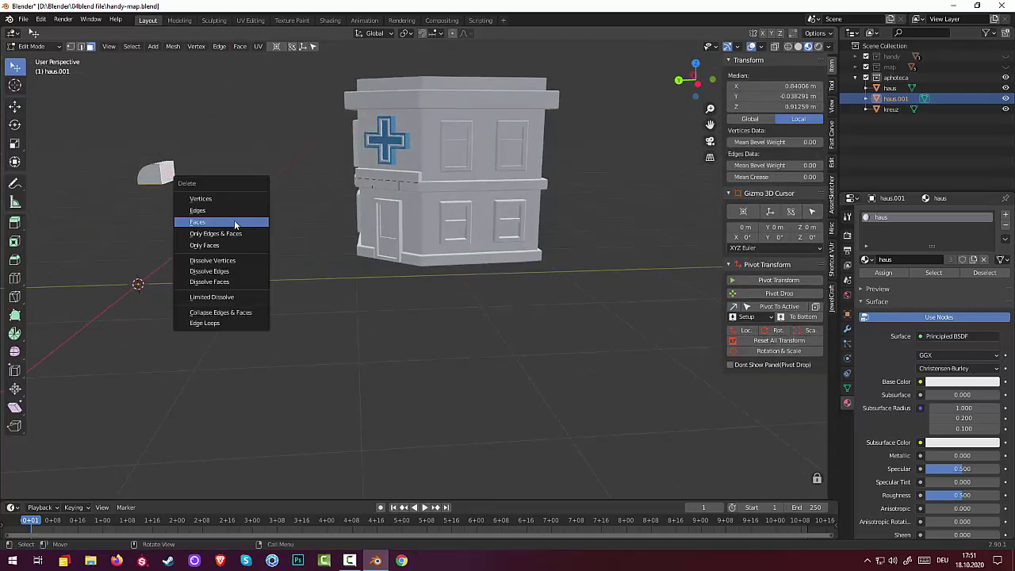
{"action": "left_click", "coordinate": [235, 223]}
- Return the open awning piece to Object Mode
{"action": "middle_click_drag", "start_coordinate": [215, 207], "coordinate": [314, 214]}
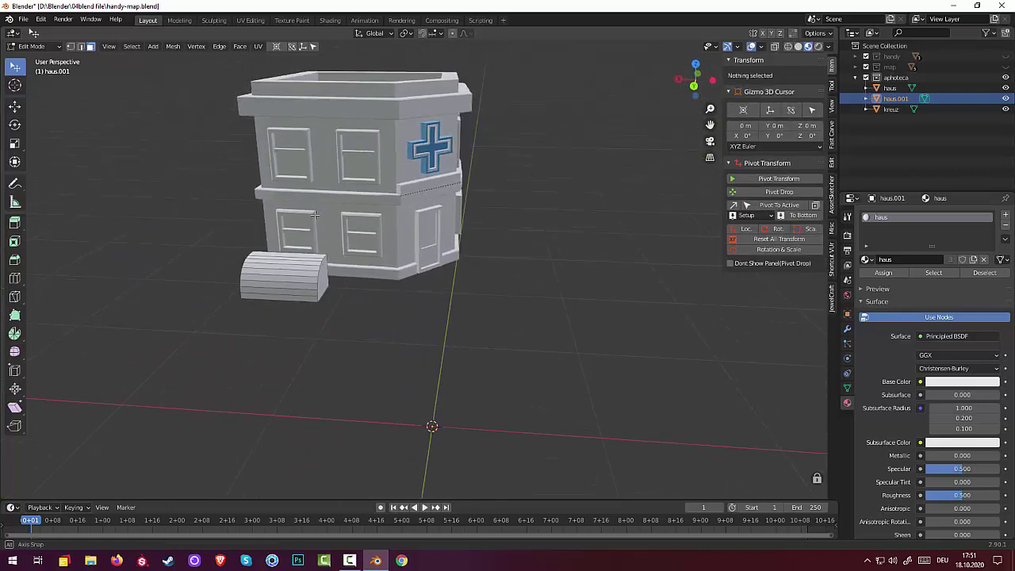
{"action": "middle_click_drag", "start_coordinate": [314, 215], "coordinate": [278, 297]}
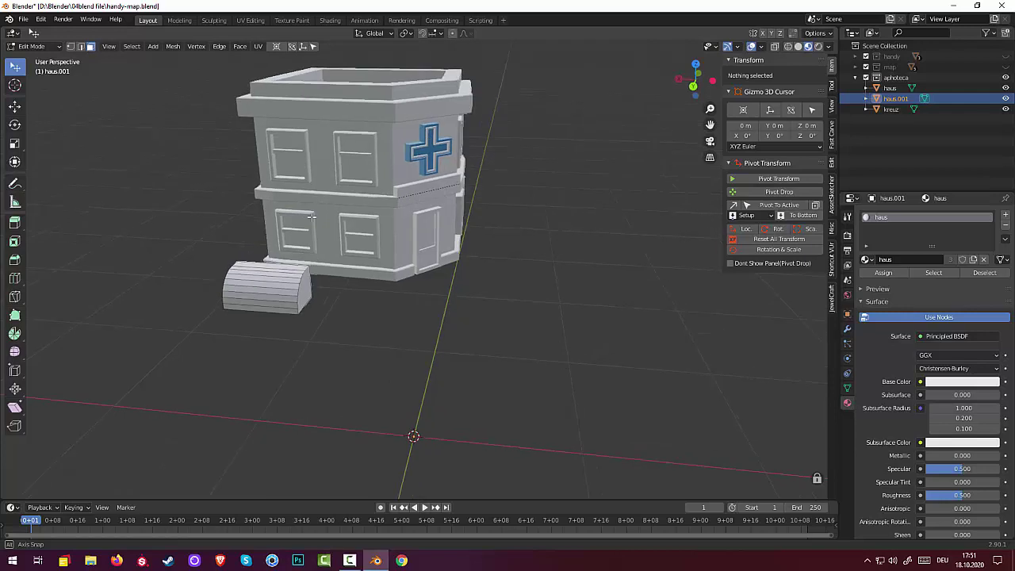
{"action": "left_click", "coordinate": [279, 298]}
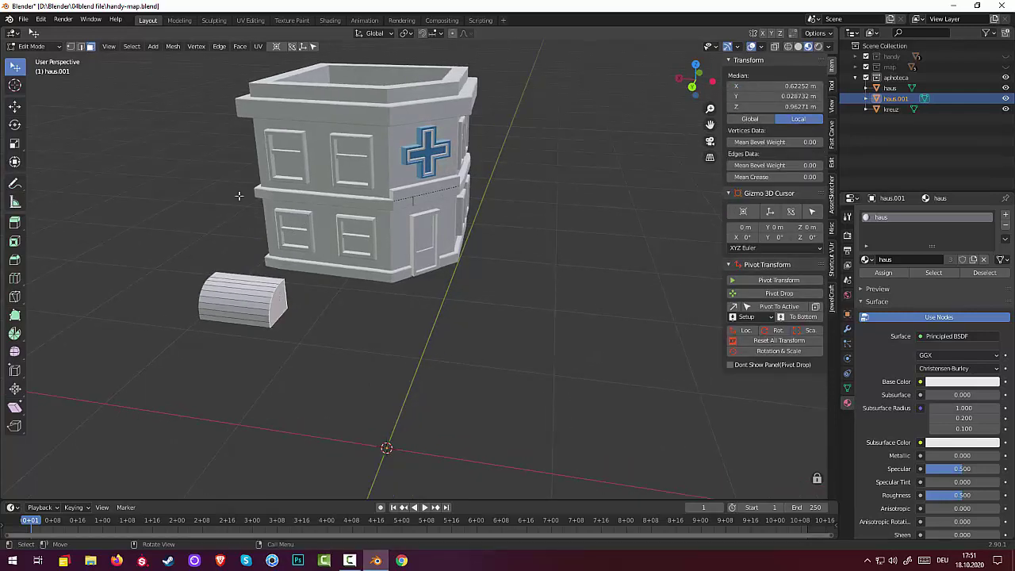
{"action": "left_click", "coordinate": [30, 47]}
{"action": "left_click", "coordinate": [33, 60]}
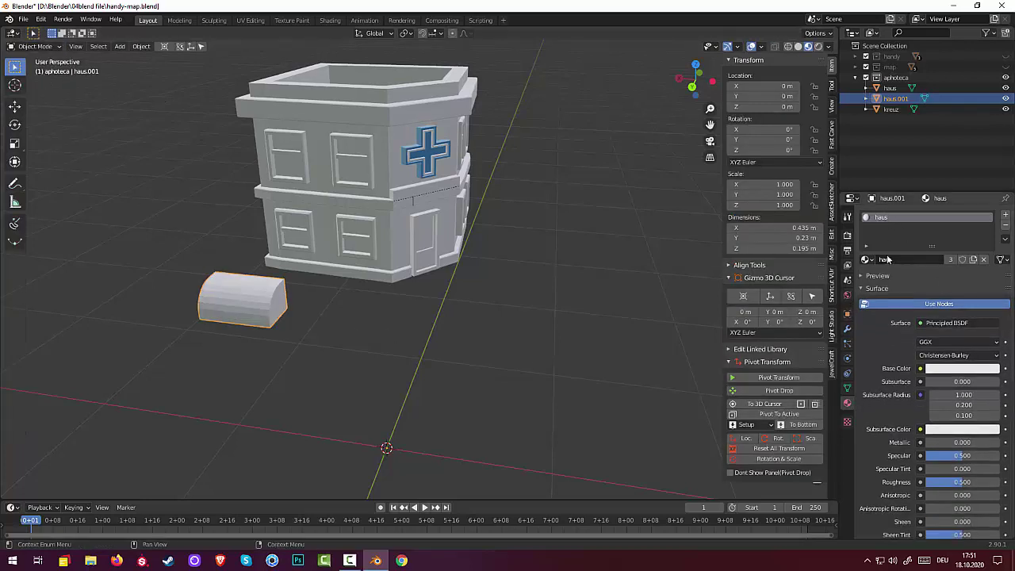
- Add a Solidify modifier with -0.02 m thickness, Even Thickness and Only Rim enabled
{"action": "left_click", "coordinate": [847, 328]}
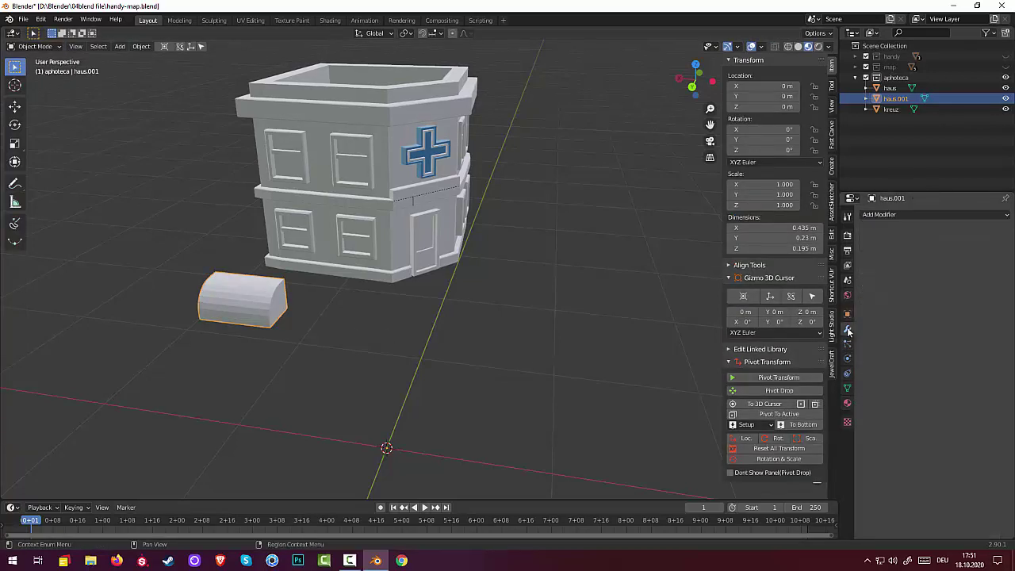
{"action": "left_click", "coordinate": [877, 215]}
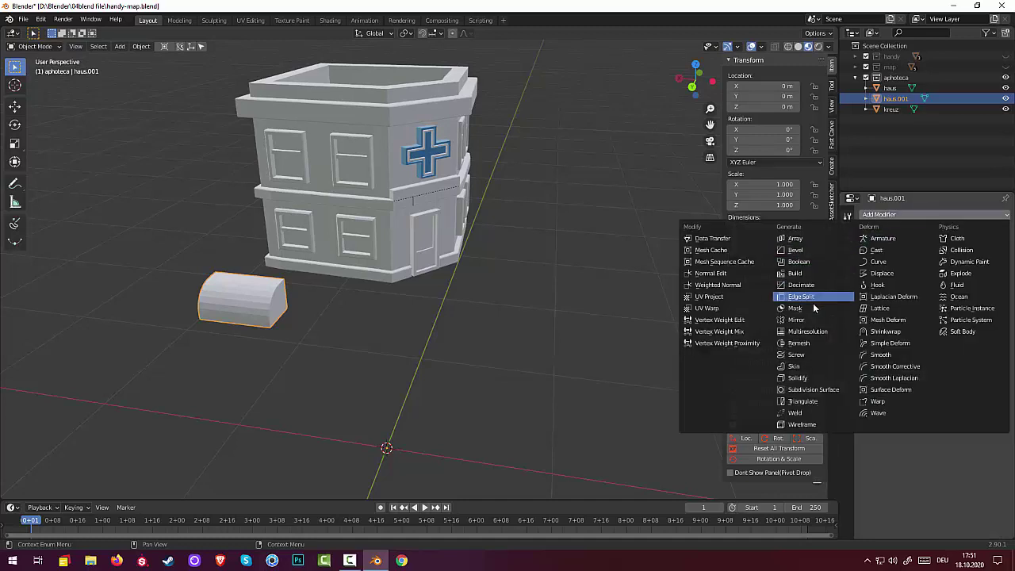
{"action": "left_click", "coordinate": [803, 377]}
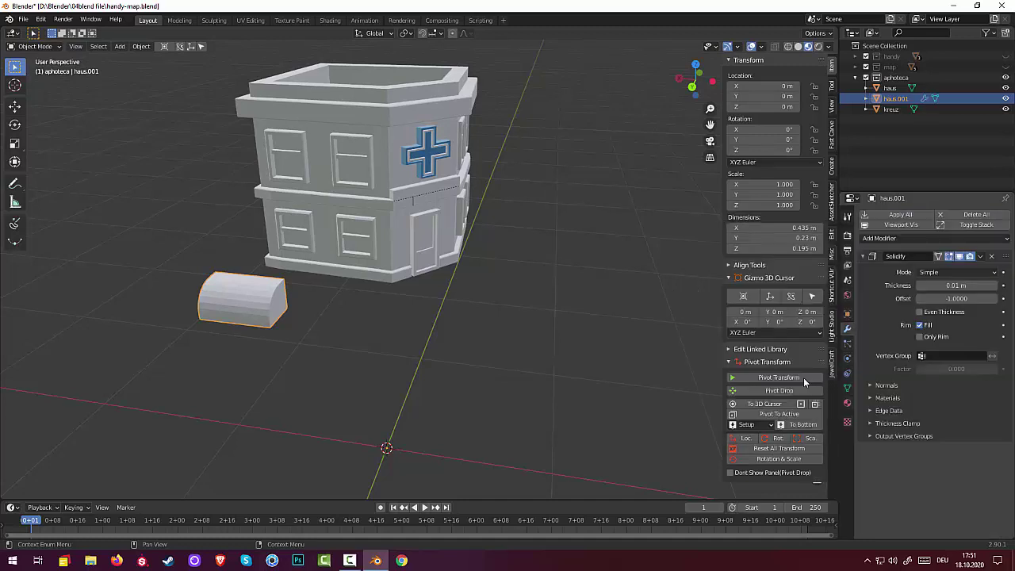
{"action": "mouse_move", "coordinate": [963, 285]}
{"action": "left_mouse_down"}
{"action": "mouse_move", "coordinate": [991, 285]}
{"action": "mouse_move", "coordinate": [955, 286]}
{"action": "left_mouse_up"}
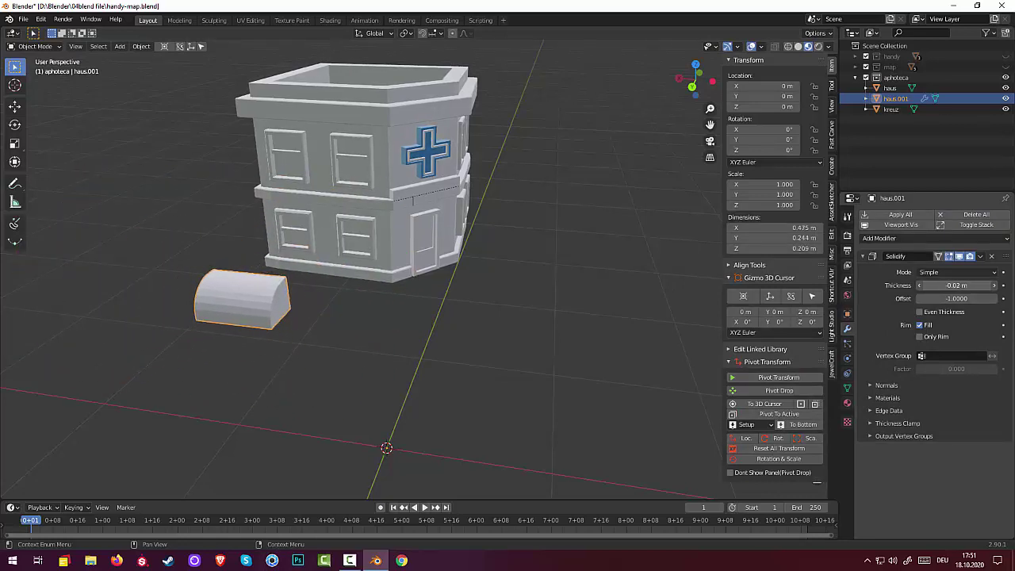
{"action": "left_click_drag", "start_coordinate": [955, 285], "coordinate": [951, 285]}
{"action": "left_click", "coordinate": [920, 311]}
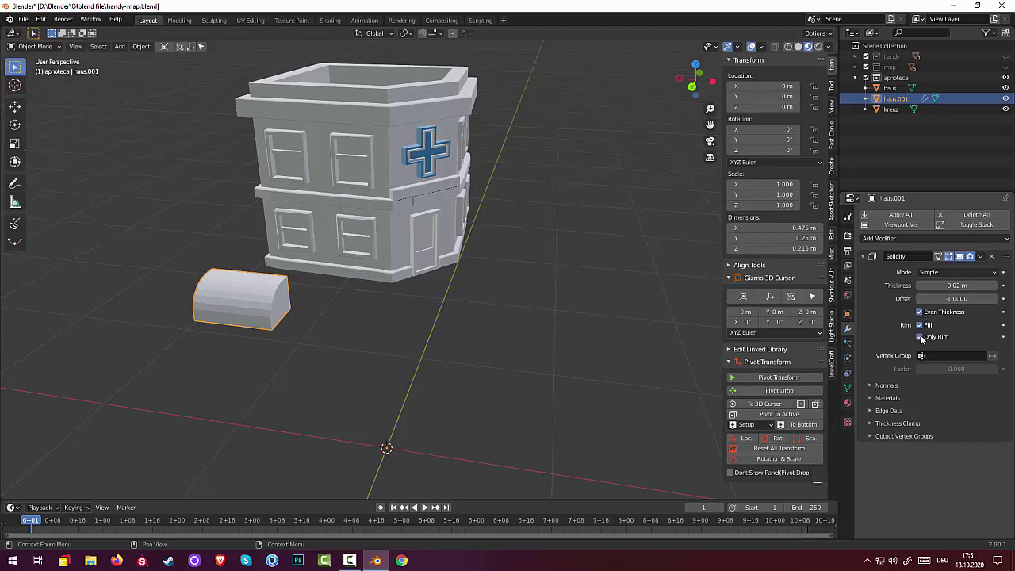
{"action": "left_click", "coordinate": [920, 337]}
- Apply the Solidify modifier permanently to the awning mesh
{"action": "middle_click_drag", "start_coordinate": [547, 316], "coordinate": [274, 236]}
{"action": "scroll", "coordinate": [184, 142], "scroll_direction": "up", "scroll_amount": 4}
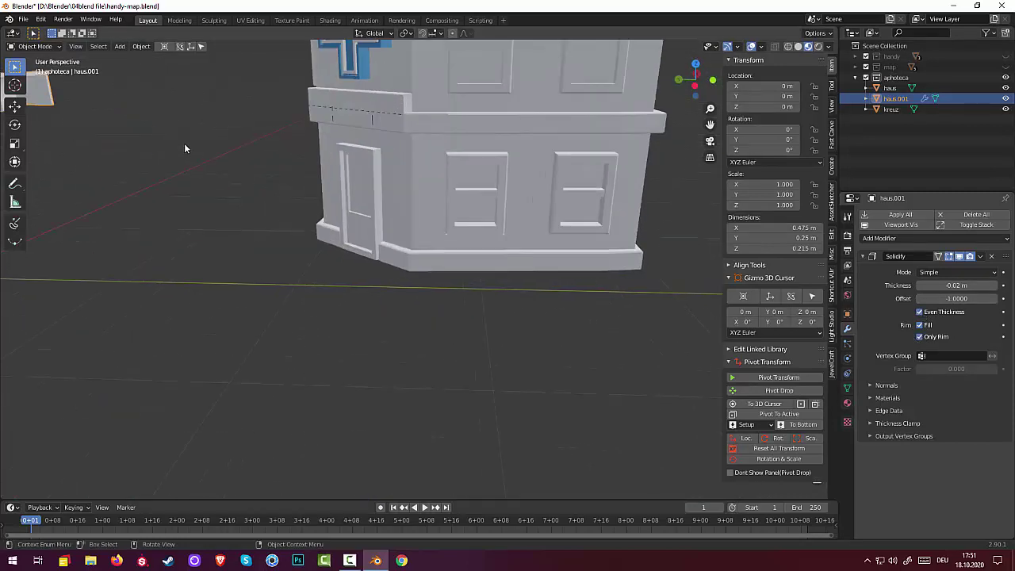
{"action": "mouse_move", "coordinate": [154, 100]}
{"action": "middle_mouse_down"}
{"action": "mouse_move", "coordinate": [509, 268]}
{"action": "mouse_move", "coordinate": [530, 200]}
{"action": "mouse_move", "coordinate": [529, 214]}
{"action": "mouse_move", "coordinate": [527, 136]}
{"action": "mouse_move", "coordinate": [553, 250]}
{"action": "mouse_move", "coordinate": [619, 266]}
{"action": "mouse_move", "coordinate": [642, 258]}
{"action": "middle_mouse_up"}
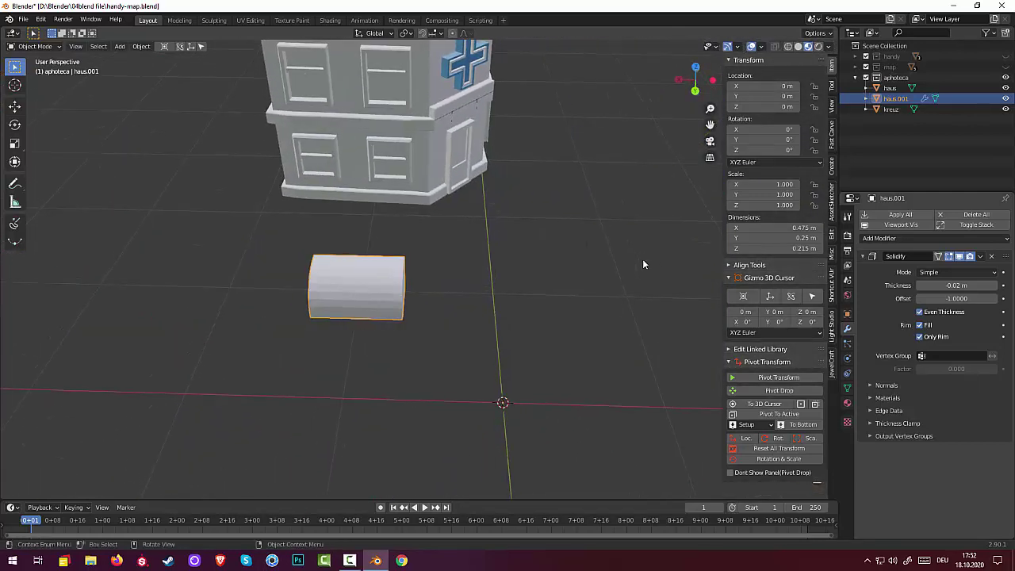
{"action": "left_click", "coordinate": [981, 256]}
{"action": "left_click", "coordinate": [939, 269]}
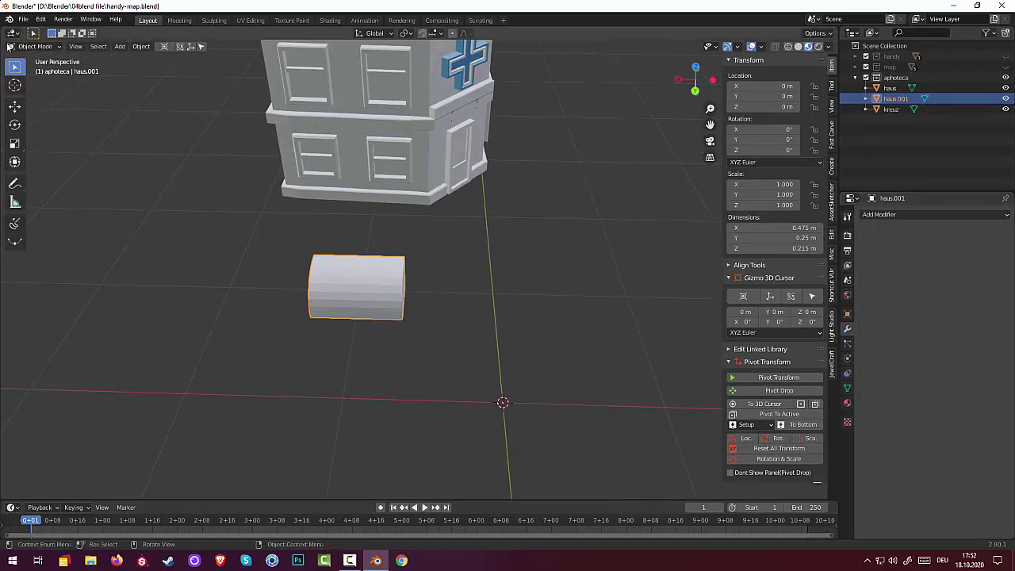
- In Edit Mode, add 5 evenly spaced loop cuts across the awning, then use face select
{"action": "left_click", "coordinate": [34, 46]}
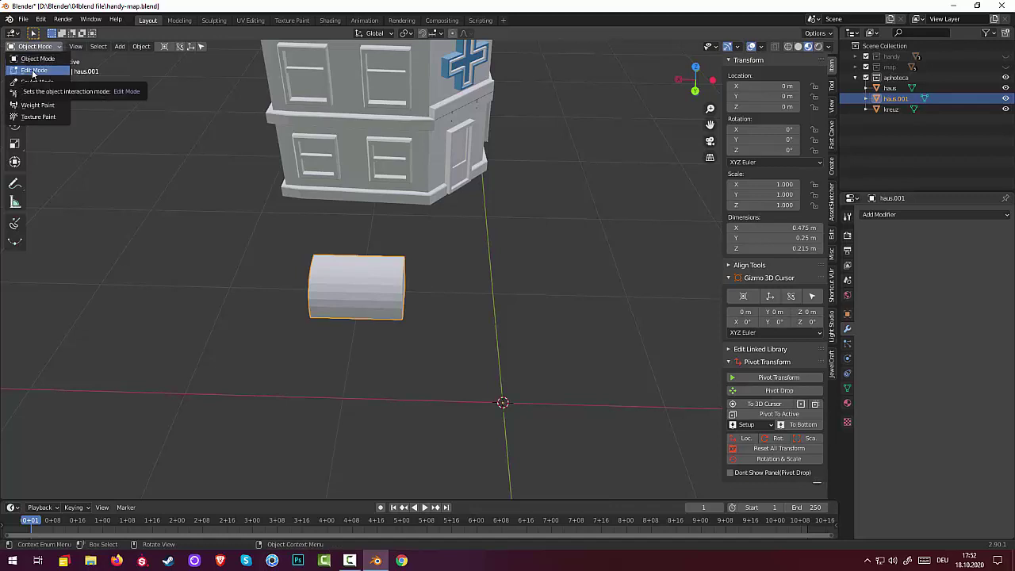
{"action": "left_click", "coordinate": [34, 70]}
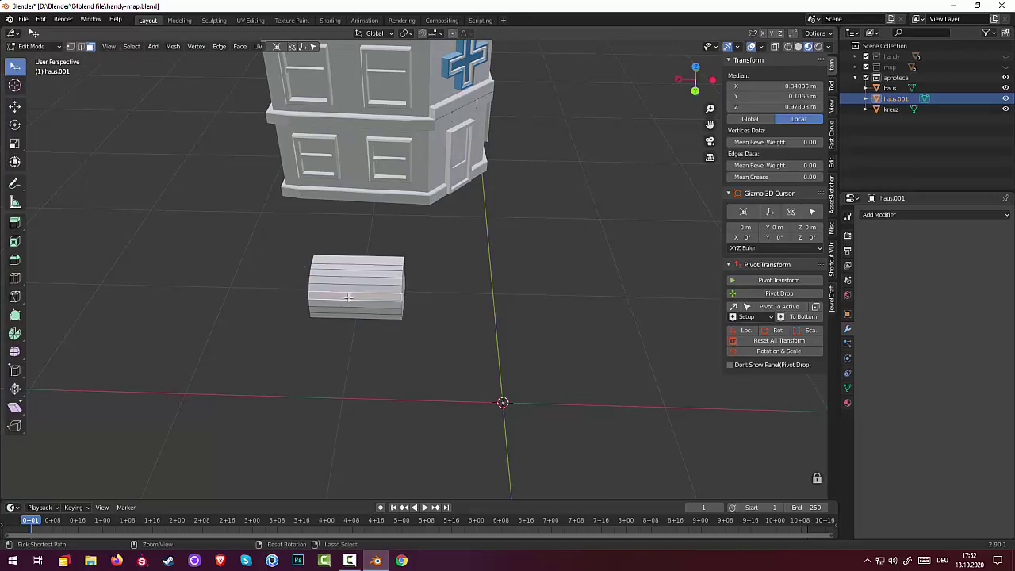
{"action": "key", "text": "ctrl+r"}
{"action": "scroll", "coordinate": [349, 296], "scroll_direction": "up", "scroll_amount": 2}
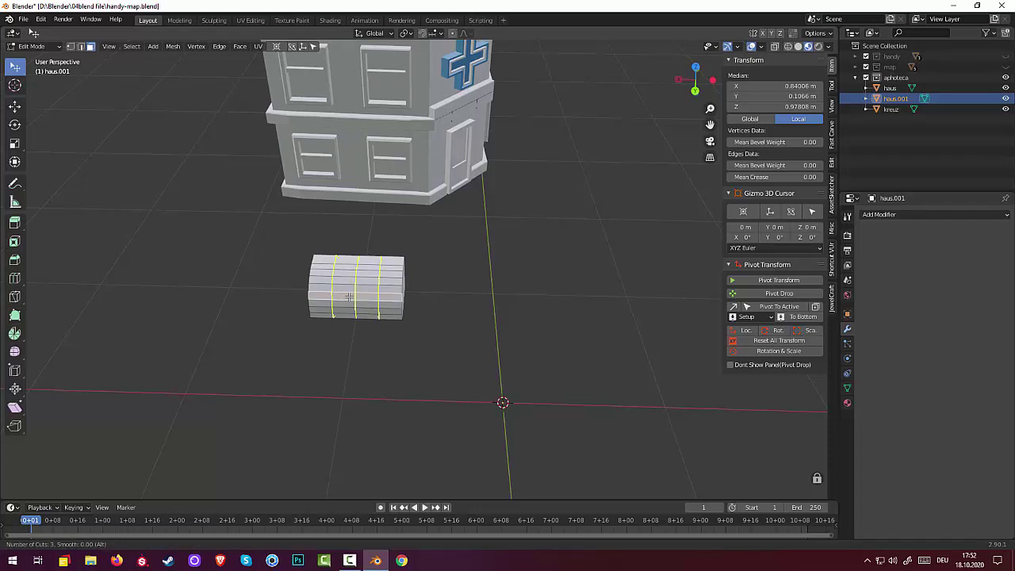
{"action": "scroll", "coordinate": [349, 296], "scroll_direction": "up", "scroll_amount": 1}
{"action": "scroll", "coordinate": [348, 296], "scroll_direction": "up", "scroll_amount": 1}
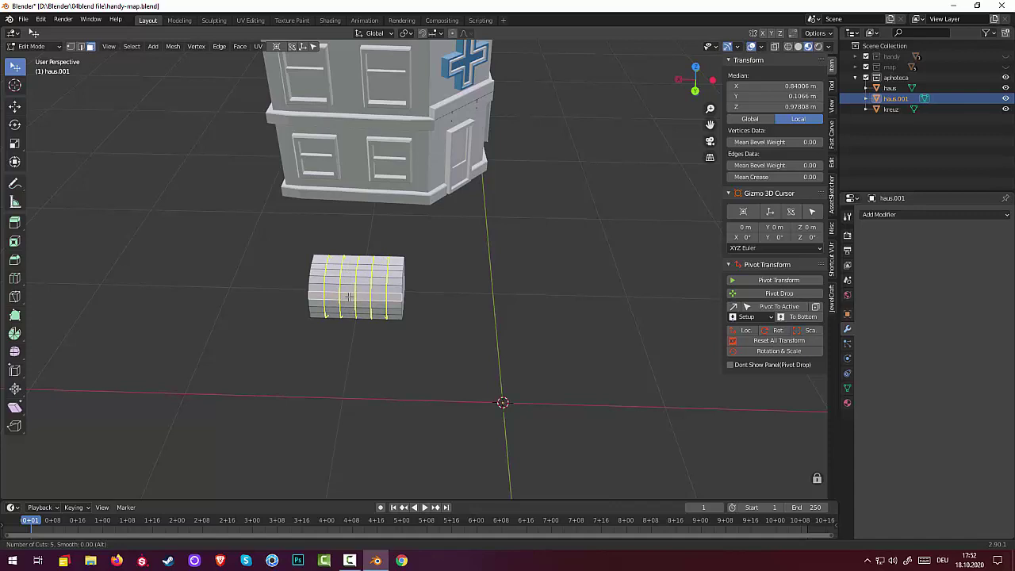
{"action": "left_click", "coordinate": [349, 297]}
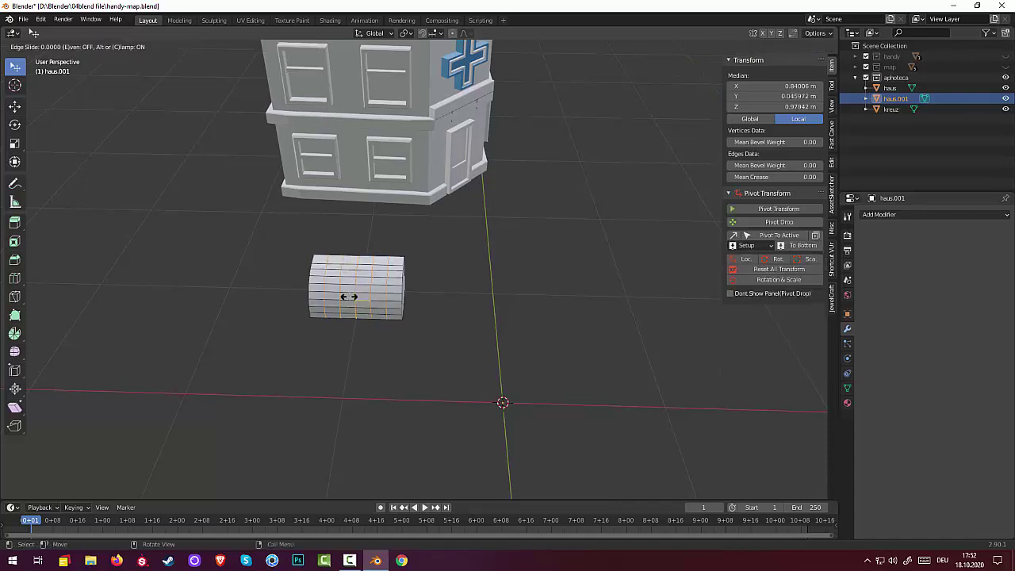
{"action": "right_click", "coordinate": [386, 311]}
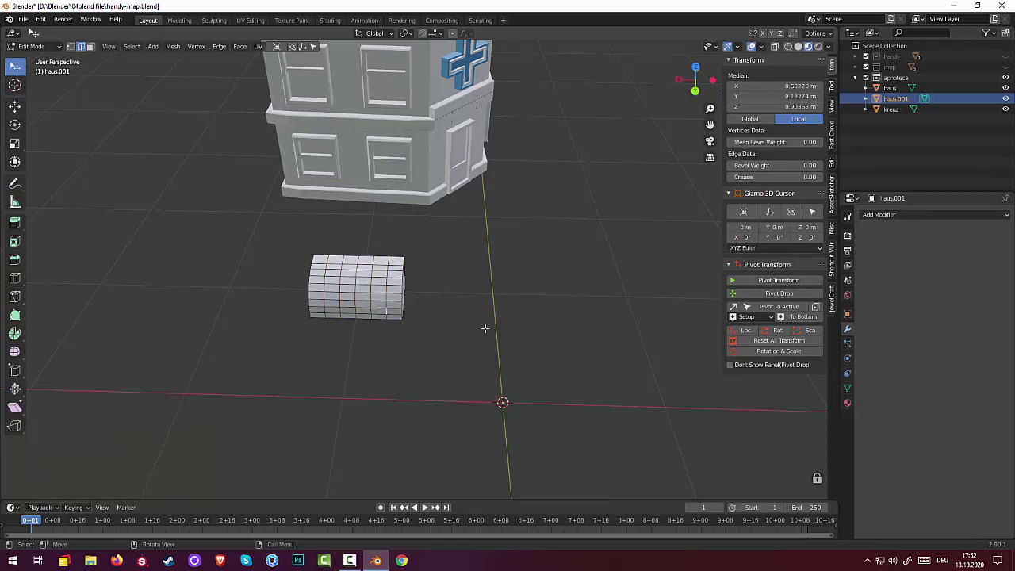
{"action": "middle_click_drag", "start_coordinate": [494, 317], "coordinate": [446, 302]}
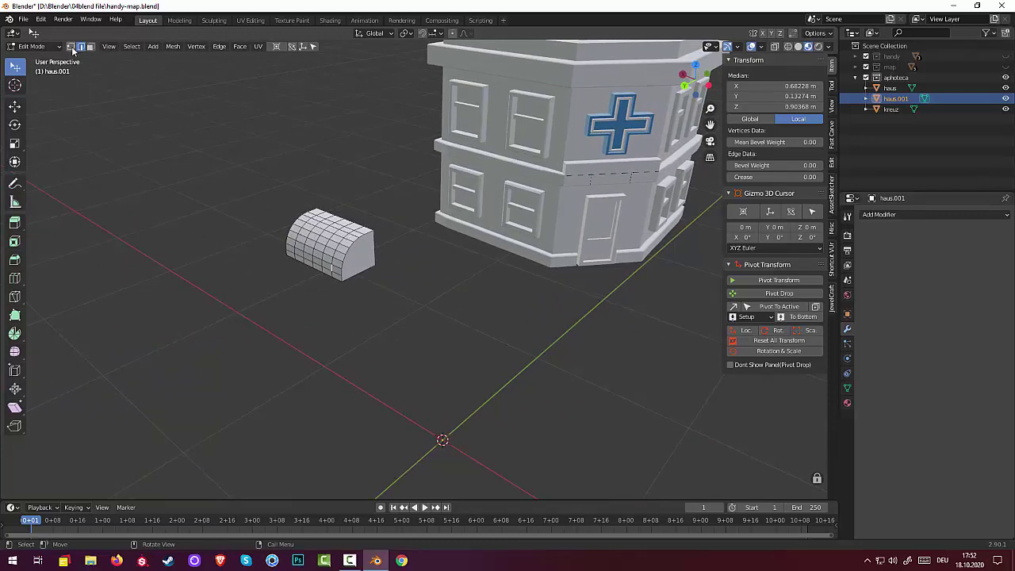
{"action": "left_click", "coordinate": [89, 46]}
{"action": "left_click", "coordinate": [360, 259]}
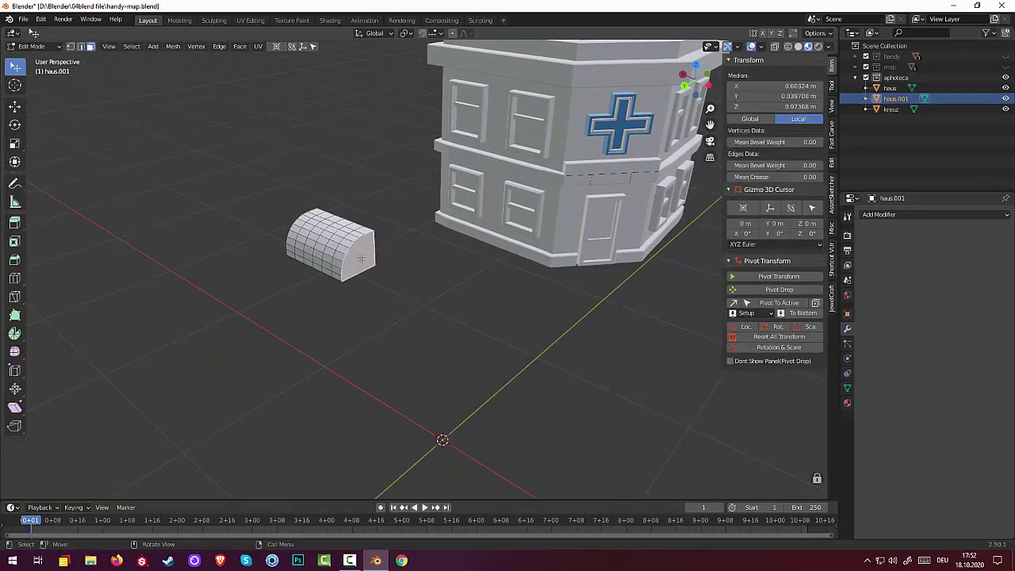
- In Object Mode, test a red base colour on the haus material, undo it, and reselect the awning
{"action": "left_click", "coordinate": [32, 46]}
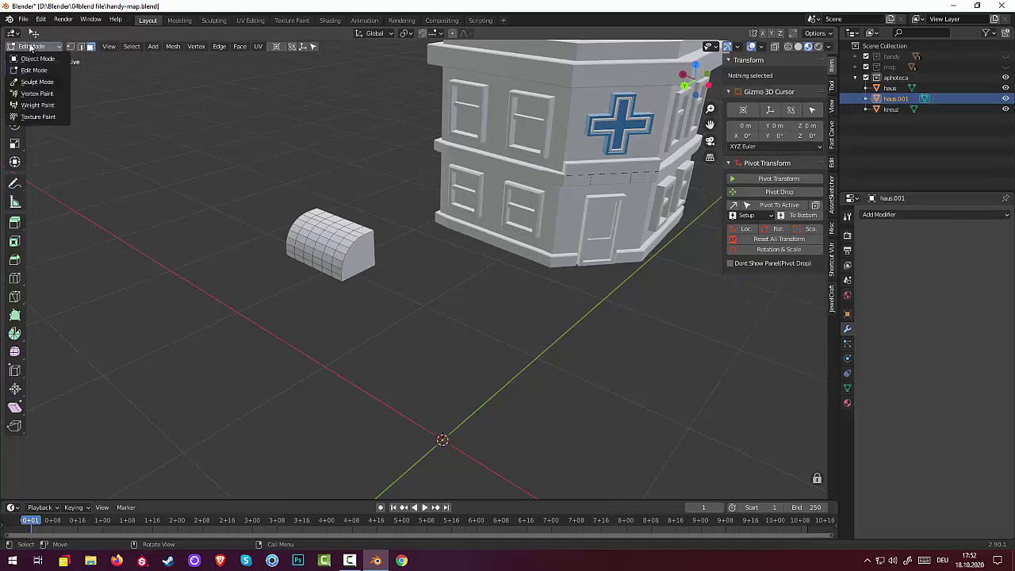
{"action": "left_click", "coordinate": [34, 60]}
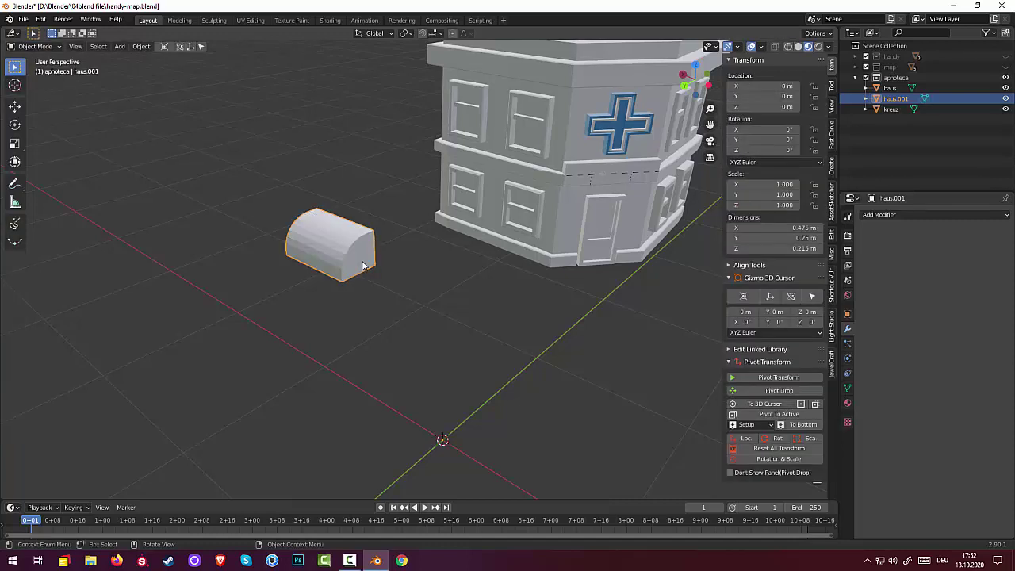
{"action": "left_click", "coordinate": [847, 403]}
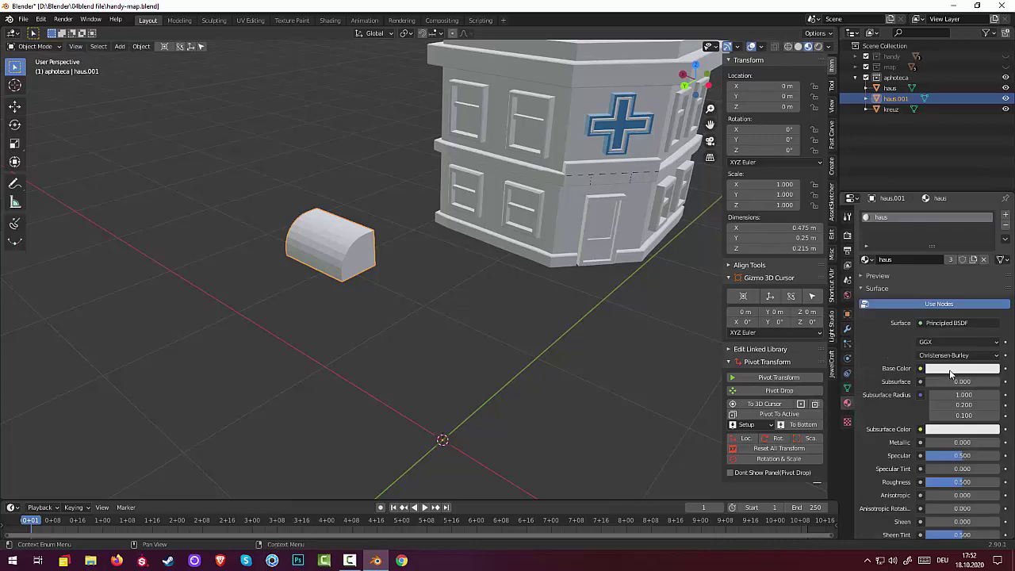
{"action": "left_click", "coordinate": [951, 369]}
{"action": "left_click", "coordinate": [943, 290]}
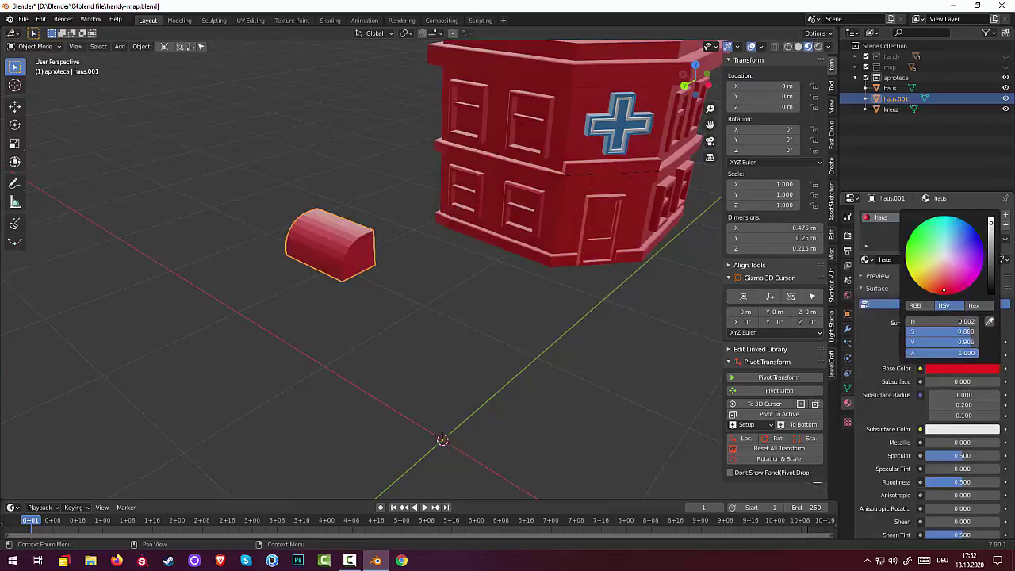
{"action": "key", "text": "ctrl+z"}
{"action": "key", "text": "ctrl+z"}
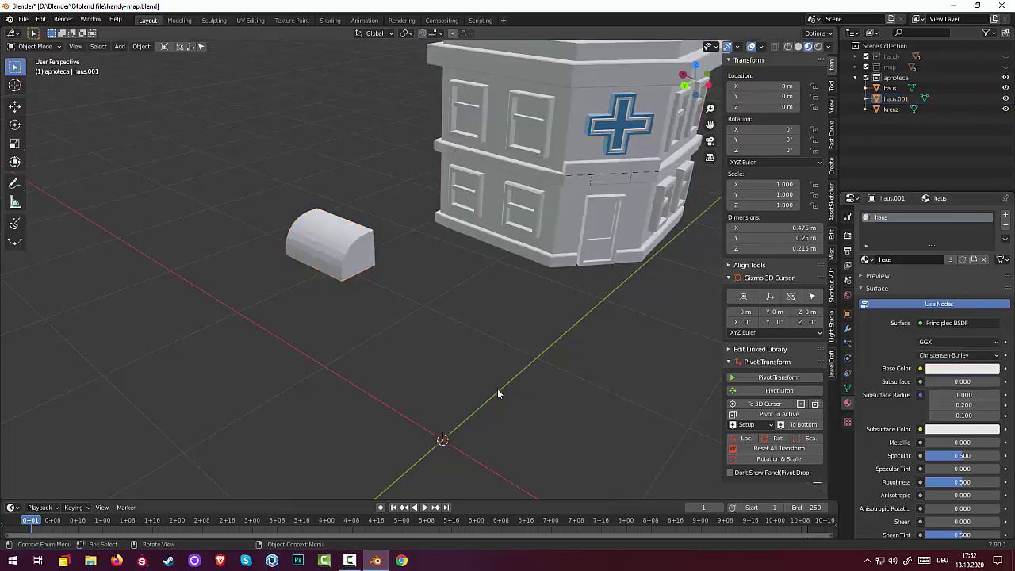
{"action": "left_click", "coordinate": [596, 202]}
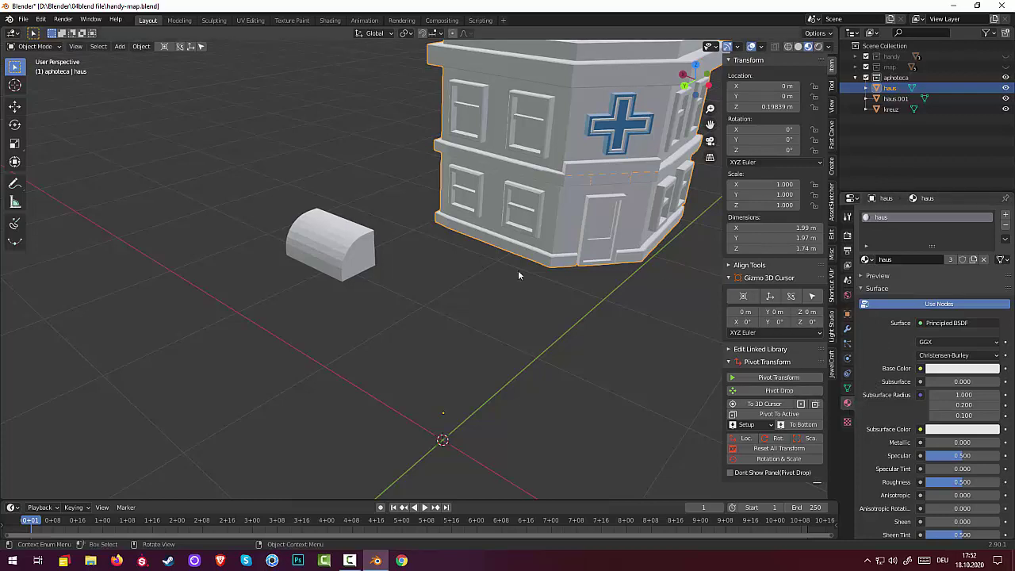
{"action": "left_click", "coordinate": [362, 267]}
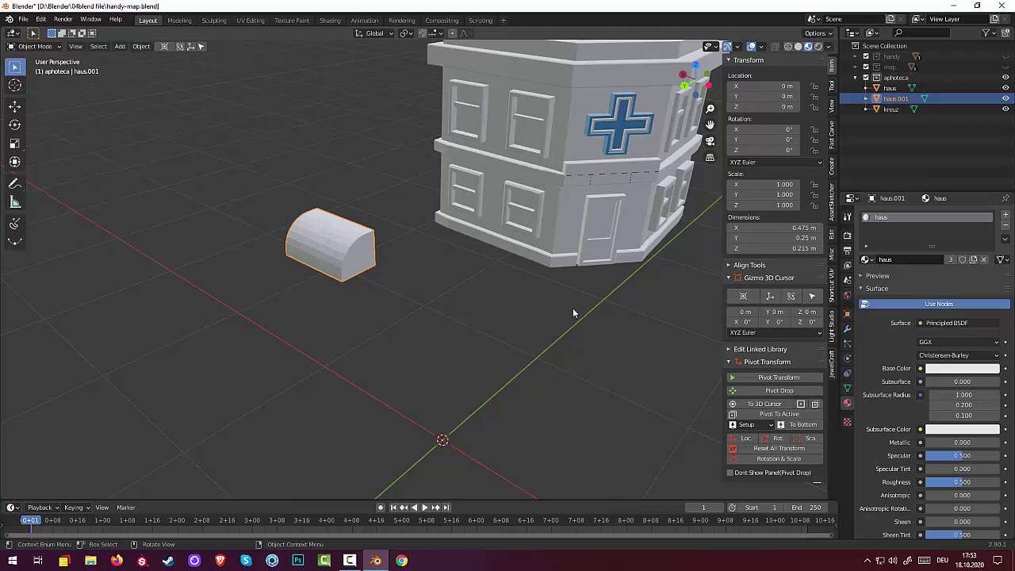
- Add a second slot with a new material named 'red' using a pure red base colour
{"action": "left_click", "coordinate": [1005, 214]}
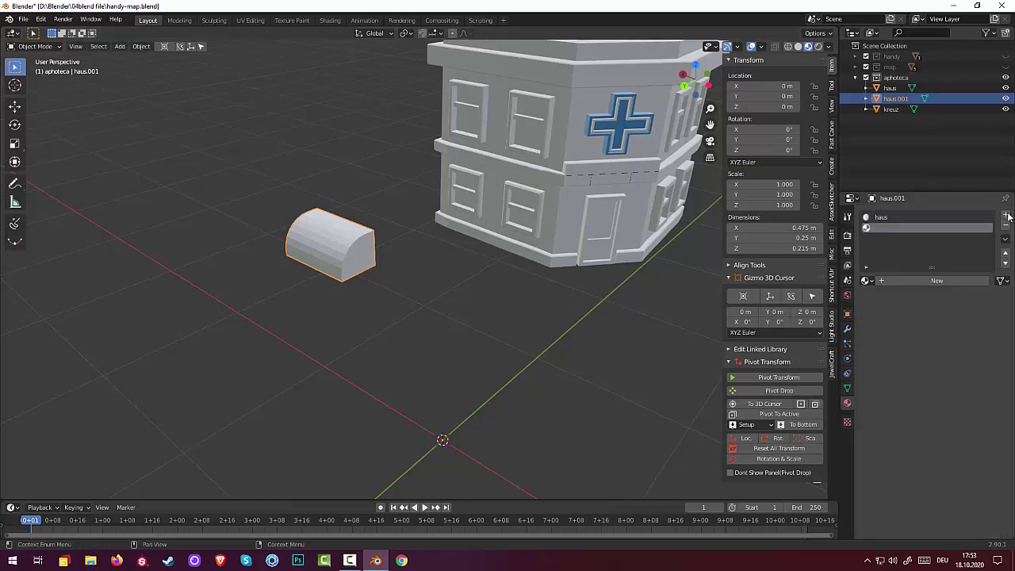
{"action": "left_click", "coordinate": [924, 281]}
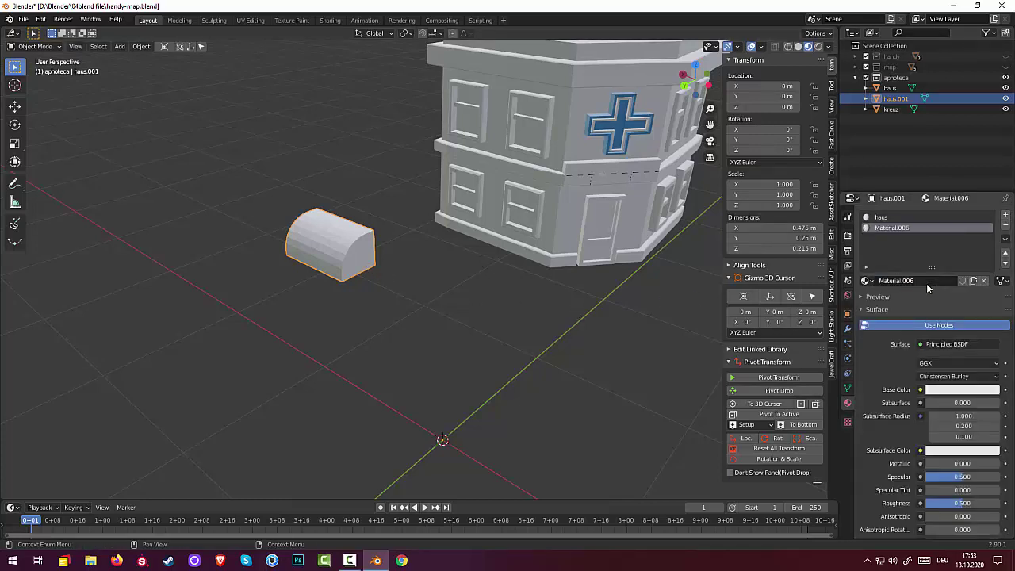
{"action": "left_click", "coordinate": [895, 281]}
{"action": "type", "text": "l"}
{"action": "key", "text": "Return"}
{"action": "left_click", "coordinate": [957, 390]}
{"action": "left_click", "coordinate": [940, 313]}
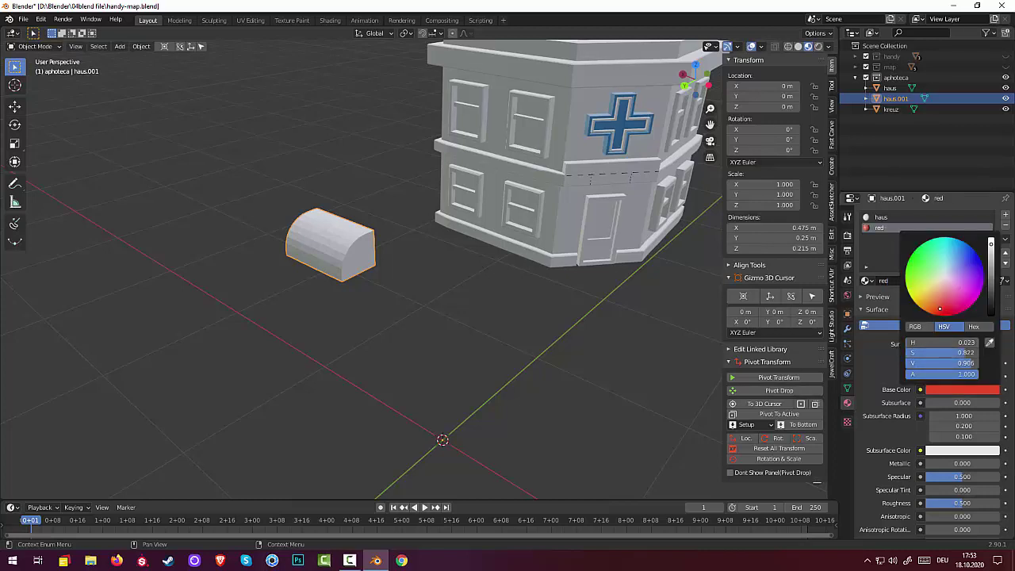
{"action": "left_click", "coordinate": [943, 313]}
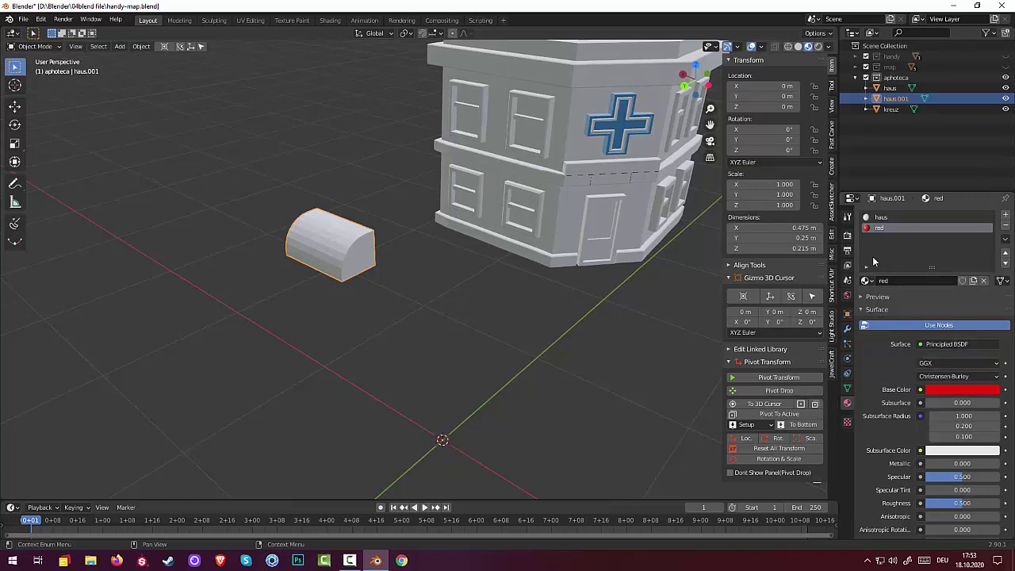
{"action": "scroll", "coordinate": [856, 343], "scroll_direction": "down", "scroll_amount": 2}
{"action": "scroll", "coordinate": [856, 342], "scroll_direction": "up", "scroll_amount": 1}
{"action": "scroll", "coordinate": [856, 342], "scroll_direction": "up", "scroll_amount": 1}
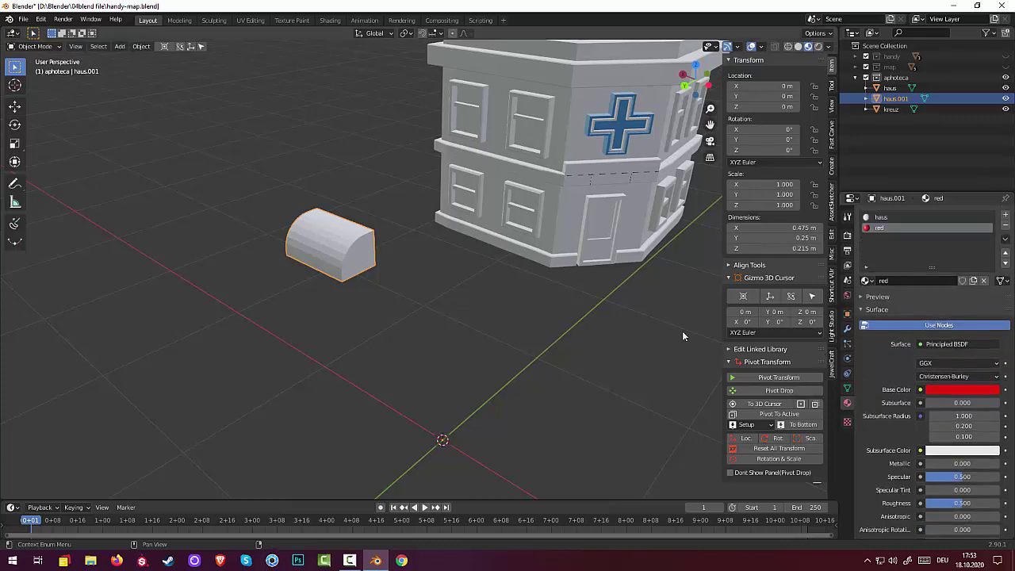
{"action": "left_click", "coordinate": [36, 46]}
{"action": "left_click", "coordinate": [39, 74]}
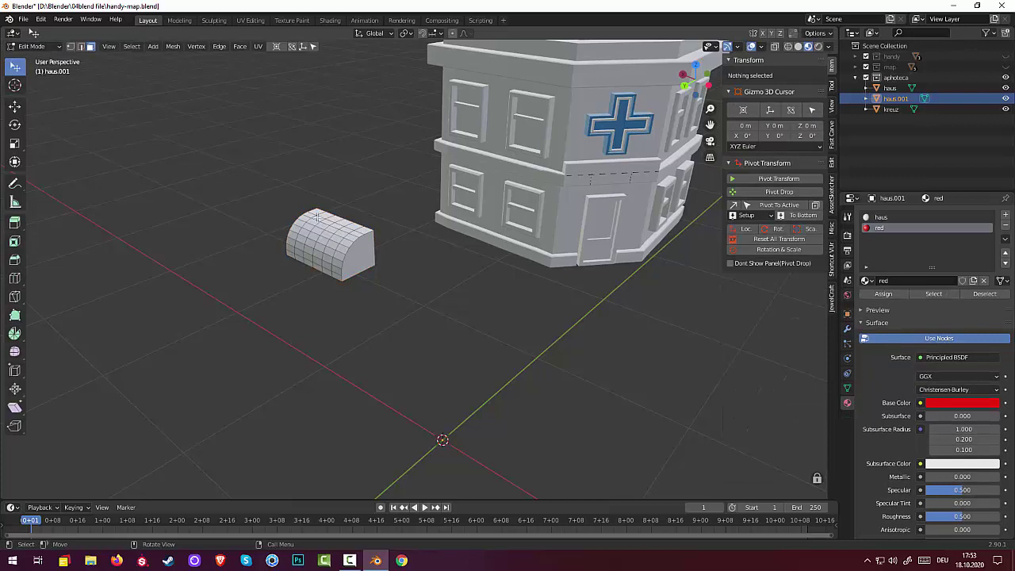
{"action": "left_click", "coordinate": [347, 245]}
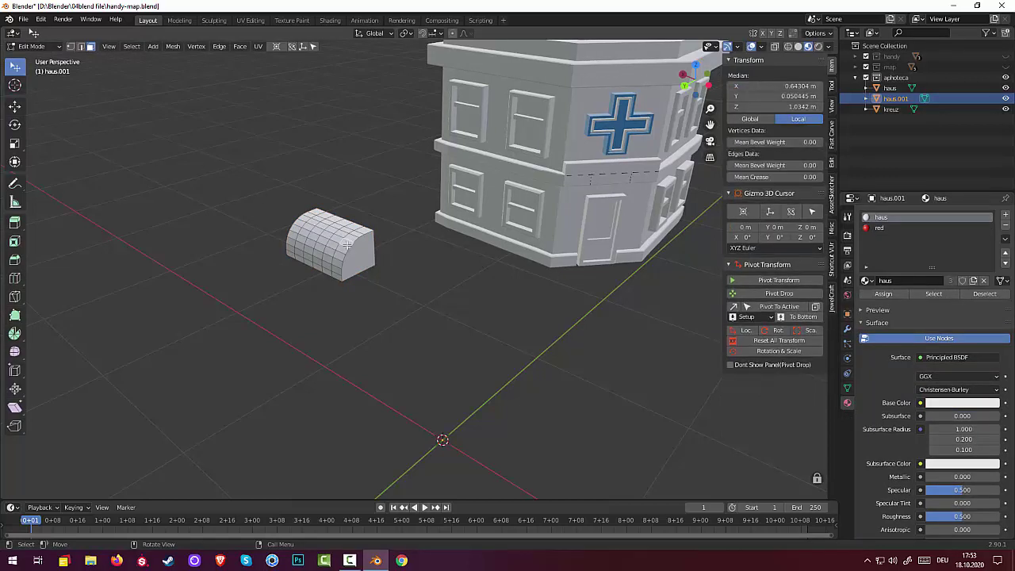
{"action": "left_click", "coordinate": [338, 277]}
{"action": "left_click", "coordinate": [337, 276], "text": "alt"}
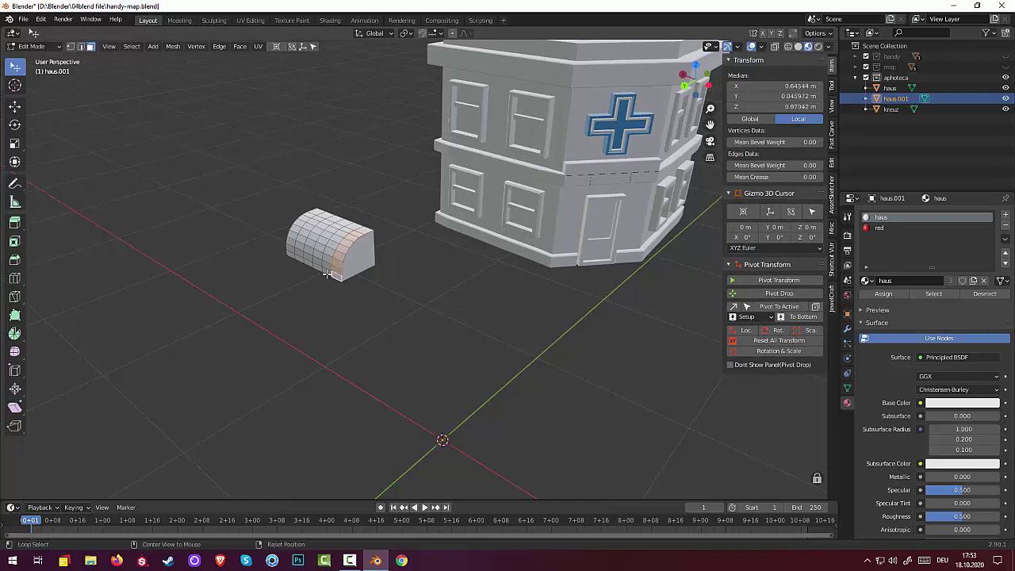
{"action": "left_click", "coordinate": [315, 268], "text": "alt"}
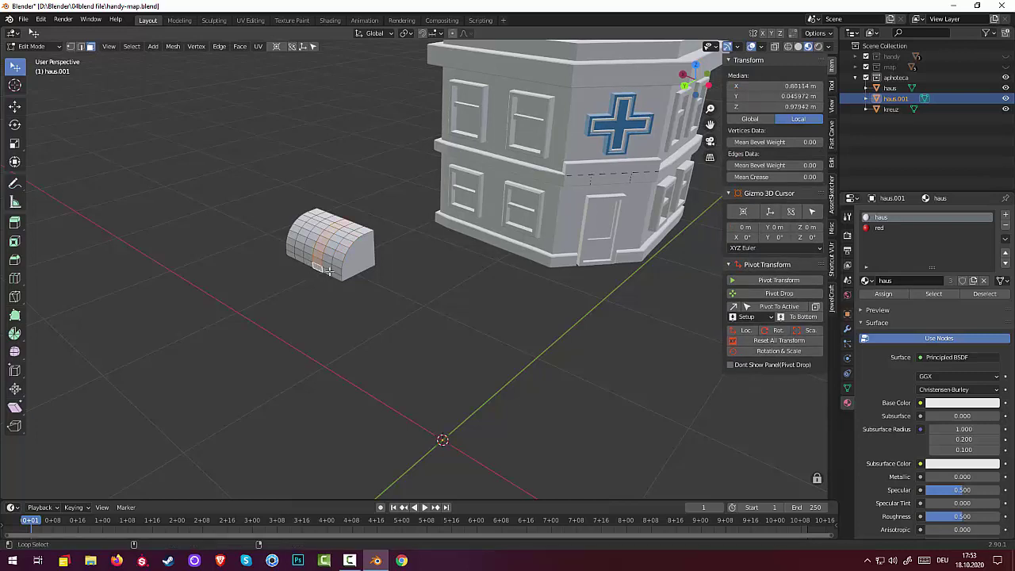
{"action": "left_click", "coordinate": [333, 272], "text": "alt+shift"}
{"action": "left_click", "coordinate": [298, 253], "text": "alt+shift"}
{"action": "left_click", "coordinate": [418, 320]}
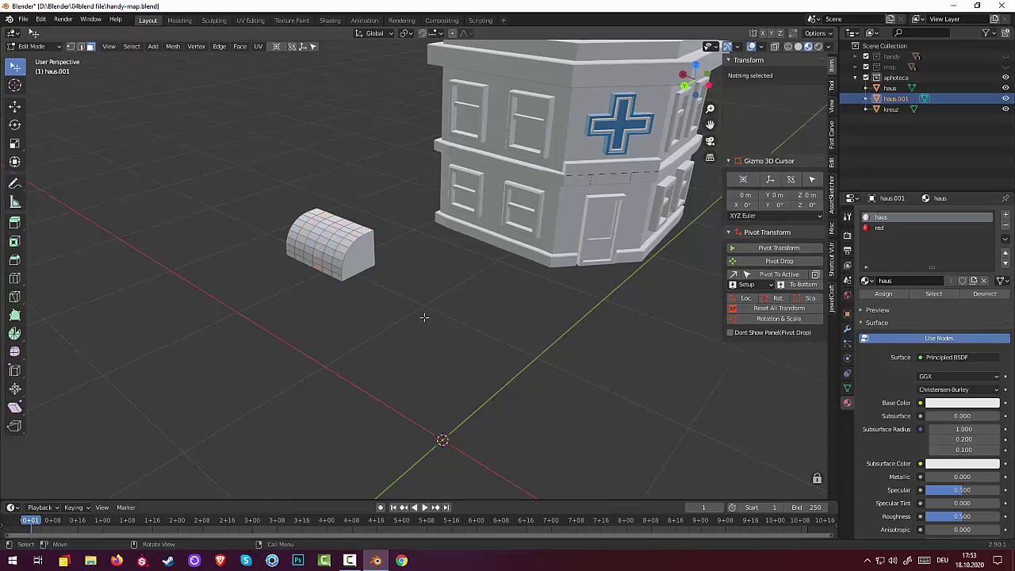
{"action": "left_click", "coordinate": [341, 266], "text": "alt"}
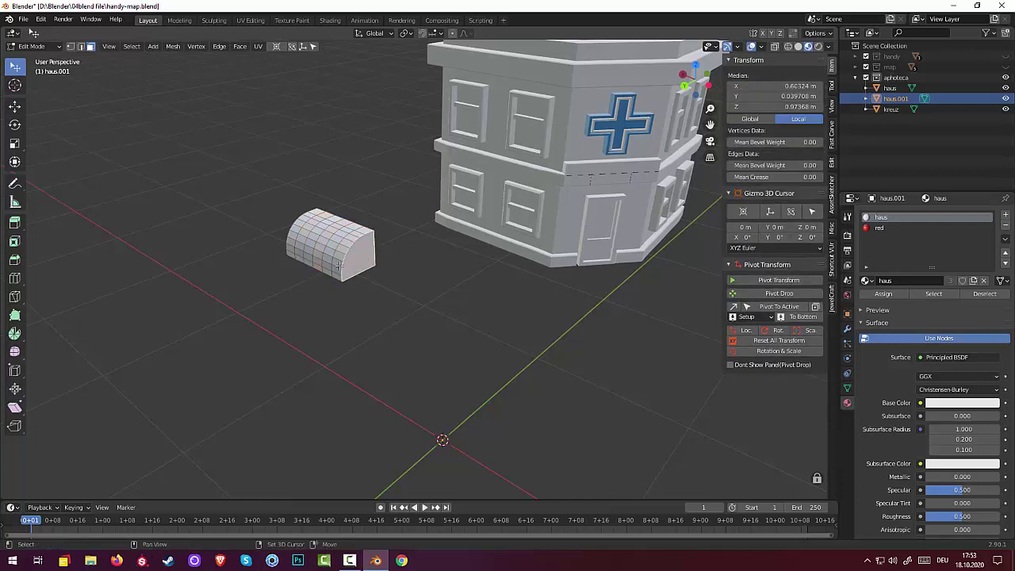
{"action": "left_click", "coordinate": [339, 264], "text": "alt"}
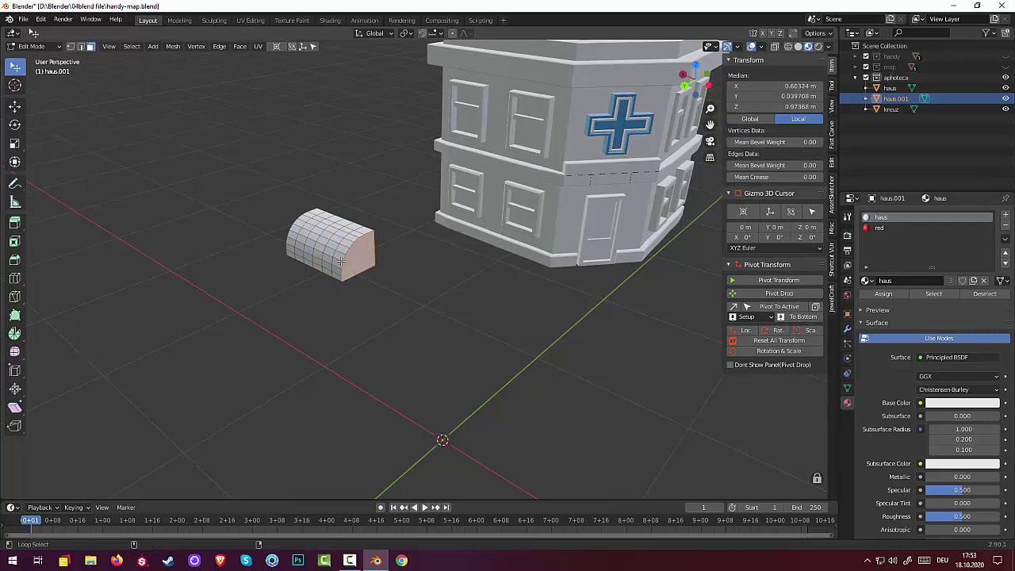
{"action": "left_click", "coordinate": [339, 258], "text": "alt+shift"}
{"action": "left_click", "coordinate": [319, 248], "text": "alt+shift"}
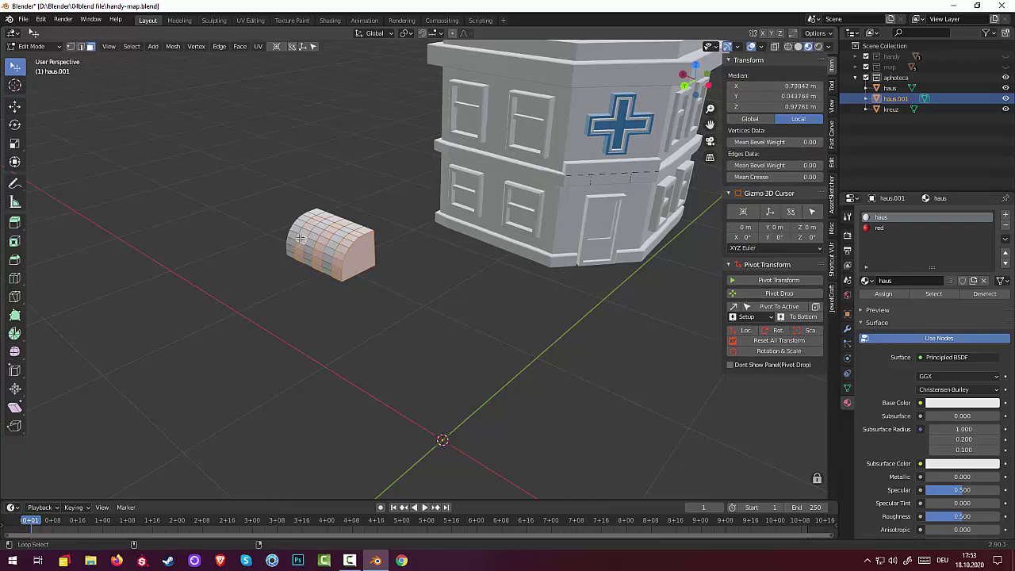
{"action": "left_click", "coordinate": [303, 240], "text": "alt+shift"}
{"action": "middle_click_drag", "start_coordinate": [302, 239], "coordinate": [439, 317]}
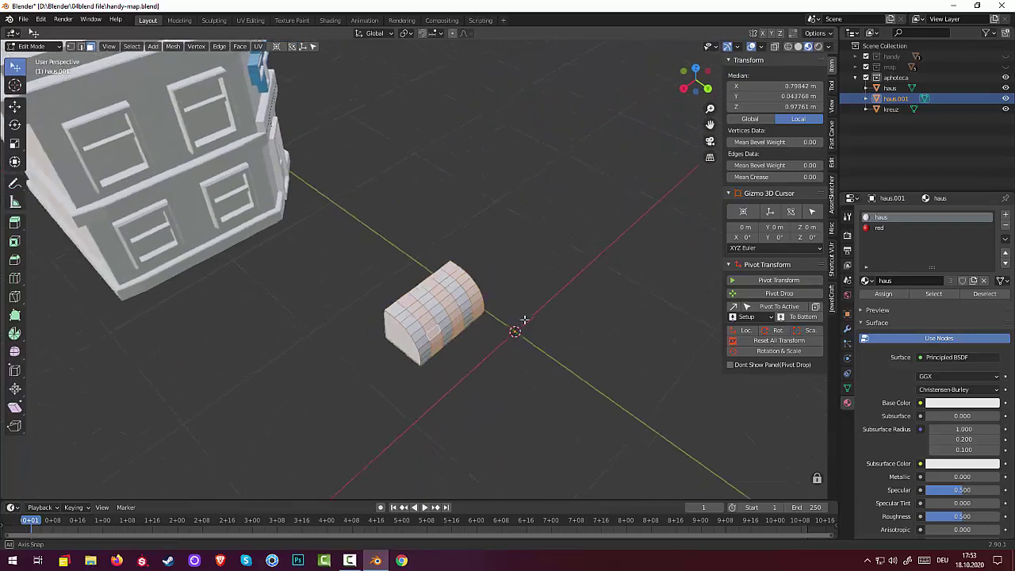
{"action": "left_click", "coordinate": [409, 327], "text": "alt+shift"}
{"action": "left_click", "coordinate": [402, 323], "text": "alt+shift"}
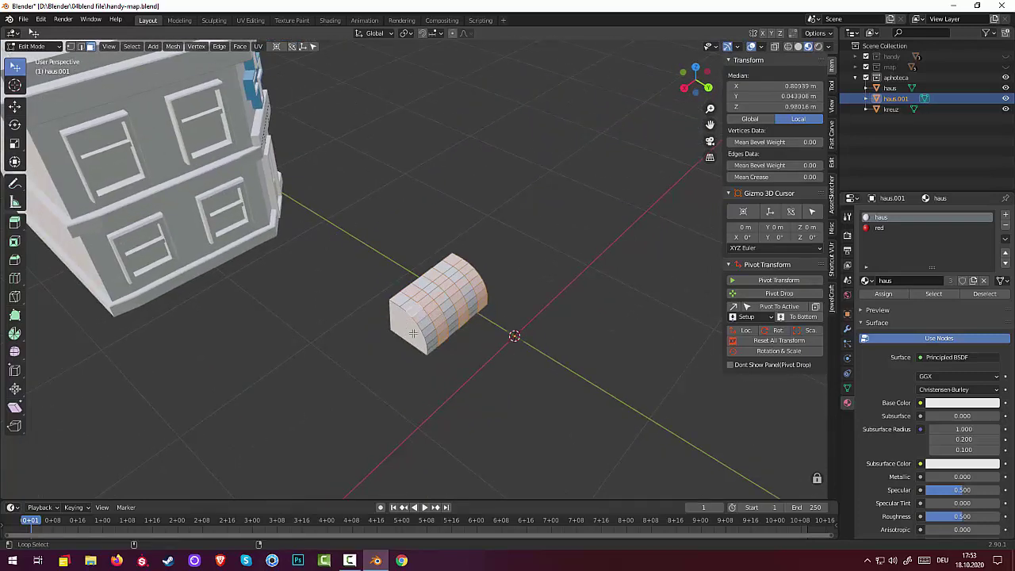
{"action": "mouse_move", "coordinate": [412, 333]}
{"action": "middle_mouse_down"}
{"action": "mouse_move", "coordinate": [468, 339]}
{"action": "mouse_move", "coordinate": [486, 327]}
{"action": "middle_mouse_up"}
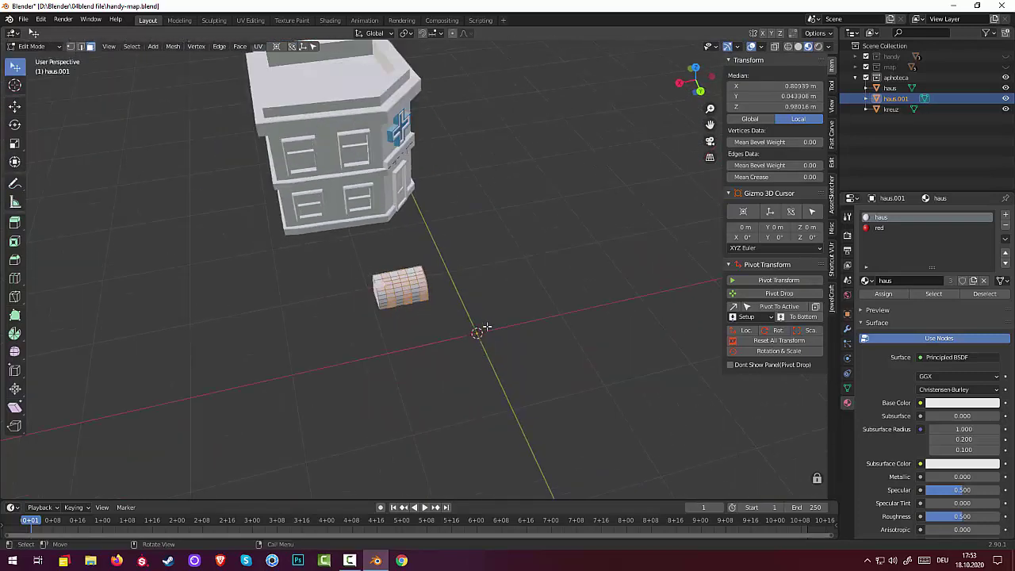
{"action": "scroll", "coordinate": [486, 327], "scroll_direction": "up", "scroll_amount": 2}
{"action": "left_click", "coordinate": [452, 326]}
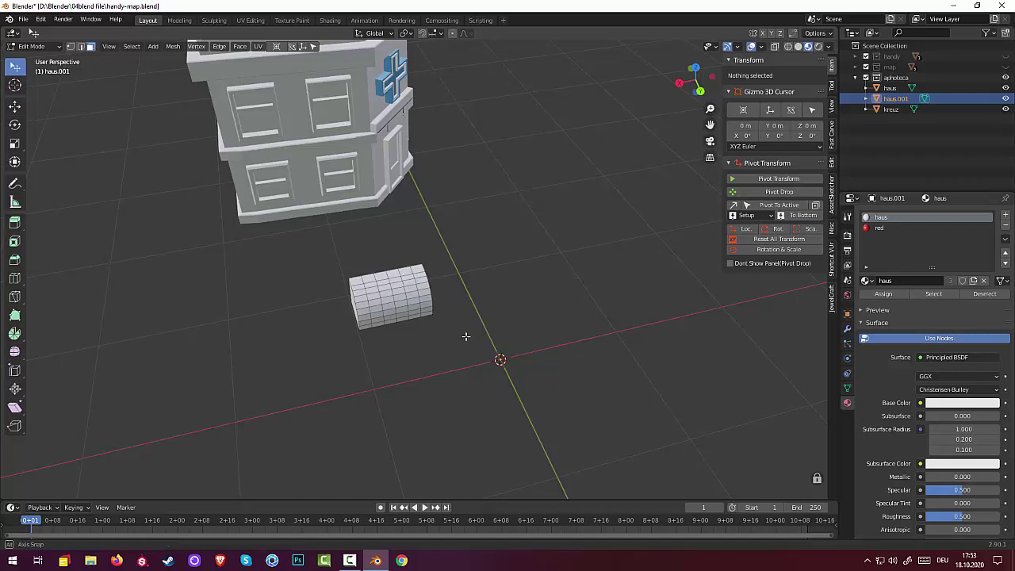
- Extrude the curved piece's end face about 0.08 m along its normal
{"action": "middle_click_drag", "start_coordinate": [458, 337], "coordinate": [507, 323]}
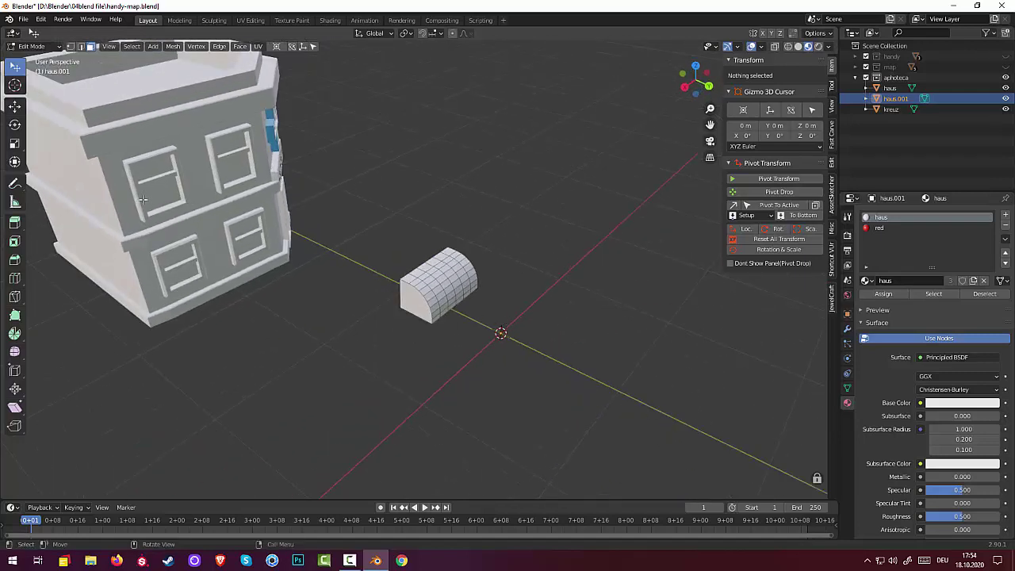
{"action": "left_click", "coordinate": [416, 307]}
{"action": "middle_click_drag", "start_coordinate": [469, 332], "coordinate": [408, 358]}
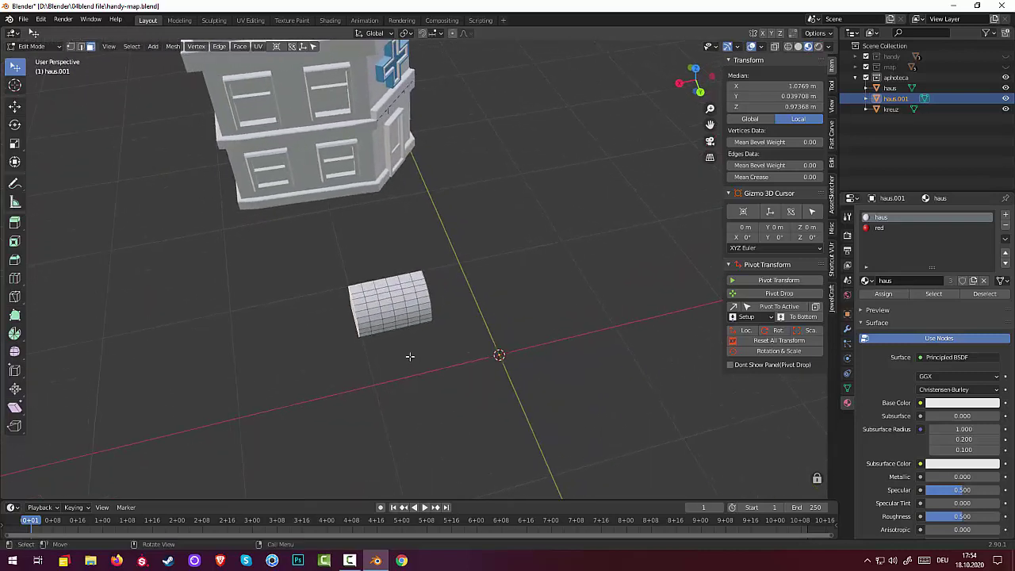
{"action": "key", "text": "e"}
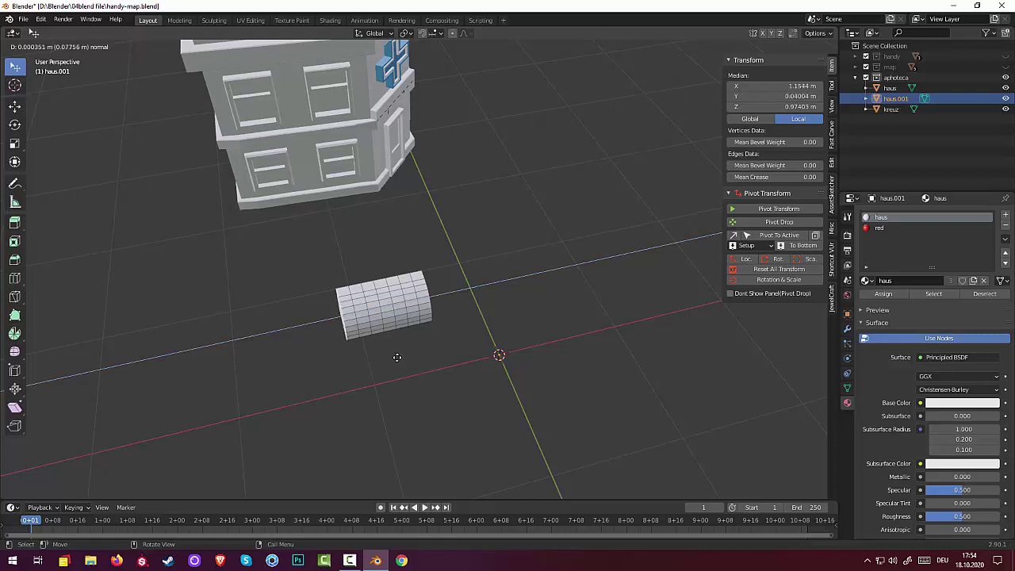
{"action": "left_click", "coordinate": [396, 356]}
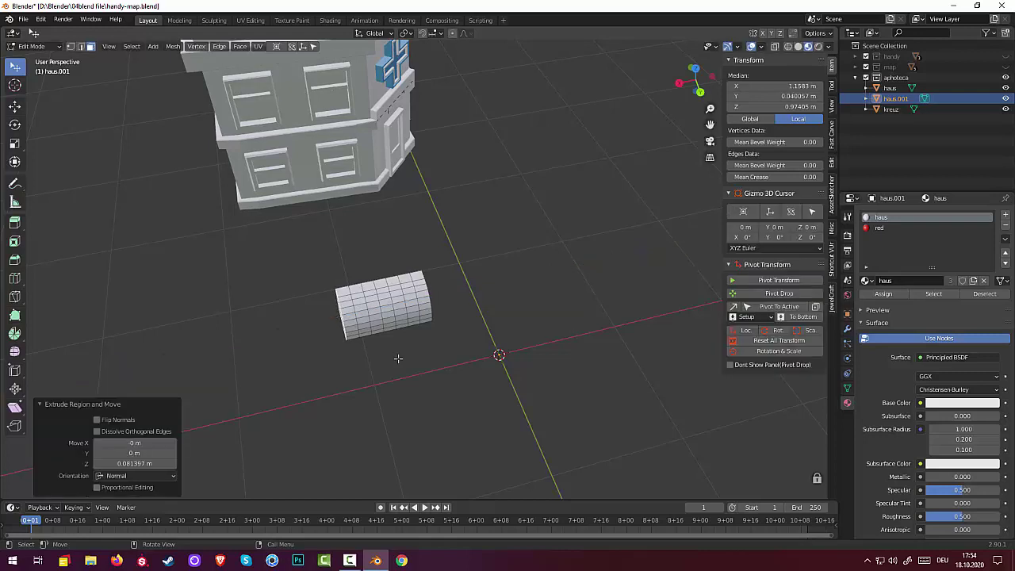
{"action": "mouse_move", "coordinate": [399, 356]}
{"action": "middle_mouse_down"}
{"action": "mouse_move", "coordinate": [409, 350]}
{"action": "mouse_move", "coordinate": [388, 344]}
{"action": "middle_mouse_up"}
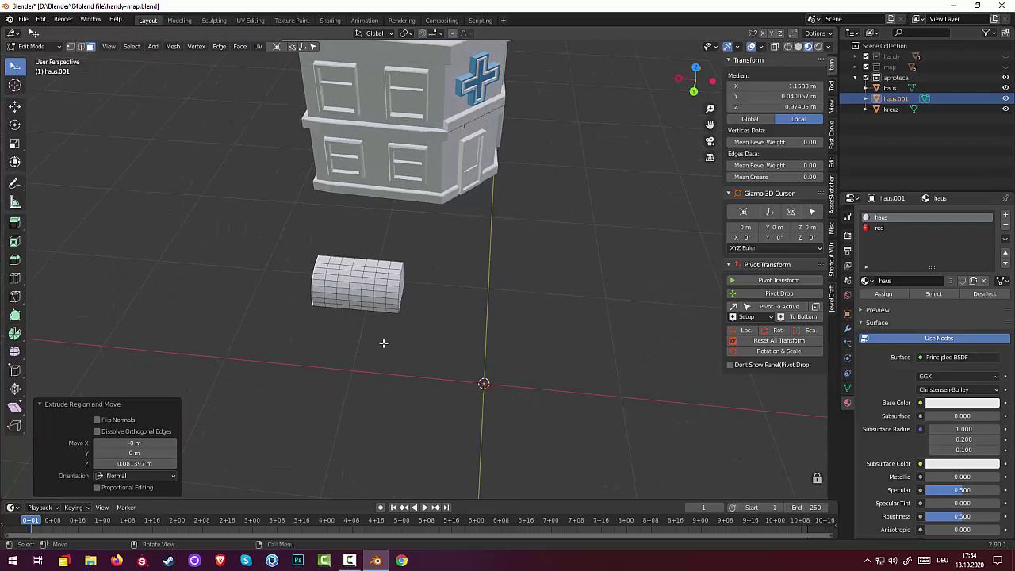
{"action": "left_click", "coordinate": [361, 294]}
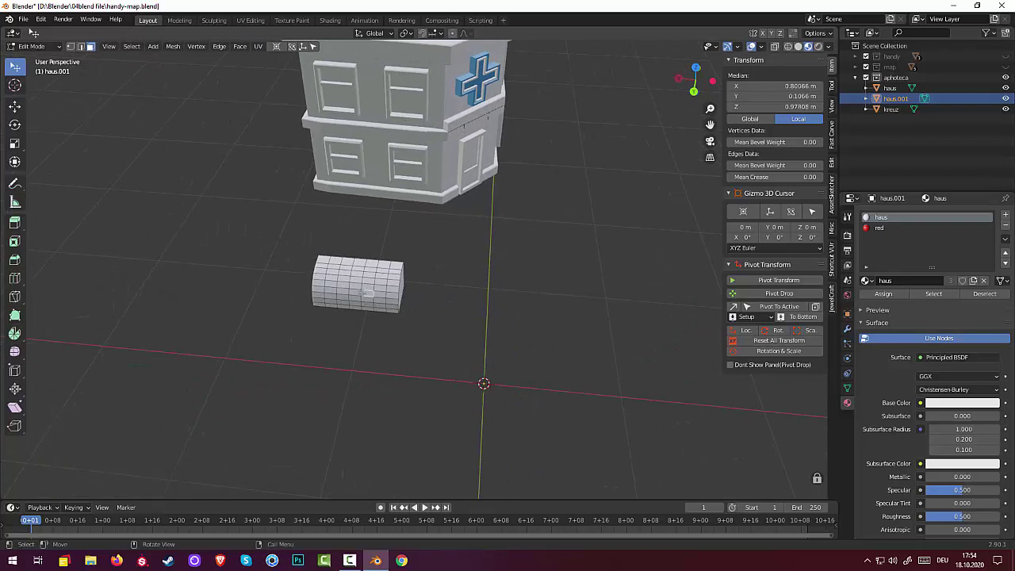
{"action": "left_click", "coordinate": [401, 295]}
{"action": "middle_click_drag", "start_coordinate": [365, 303], "coordinate": [383, 312]}
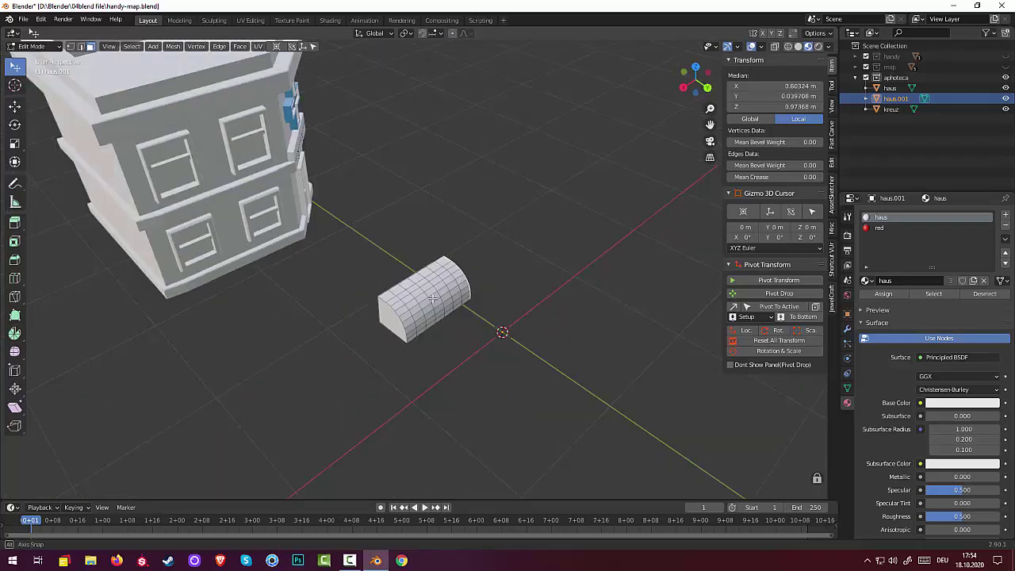
- Assign the red material to the awning's curved end cap
{"action": "left_click", "coordinate": [389, 314]}
{"action": "left_click", "coordinate": [872, 228]}
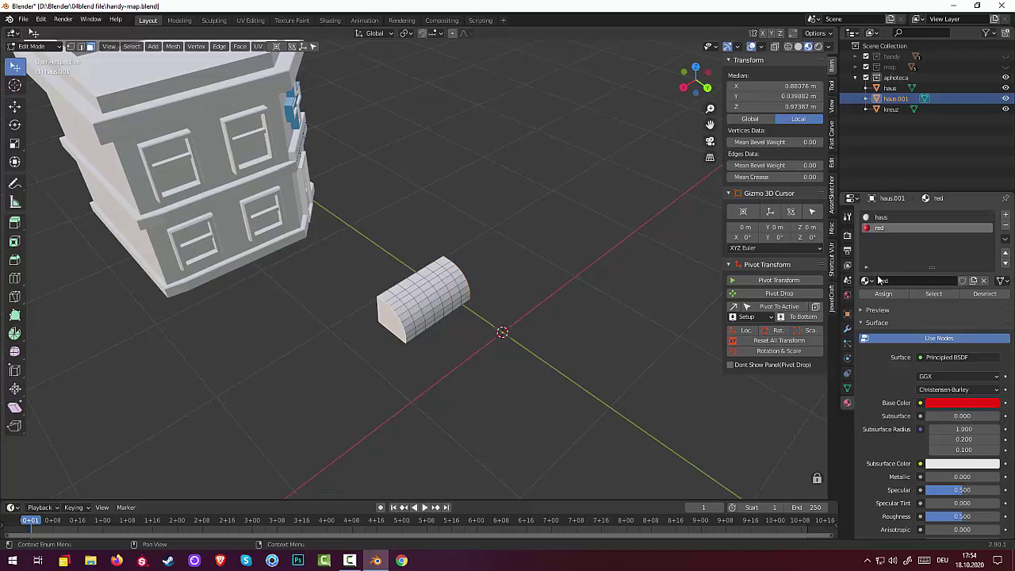
{"action": "left_click", "coordinate": [880, 292]}
{"action": "left_click", "coordinate": [381, 297]}
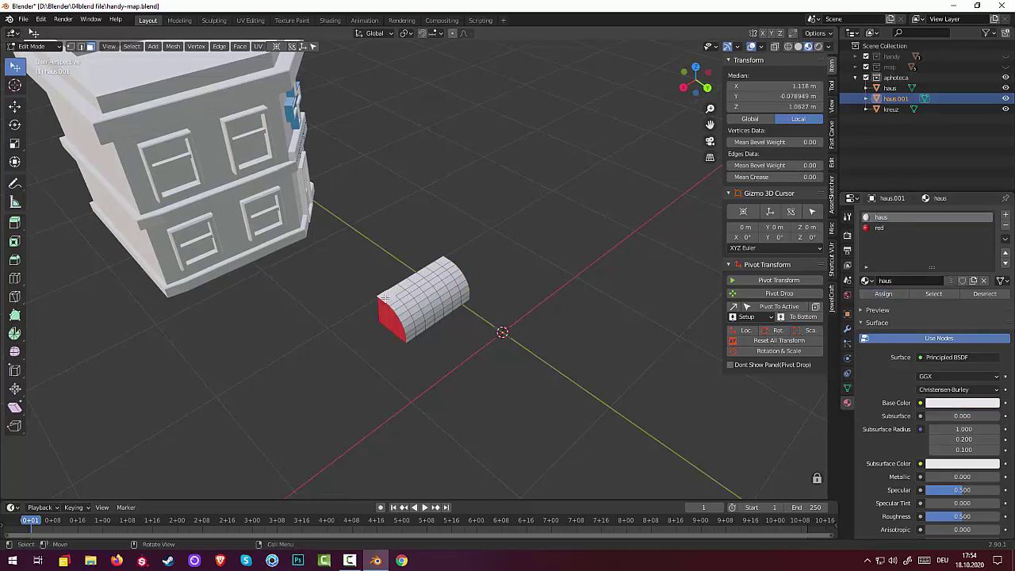
{"action": "left_click", "coordinate": [409, 337], "text": "shift"}
{"action": "left_click", "coordinate": [403, 327], "text": "shift"}
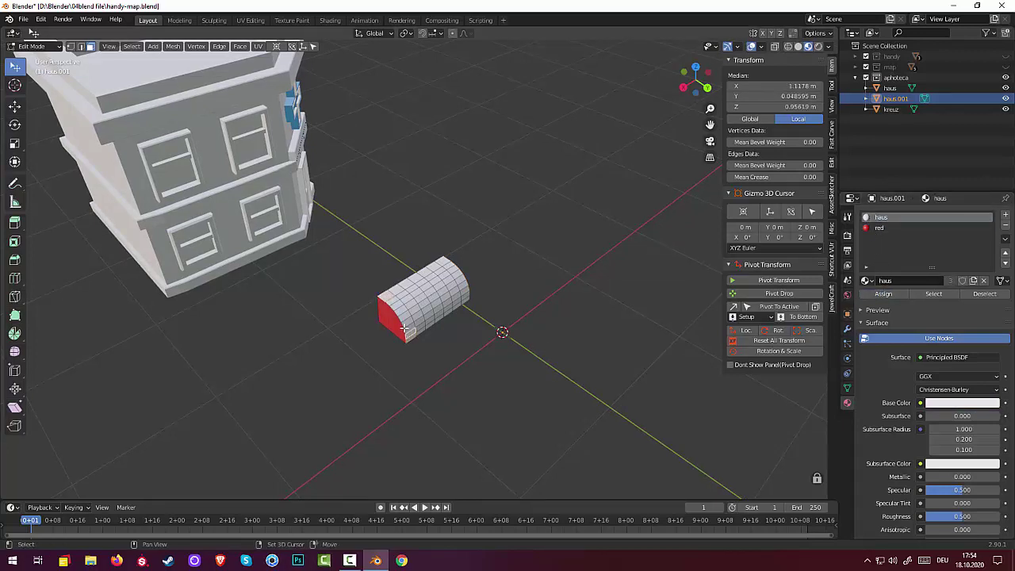
{"action": "key", "text": "alt+a"}
- Assign red to four alternating face loops to create red and white stripes
{"action": "left_click", "coordinate": [410, 325], "text": "alt"}
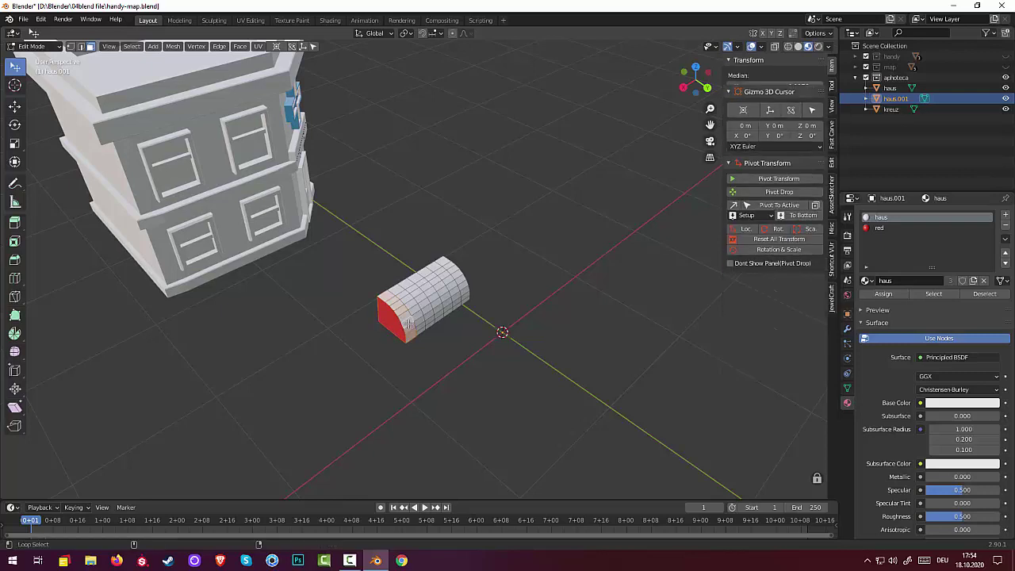
{"action": "left_click", "coordinate": [428, 315], "text": "alt"}
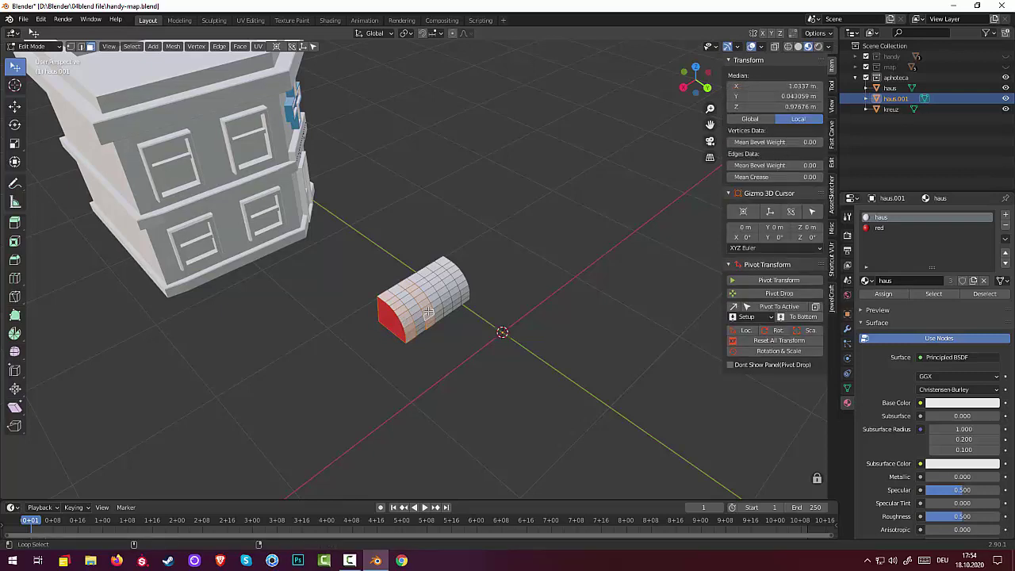
{"action": "left_click", "coordinate": [448, 303], "text": "alt+shift"}
{"action": "left_click", "coordinate": [468, 291], "text": "alt+shift"}
{"action": "mouse_move", "coordinate": [508, 288]}
{"action": "middle_mouse_down"}
{"action": "mouse_move", "coordinate": [413, 293]}
{"action": "mouse_move", "coordinate": [563, 294]}
{"action": "middle_mouse_up"}
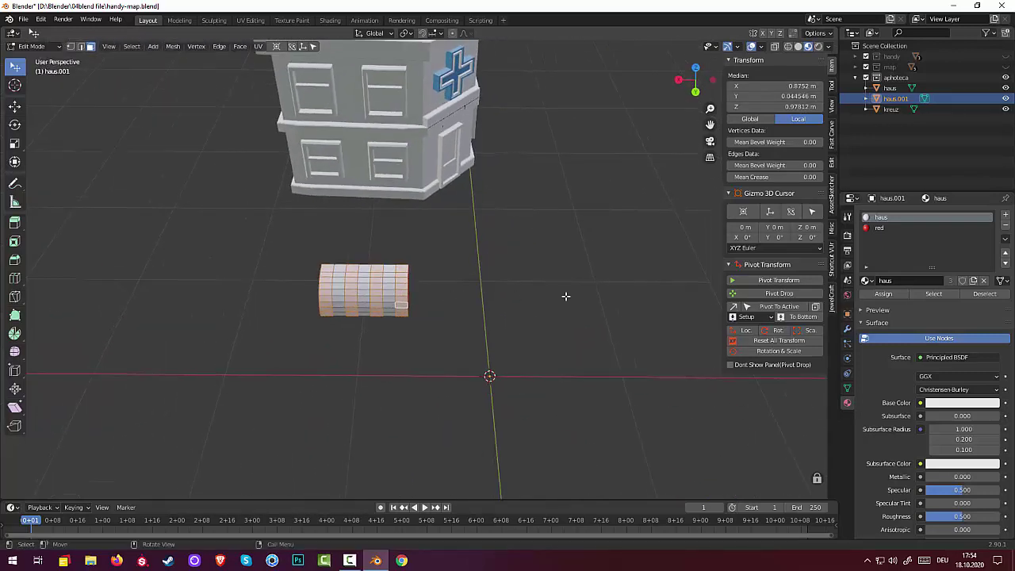
{"action": "left_click", "coordinate": [874, 228]}
{"action": "left_click", "coordinate": [880, 294]}
{"action": "key", "text": "alt+a"}
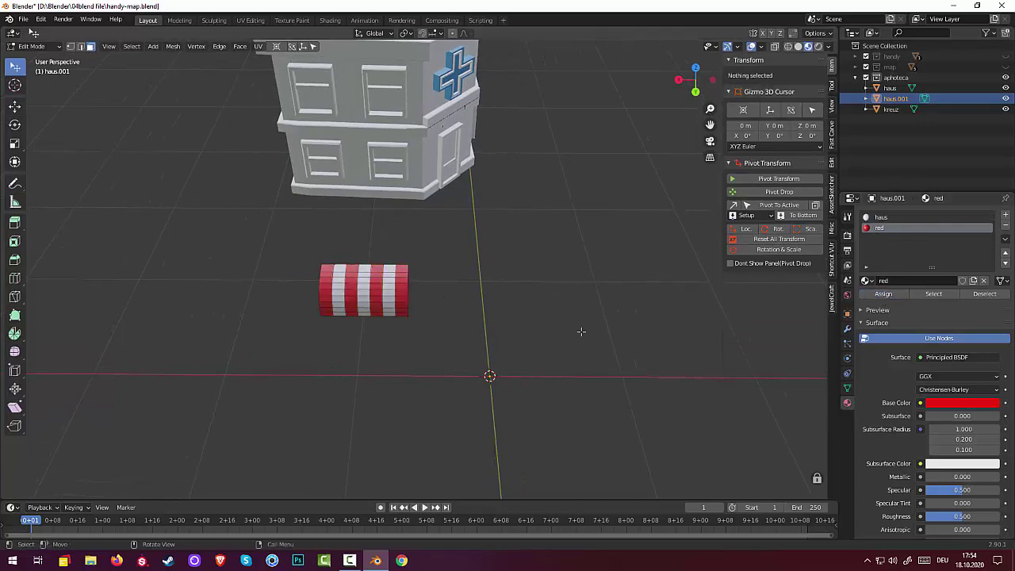
- Return the striped awning to Object Mode and select the whole object
{"action": "middle_click_drag", "start_coordinate": [579, 330], "coordinate": [513, 327]}
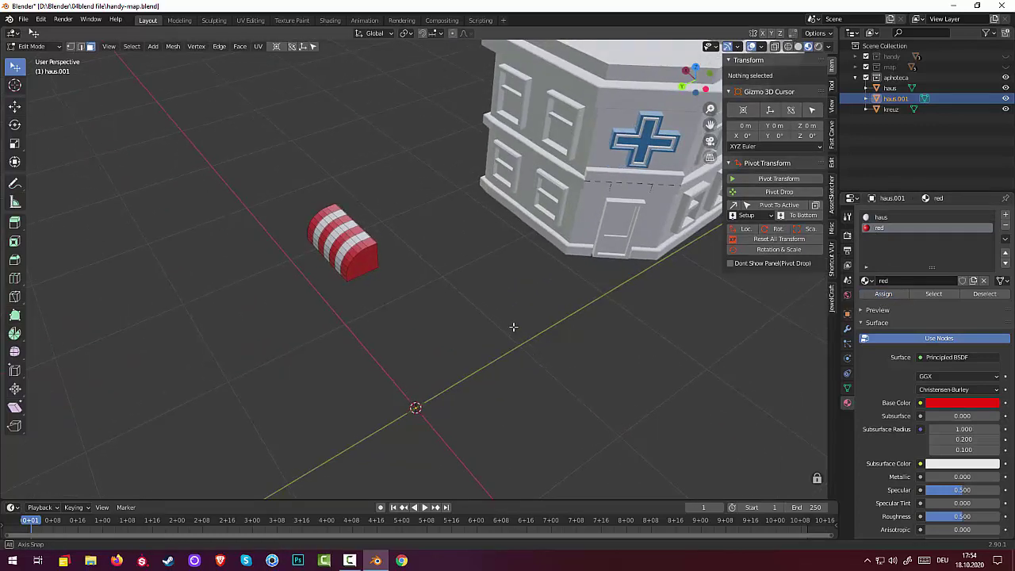
{"action": "mouse_move", "coordinate": [512, 327]}
{"action": "middle_mouse_down"}
{"action": "mouse_move", "coordinate": [578, 306]}
{"action": "mouse_move", "coordinate": [562, 332]}
{"action": "mouse_move", "coordinate": [532, 323]}
{"action": "middle_mouse_up"}
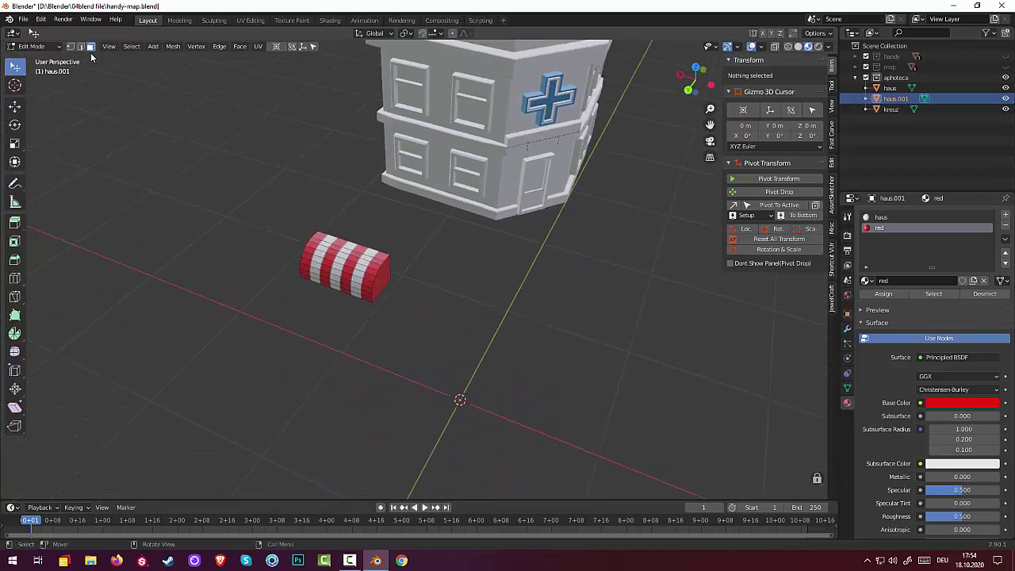
{"action": "left_click", "coordinate": [320, 264]}
{"action": "mouse_move", "coordinate": [404, 283]}
{"action": "middle_mouse_down"}
{"action": "mouse_move", "coordinate": [399, 291]}
{"action": "mouse_move", "coordinate": [230, 229]}
{"action": "middle_mouse_up"}
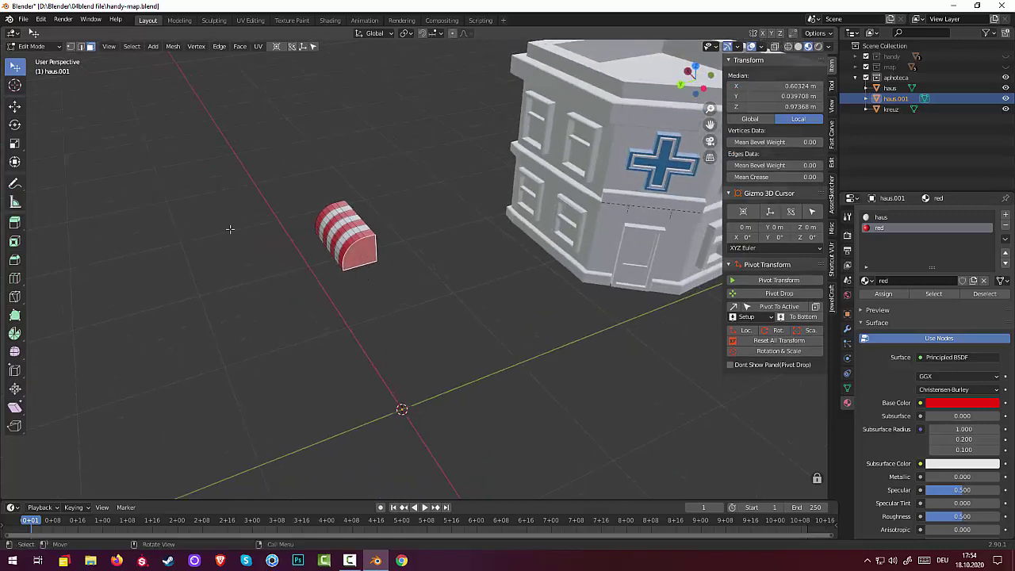
{"action": "left_click", "coordinate": [31, 46]}
{"action": "left_click", "coordinate": [32, 56]}
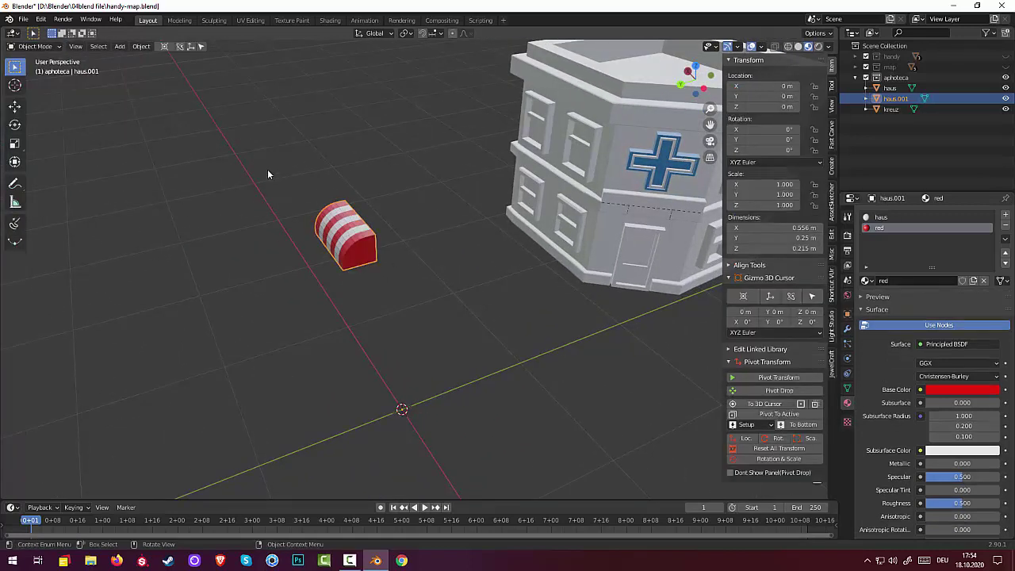
{"action": "mouse_move", "coordinate": [263, 160]}
{"action": "left_mouse_down"}
{"action": "mouse_move", "coordinate": [334, 264]}
{"action": "mouse_move", "coordinate": [416, 303]}
{"action": "left_mouse_up"}
{"action": "mouse_move", "coordinate": [423, 302]}
{"action": "middle_mouse_down"}
{"action": "mouse_move", "coordinate": [470, 320]}
{"action": "mouse_move", "coordinate": [448, 295]}
{"action": "middle_mouse_up"}
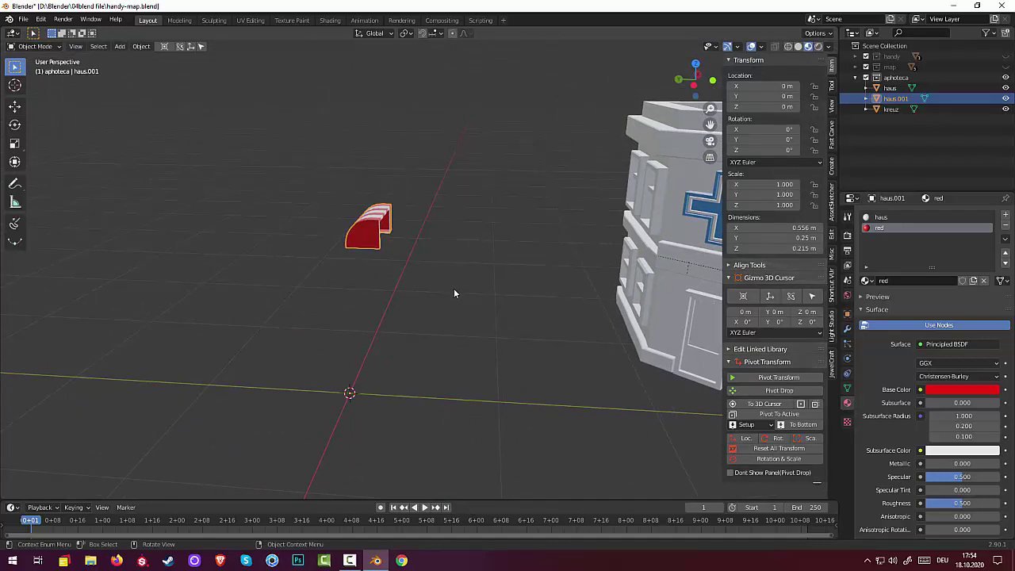
- Move the awning onto the building's ground-floor front at Y −1.975 m, Z −0.213 m
{"action": "key", "text": "KP_3"}
{"action": "key", "text": "KP_1"}
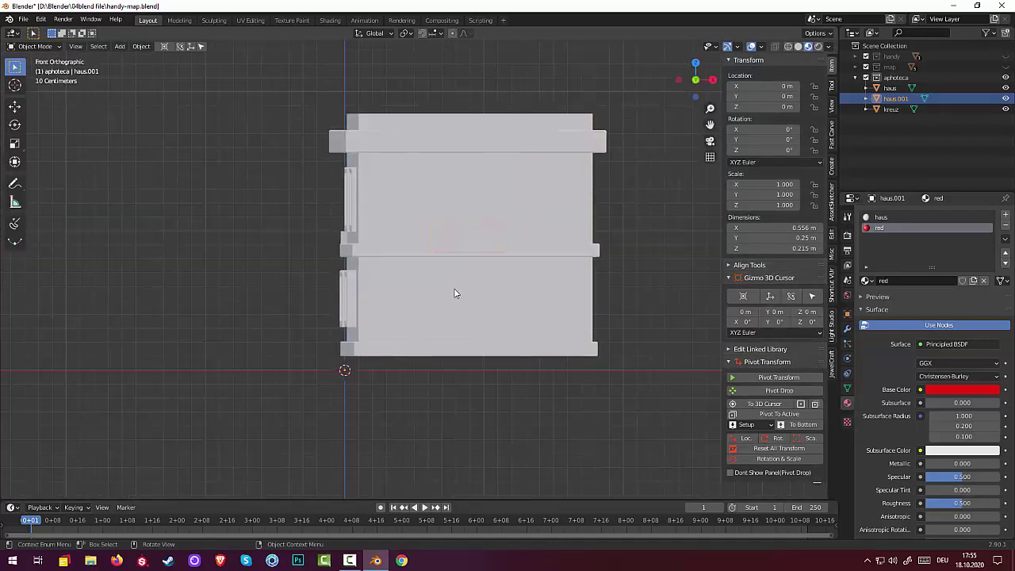
{"action": "key", "text": "ctrl+KP_1"}
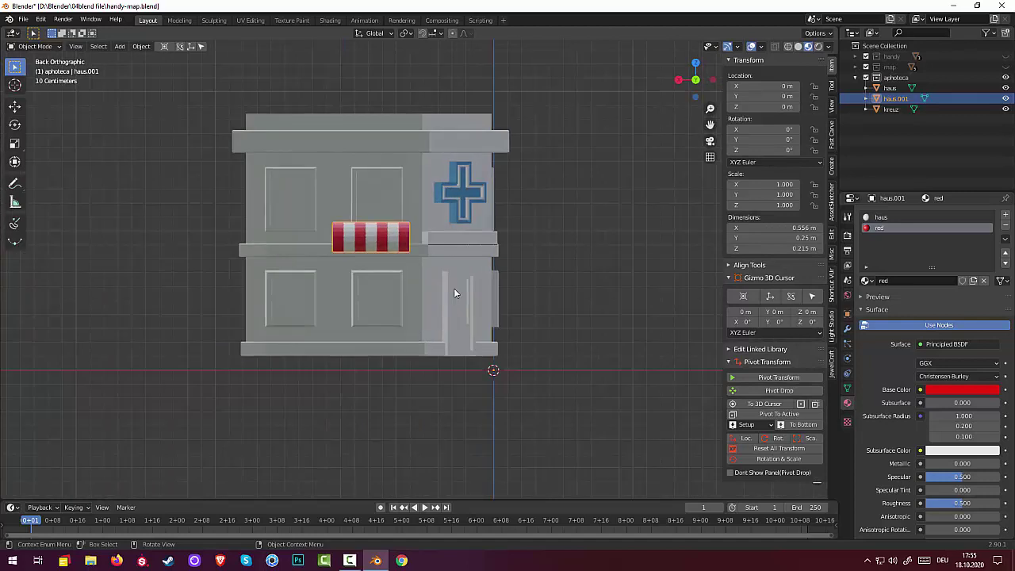
{"action": "key", "text": "KP_1"}
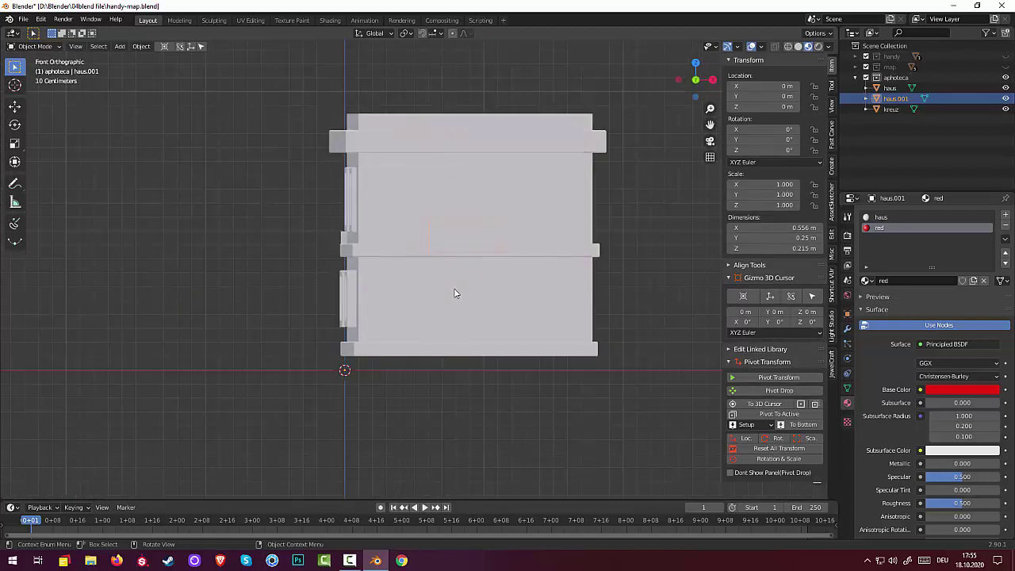
{"action": "key", "text": "KP_3"}
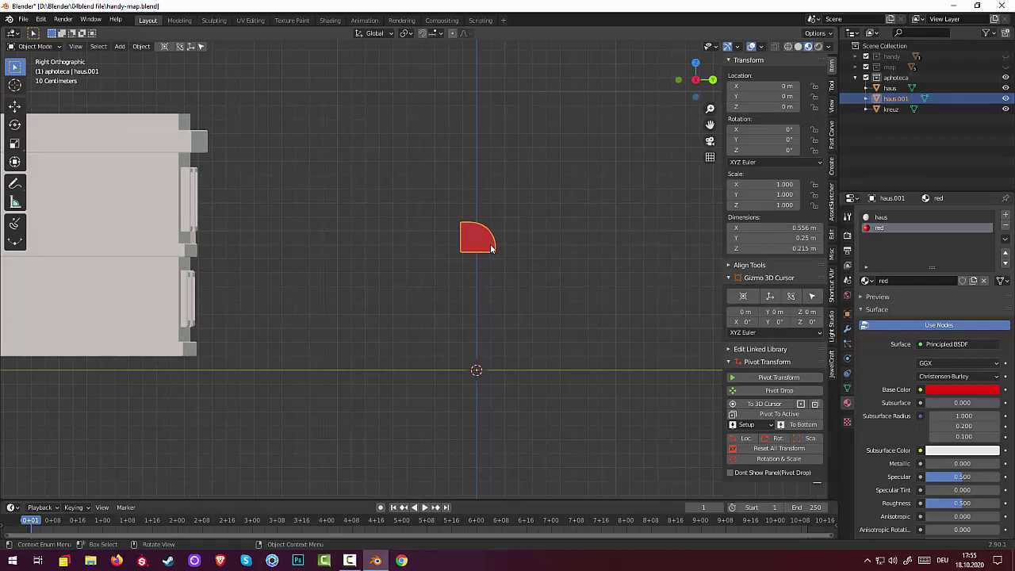
{"action": "key", "text": "g"}
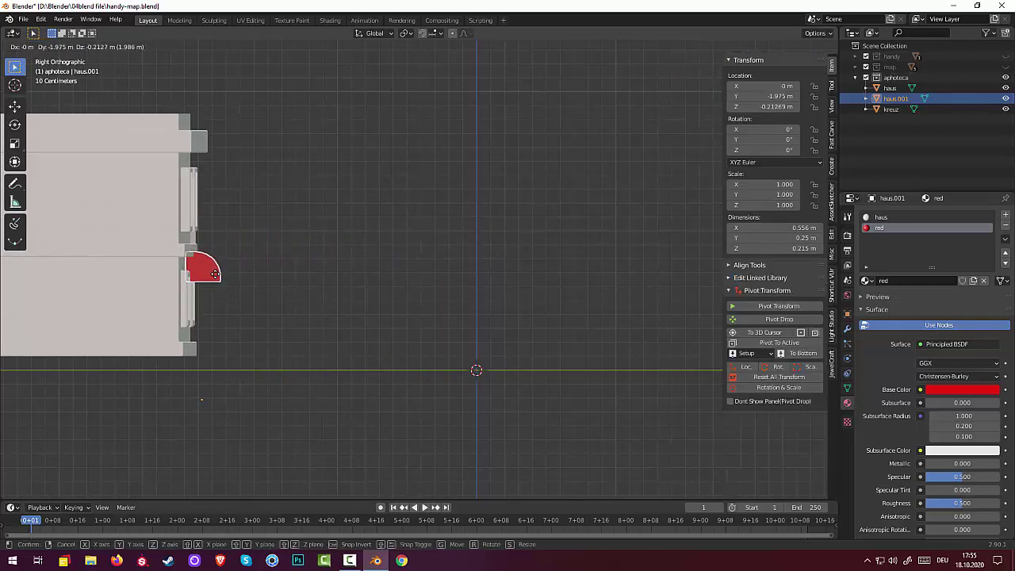
{"action": "left_click", "coordinate": [215, 273]}
{"action": "middle_click_drag", "start_coordinate": [342, 283], "coordinate": [237, 292]}
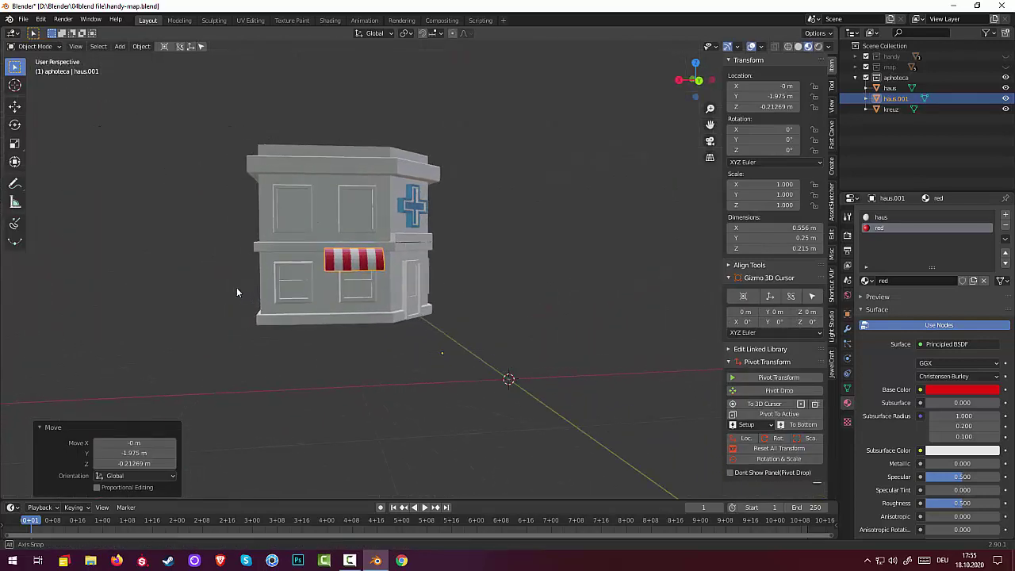
- Scale the awning down to 0.872 of its size
{"action": "key", "text": "s"}
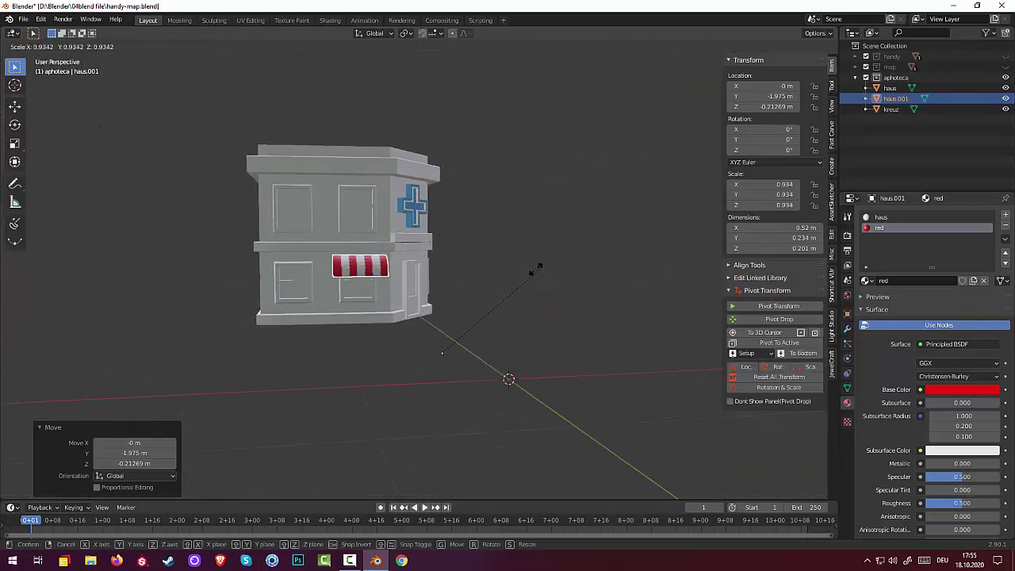
{"action": "left_click", "coordinate": [531, 275]}
{"action": "left_click", "coordinate": [141, 46]}
{"action": "mouse_move", "coordinate": [158, 69]}
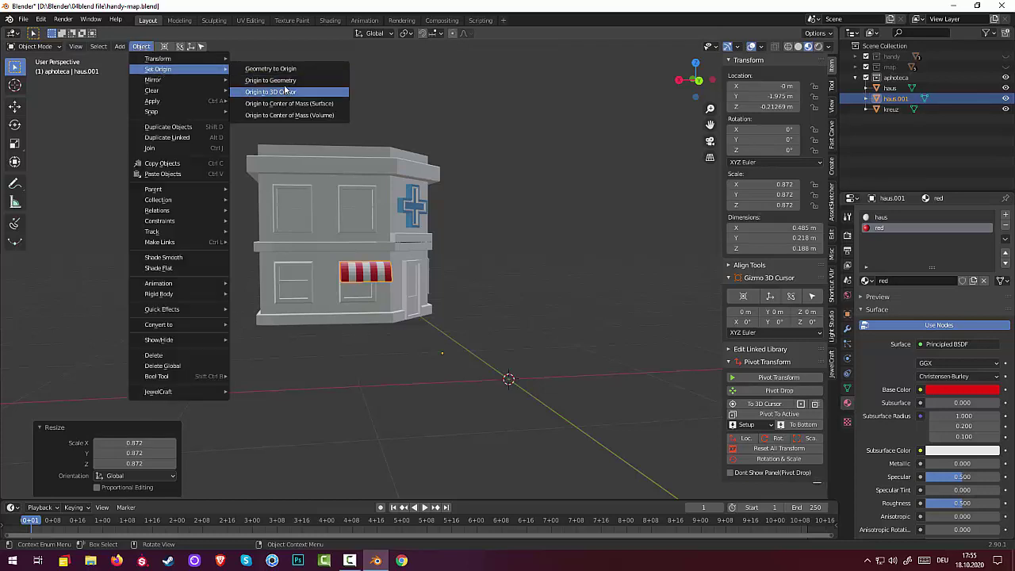
- Set the awning's origin to its own geometry
{"action": "left_click", "coordinate": [284, 82]}
{"action": "middle_click_drag", "start_coordinate": [441, 247], "coordinate": [413, 232]}
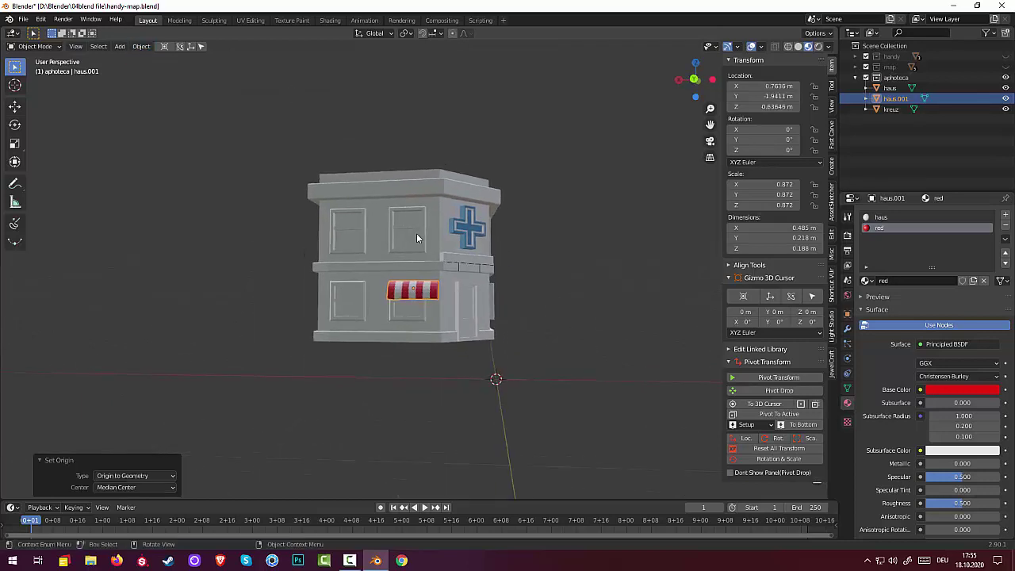
{"action": "key", "text": "KP_3"}
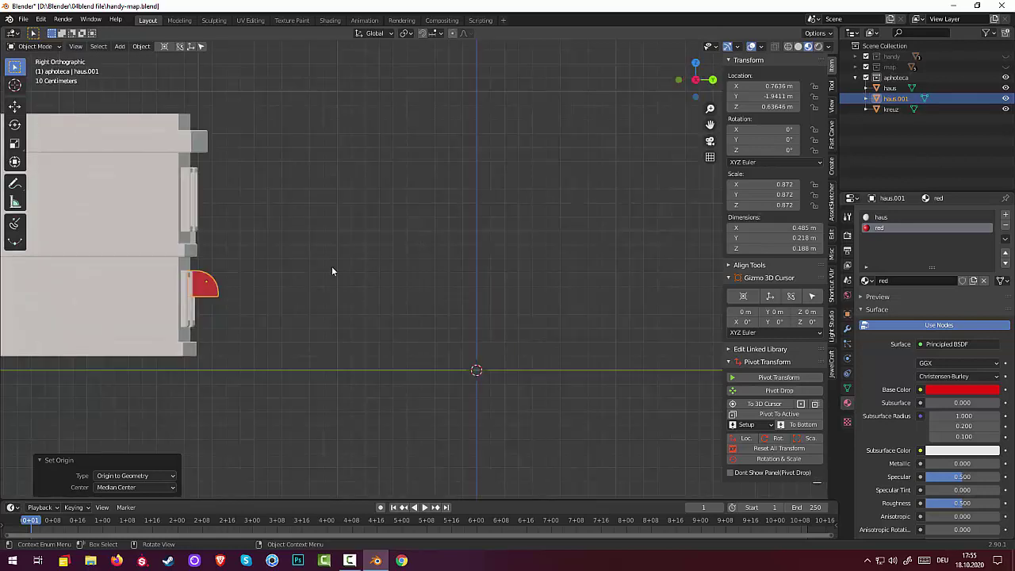
{"action": "mouse_move", "coordinate": [319, 298]}
{"action": "middle_mouse_down"}
{"action": "mouse_move", "coordinate": [292, 313]}
{"action": "mouse_move", "coordinate": [231, 288]}
{"action": "mouse_move", "coordinate": [215, 302]}
{"action": "middle_mouse_up"}
- Raise the awning slightly along Z on the front wall
{"action": "left_click", "coordinate": [392, 272]}
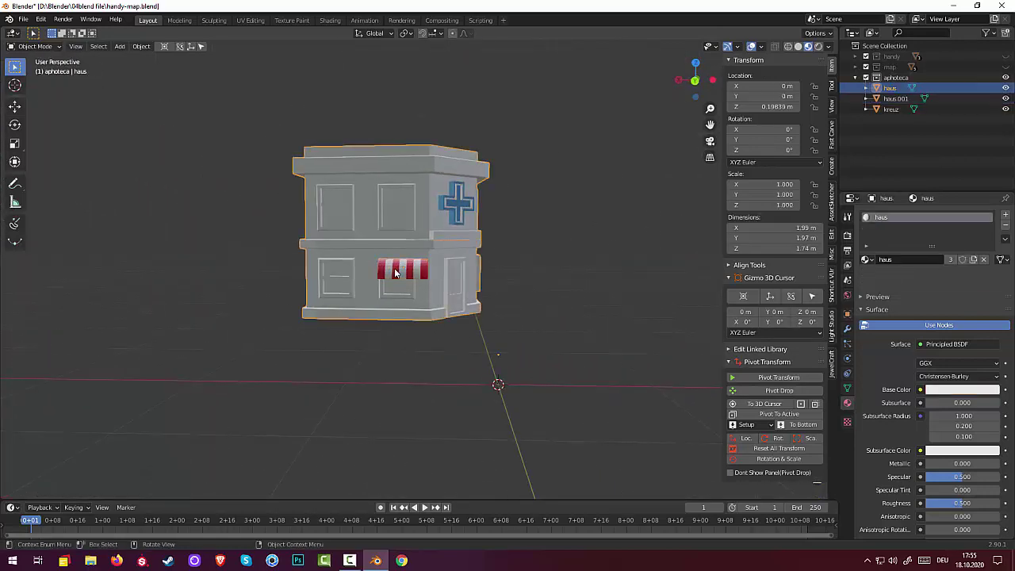
{"action": "left_click", "coordinate": [397, 273]}
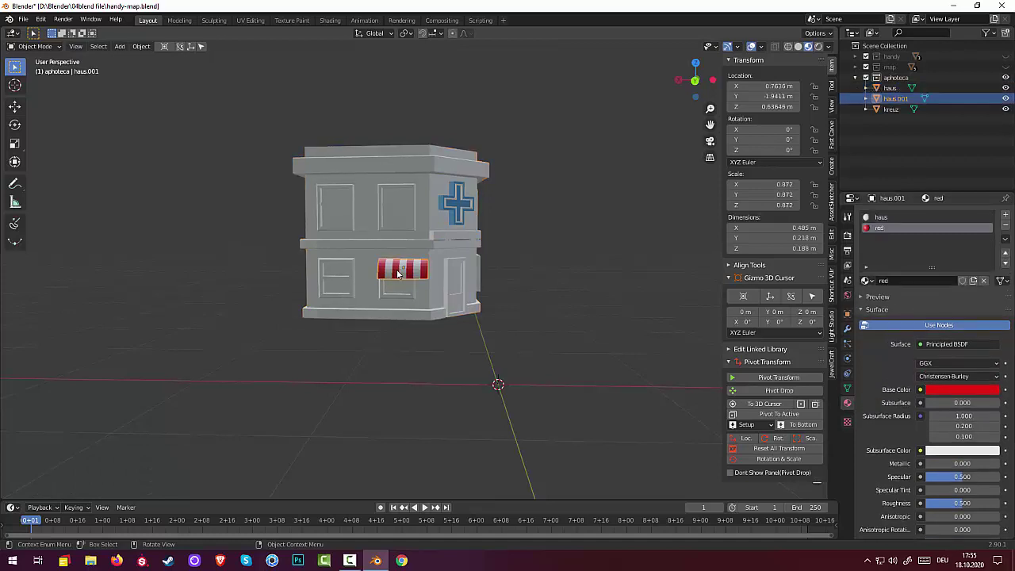
{"action": "key", "text": "g"}
{"action": "key", "text": "z"}
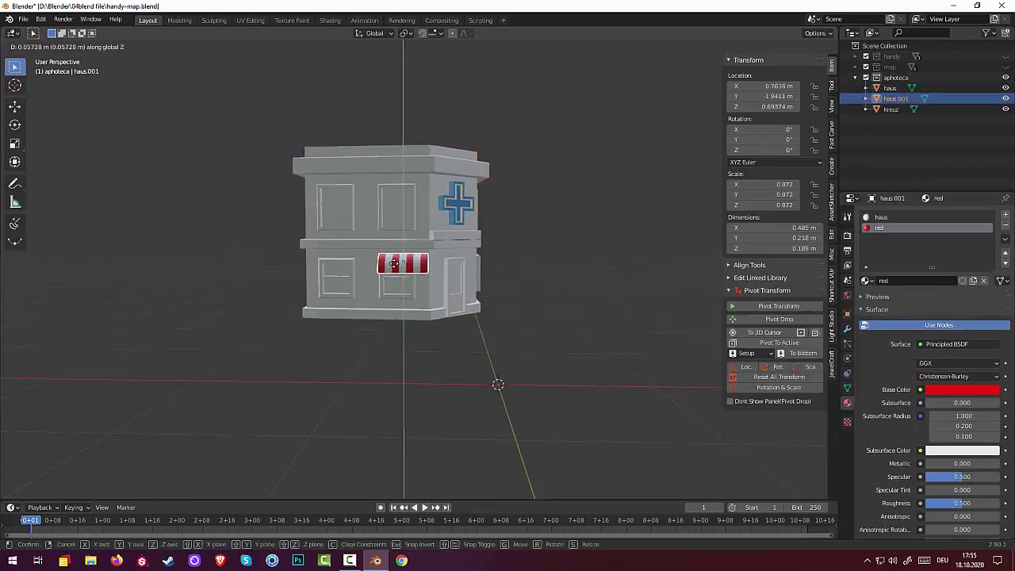
{"action": "left_click", "coordinate": [393, 263]}
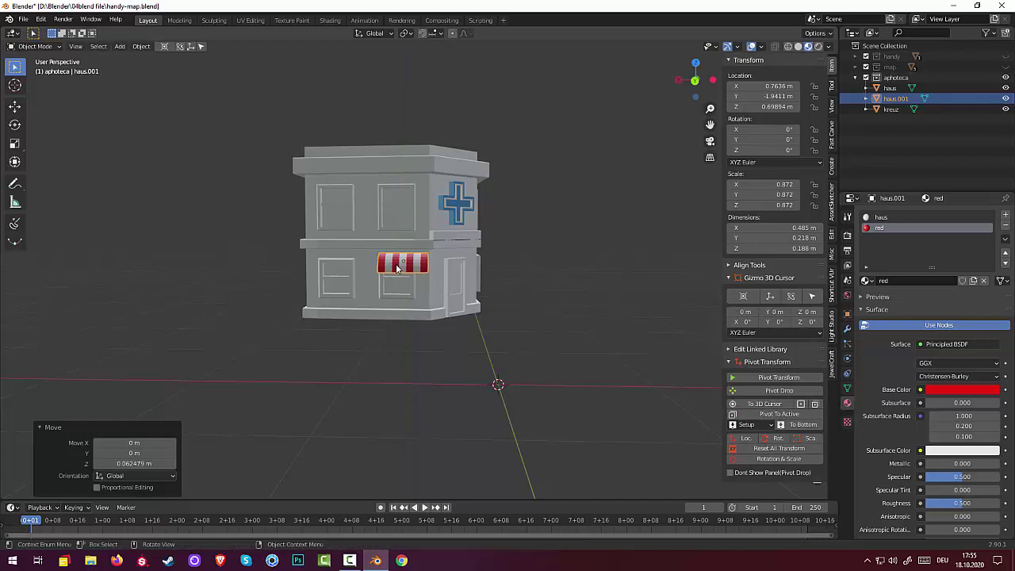
- Slide the awning 0.032432 m along X to about X 0.796 m
{"action": "left_click", "coordinate": [398, 269]}
{"action": "scroll", "coordinate": [393, 298], "scroll_direction": "up", "scroll_amount": 3}
{"action": "mouse_move", "coordinate": [394, 298]}
{"action": "middle_mouse_down"}
{"action": "mouse_move", "coordinate": [351, 324]}
{"action": "mouse_move", "coordinate": [439, 196]}
{"action": "middle_mouse_up"}
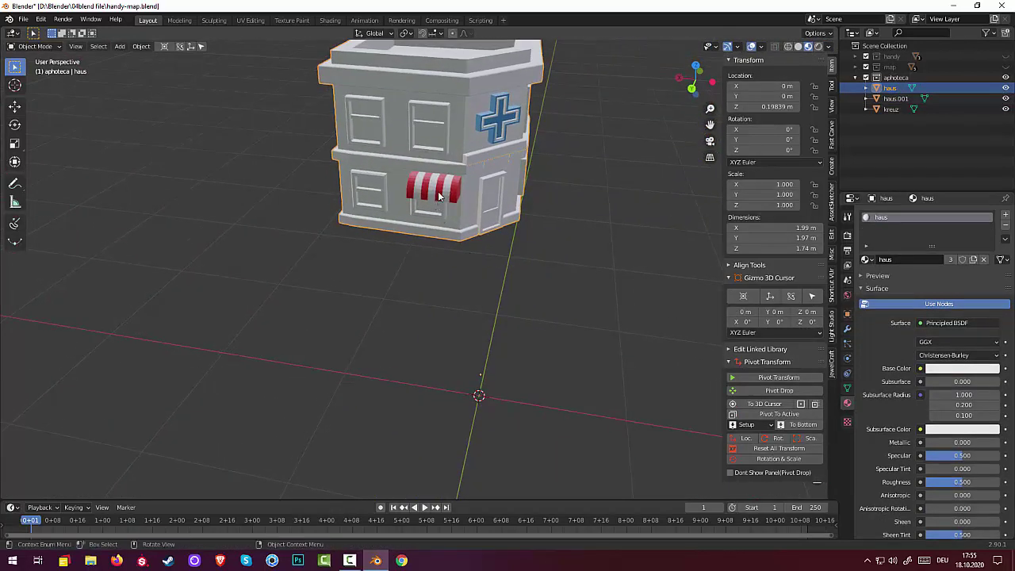
{"action": "left_click", "coordinate": [439, 196]}
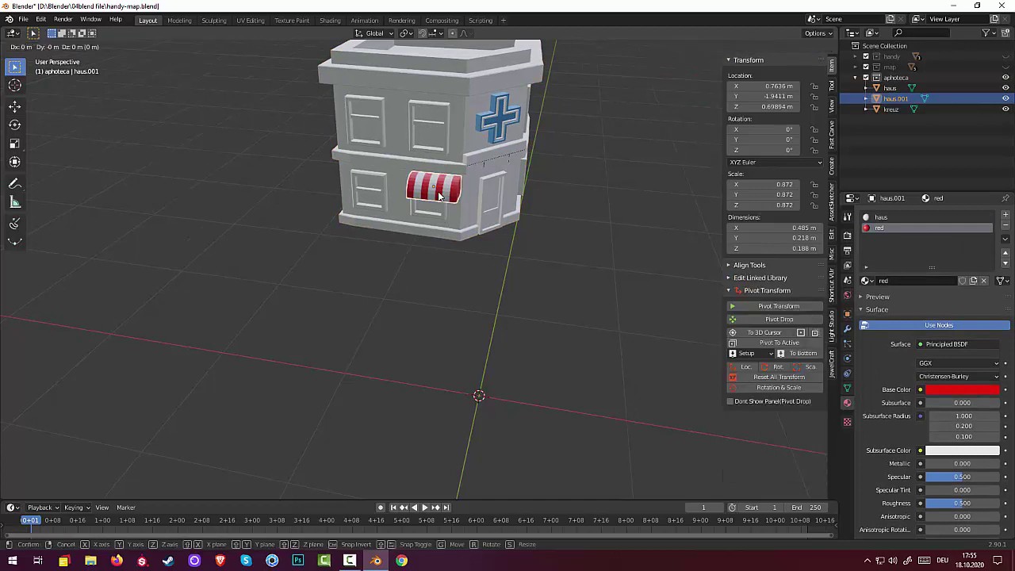
{"action": "key", "text": "g"}
{"action": "key", "text": "x"}
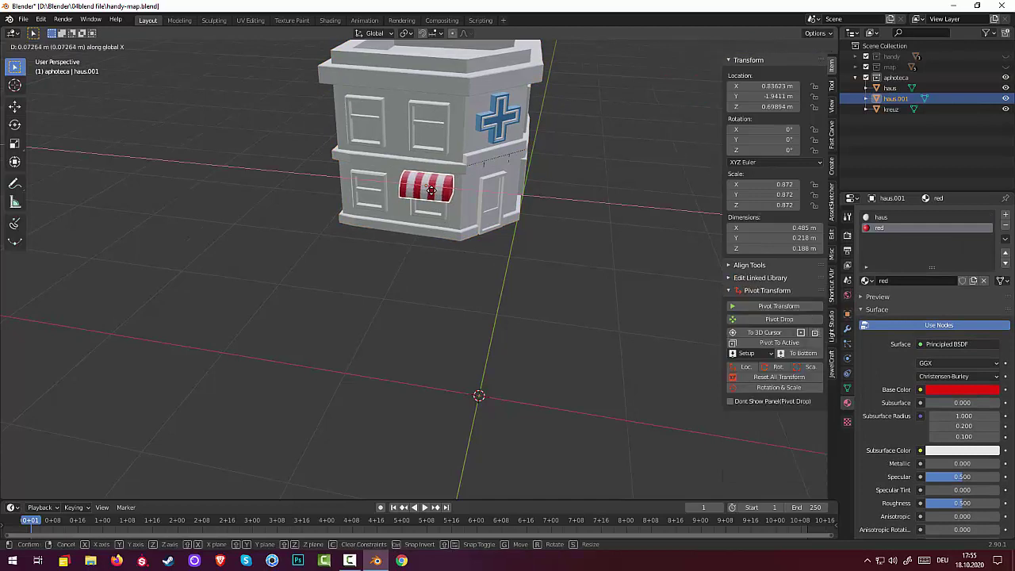
{"action": "left_click", "coordinate": [448, 191]}
{"action": "middle_click_drag", "start_coordinate": [448, 192], "coordinate": [468, 151]}
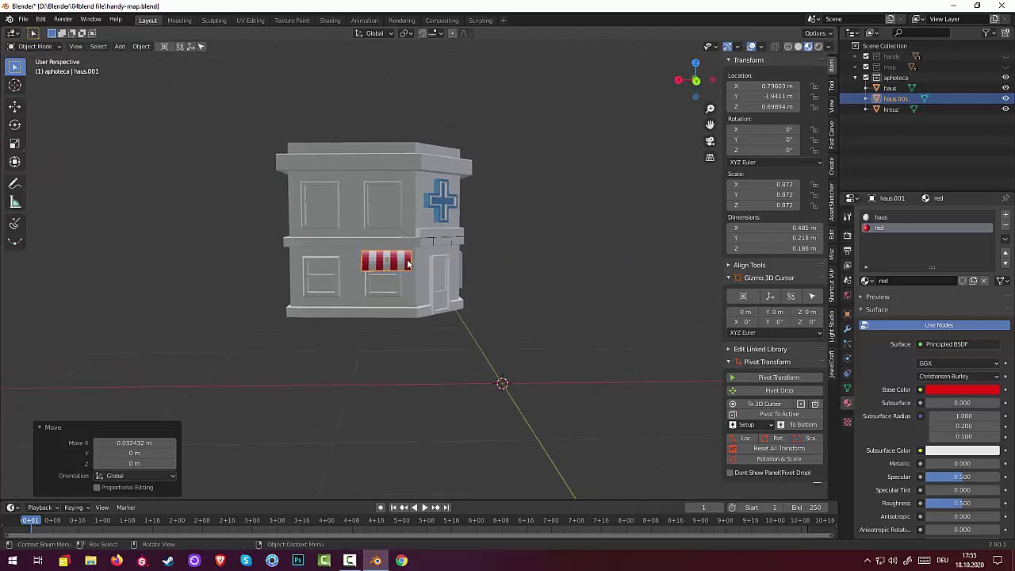
{"action": "left_click", "coordinate": [407, 264]}
{"action": "left_click", "coordinate": [407, 264]}
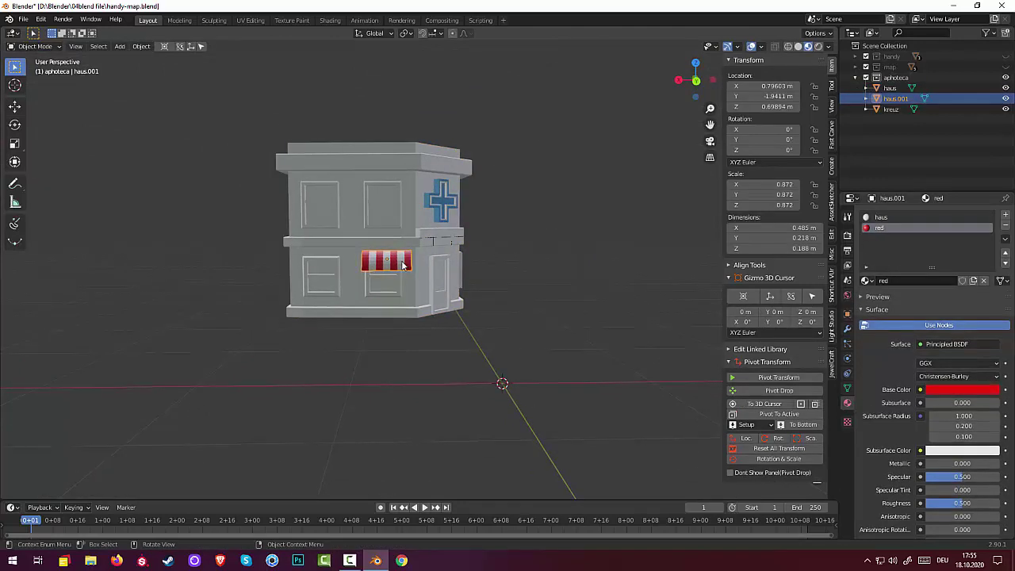
- Nudge the awning along X to X 0.82586 m, over the ground-floor window
{"action": "scroll", "coordinate": [406, 270], "scroll_direction": "up", "scroll_amount": 1}
{"action": "scroll", "coordinate": [407, 270], "scroll_direction": "up", "scroll_amount": 1}
{"action": "scroll", "coordinate": [407, 266], "scroll_direction": "up", "scroll_amount": 1}
{"action": "scroll", "coordinate": [407, 262], "scroll_direction": "up", "scroll_amount": 1}
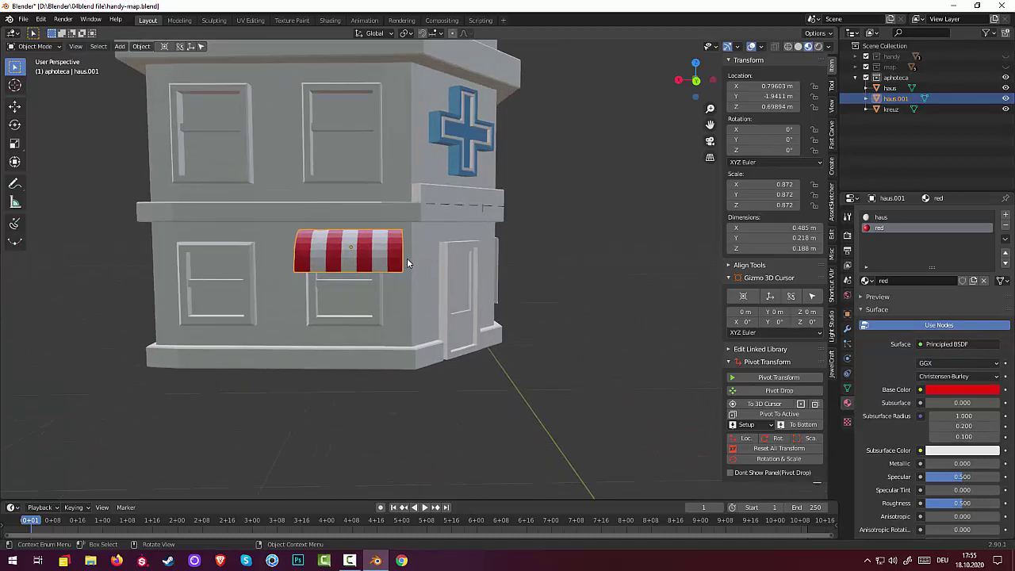
{"action": "mouse_move", "coordinate": [407, 258]}
{"action": "middle_mouse_down"}
{"action": "mouse_move", "coordinate": [419, 264]}
{"action": "mouse_move", "coordinate": [368, 253]}
{"action": "middle_mouse_up"}
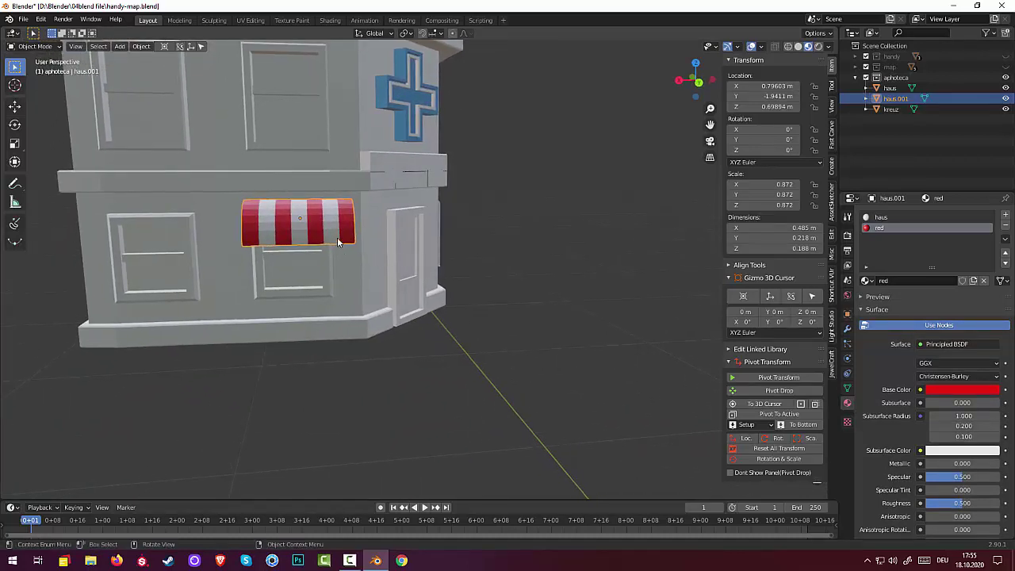
{"action": "key", "text": "g"}
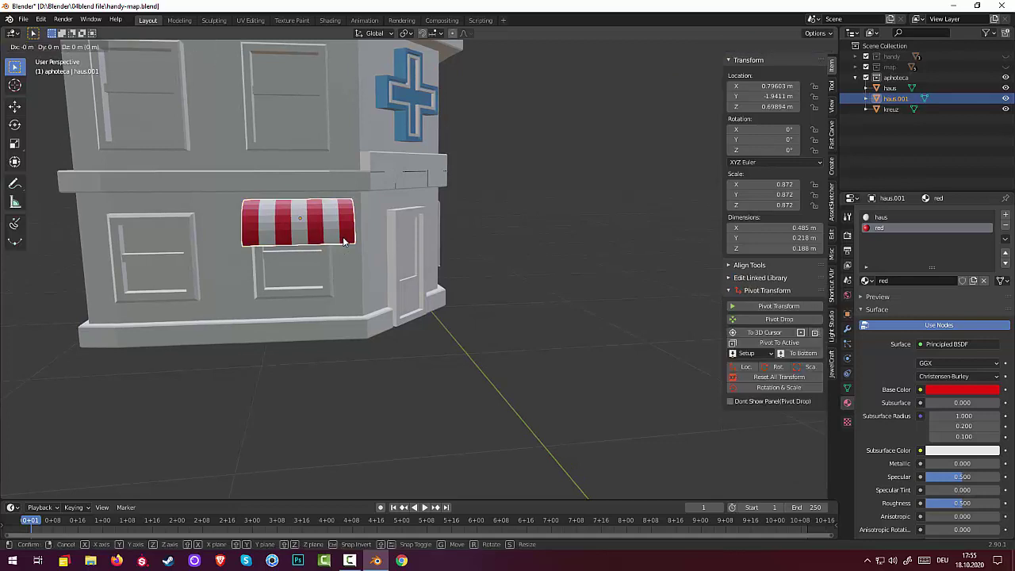
{"action": "key", "text": "x"}
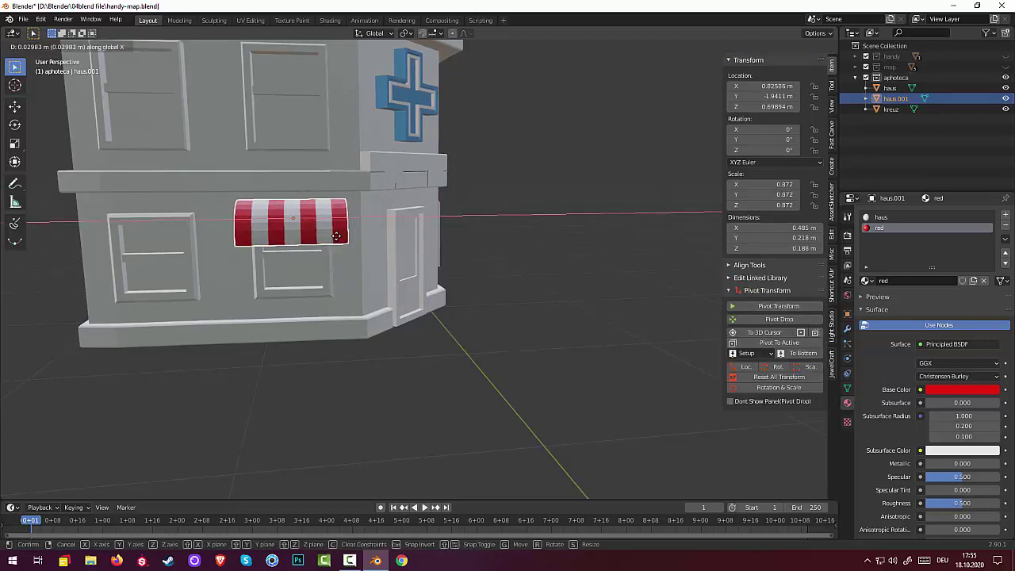
{"action": "left_click", "coordinate": [336, 236]}
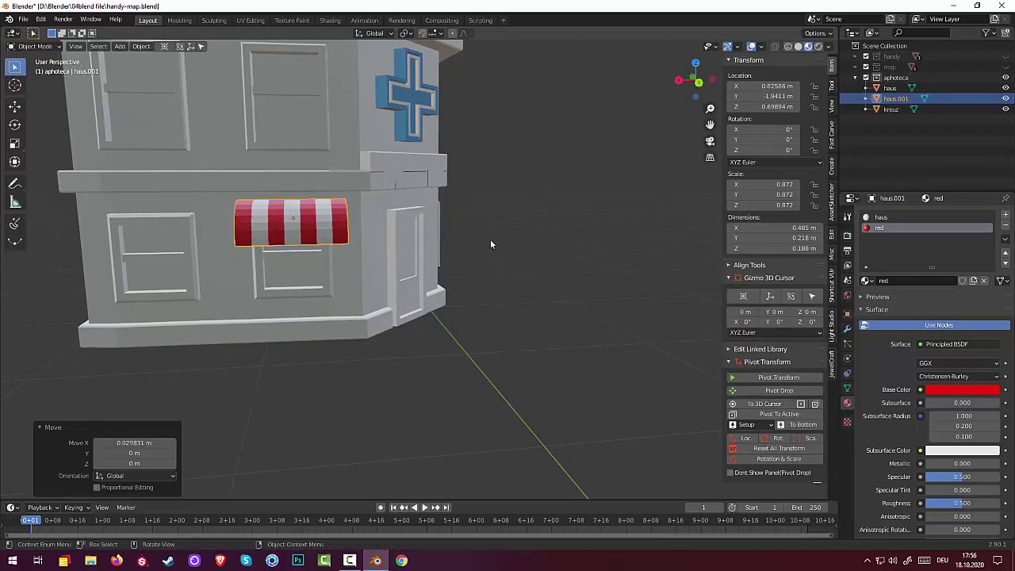
- Scale the awning to 0.745 along X, making it 0.415 m wide
{"action": "key", "text": "s"}
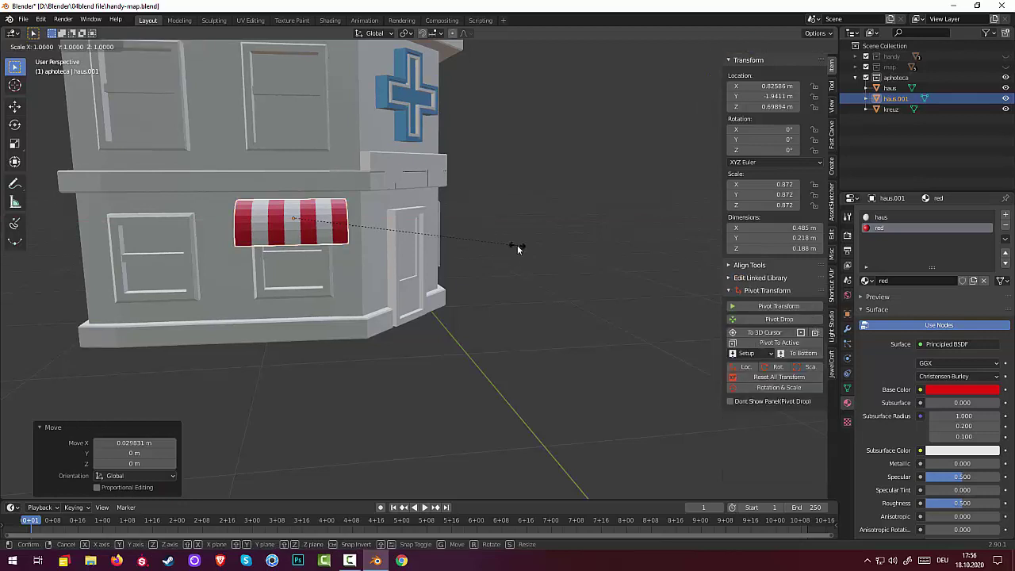
{"action": "key", "text": "x"}
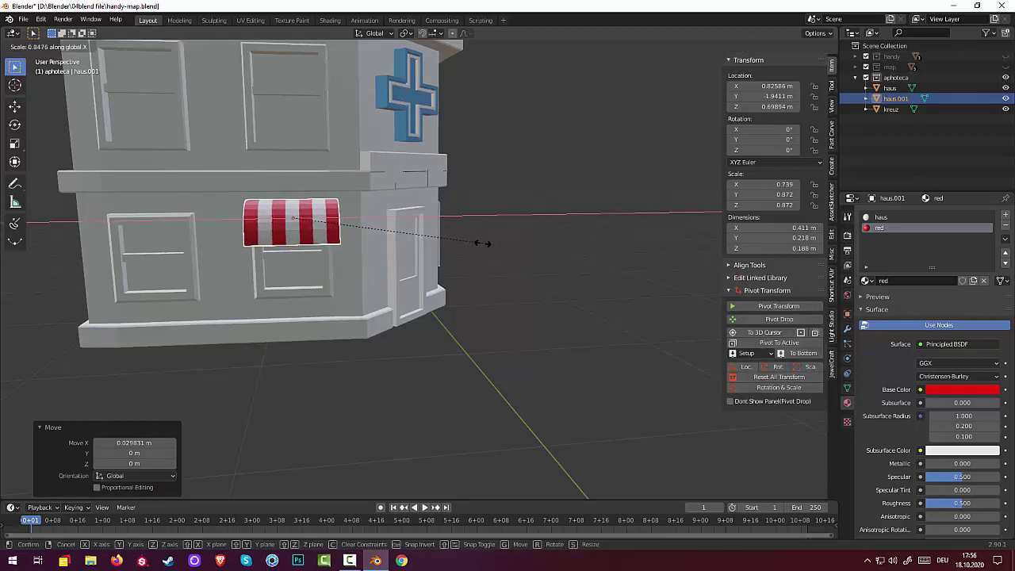
{"action": "left_click", "coordinate": [478, 242]}
{"action": "mouse_move", "coordinate": [473, 293]}
{"action": "middle_mouse_down"}
{"action": "mouse_move", "coordinate": [421, 306]}
{"action": "mouse_move", "coordinate": [397, 271]}
{"action": "mouse_move", "coordinate": [539, 263]}
{"action": "mouse_move", "coordinate": [553, 277]}
{"action": "mouse_move", "coordinate": [671, 302]}
{"action": "mouse_move", "coordinate": [605, 267]}
{"action": "mouse_move", "coordinate": [489, 276]}
{"action": "mouse_move", "coordinate": [536, 270]}
{"action": "mouse_move", "coordinate": [500, 254]}
{"action": "middle_mouse_up"}
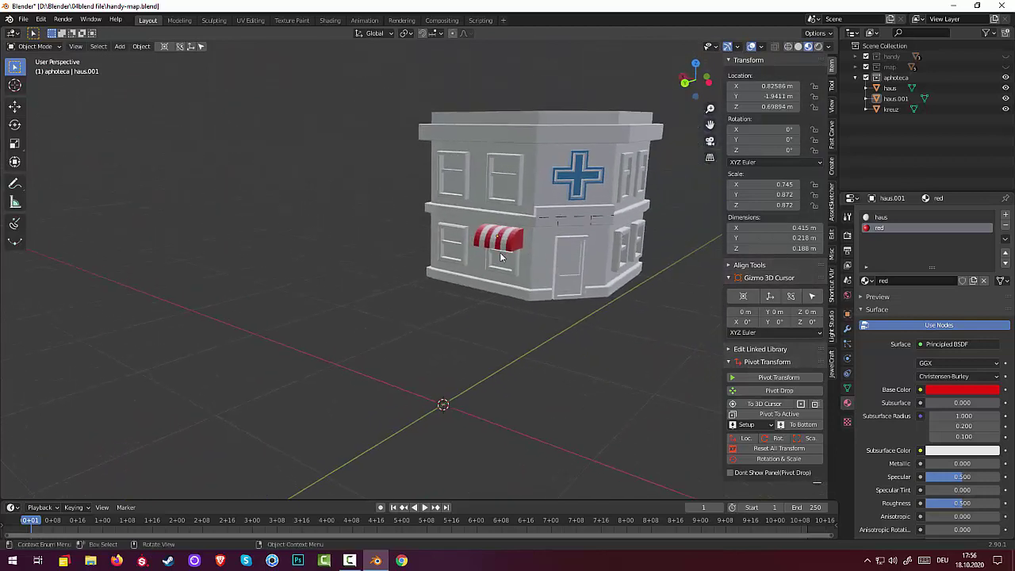
- Add a material slot and assign the blue Material.005 to the selected ground-floor faces
{"action": "left_click", "coordinate": [349, 561]}
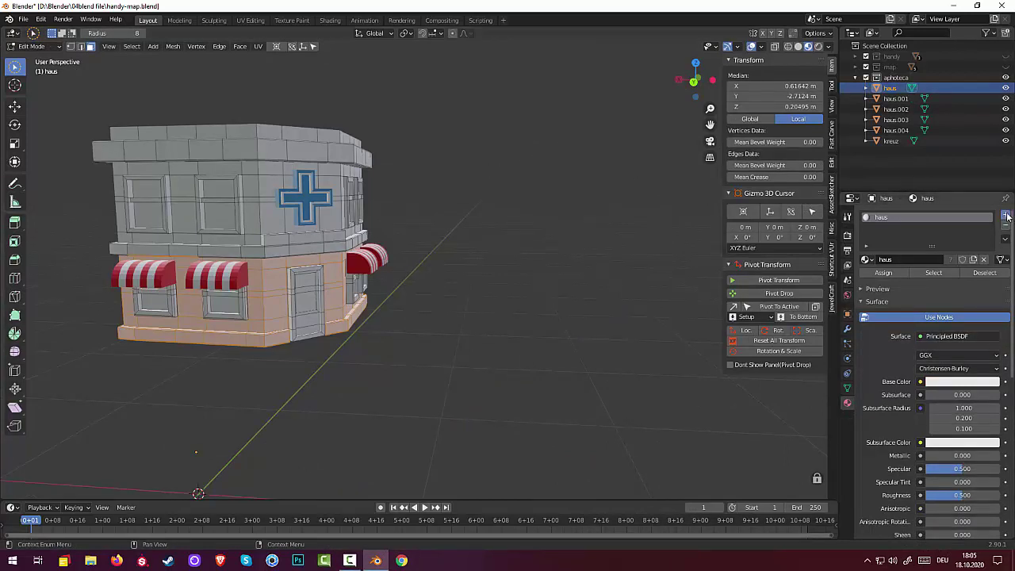
{"action": "left_click", "coordinate": [1005, 216]}
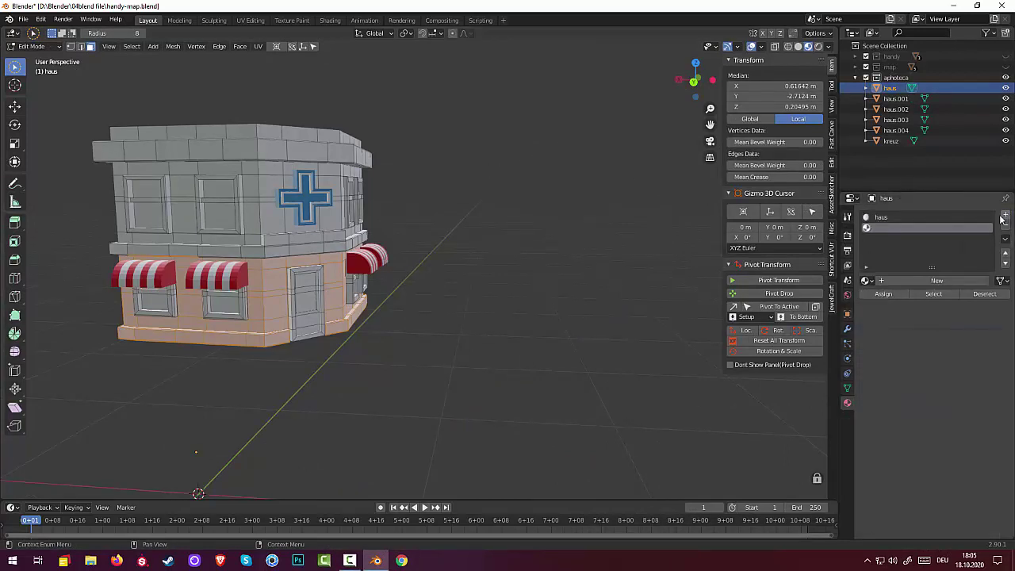
{"action": "left_click", "coordinate": [897, 281]}
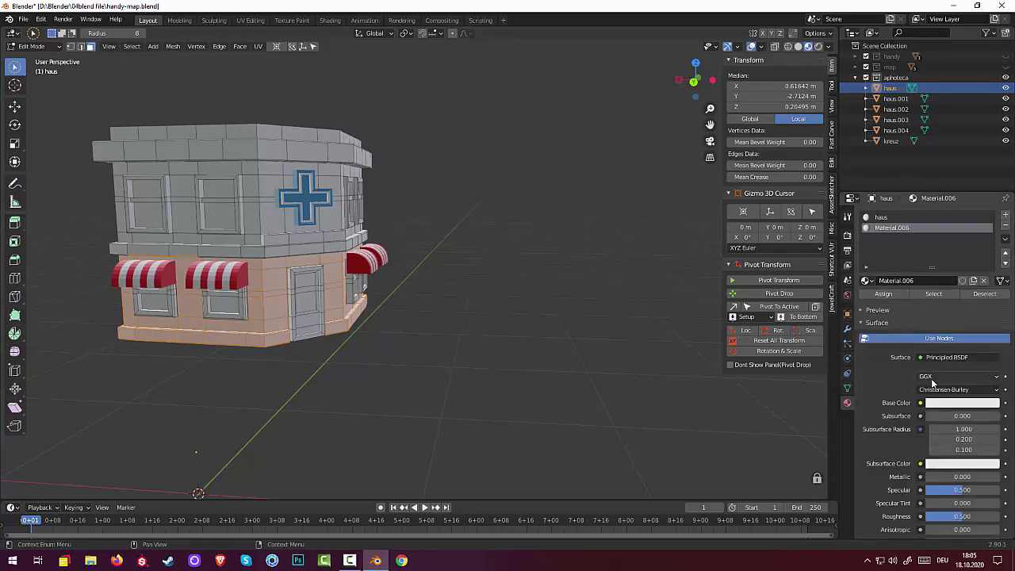
{"action": "left_click", "coordinate": [866, 280]}
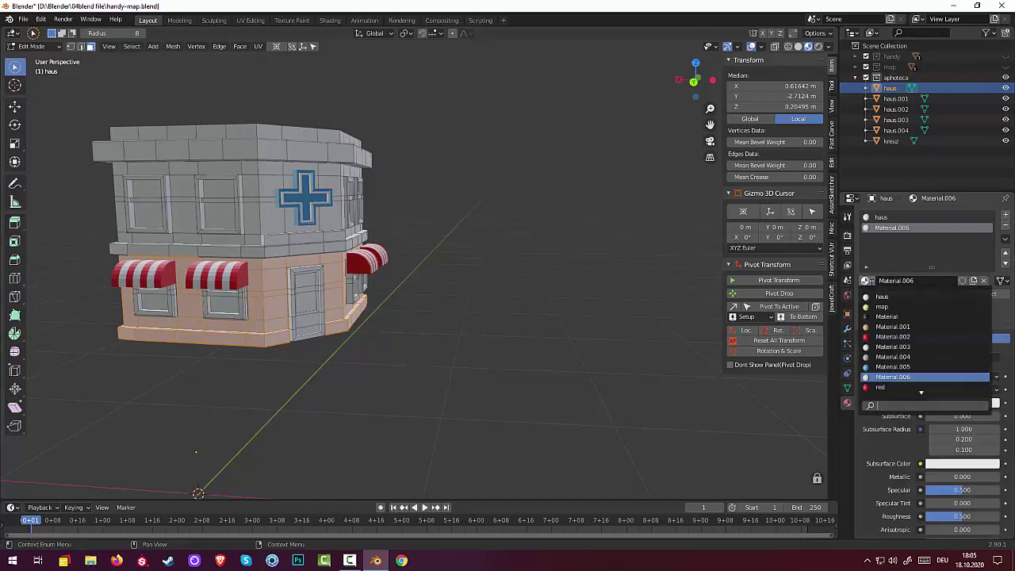
{"action": "left_click", "coordinate": [879, 366]}
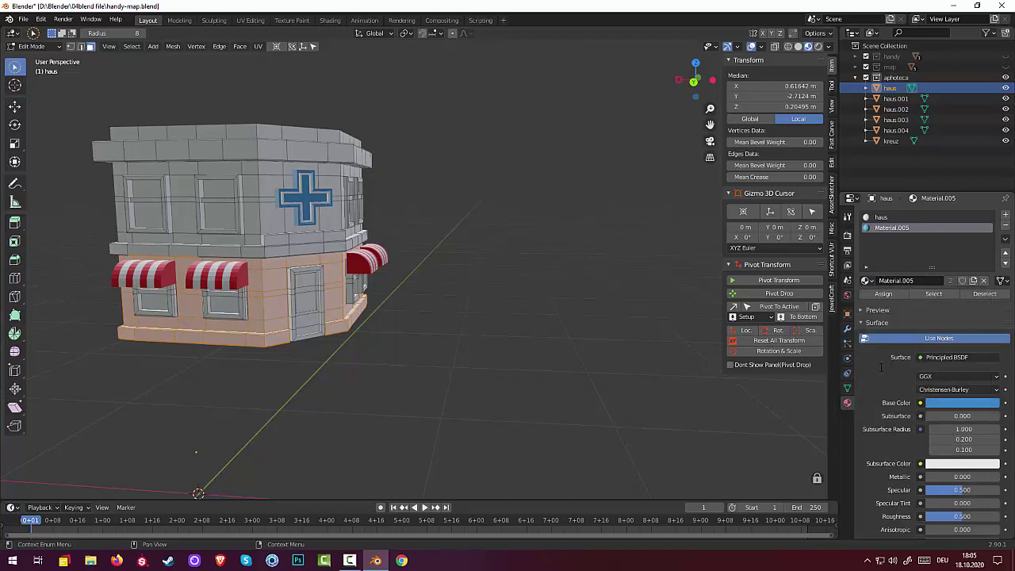
{"action": "left_click", "coordinate": [882, 294]}
{"action": "left_click", "coordinate": [516, 350]}
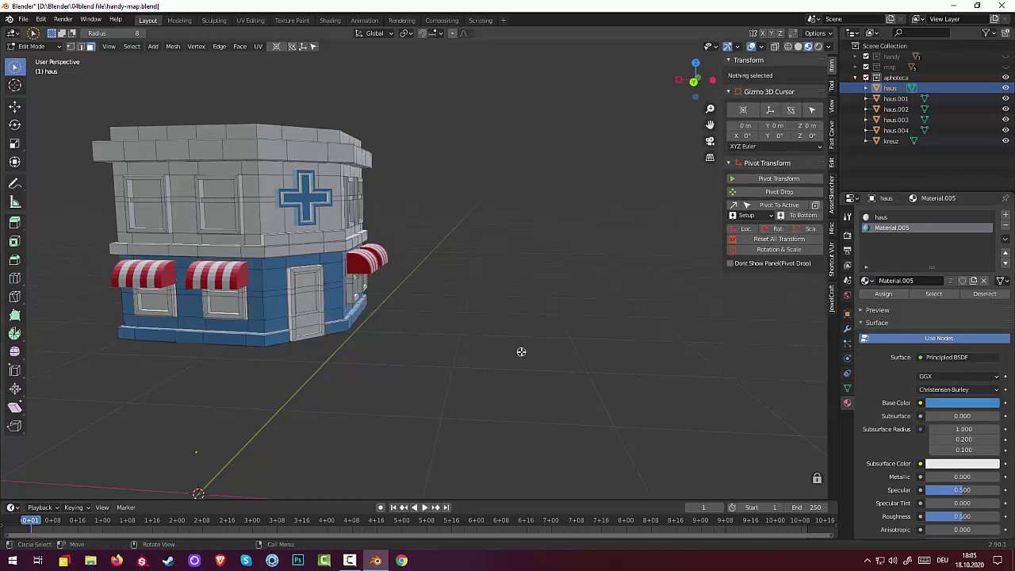
{"action": "mouse_move", "coordinate": [521, 351]}
{"action": "middle_mouse_down"}
{"action": "mouse_move", "coordinate": [487, 359]}
{"action": "mouse_move", "coordinate": [407, 338]}
{"action": "mouse_move", "coordinate": [436, 355]}
{"action": "mouse_move", "coordinate": [507, 367]}
{"action": "mouse_move", "coordinate": [507, 351]}
{"action": "mouse_move", "coordinate": [484, 391]}
{"action": "mouse_move", "coordinate": [498, 421]}
{"action": "mouse_move", "coordinate": [493, 409]}
{"action": "middle_mouse_up"}
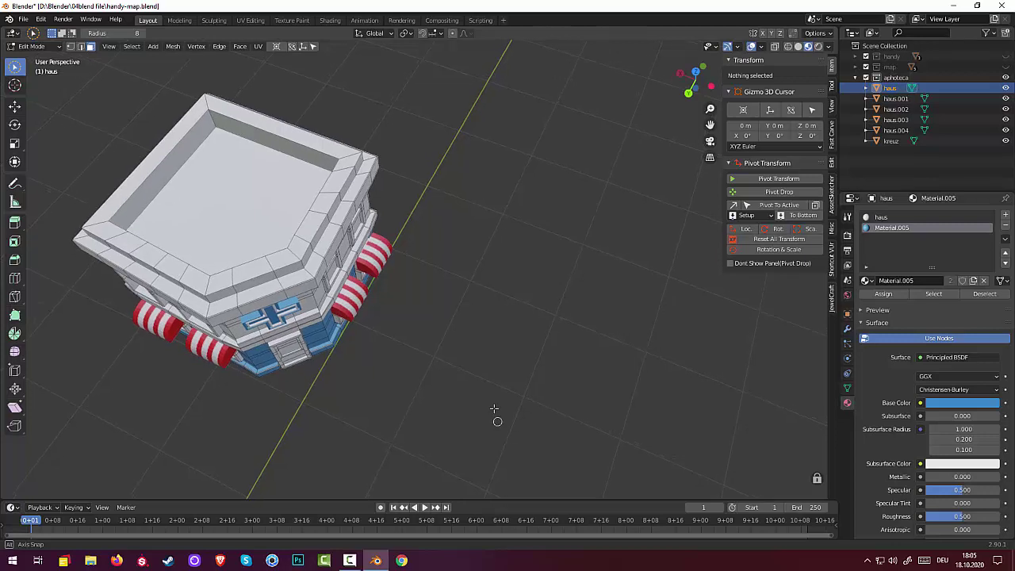
- Select the roof's top face and add a new material, Material.007
{"action": "left_click", "coordinate": [256, 224]}
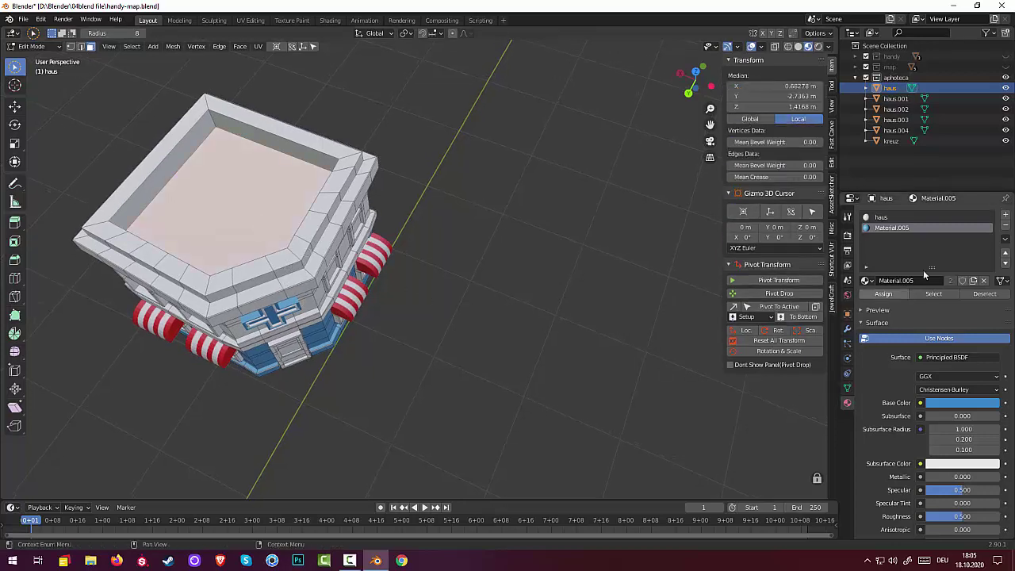
{"action": "left_click", "coordinate": [1005, 217]}
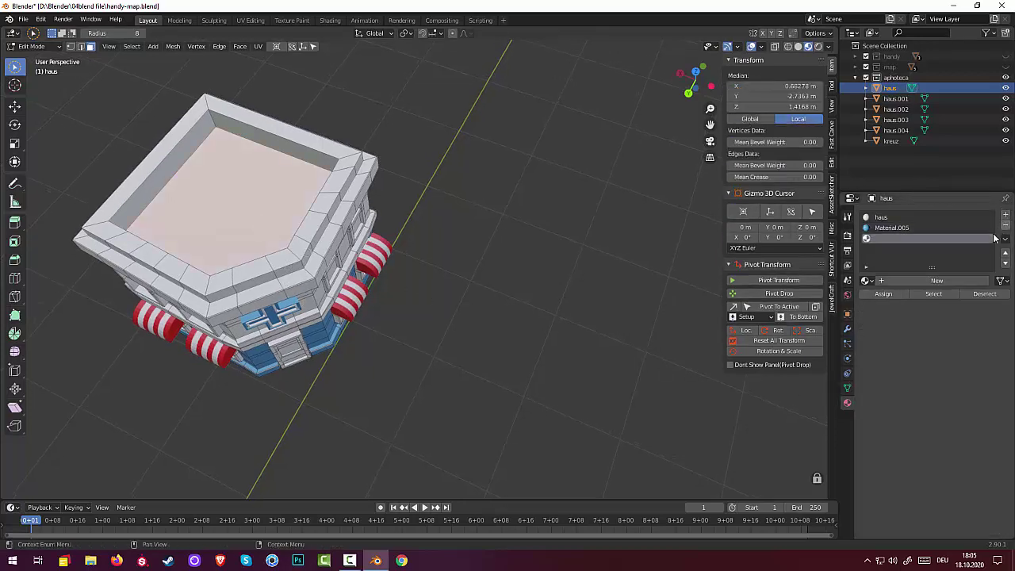
{"action": "left_click", "coordinate": [924, 281]}
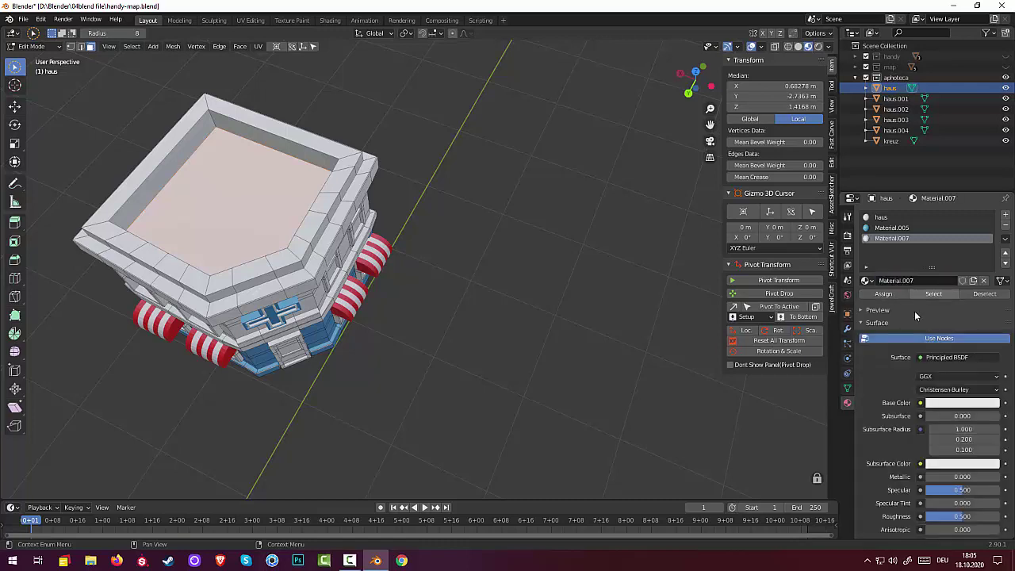
{"action": "left_click", "coordinate": [957, 404]}
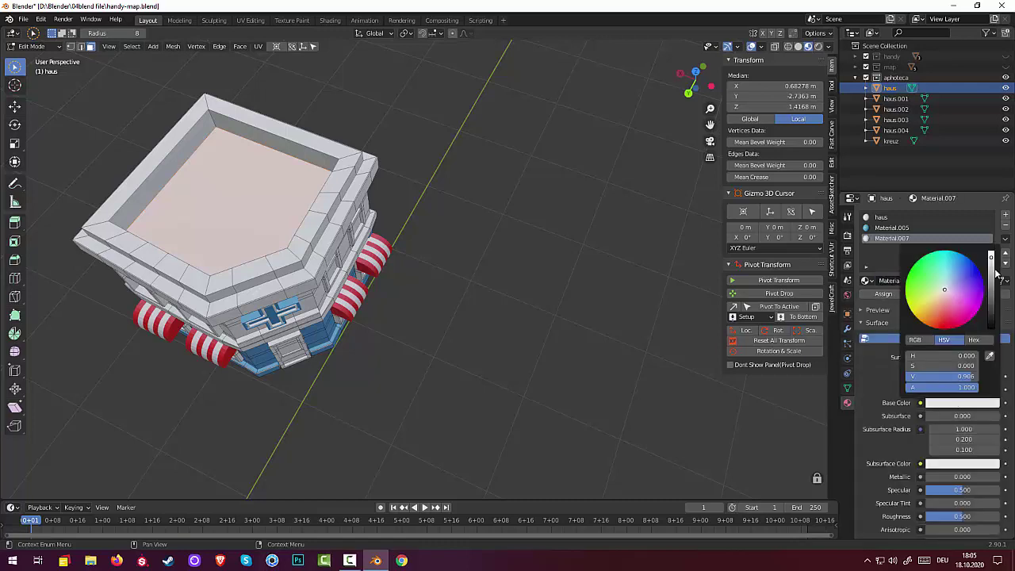
{"action": "scroll", "coordinate": [943, 289], "scroll_direction": "down", "scroll_amount": 7}
{"action": "scroll", "coordinate": [943, 288], "scroll_direction": "up", "scroll_amount": 8}
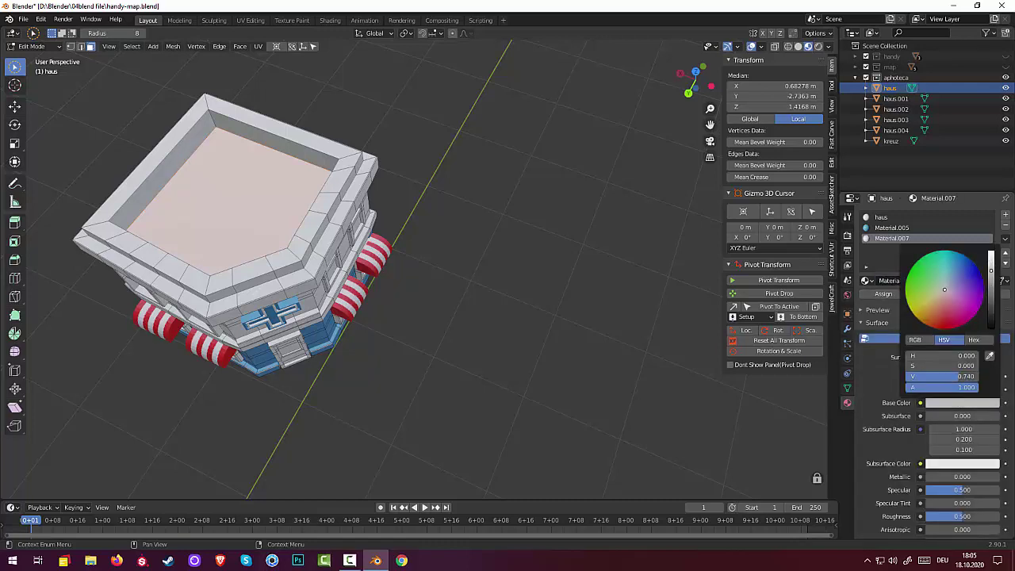
{"action": "scroll", "coordinate": [944, 288], "scroll_direction": "down", "scroll_amount": 4}
- Darken Material.007's base colour to a deeper grey, value about 0.47, on the roof face
{"action": "left_click", "coordinate": [628, 309]}
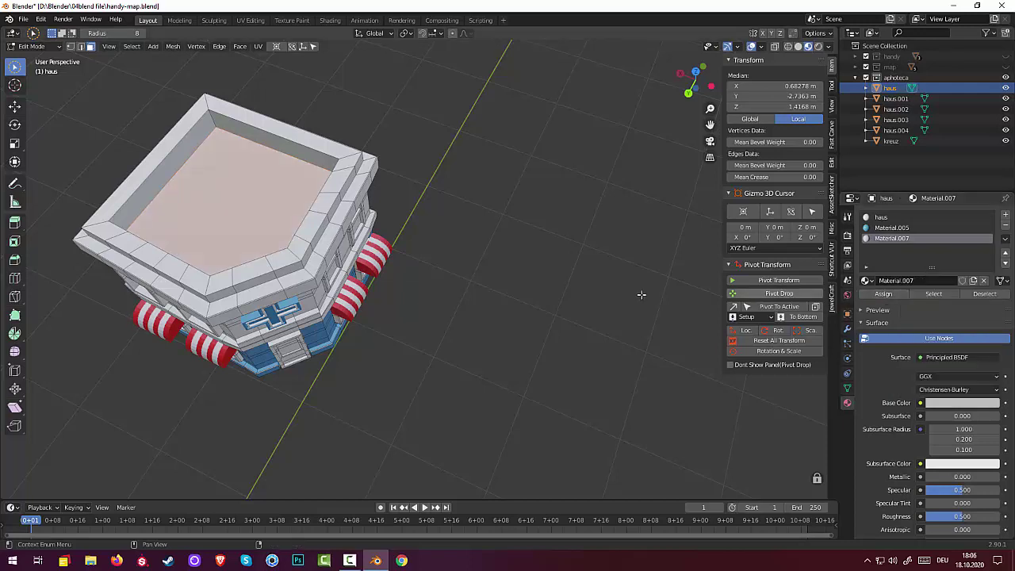
{"action": "left_click", "coordinate": [231, 189]}
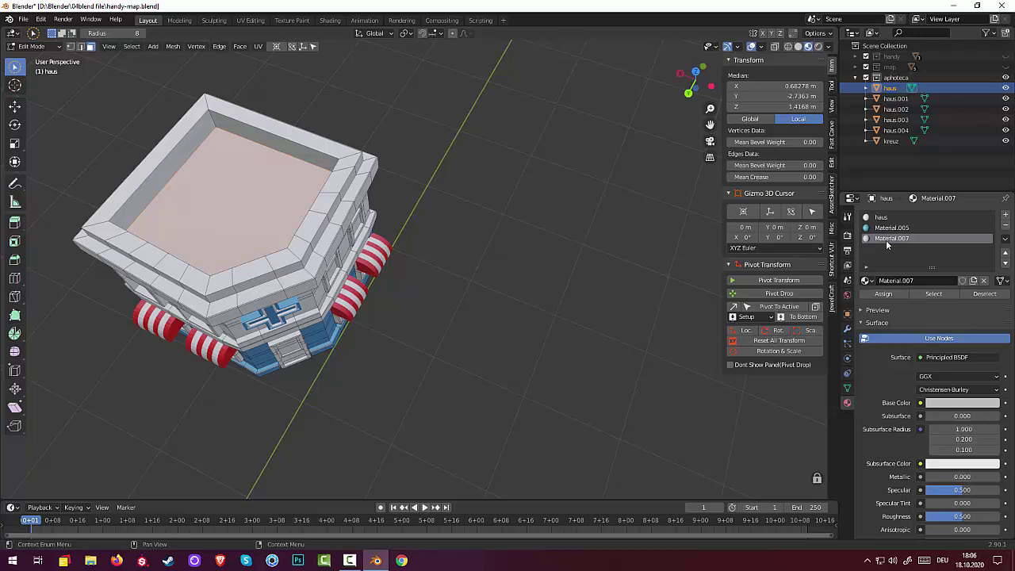
{"action": "left_click", "coordinate": [946, 404]}
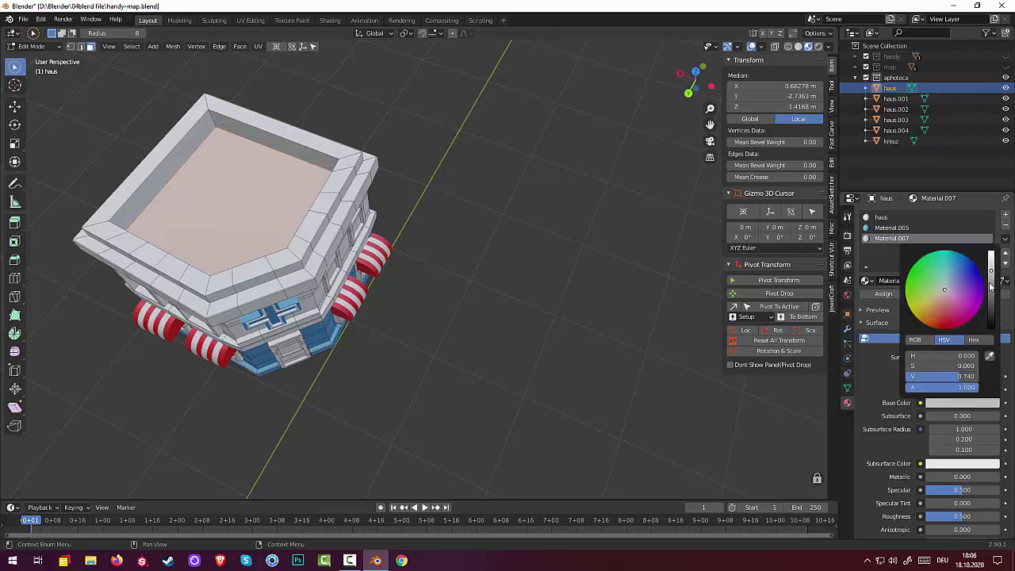
{"action": "left_click_drag", "start_coordinate": [990, 285], "coordinate": [990, 295]}
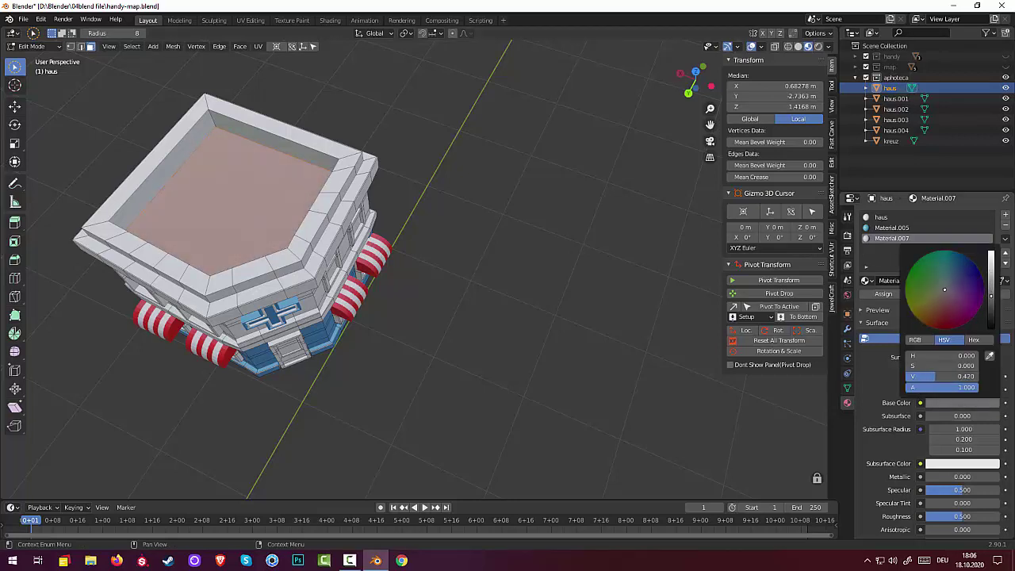
{"action": "left_click", "coordinate": [634, 285]}
{"action": "mouse_move", "coordinate": [629, 285]}
{"action": "middle_mouse_down"}
{"action": "mouse_move", "coordinate": [613, 240]}
{"action": "mouse_move", "coordinate": [640, 221]}
{"action": "mouse_move", "coordinate": [829, 228]}
{"action": "mouse_move", "coordinate": [758, 317]}
{"action": "mouse_move", "coordinate": [544, 256]}
{"action": "mouse_move", "coordinate": [571, 229]}
{"action": "mouse_move", "coordinate": [643, 218]}
{"action": "mouse_move", "coordinate": [618, 227]}
{"action": "middle_mouse_up"}
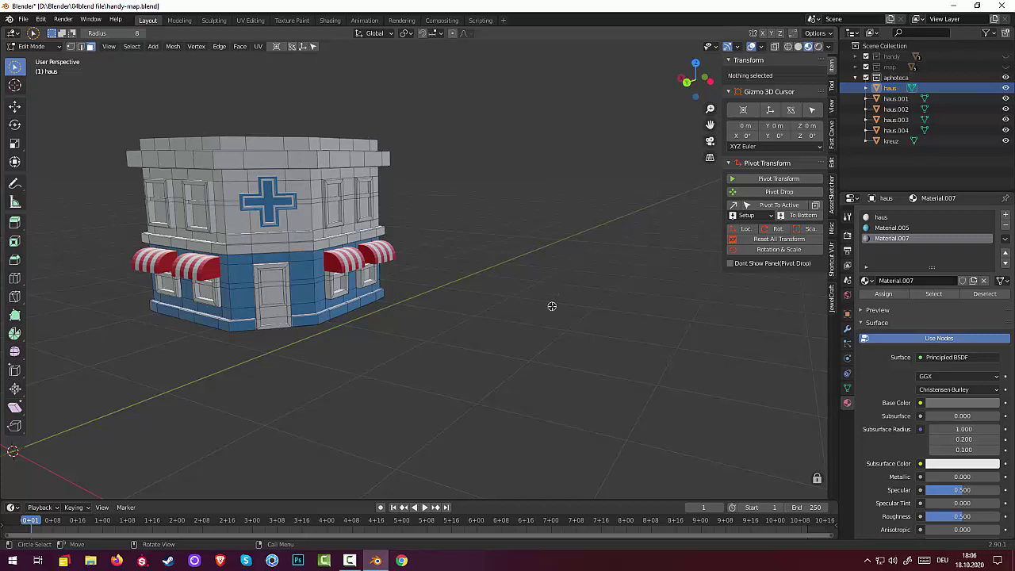
- Select a door face and grow the selection to cover the whole door
{"action": "mouse_move", "coordinate": [544, 310]}
{"action": "middle_mouse_down"}
{"action": "mouse_move", "coordinate": [503, 340]}
{"action": "mouse_move", "coordinate": [409, 336]}
{"action": "mouse_move", "coordinate": [512, 337]}
{"action": "mouse_move", "coordinate": [496, 340]}
{"action": "middle_mouse_up"}
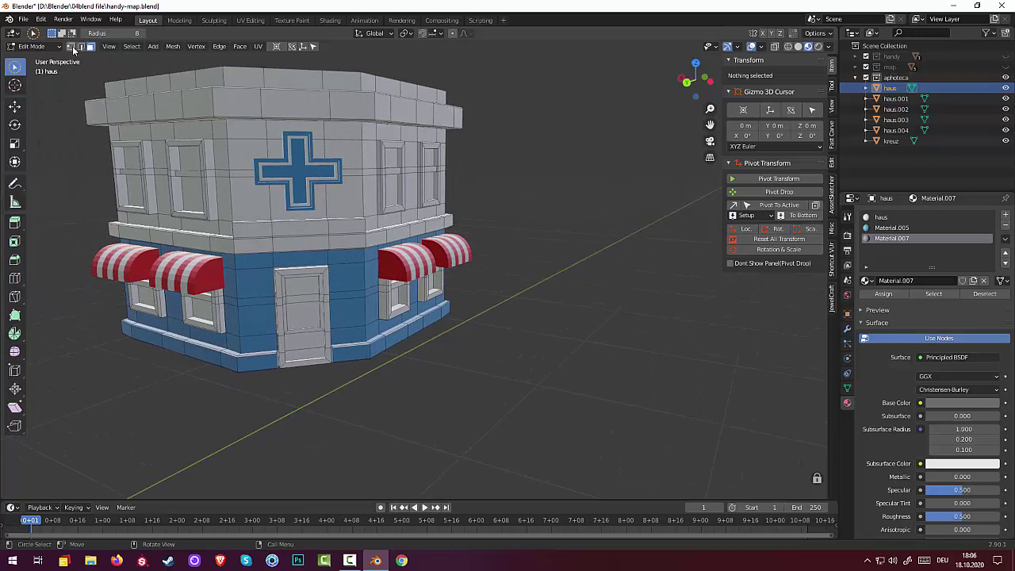
{"action": "left_click", "coordinate": [296, 307]}
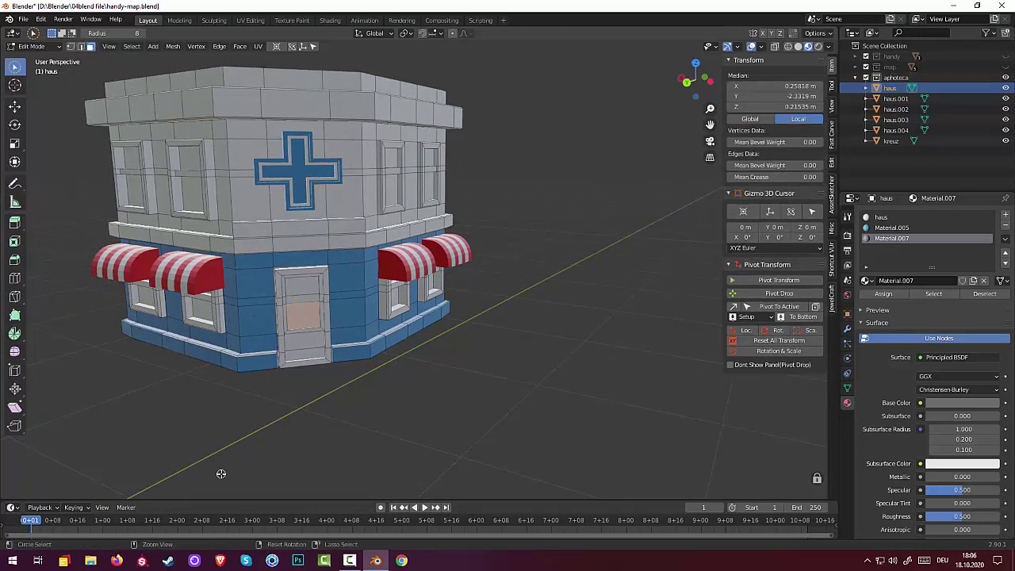
{"action": "key", "text": "ctrl+KP_Add"}
{"action": "key", "text": "ctrl+KP_Add"}
{"action": "key", "text": "ctrl+KP_Add"}
{"action": "key", "text": "ctrl+KP_Add"}
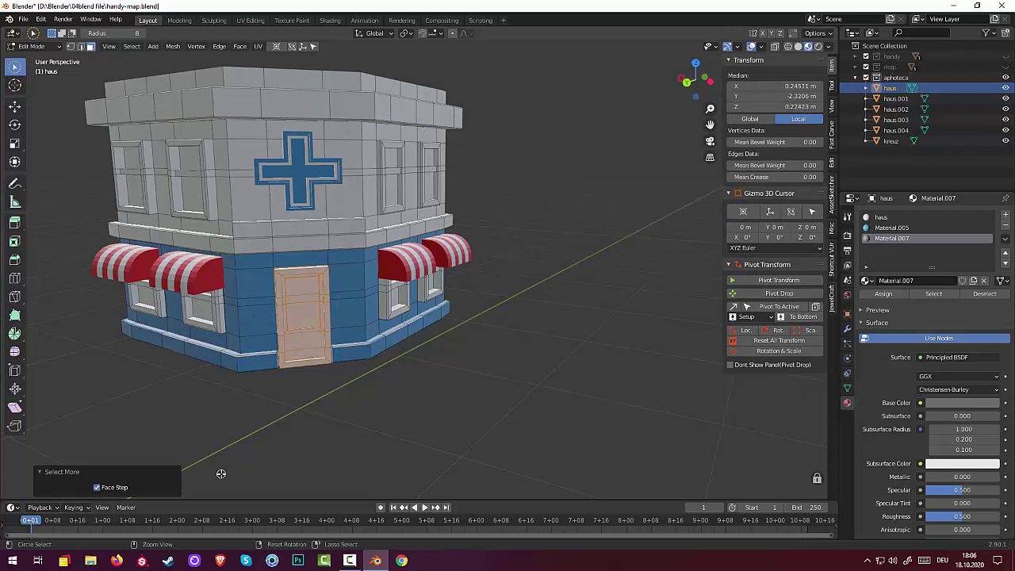
{"action": "key", "text": "ctrl+KP_Add"}
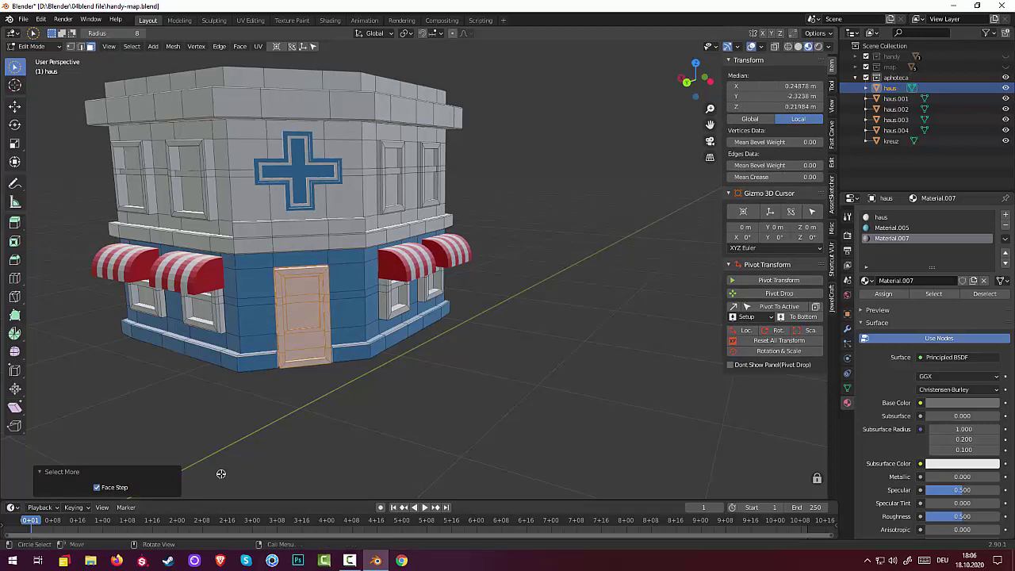
{"action": "left_click", "coordinate": [299, 289], "text": "shift"}
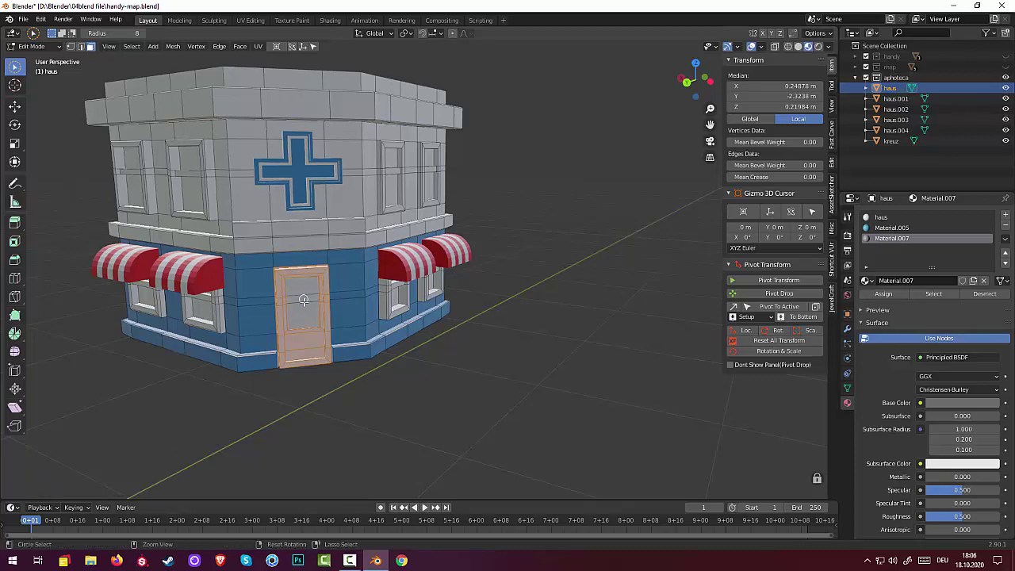
{"action": "mouse_move", "coordinate": [351, 369]}
{"action": "middle_mouse_down"}
{"action": "mouse_move", "coordinate": [520, 375]}
{"action": "mouse_move", "coordinate": [416, 407]}
{"action": "mouse_move", "coordinate": [430, 380]}
{"action": "mouse_move", "coordinate": [441, 414]}
{"action": "mouse_move", "coordinate": [448, 394]}
{"action": "middle_mouse_up"}
{"action": "scroll", "coordinate": [313, 276], "scroll_direction": "up", "scroll_amount": 5}
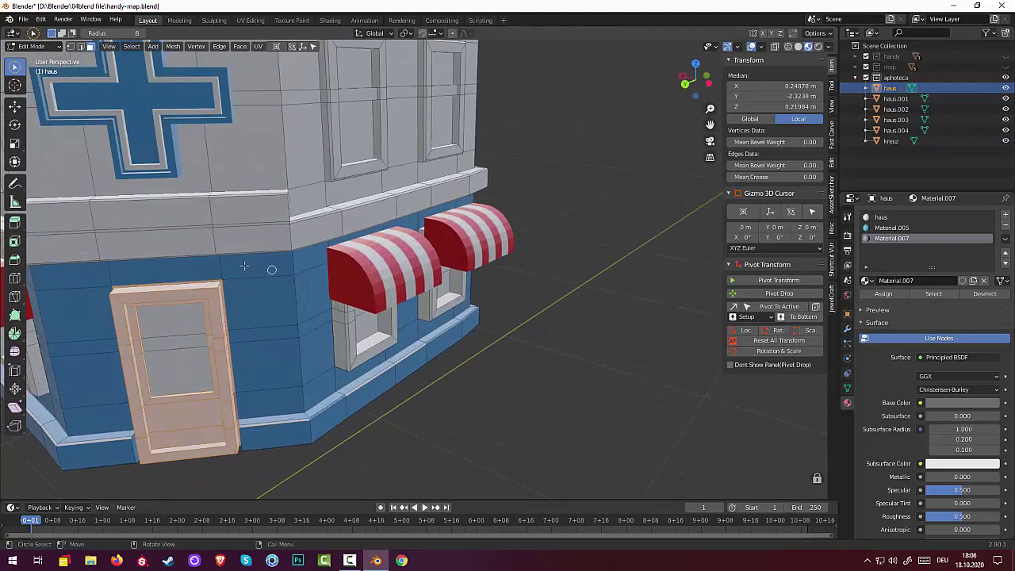
- Refine the door selection with circle select, removing stray wall vertices along its edges
{"action": "key", "text": "c"}
{"action": "right_click", "coordinate": [183, 279]}
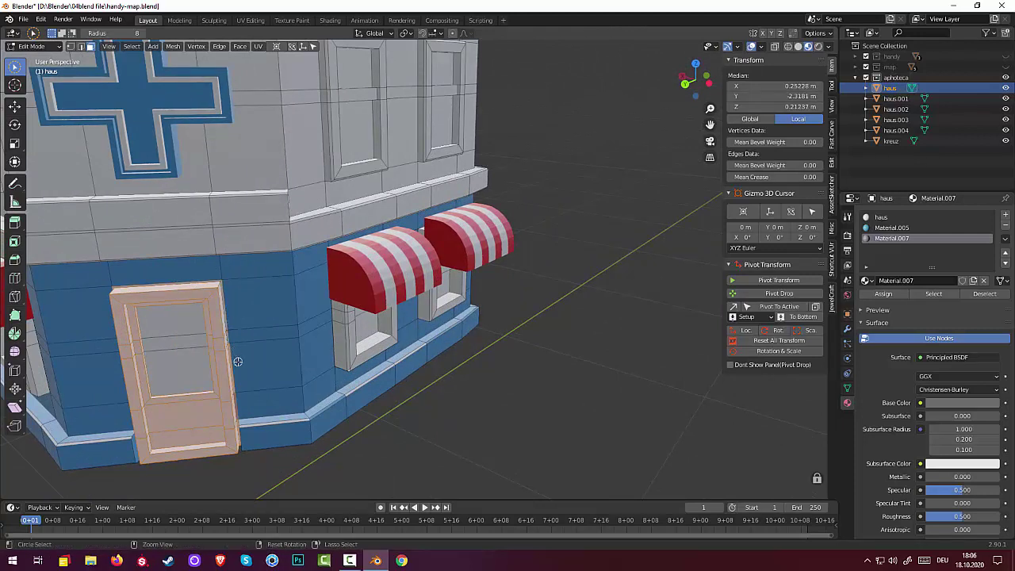
{"action": "left_click_drag", "start_coordinate": [235, 367], "coordinate": [242, 433]}
{"action": "middle_click_drag", "start_coordinate": [294, 432], "coordinate": [350, 410]}
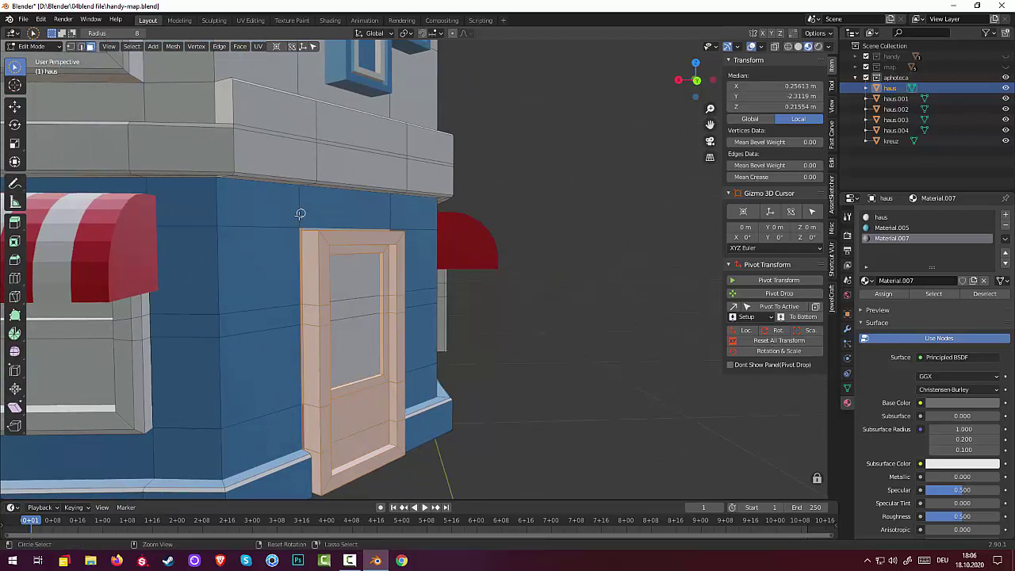
{"action": "left_click_drag", "start_coordinate": [294, 238], "coordinate": [291, 316]}
{"action": "key", "text": "c"}
{"action": "middle_click_drag", "start_coordinate": [294, 344], "coordinate": [299, 343]}
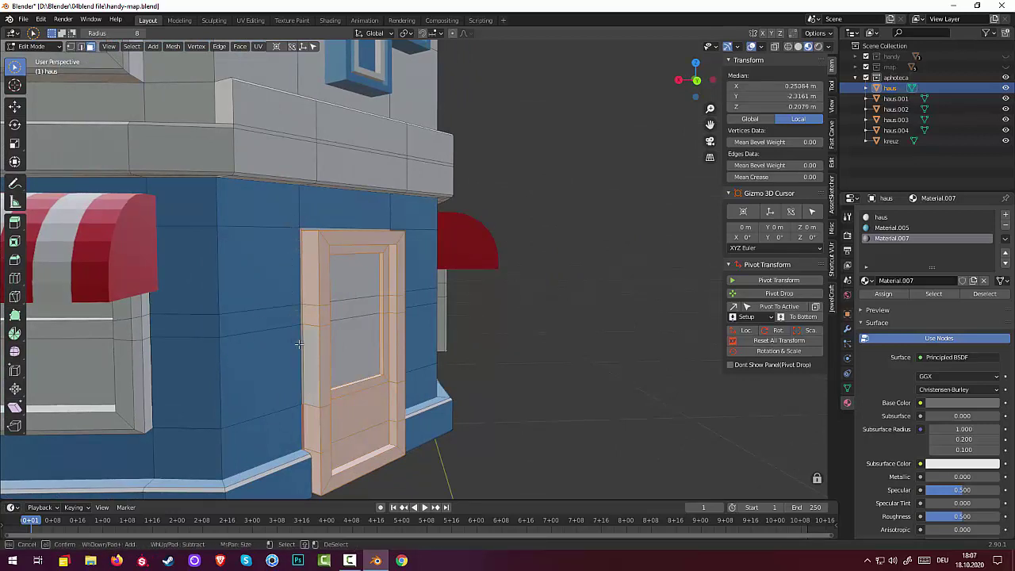
{"action": "right_click", "coordinate": [294, 387]}
{"action": "left_click_drag", "start_coordinate": [301, 423], "coordinate": [317, 445], "text": "ctrl"}
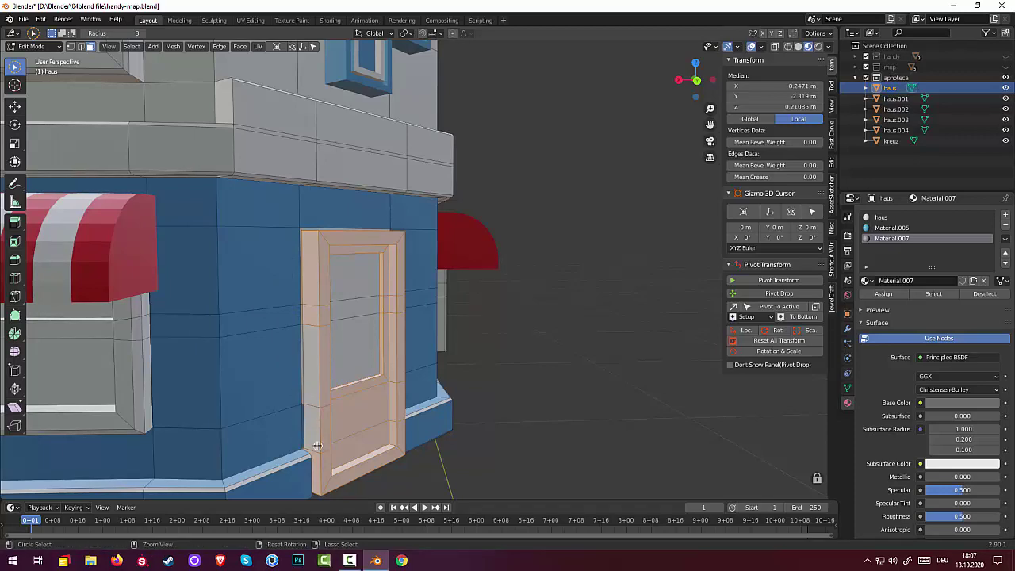
{"action": "middle_click_drag", "start_coordinate": [301, 452], "coordinate": [483, 451]}
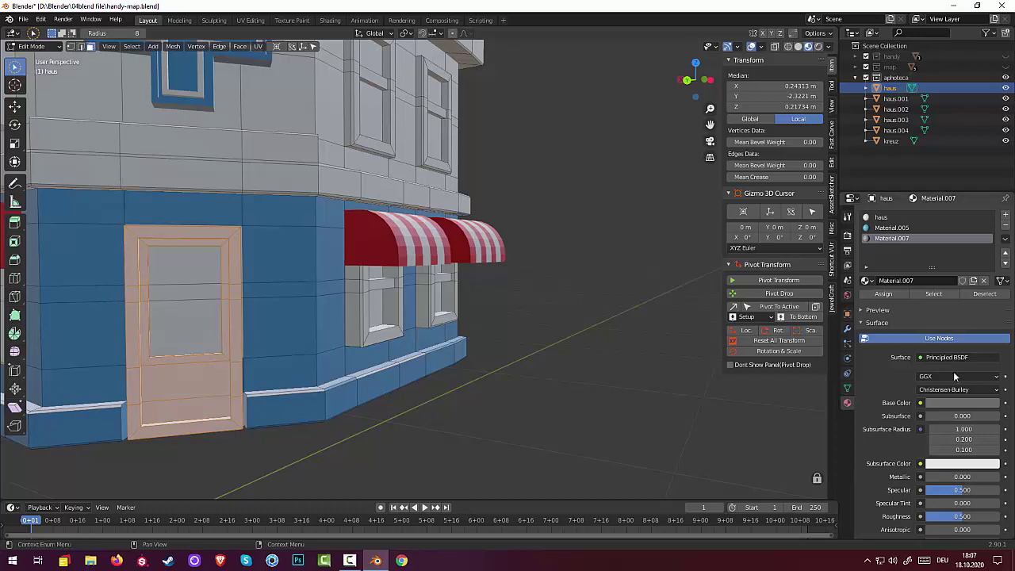
- Create Material.008 with a dark brown base colour and assign it to the door
{"action": "left_click", "coordinate": [1005, 216]}
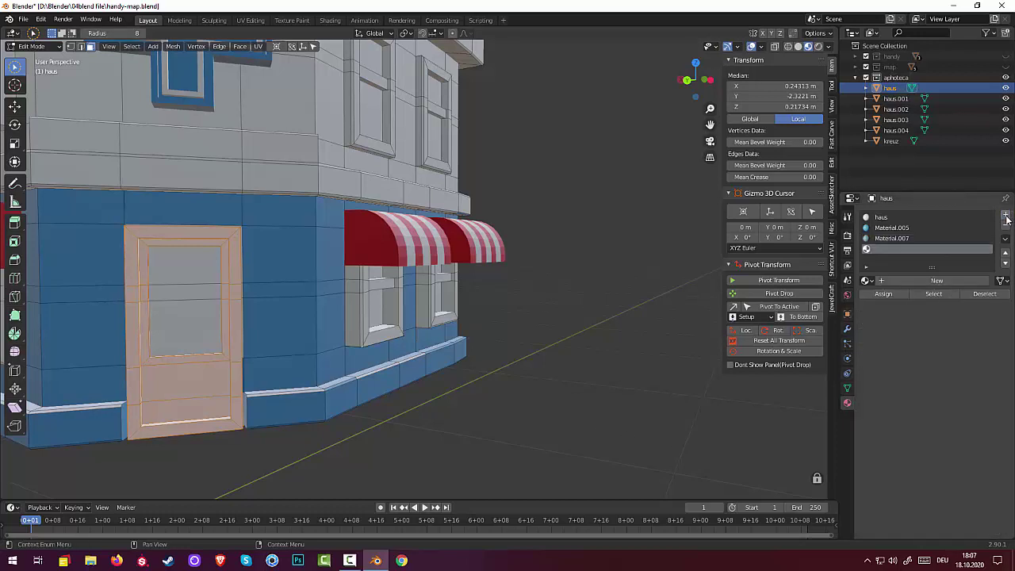
{"action": "left_click", "coordinate": [936, 280]}
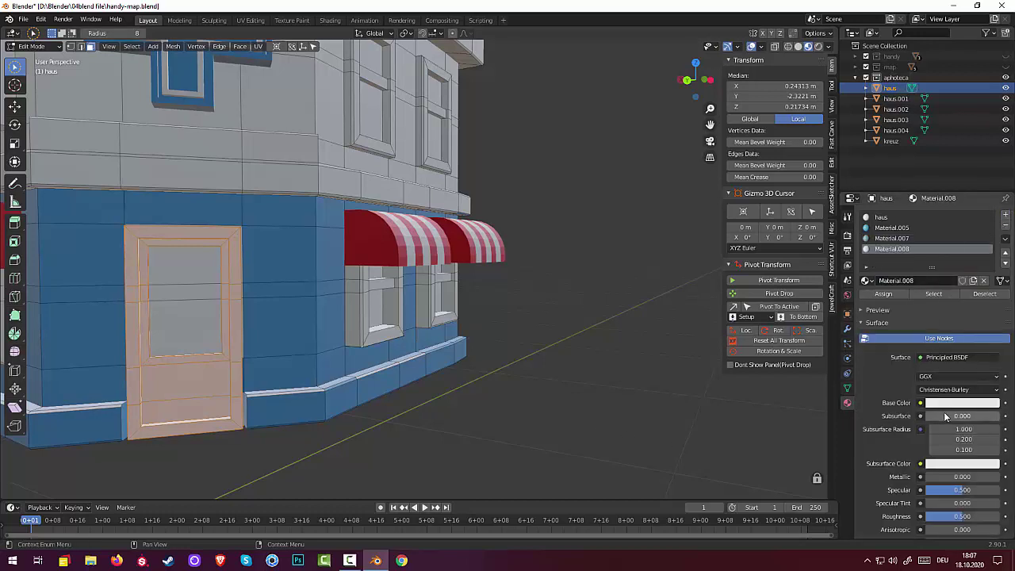
{"action": "left_click", "coordinate": [948, 407]}
{"action": "left_click", "coordinate": [950, 319]}
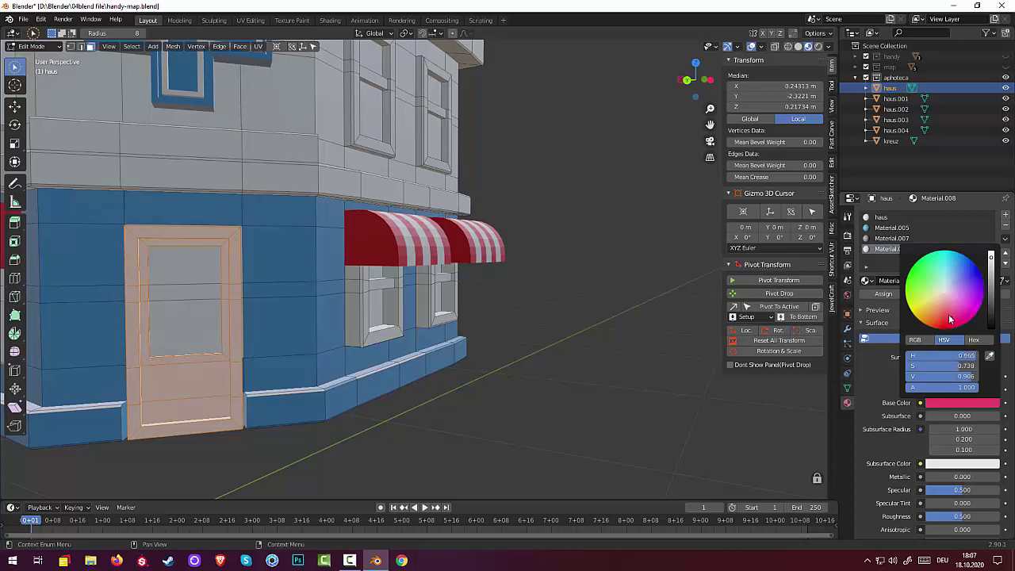
{"action": "mouse_move", "coordinate": [990, 264]}
{"action": "left_mouse_down"}
{"action": "mouse_move", "coordinate": [976, 310]}
{"action": "mouse_move", "coordinate": [926, 324]}
{"action": "left_mouse_up"}
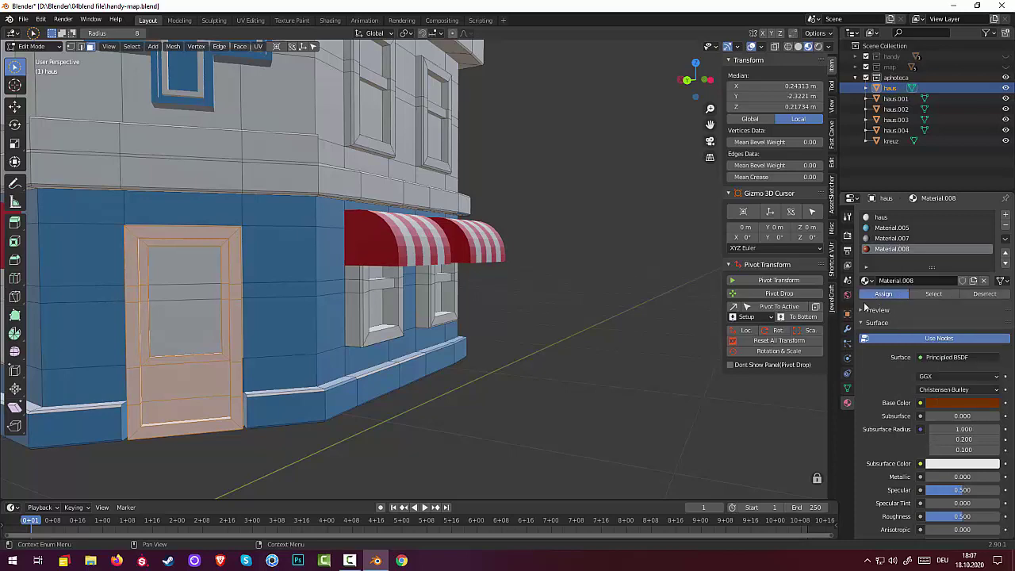
{"action": "left_click", "coordinate": [883, 293]}
{"action": "key", "text": "alt+a"}
{"action": "mouse_move", "coordinate": [611, 381]}
{"action": "middle_mouse_down"}
{"action": "mouse_move", "coordinate": [586, 430]}
{"action": "mouse_move", "coordinate": [174, 267]}
{"action": "middle_mouse_up"}
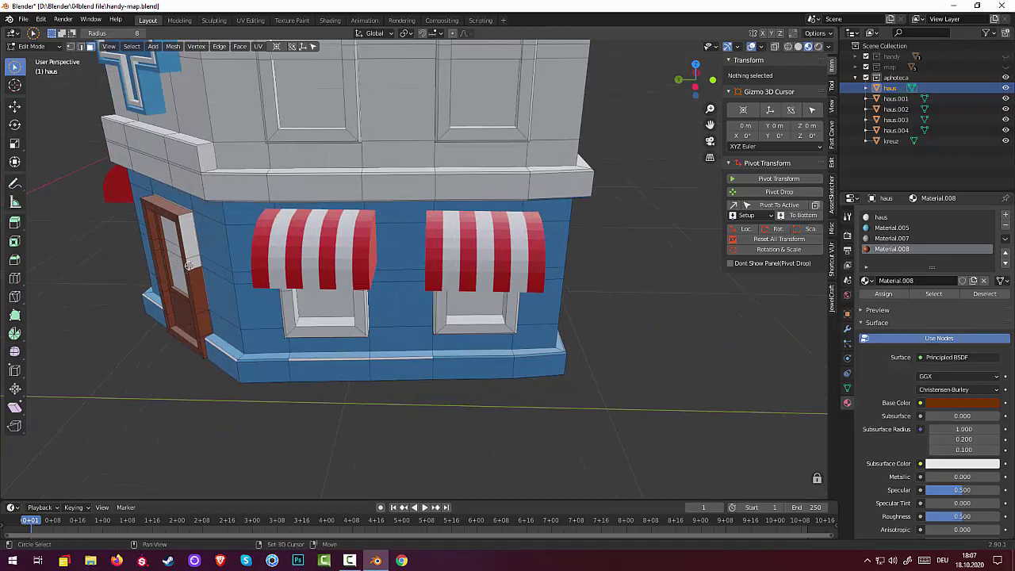
- Assign the brown door material to the remaining door frame faces
{"action": "left_click", "coordinate": [186, 268]}
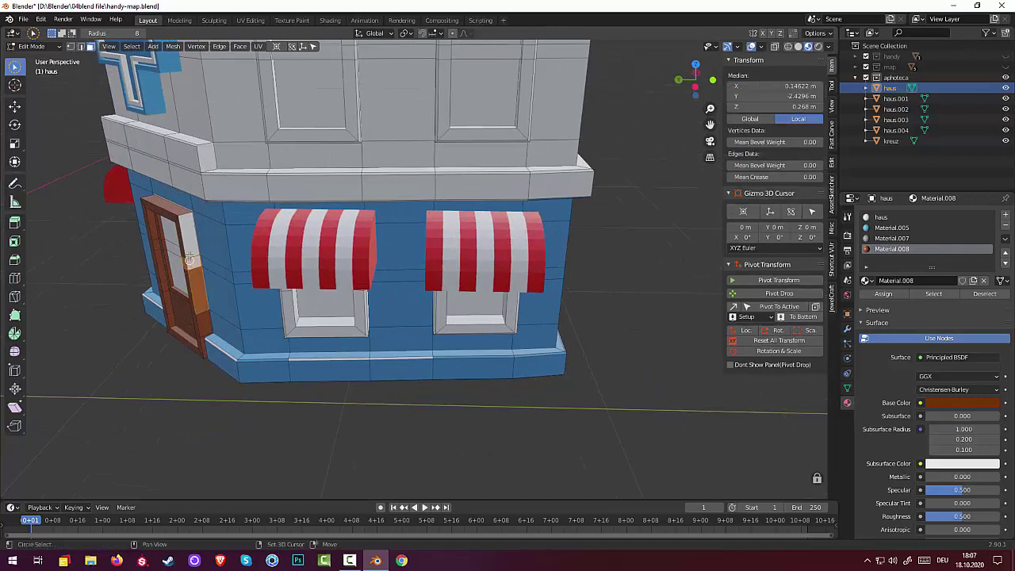
{"action": "left_click", "coordinate": [882, 293]}
{"action": "key", "text": "alt+a"}
{"action": "mouse_move", "coordinate": [581, 454]}
{"action": "middle_mouse_down"}
{"action": "mouse_move", "coordinate": [643, 431]}
{"action": "mouse_move", "coordinate": [156, 473]}
{"action": "middle_mouse_up"}
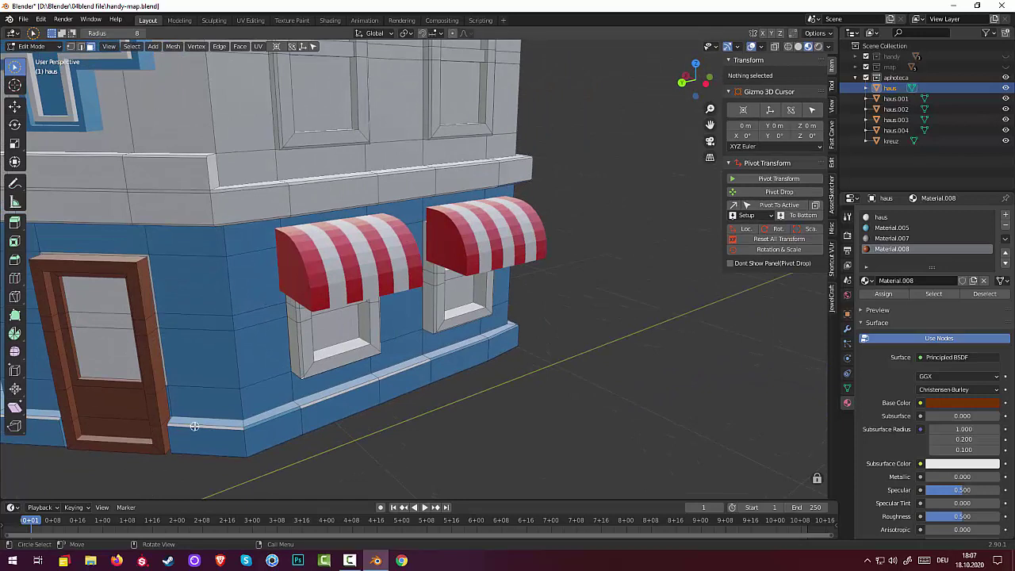
- Select the base trim faces along the bottom of both facades
{"action": "left_click", "coordinate": [195, 426]}
{"action": "left_click", "coordinate": [351, 388], "text": "shift"}
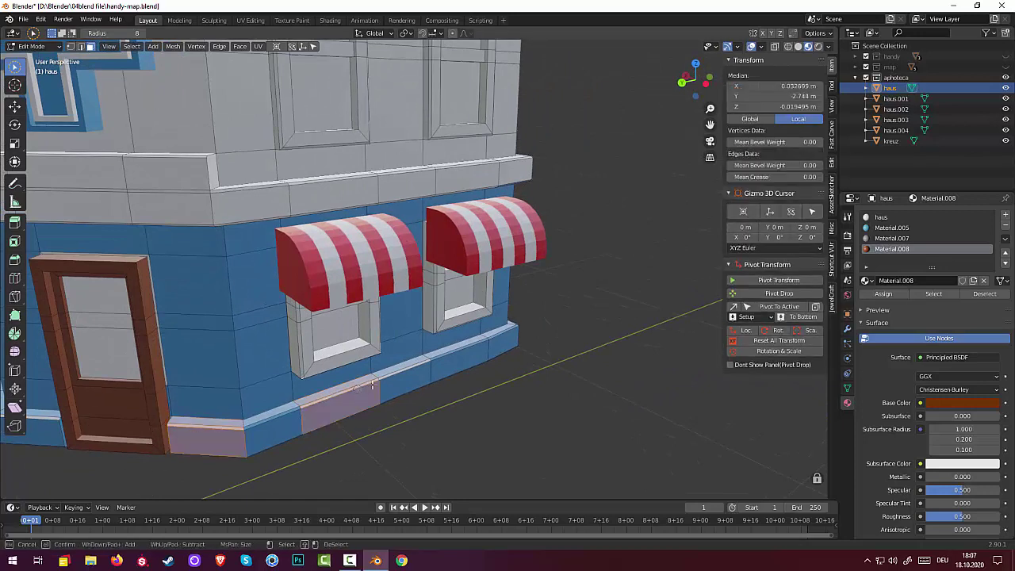
{"action": "left_click", "coordinate": [396, 378], "text": "shift"}
{"action": "middle_click_drag", "start_coordinate": [255, 418], "coordinate": [216, 417]}
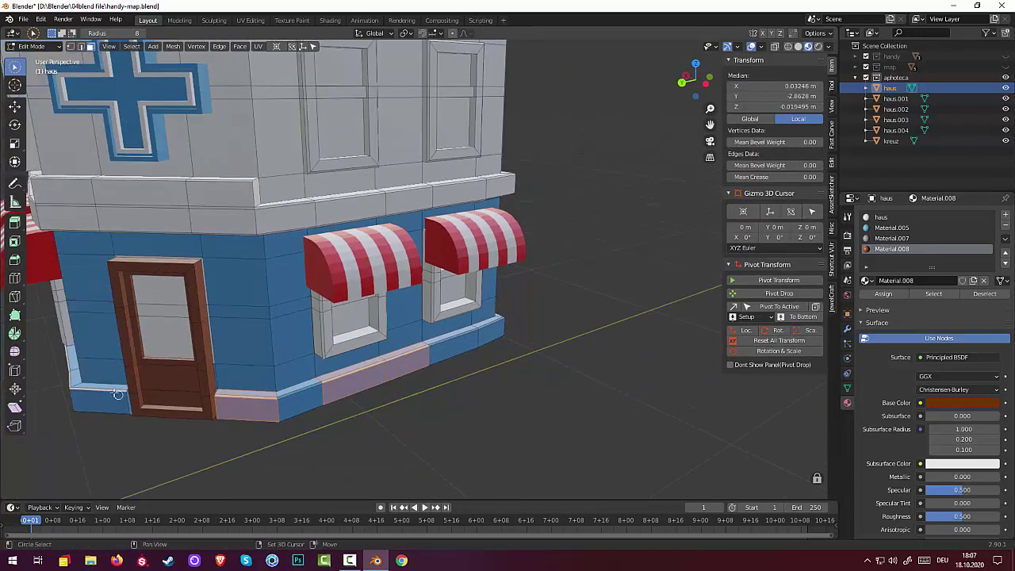
{"action": "left_click", "coordinate": [82, 387], "text": "shift"}
{"action": "left_click", "coordinate": [66, 381], "text": "shift"}
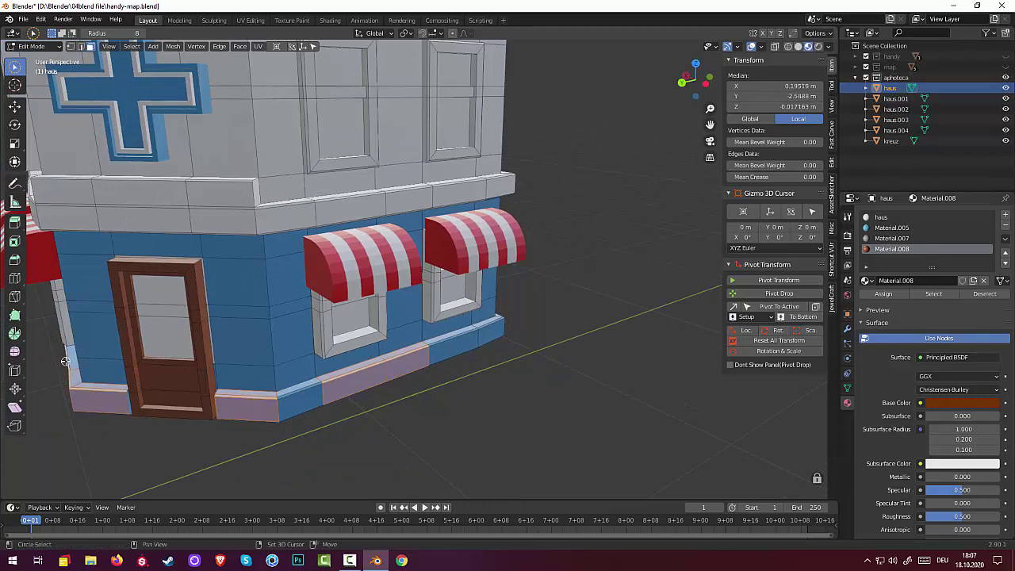
{"action": "left_click", "coordinate": [65, 360], "text": "shift"}
{"action": "middle_click_drag", "start_coordinate": [79, 358], "coordinate": [164, 355]}
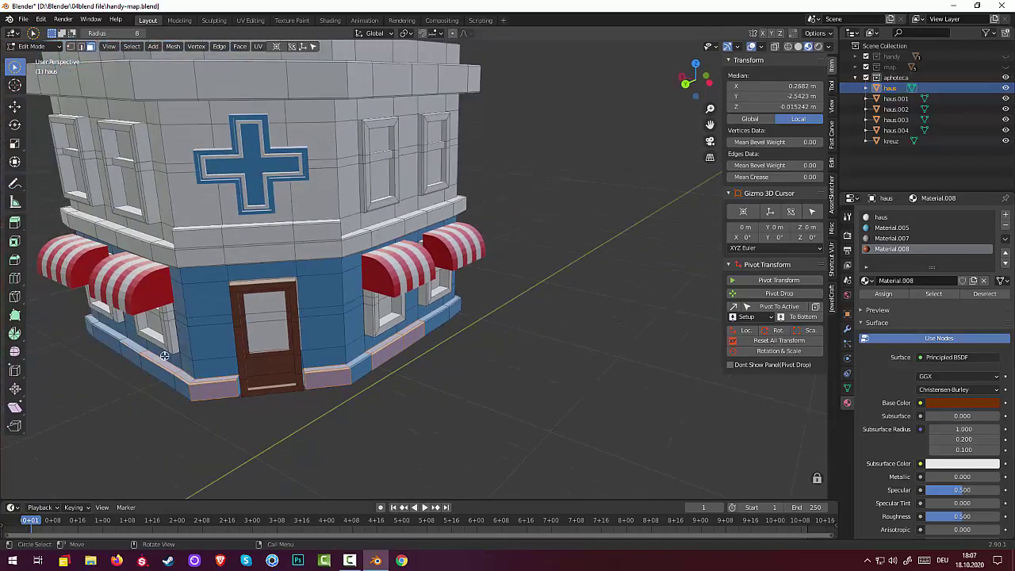
{"action": "left_click", "coordinate": [123, 354], "text": "shift"}
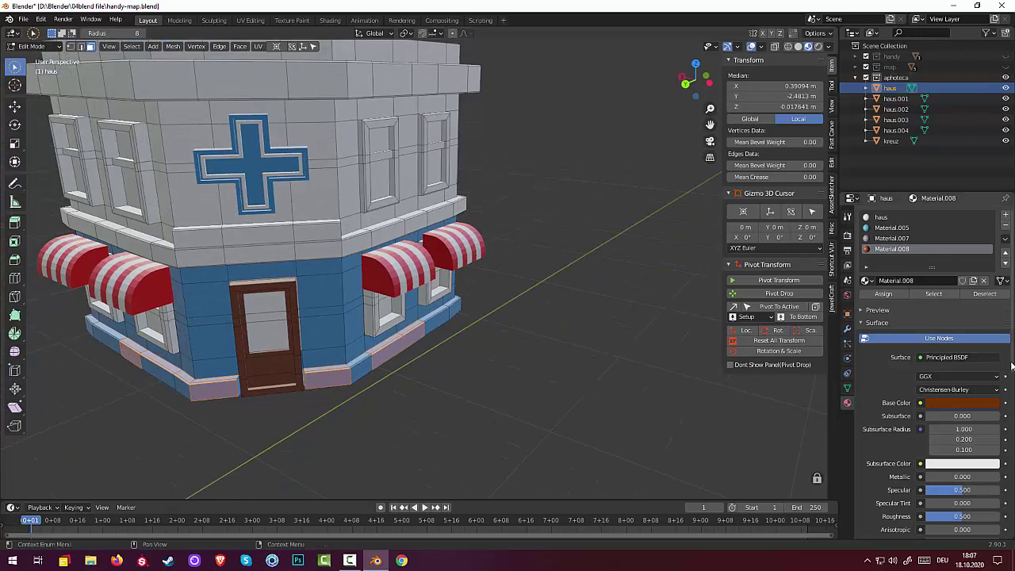
- Give the selected base trim the blue Material.005 and clear the selection
{"action": "left_click", "coordinate": [893, 228]}
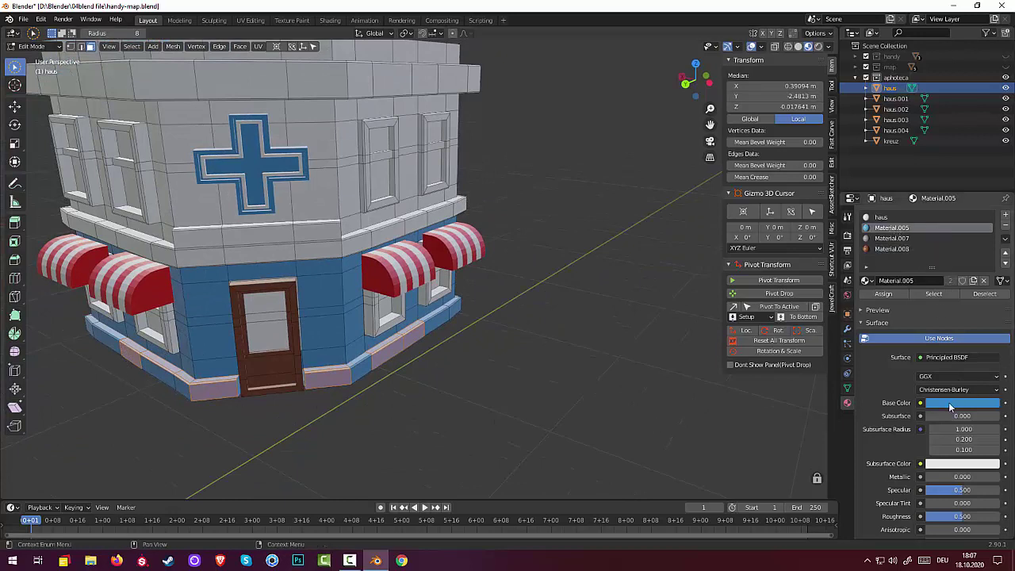
{"action": "left_click", "coordinate": [523, 389]}
{"action": "scroll", "coordinate": [524, 388], "scroll_direction": "down", "scroll_amount": 3}
{"action": "scroll", "coordinate": [519, 376], "scroll_direction": "down", "scroll_amount": 1}
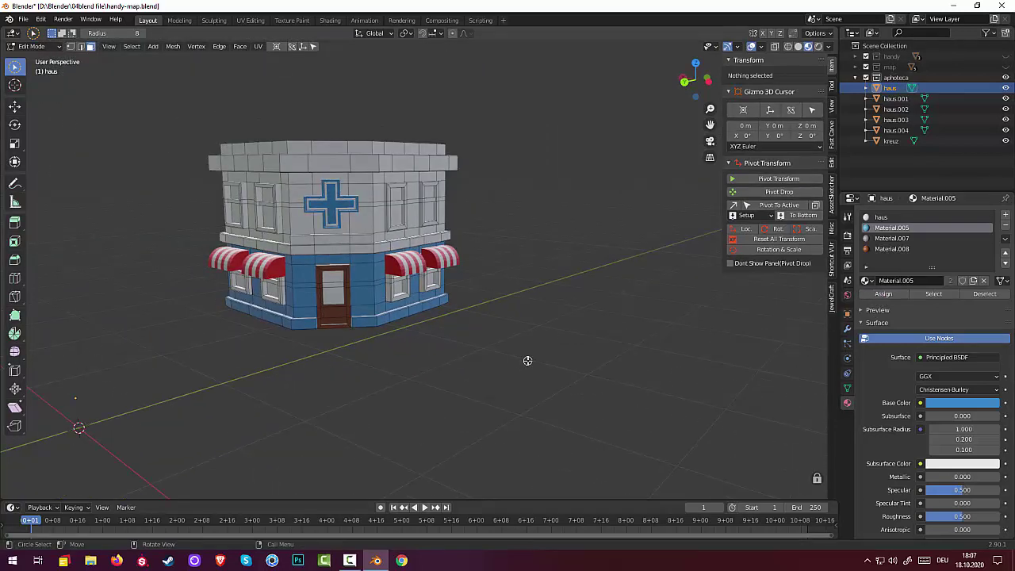
{"action": "scroll", "coordinate": [527, 361], "scroll_direction": "up", "scroll_amount": 1}
{"action": "scroll", "coordinate": [527, 359], "scroll_direction": "up", "scroll_amount": 2}
{"action": "scroll", "coordinate": [512, 358], "scroll_direction": "up", "scroll_amount": 2}
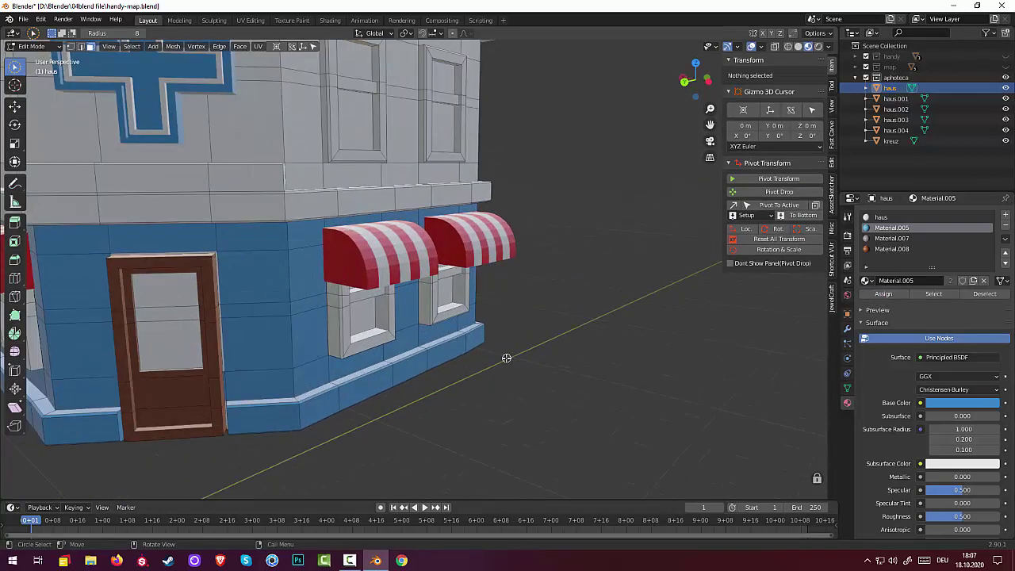
{"action": "scroll", "coordinate": [505, 357], "scroll_direction": "down", "scroll_amount": 2}
{"action": "scroll", "coordinate": [504, 360], "scroll_direction": "down", "scroll_amount": 1}
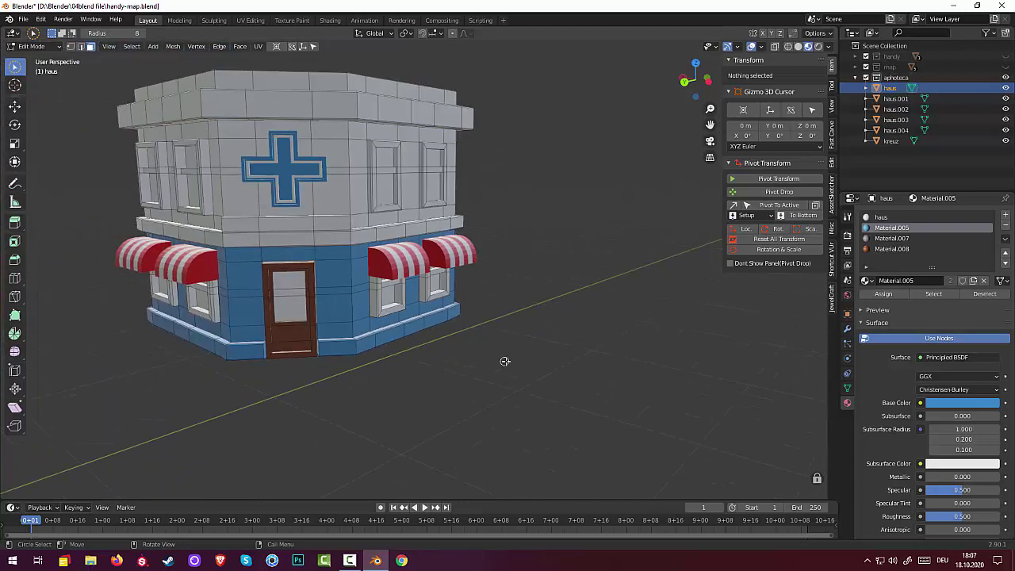
{"action": "mouse_move", "coordinate": [505, 360]}
{"action": "middle_mouse_down"}
{"action": "mouse_move", "coordinate": [568, 338]}
{"action": "mouse_move", "coordinate": [509, 389]}
{"action": "mouse_move", "coordinate": [509, 358]}
{"action": "mouse_move", "coordinate": [521, 356]}
{"action": "middle_mouse_up"}
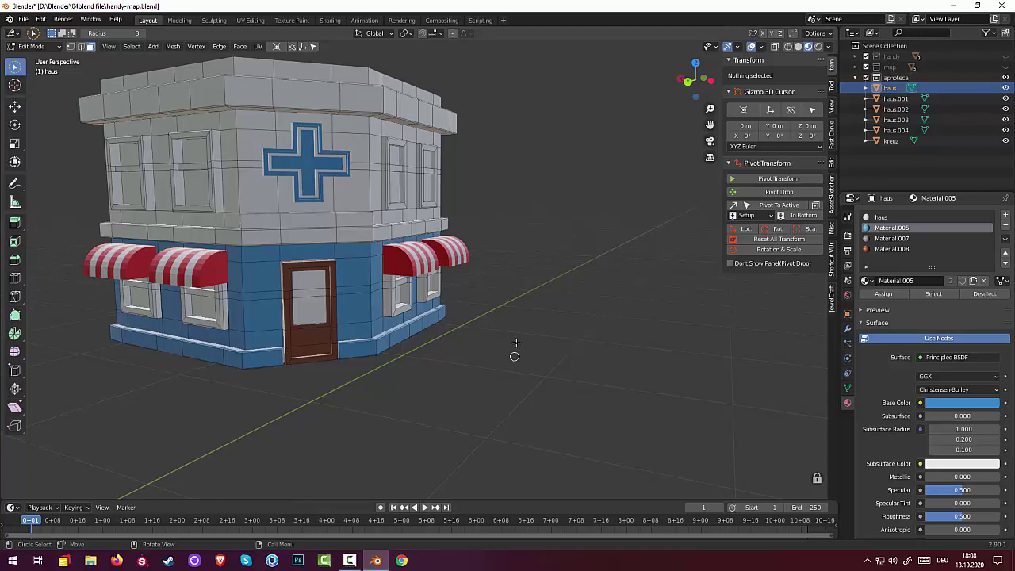
{"action": "left_click", "coordinate": [27, 48]}
{"action": "left_click", "coordinate": [32, 59]}
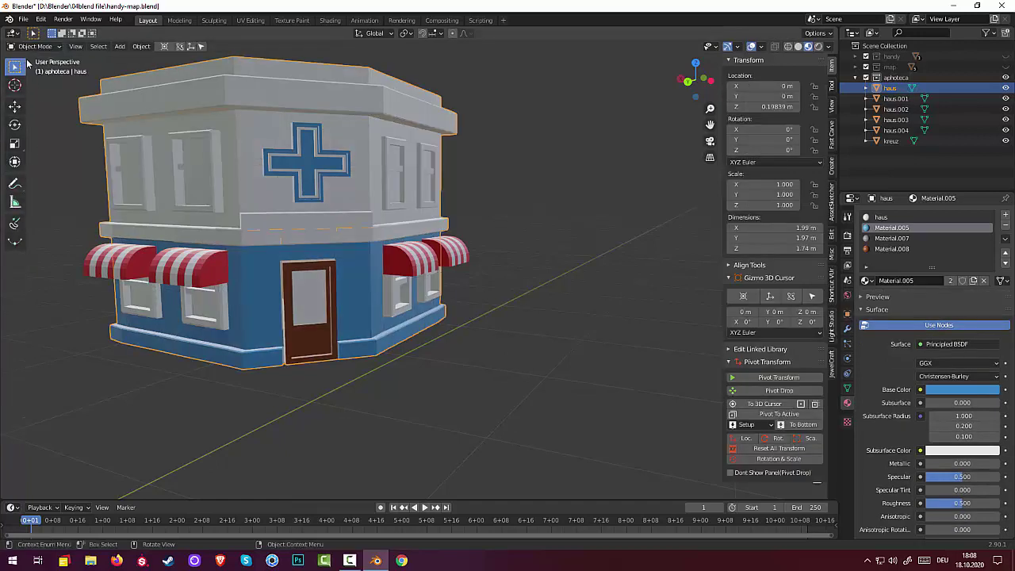
{"action": "left_click", "coordinate": [27, 48]}
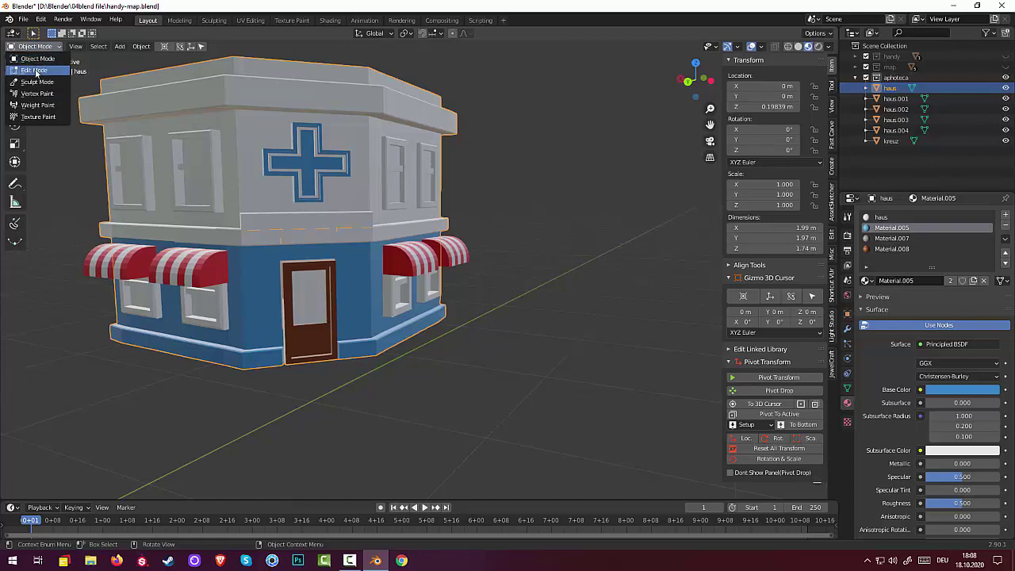
{"action": "left_click", "coordinate": [36, 69]}
{"action": "mouse_move", "coordinate": [525, 390]}
{"action": "middle_mouse_down"}
{"action": "mouse_move", "coordinate": [468, 382]}
{"action": "mouse_move", "coordinate": [527, 387]}
{"action": "mouse_move", "coordinate": [497, 394]}
{"action": "mouse_move", "coordinate": [492, 407]}
{"action": "mouse_move", "coordinate": [491, 384]}
{"action": "middle_mouse_up"}
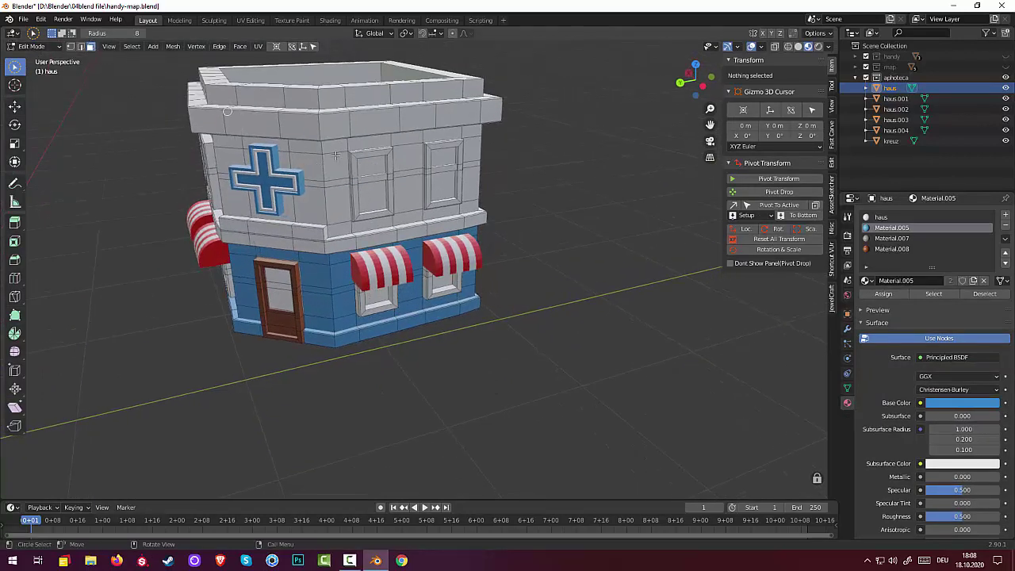
- Select the upper and lower window panes on the front facade
{"action": "left_click", "coordinate": [371, 169]}
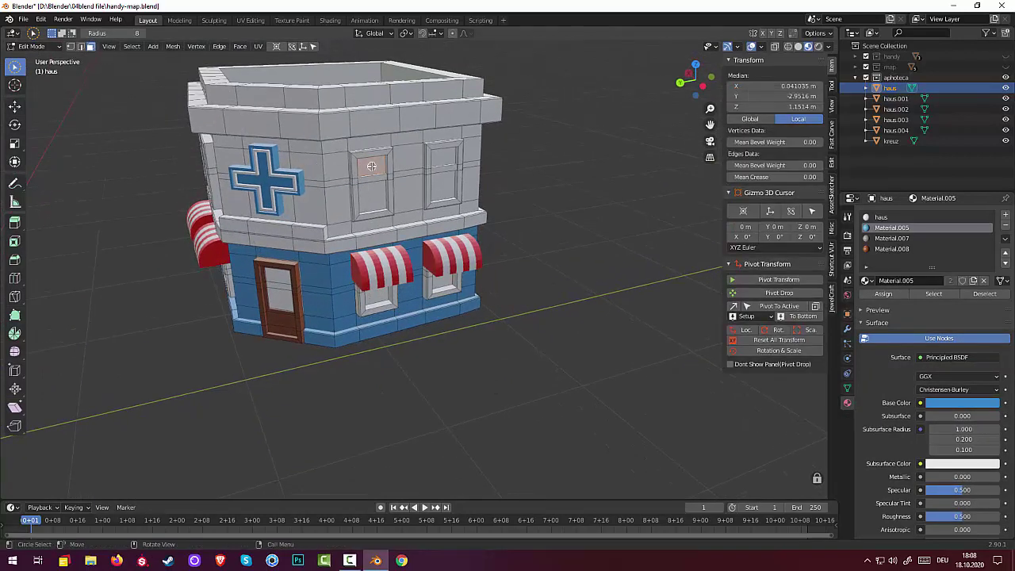
{"action": "left_click", "coordinate": [444, 157], "text": "shift"}
{"action": "mouse_move", "coordinate": [539, 233]}
{"action": "middle_mouse_down"}
{"action": "mouse_move", "coordinate": [532, 191]}
{"action": "mouse_move", "coordinate": [358, 268]}
{"action": "middle_mouse_up"}
{"action": "left_click", "coordinate": [374, 269], "text": "shift"}
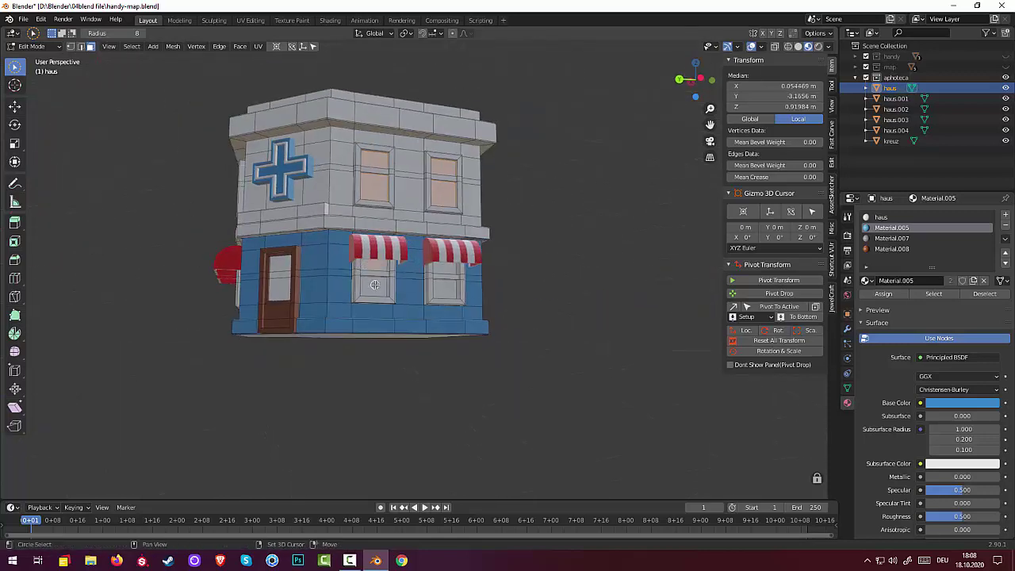
{"action": "left_click", "coordinate": [374, 284], "text": "shift"}
{"action": "left_click", "coordinate": [441, 287], "text": "shift"}
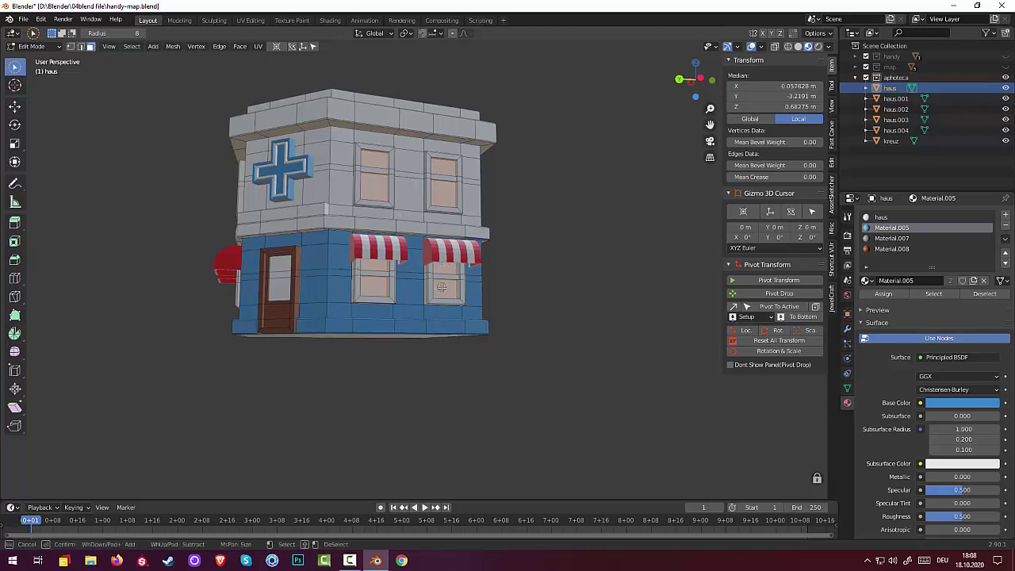
{"action": "scroll", "coordinate": [442, 287], "scroll_direction": "up", "scroll_amount": 3}
{"action": "mouse_move", "coordinate": [475, 301]}
{"action": "middle_mouse_down"}
{"action": "mouse_move", "coordinate": [584, 326]}
{"action": "mouse_move", "coordinate": [564, 312]}
{"action": "middle_mouse_up"}
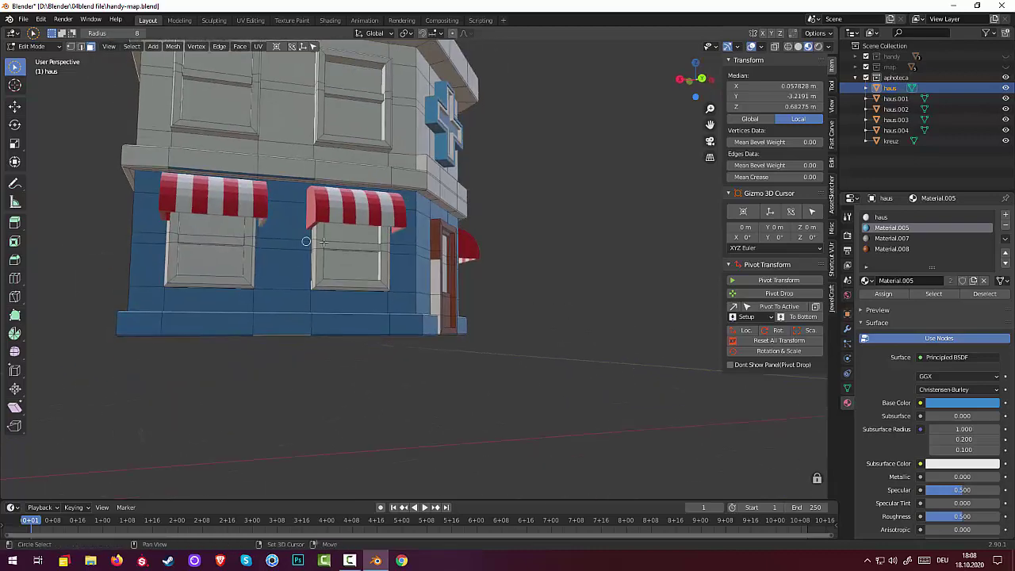
- Add the remaining window panes on both floors to the selection
{"action": "left_click", "coordinate": [349, 235], "text": "shift"}
{"action": "left_click", "coordinate": [340, 273], "text": "shift"}
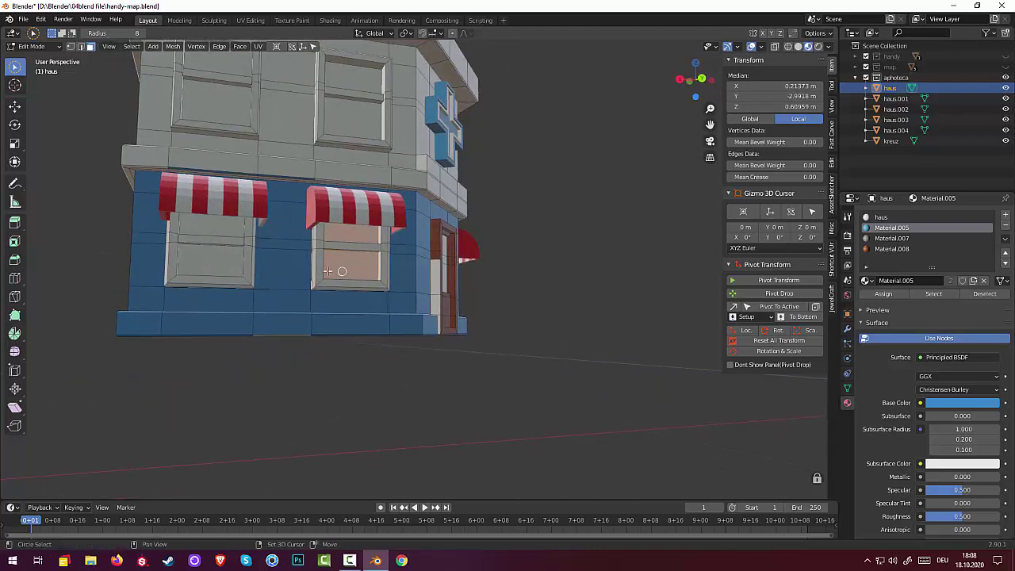
{"action": "left_click", "coordinate": [210, 264], "text": "shift"}
{"action": "left_click", "coordinate": [216, 226], "text": "shift"}
{"action": "left_click", "coordinate": [208, 116], "text": "shift"}
{"action": "mouse_move", "coordinate": [207, 115]}
{"action": "middle_mouse_down"}
{"action": "mouse_move", "coordinate": [341, 204]}
{"action": "mouse_move", "coordinate": [153, 297]}
{"action": "middle_mouse_up"}
{"action": "left_click", "coordinate": [153, 304], "text": "shift"}
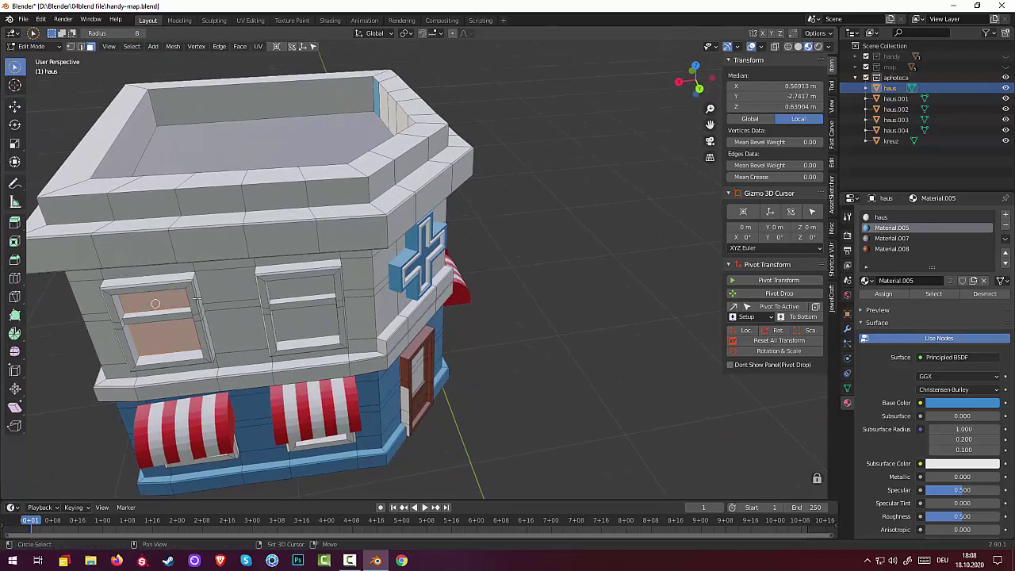
{"action": "left_click", "coordinate": [295, 291], "text": "shift"}
{"action": "left_click", "coordinate": [298, 332], "text": "shift"}
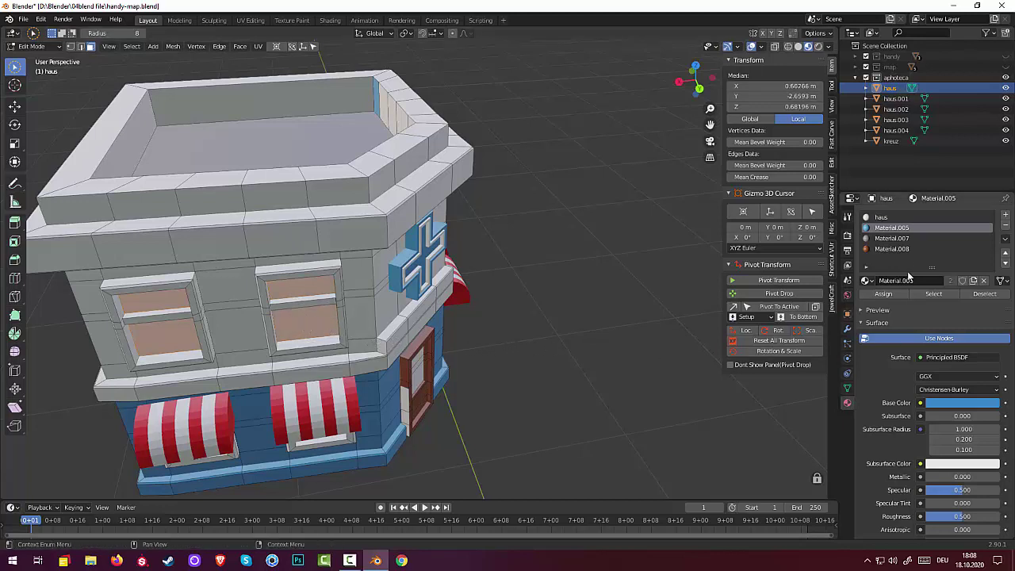
- Assign Material.007 to the window panes and raise its base colour value to 0.707
{"action": "left_click", "coordinate": [891, 238]}
{"action": "left_click", "coordinate": [882, 294]}
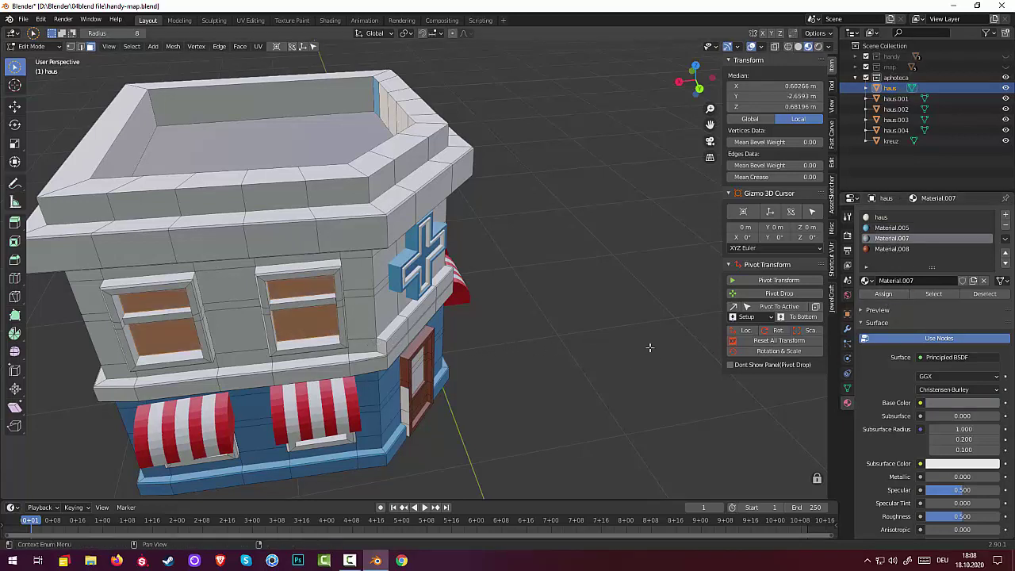
{"action": "key", "text": "alt+a"}
{"action": "middle_click_drag", "start_coordinate": [620, 371], "coordinate": [592, 348]}
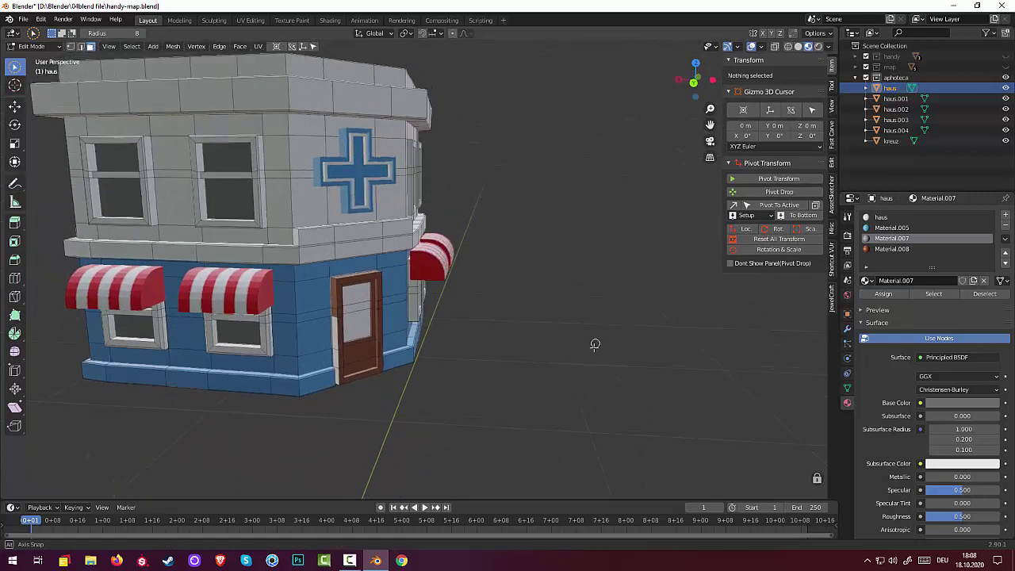
{"action": "left_click", "coordinate": [965, 404]}
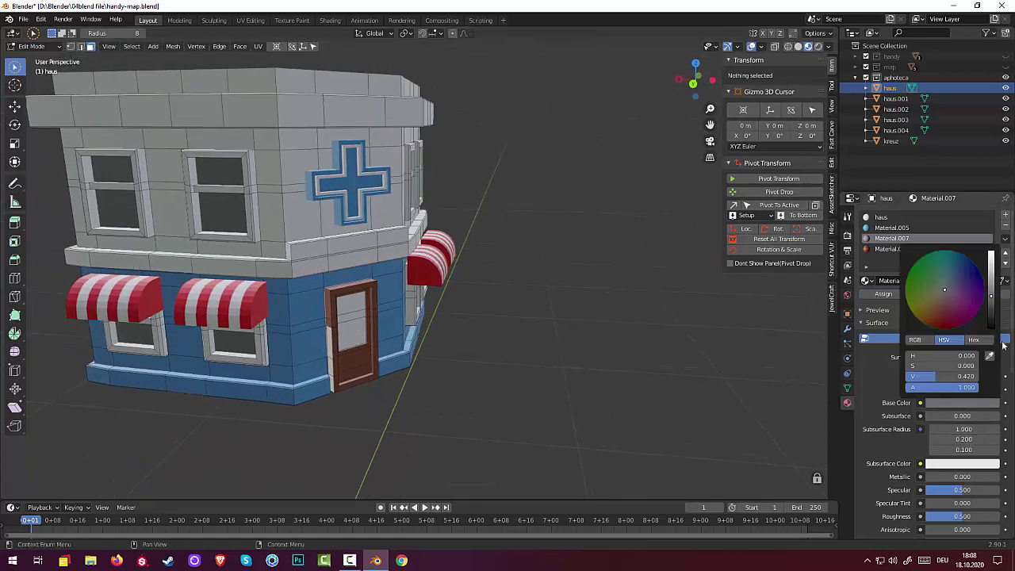
{"action": "left_click_drag", "start_coordinate": [991, 295], "coordinate": [991, 273]}
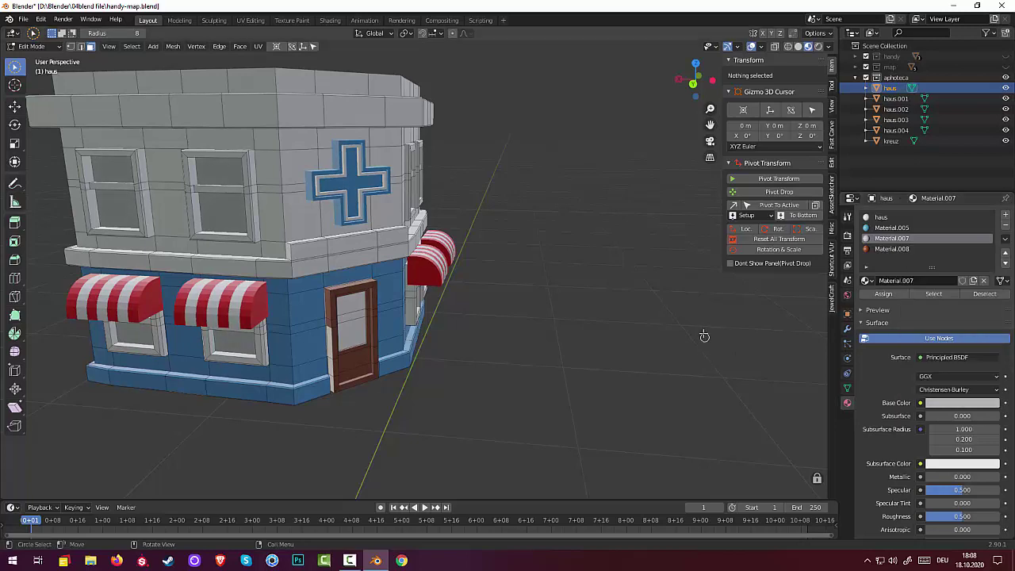
- Reassign the stray blue face inside the roof to the white haus material
{"action": "middle_click_drag", "start_coordinate": [556, 302], "coordinate": [382, 212]}
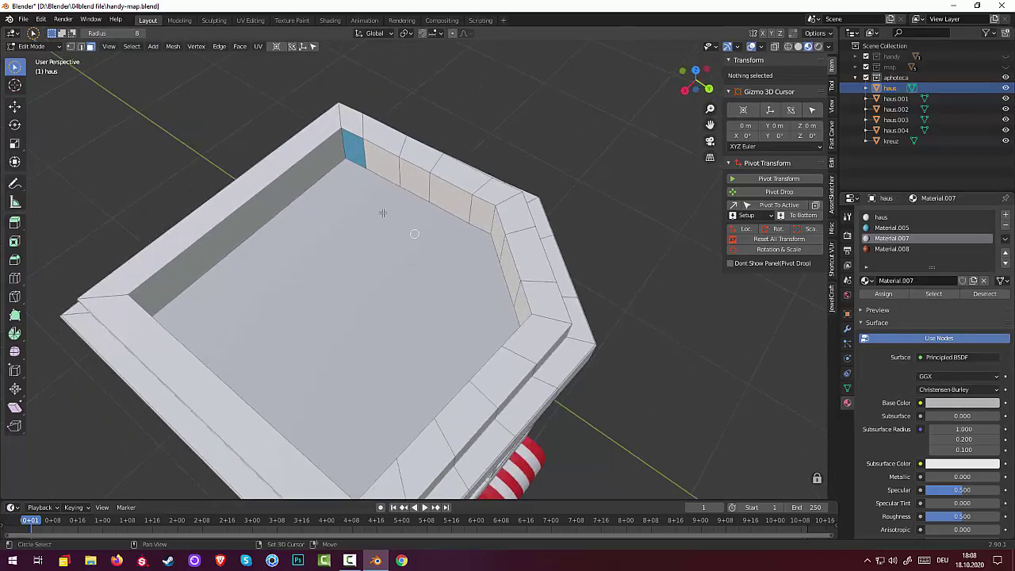
{"action": "left_click", "coordinate": [353, 143]}
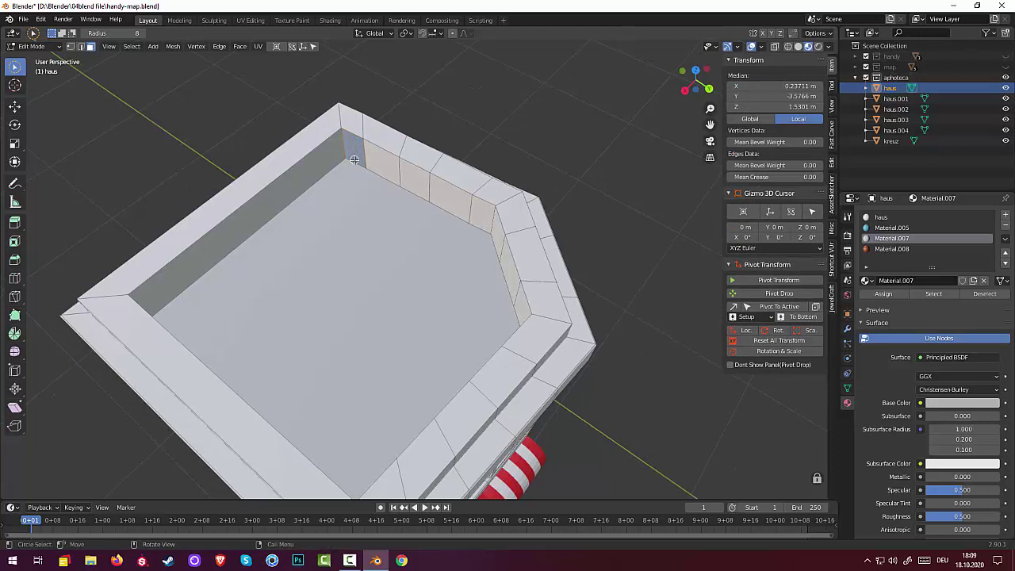
{"action": "left_click", "coordinate": [883, 220]}
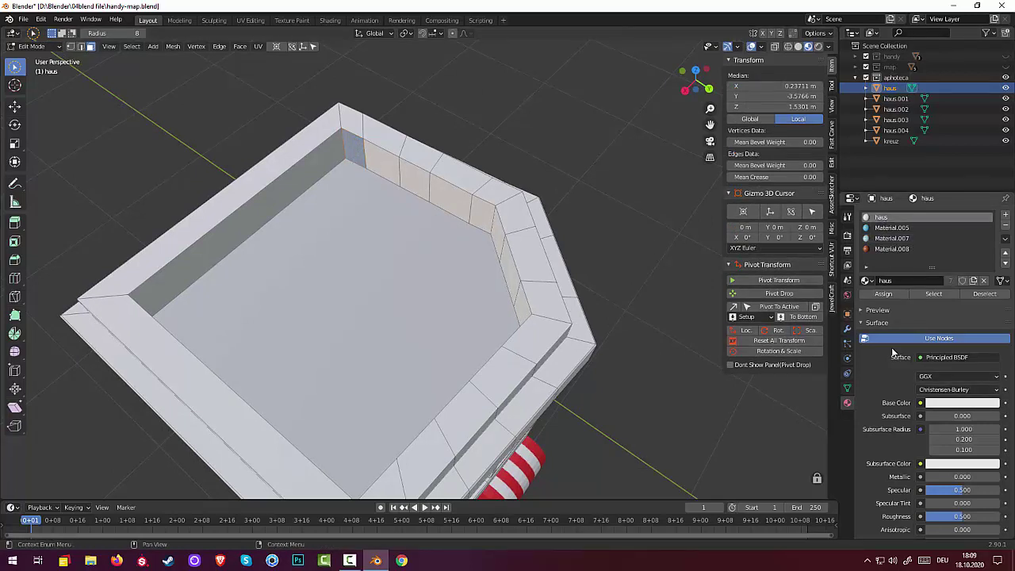
{"action": "left_click", "coordinate": [881, 293]}
- Assign the haus material to the inner parapet wall faces, then deselect all
{"action": "scroll", "coordinate": [350, 270], "scroll_direction": "down", "scroll_amount": 3}
{"action": "middle_click_drag", "start_coordinate": [351, 269], "coordinate": [267, 193]}
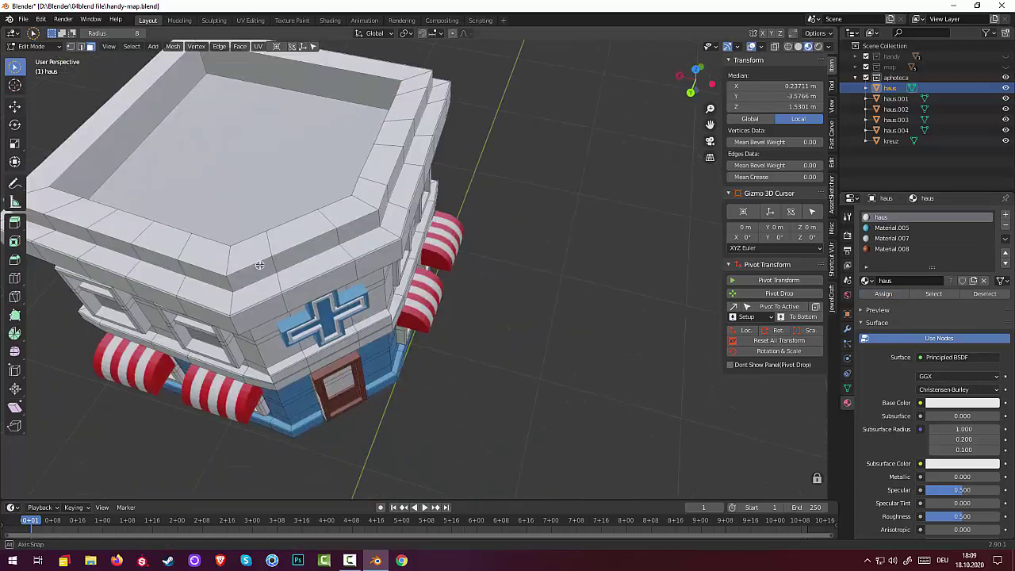
{"action": "scroll", "coordinate": [269, 135], "scroll_direction": "up", "scroll_amount": 5}
{"action": "mouse_move", "coordinate": [268, 135]}
{"action": "middle_mouse_down"}
{"action": "mouse_move", "coordinate": [396, 127]}
{"action": "mouse_move", "coordinate": [308, 141]}
{"action": "middle_mouse_up"}
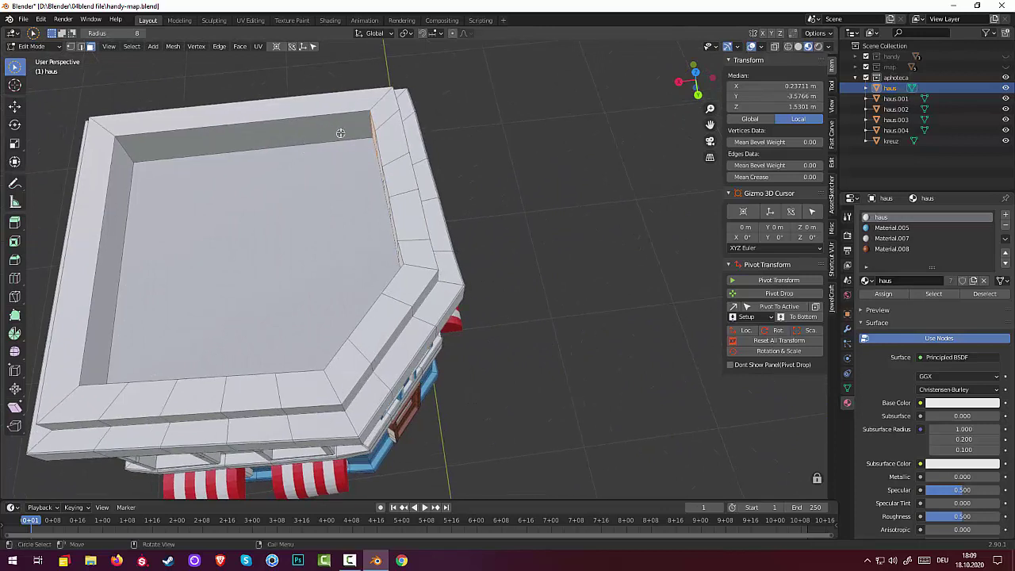
{"action": "left_click", "coordinate": [340, 132]}
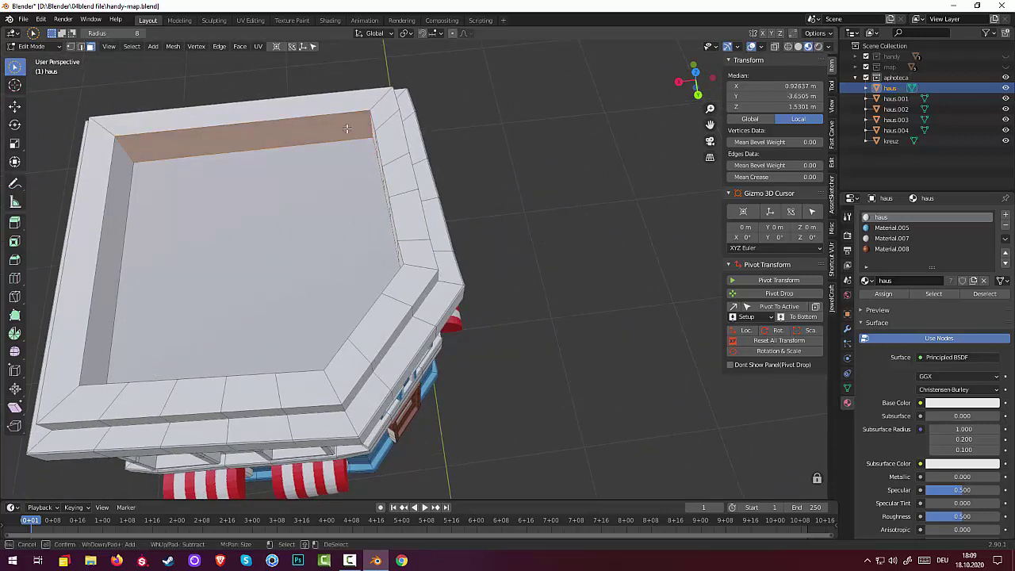
{"action": "left_click", "coordinate": [99, 291], "text": "shift"}
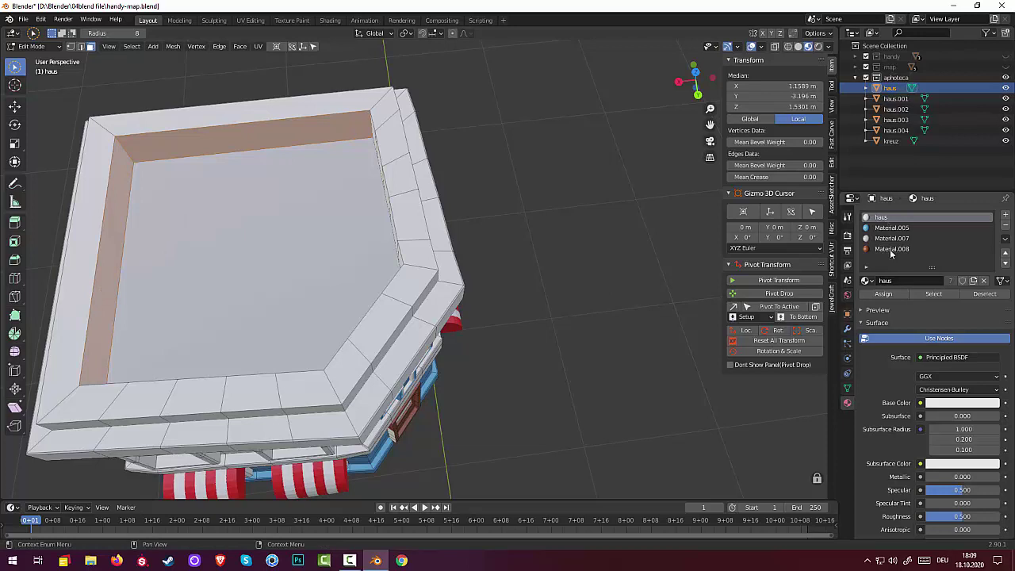
{"action": "key", "text": "alt+a"}
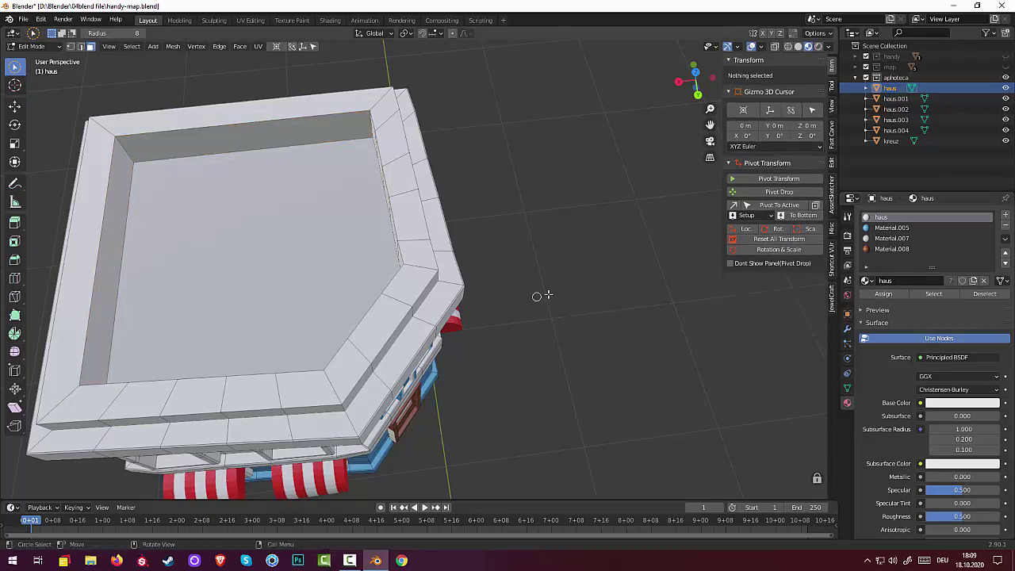
{"action": "left_click", "coordinate": [315, 149]}
{"action": "left_click", "coordinate": [106, 255], "text": "shift"}
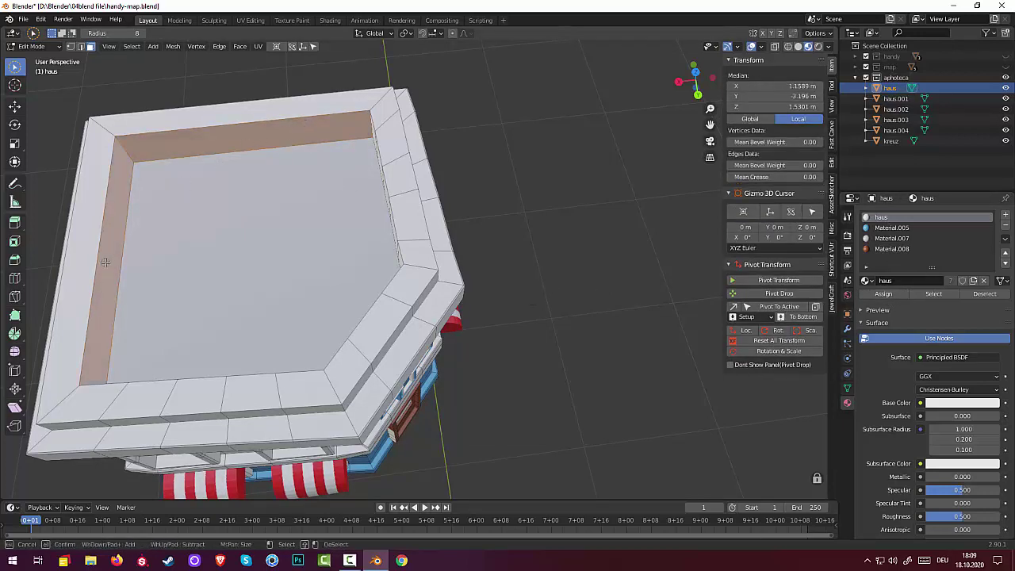
{"action": "left_click", "coordinate": [886, 295]}
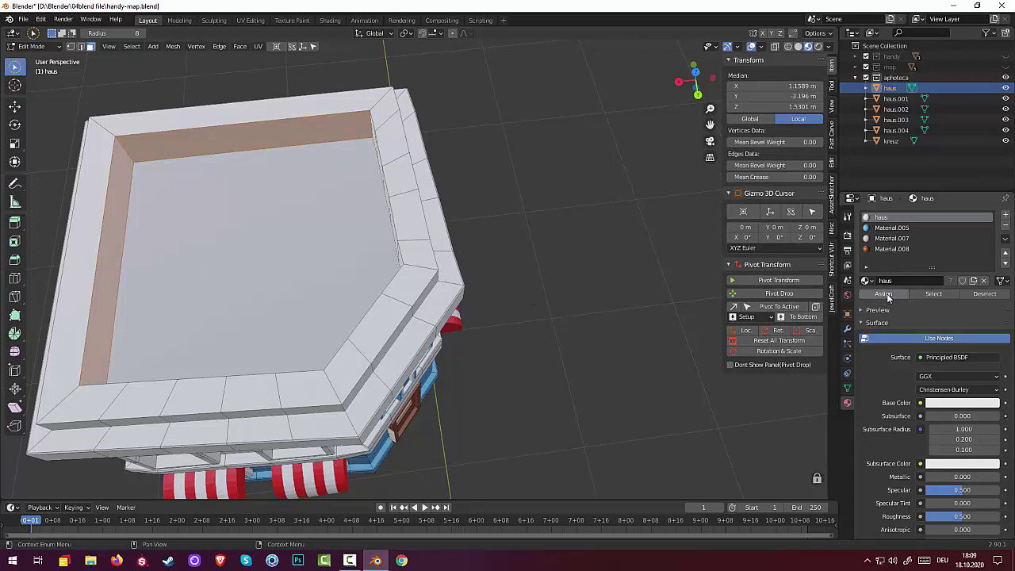
{"action": "key", "text": "alt+a"}
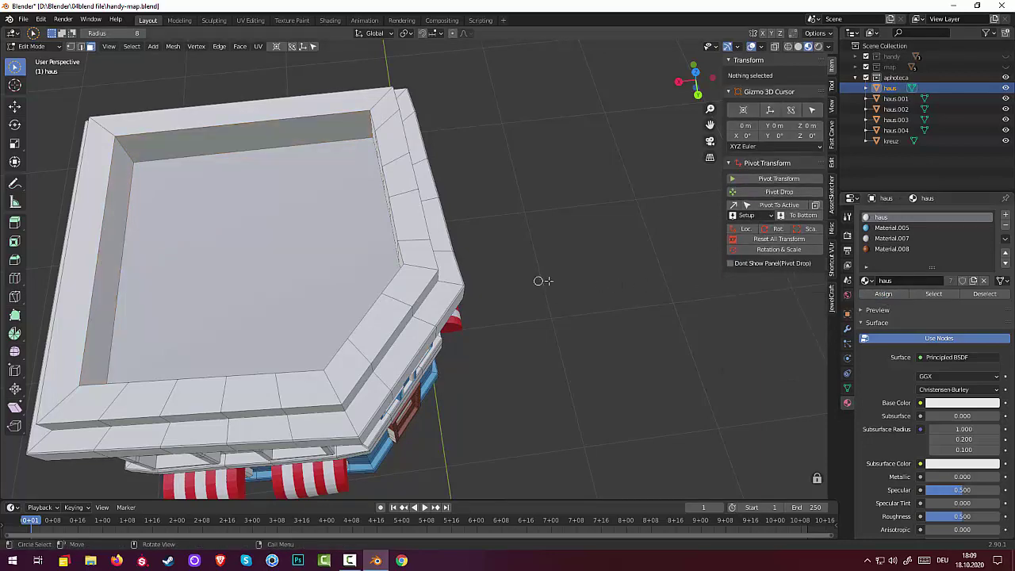
{"action": "mouse_move", "coordinate": [539, 280]}
{"action": "middle_mouse_down"}
{"action": "mouse_move", "coordinate": [537, 252]}
{"action": "mouse_move", "coordinate": [350, 258]}
{"action": "mouse_move", "coordinate": [548, 205]}
{"action": "mouse_move", "coordinate": [534, 215]}
{"action": "mouse_move", "coordinate": [526, 199]}
{"action": "mouse_move", "coordinate": [564, 195]}
{"action": "middle_mouse_up"}
- Assign brown Material.008 to the thin wall strip left of the door and the bottom door faces
{"action": "scroll", "coordinate": [519, 297], "scroll_direction": "up", "scroll_amount": 2}
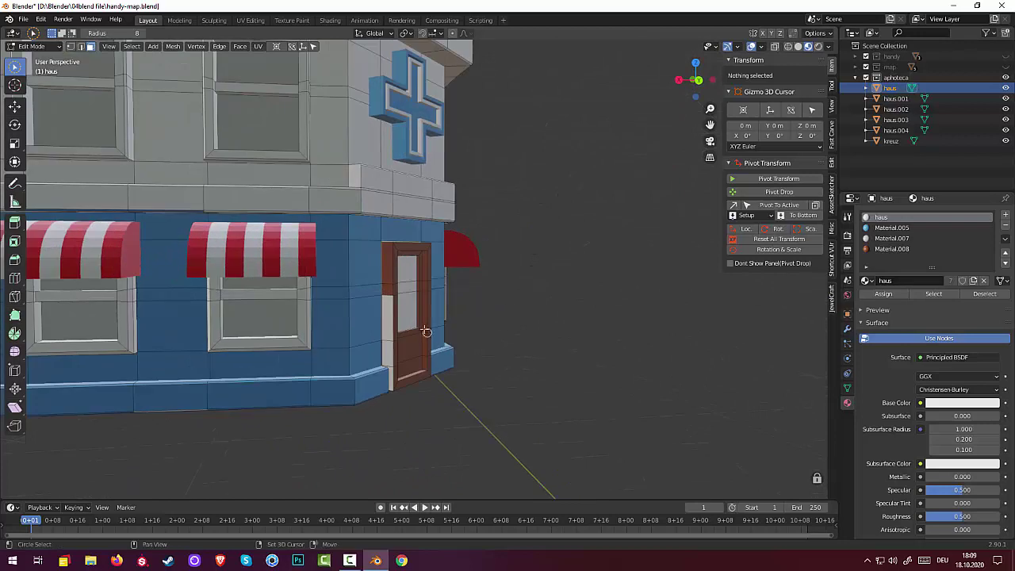
{"action": "left_click", "coordinate": [396, 332]}
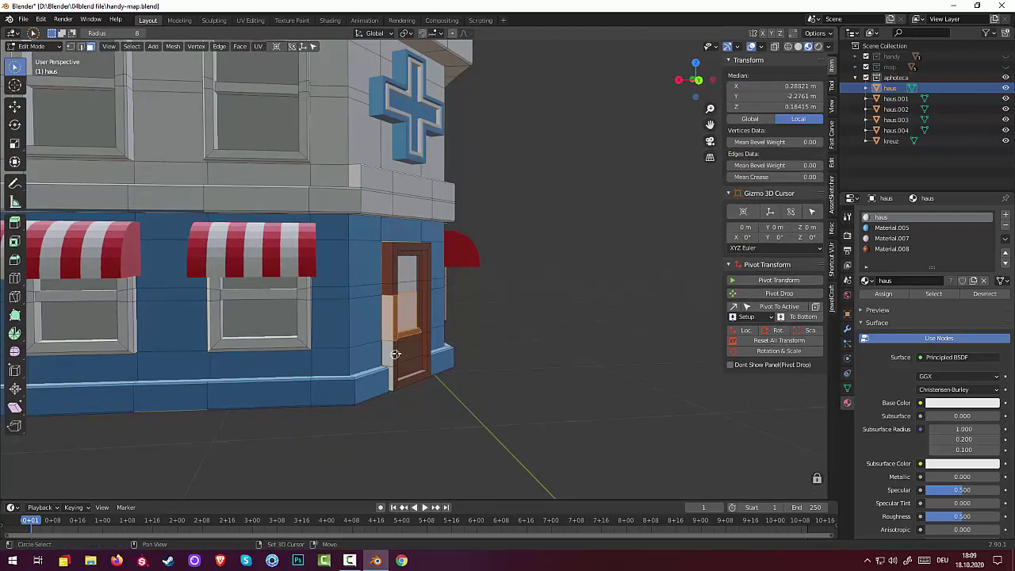
{"action": "left_click", "coordinate": [395, 354]}
{"action": "left_click", "coordinate": [386, 335]}
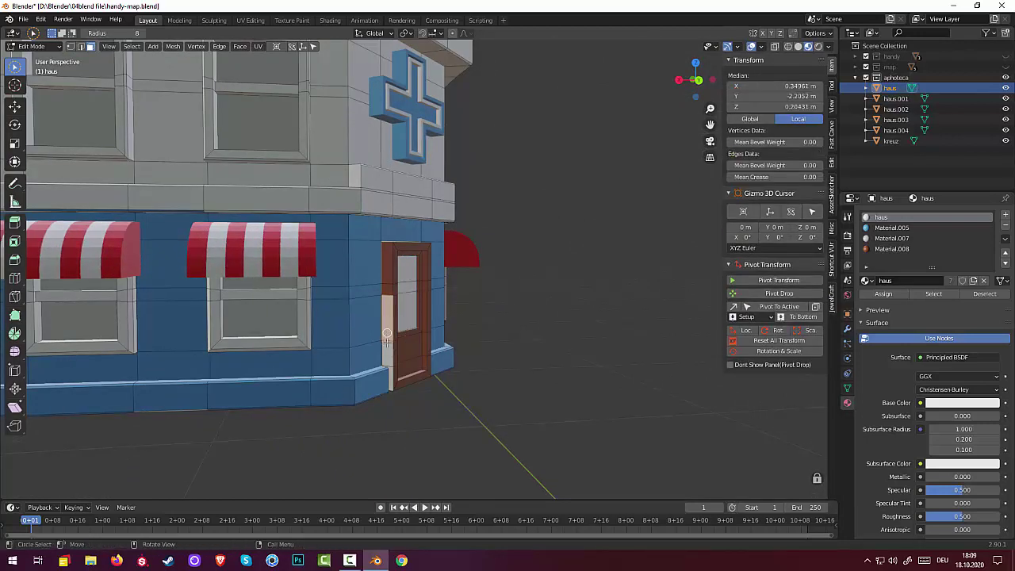
{"action": "left_click", "coordinate": [388, 355], "text": "shift"}
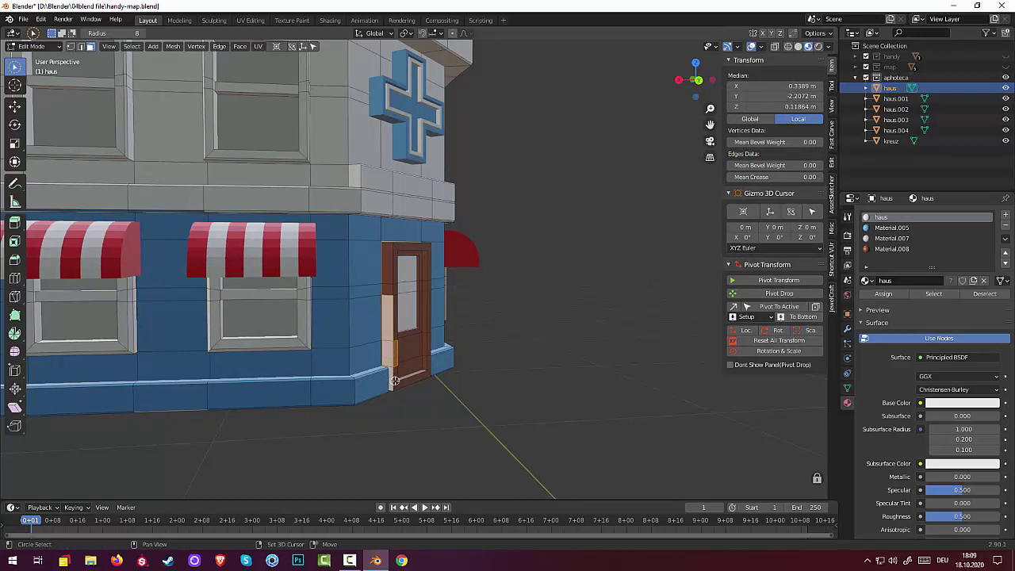
{"action": "left_click", "coordinate": [393, 380], "text": "shift"}
{"action": "left_click", "coordinate": [891, 249]}
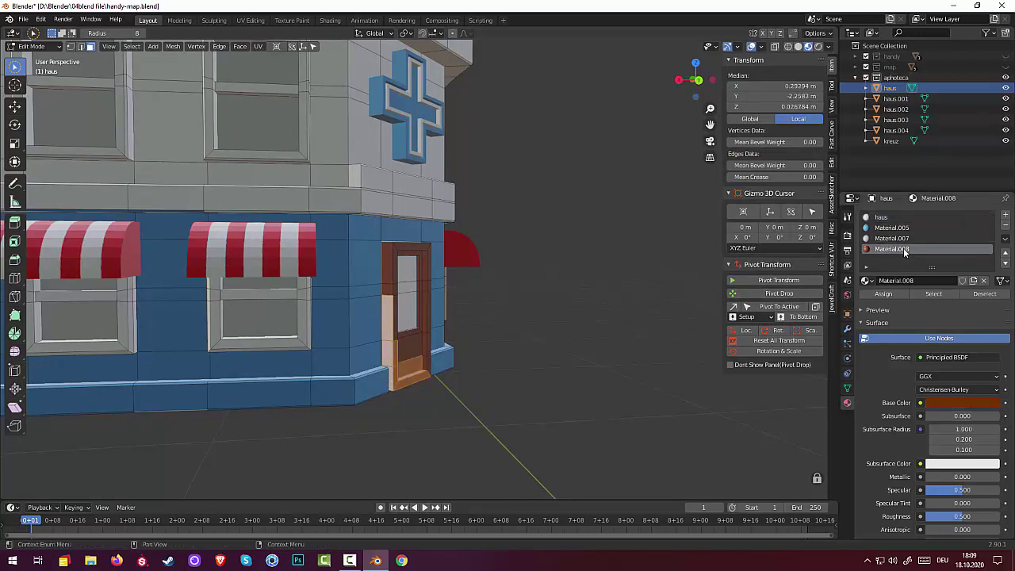
{"action": "left_click", "coordinate": [882, 295]}
{"action": "key", "text": "alt+a"}
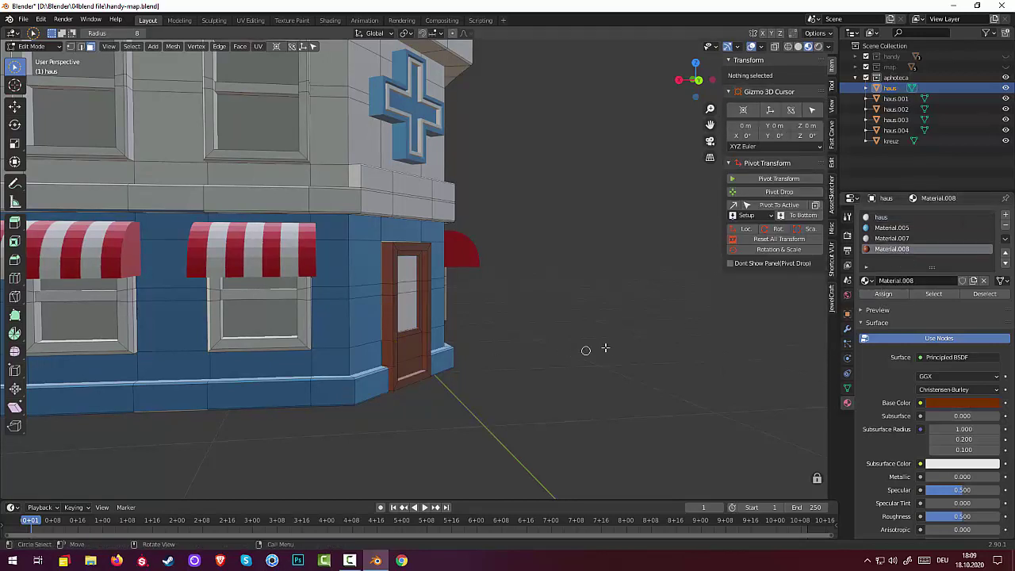
{"action": "middle_click_drag", "start_coordinate": [585, 351], "coordinate": [589, 367]}
{"action": "scroll", "coordinate": [407, 378], "scroll_direction": "up", "scroll_amount": 3}
{"action": "scroll", "coordinate": [362, 344], "scroll_direction": "up", "scroll_amount": 3}
- Clear the stray face-loop selection and switch to the single-click Tweak selection tool
{"action": "middle_click_drag", "start_coordinate": [362, 344], "coordinate": [389, 288]}
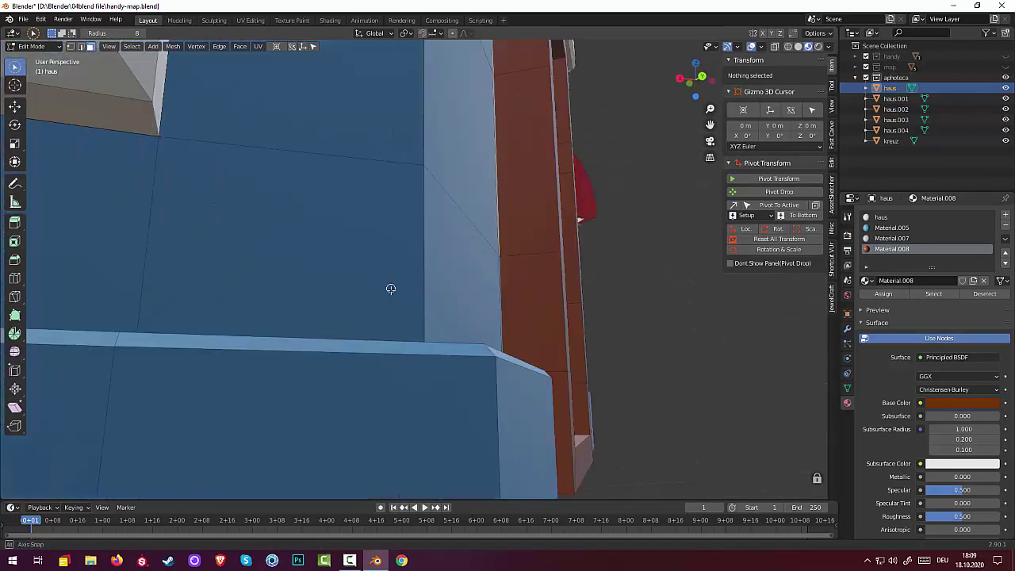
{"action": "scroll", "coordinate": [374, 306], "scroll_direction": "down", "scroll_amount": 2}
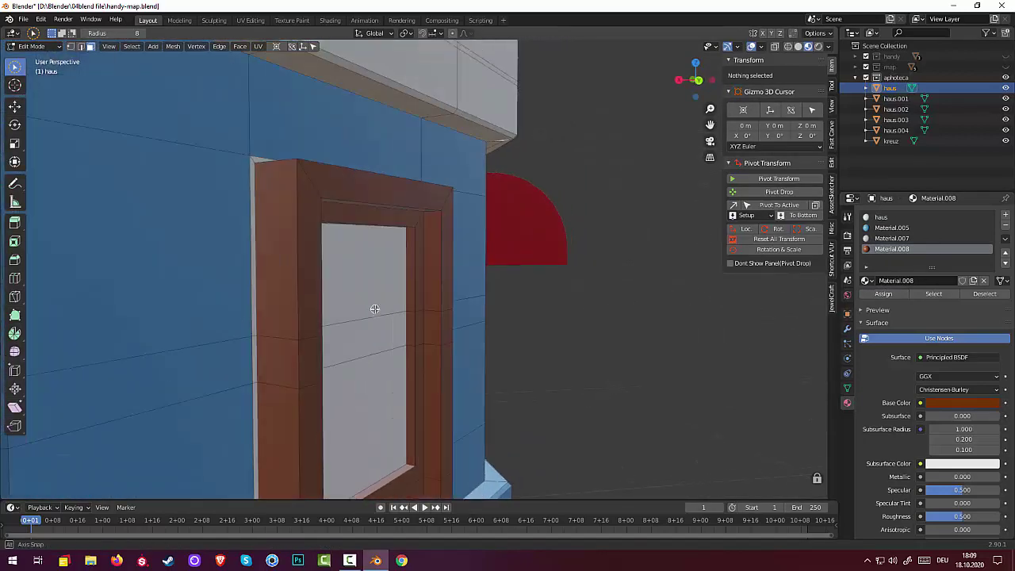
{"action": "left_click", "coordinate": [253, 291], "text": "alt"}
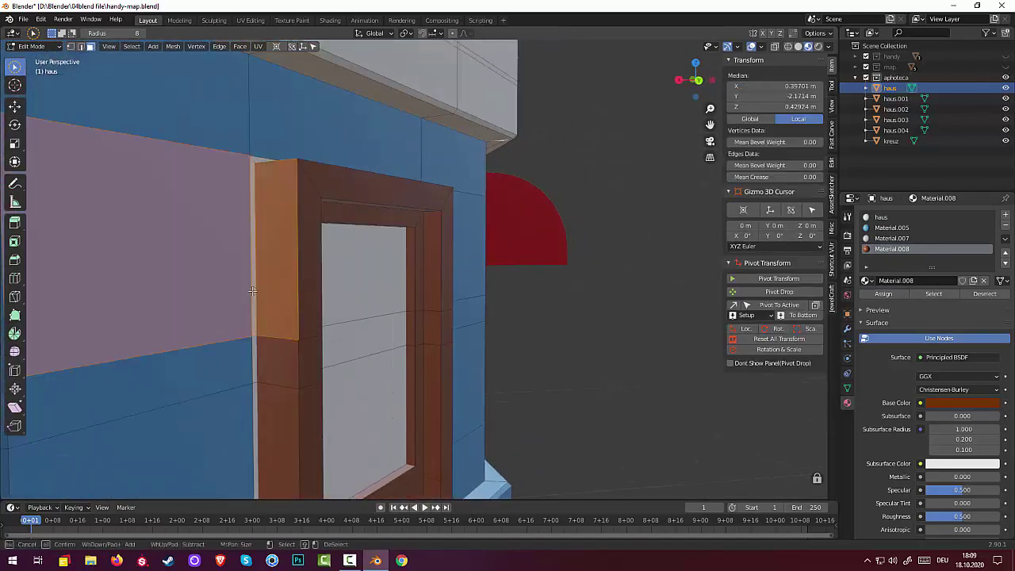
{"action": "left_click", "coordinate": [59, 46]}
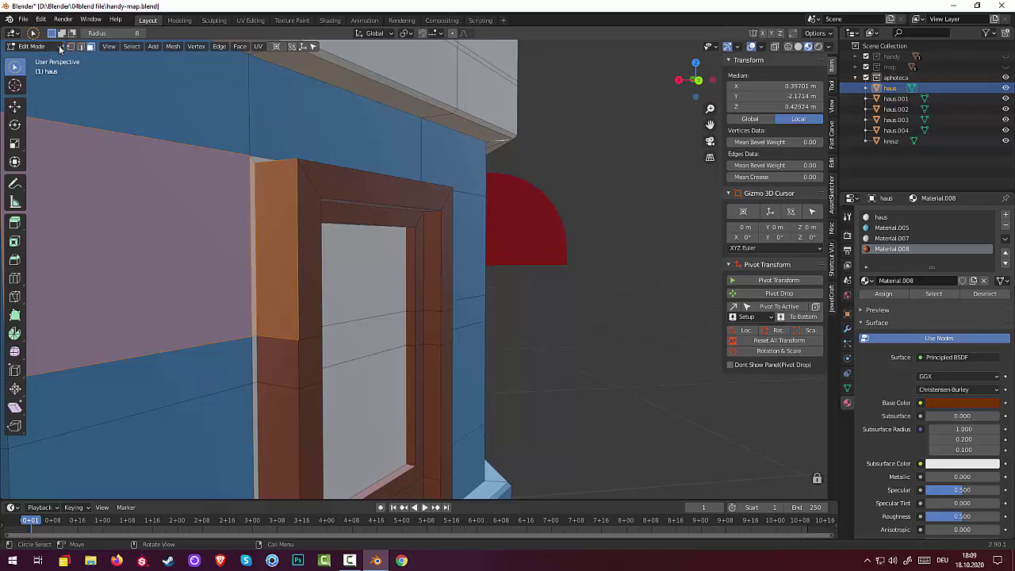
{"action": "left_click", "coordinate": [14, 68]}
{"action": "key", "text": "alt+a"}
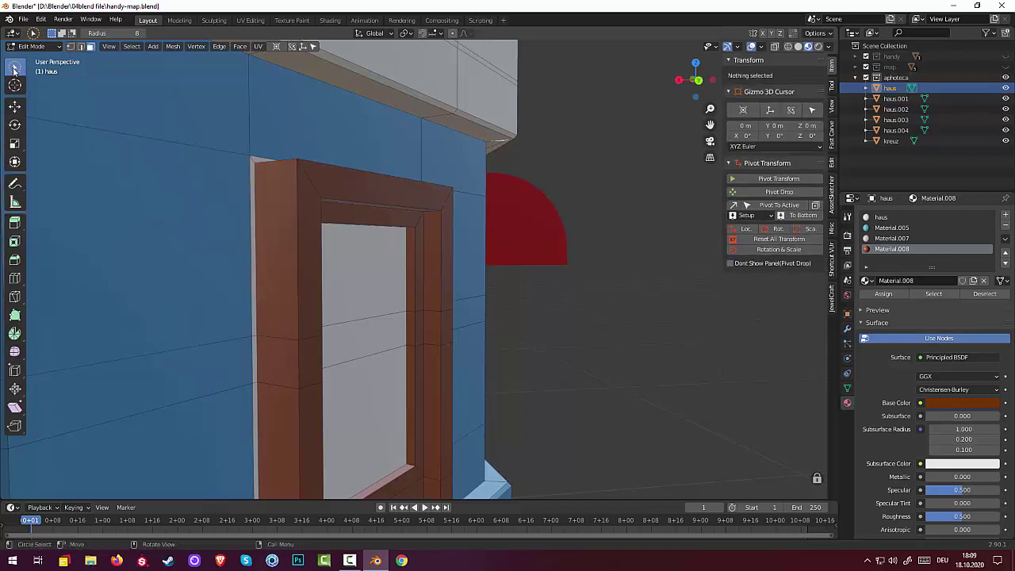
{"action": "left_click", "coordinate": [13, 70]}
{"action": "left_click", "coordinate": [48, 71]}
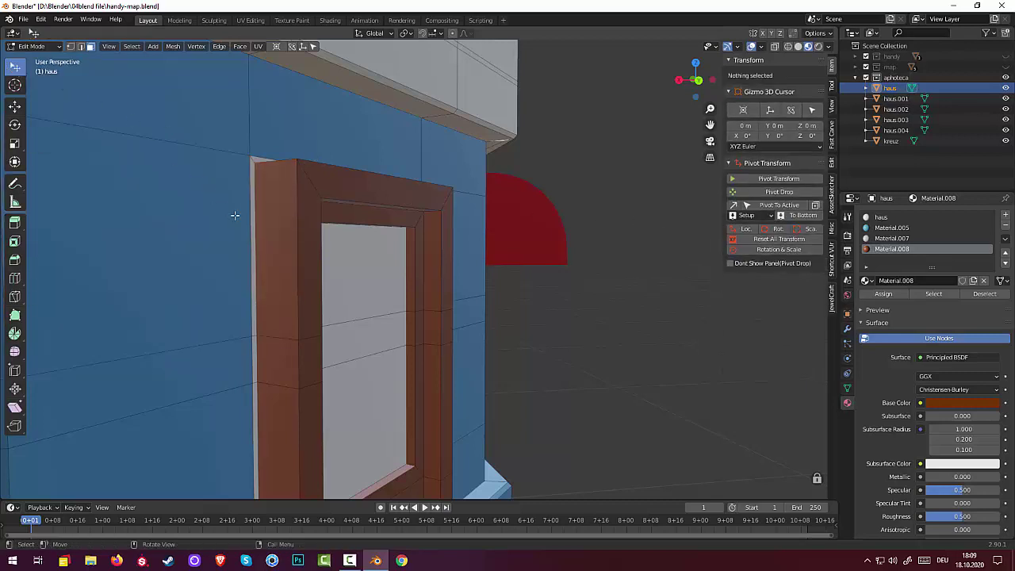
- Select the edges and wall face along the door frame's left side
{"action": "left_click", "coordinate": [251, 224]}
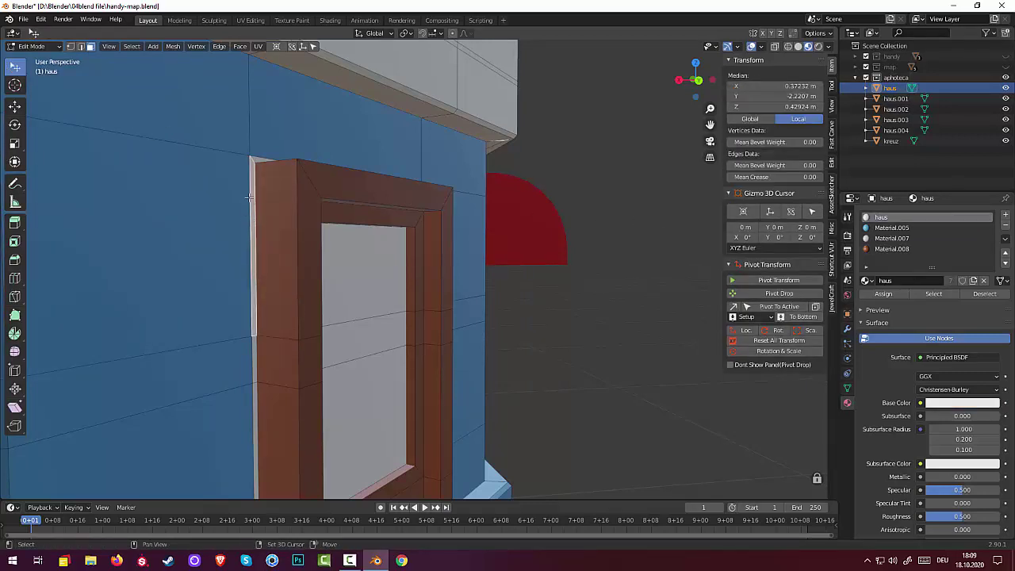
{"action": "left_click", "coordinate": [252, 354]}
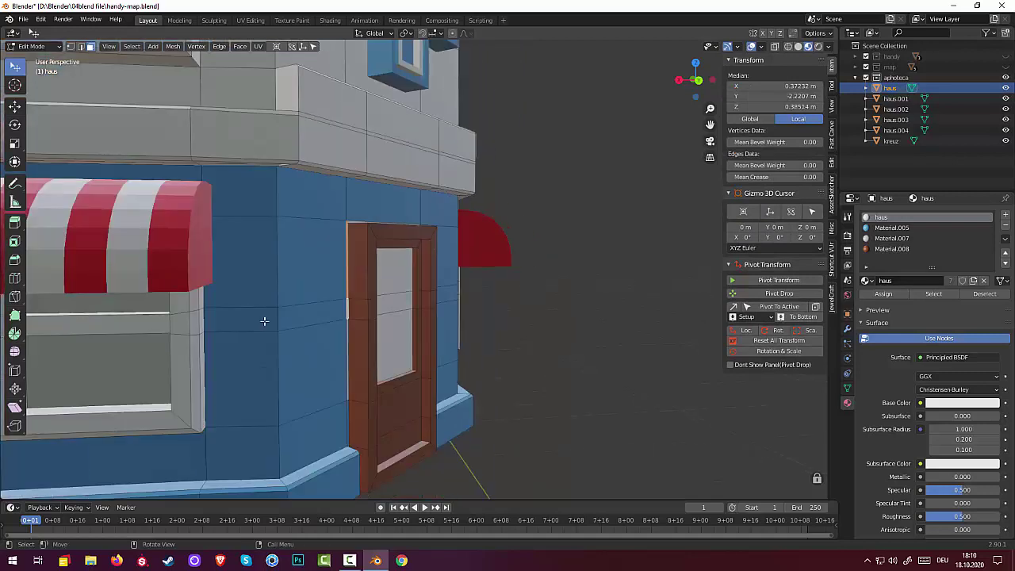
{"action": "scroll", "coordinate": [254, 355], "scroll_direction": "down", "scroll_amount": 4}
{"action": "left_click", "coordinate": [347, 355]}
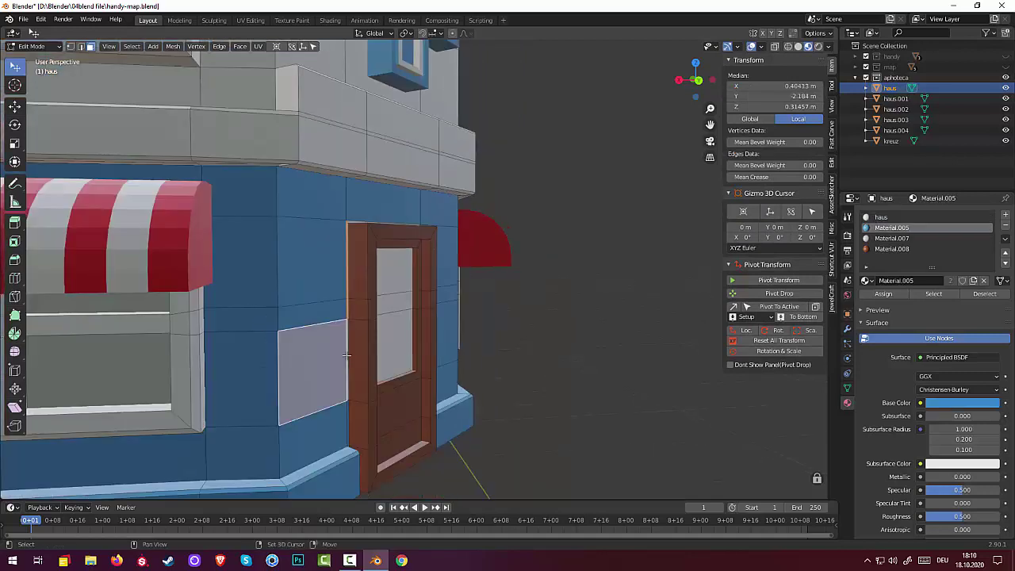
{"action": "left_click", "coordinate": [346, 355]}
{"action": "middle_click_drag", "start_coordinate": [347, 356], "coordinate": [344, 316]}
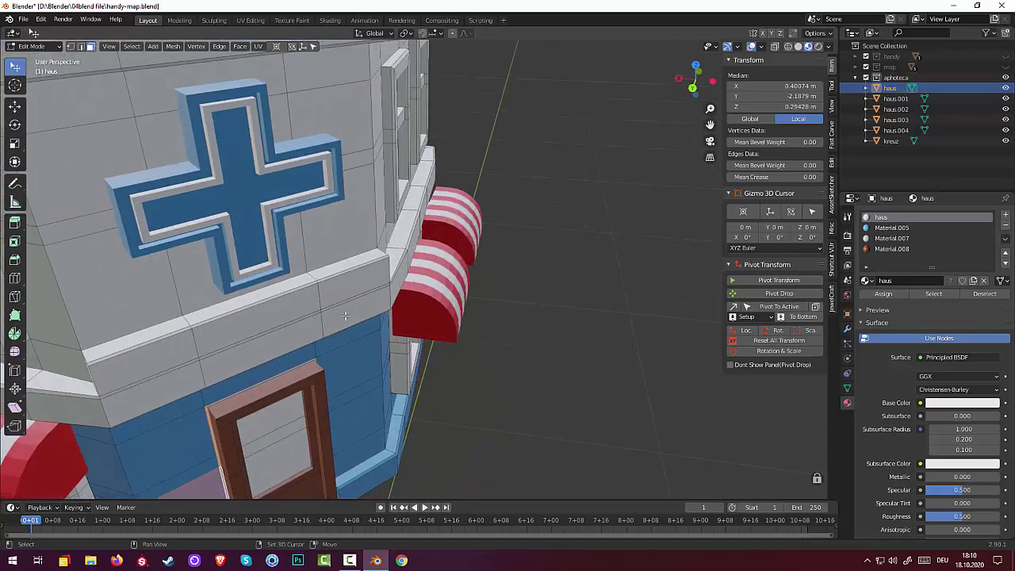
{"action": "left_click", "coordinate": [301, 365]}
{"action": "middle_click_drag", "start_coordinate": [428, 419], "coordinate": [264, 363]}
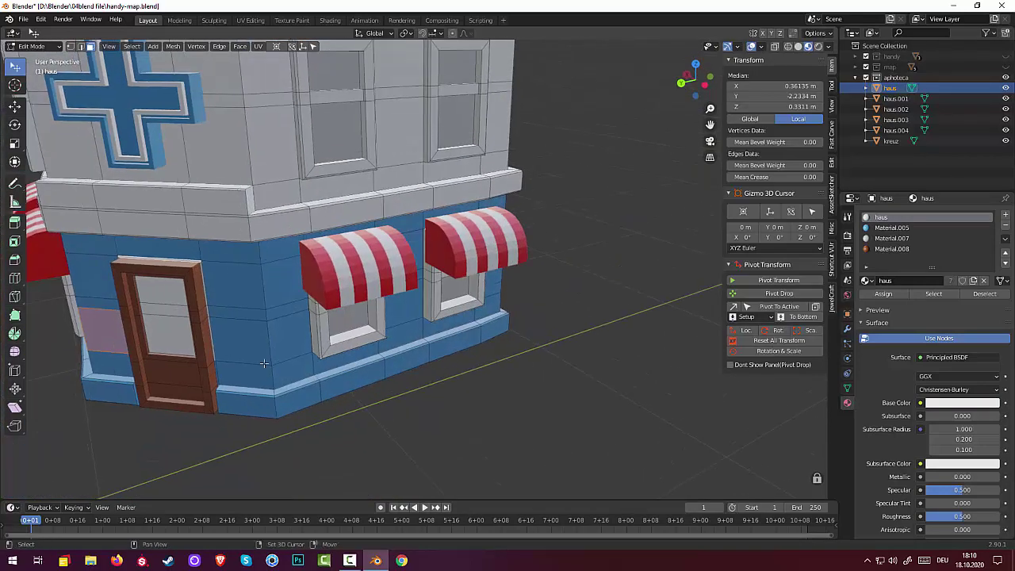
- Select the wall face beside the door and assign it the blue Material.005
{"action": "left_click", "coordinate": [206, 304], "text": "shift"}
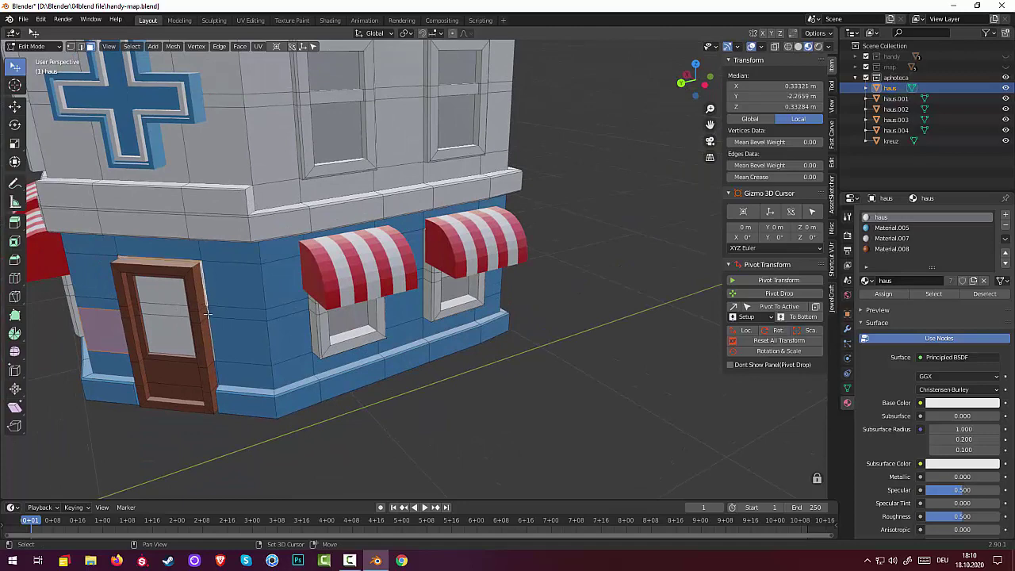
{"action": "left_click", "coordinate": [207, 313], "text": "shift"}
{"action": "left_click", "coordinate": [207, 313], "text": "shift"}
{"action": "left_click", "coordinate": [210, 333], "text": "shift"}
{"action": "middle_click_drag", "start_coordinate": [308, 384], "coordinate": [269, 372]}
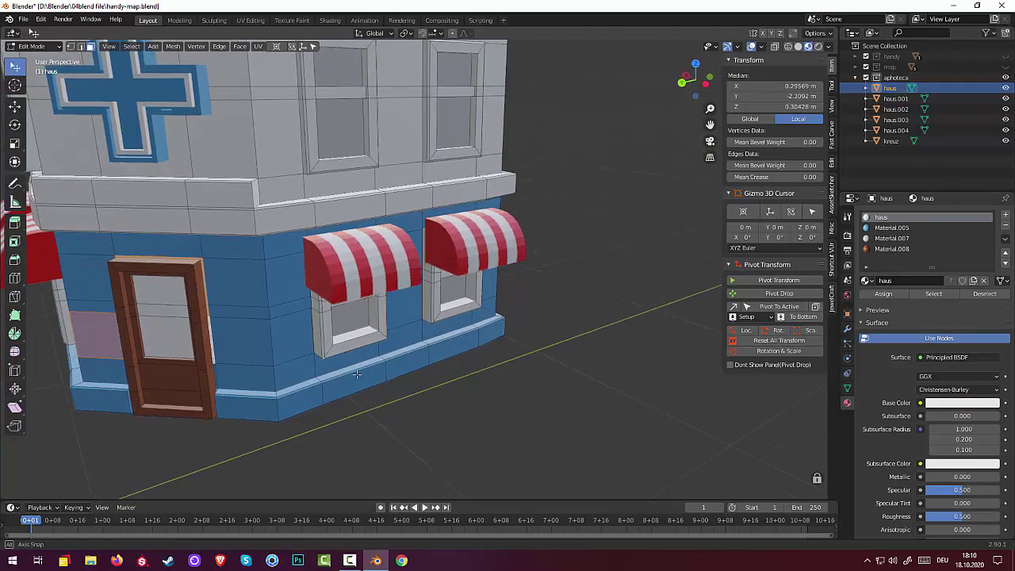
{"action": "scroll", "coordinate": [270, 372], "scroll_direction": "up", "scroll_amount": 3}
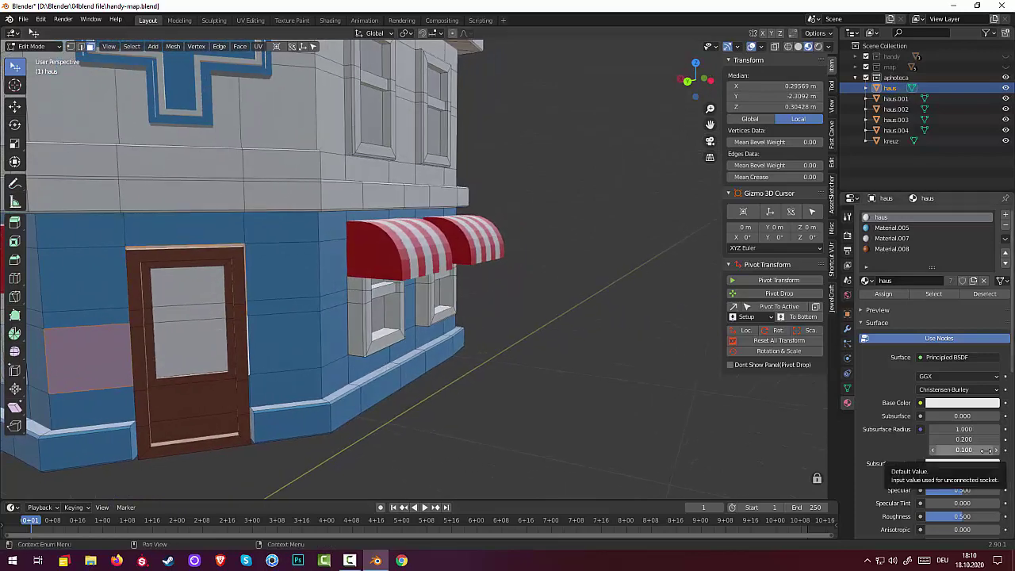
{"action": "left_click", "coordinate": [892, 228]}
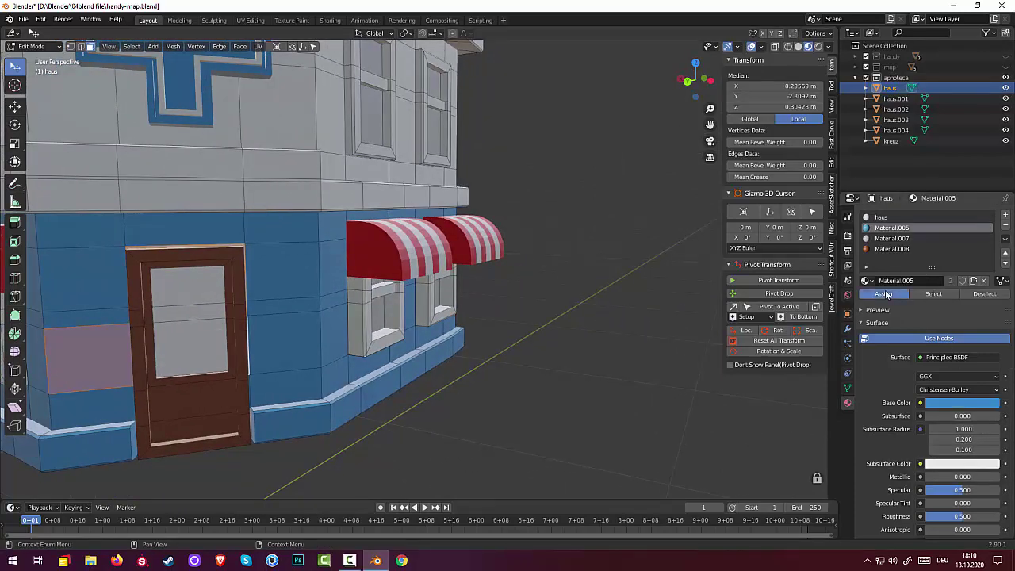
{"action": "left_click", "coordinate": [885, 295]}
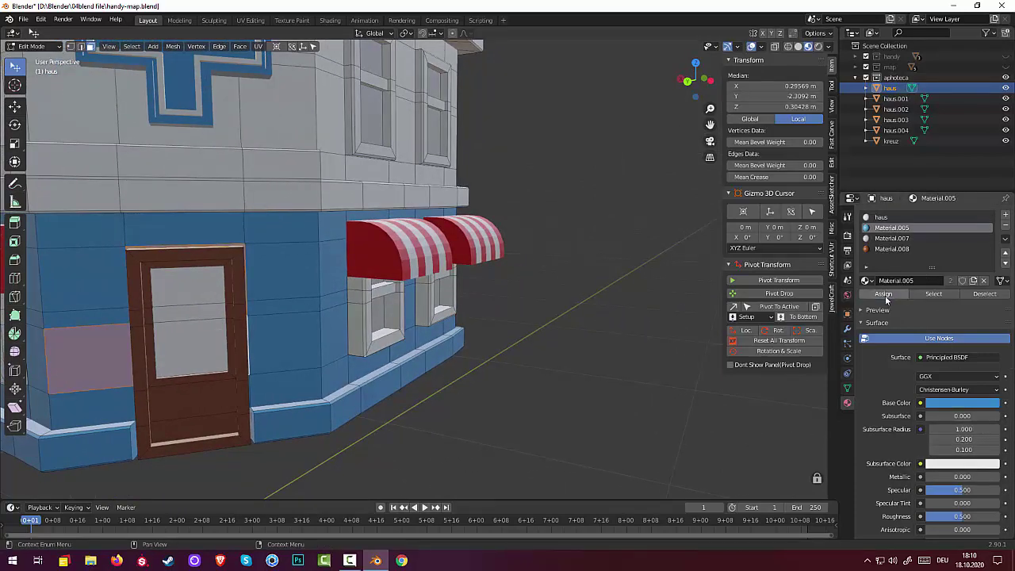
{"action": "left_click", "coordinate": [576, 335]}
- Orbit and zoom around the finished pharmacy building to inspect it
{"action": "mouse_move", "coordinate": [548, 354]}
{"action": "middle_mouse_down"}
{"action": "mouse_move", "coordinate": [502, 354]}
{"action": "mouse_move", "coordinate": [509, 344]}
{"action": "mouse_move", "coordinate": [539, 352]}
{"action": "mouse_move", "coordinate": [501, 397]}
{"action": "mouse_move", "coordinate": [480, 378]}
{"action": "mouse_move", "coordinate": [498, 320]}
{"action": "middle_mouse_up"}
{"action": "scroll", "coordinate": [502, 354], "scroll_direction": "down", "scroll_amount": 3}
{"action": "scroll", "coordinate": [510, 344], "scroll_direction": "up", "scroll_amount": 3}
{"action": "scroll", "coordinate": [539, 353], "scroll_direction": "down", "scroll_amount": 3}
{"action": "scroll", "coordinate": [564, 323], "scroll_direction": "up", "scroll_amount": 3}
{"action": "scroll", "coordinate": [563, 323], "scroll_direction": "down", "scroll_amount": 1}
{"action": "scroll", "coordinate": [544, 325], "scroll_direction": "down", "scroll_amount": 2}
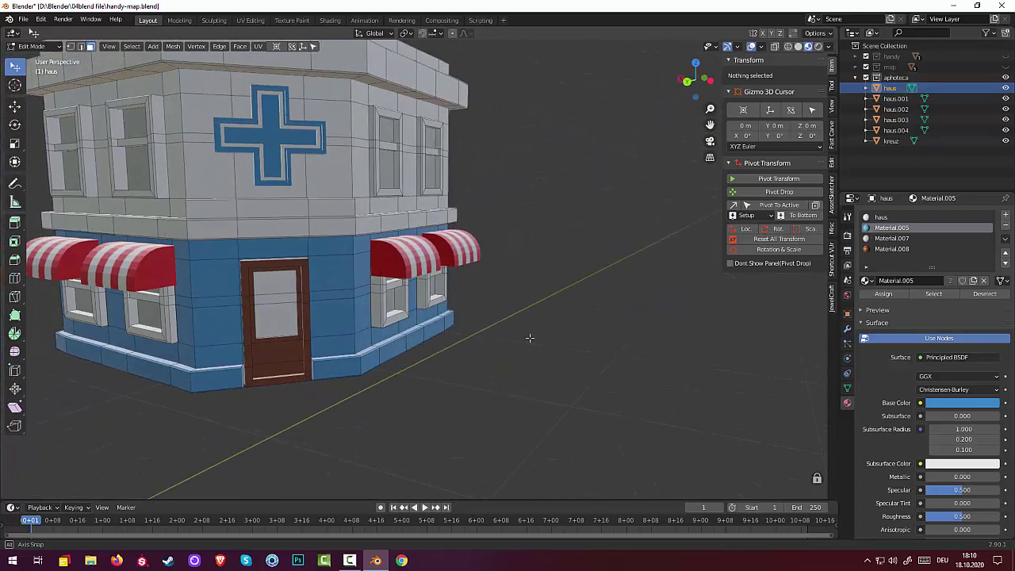
{"action": "scroll", "coordinate": [531, 324], "scroll_direction": "down", "scroll_amount": 1}
{"action": "scroll", "coordinate": [523, 323], "scroll_direction": "down", "scroll_amount": 1}
{"action": "scroll", "coordinate": [526, 323], "scroll_direction": "up", "scroll_amount": 2}
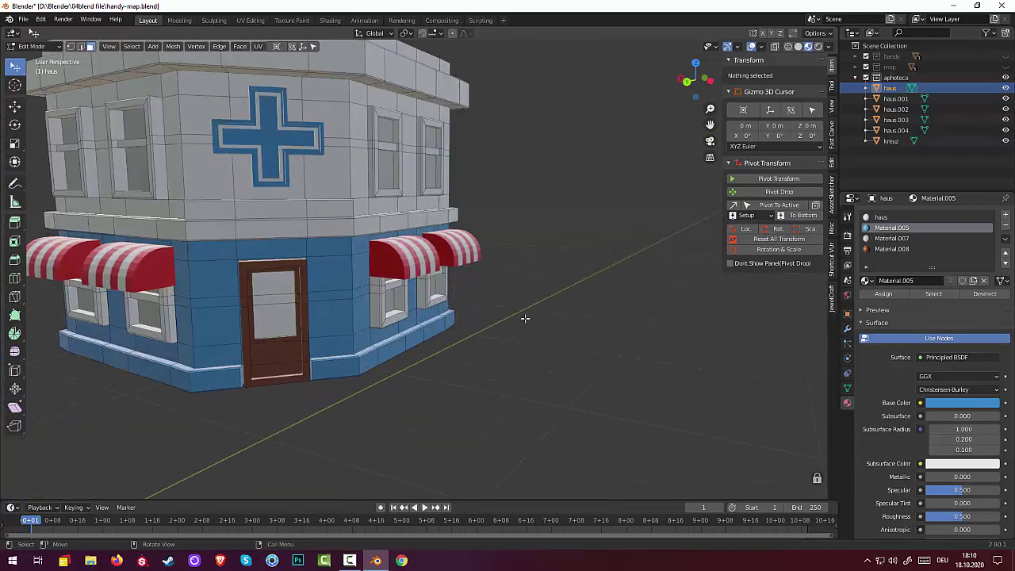
{"action": "mouse_move", "coordinate": [525, 315]}
{"action": "middle_mouse_down"}
{"action": "mouse_move", "coordinate": [503, 344]}
{"action": "mouse_move", "coordinate": [481, 351]}
{"action": "mouse_move", "coordinate": [489, 331]}
{"action": "mouse_move", "coordinate": [526, 350]}
{"action": "mouse_move", "coordinate": [571, 340]}
{"action": "mouse_move", "coordinate": [555, 356]}
{"action": "middle_mouse_up"}
{"action": "scroll", "coordinate": [489, 331], "scroll_direction": "down", "scroll_amount": 2}
{"action": "scroll", "coordinate": [526, 350], "scroll_direction": "up", "scroll_amount": 4}
{"action": "scroll", "coordinate": [572, 341], "scroll_direction": "down", "scroll_amount": 4}
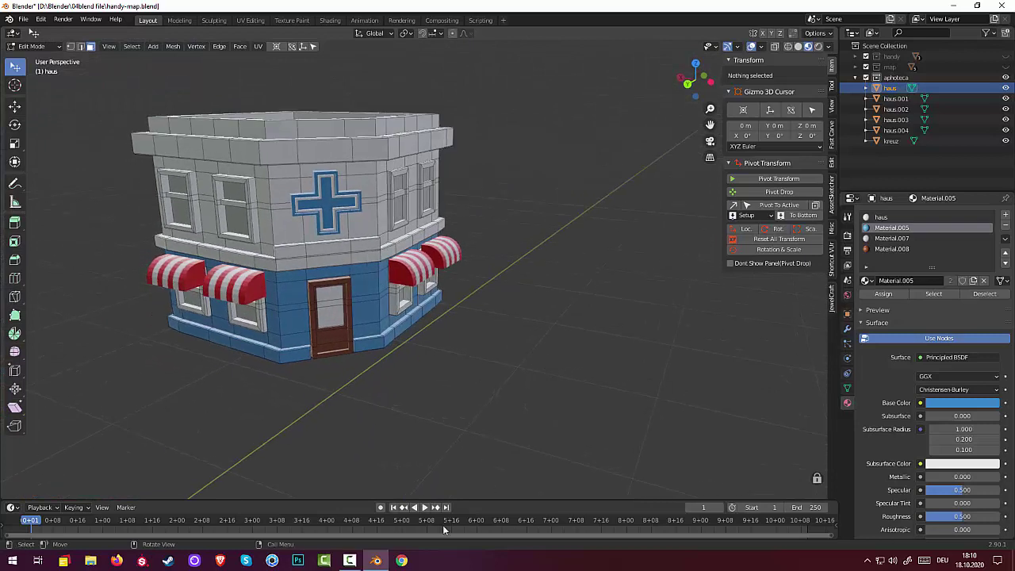
- Add a new material slot named 'dach' for the roof
{"action": "left_click", "coordinate": [349, 561]}
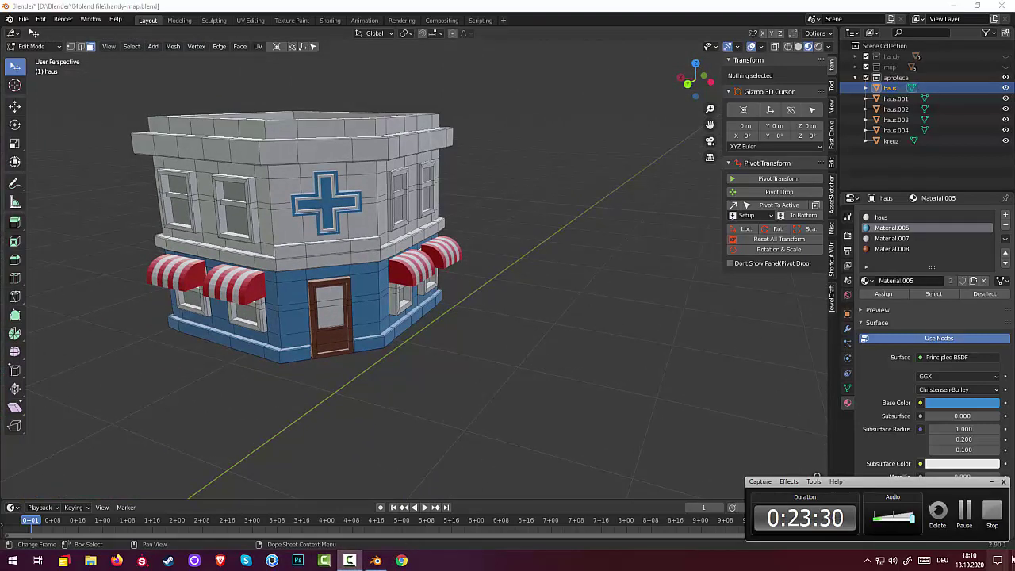
{"action": "left_click", "coordinate": [992, 516]}
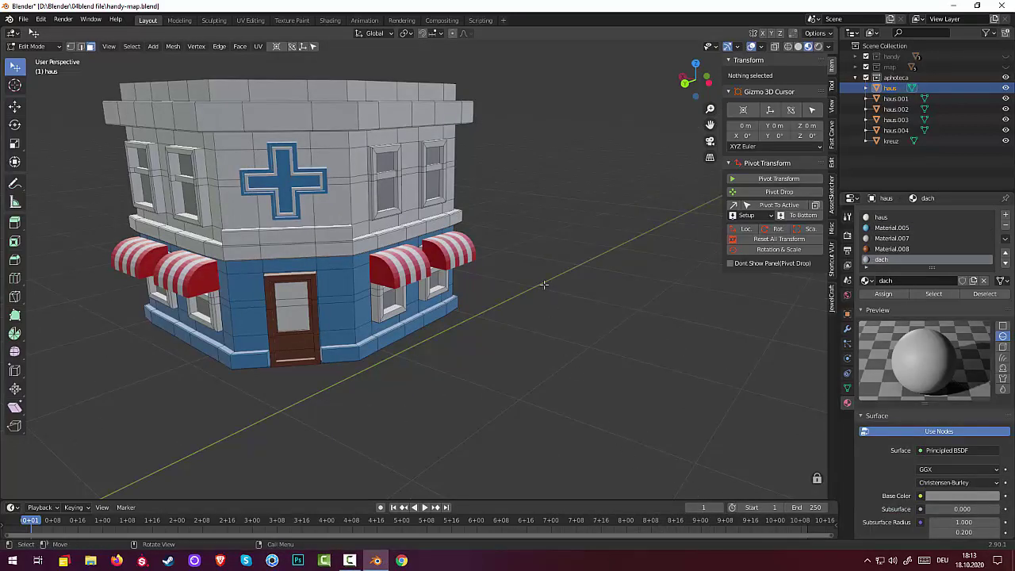
{"action": "scroll", "coordinate": [543, 283], "scroll_direction": "down", "scroll_amount": 3}
{"action": "mouse_move", "coordinate": [541, 291]}
{"action": "middle_mouse_down"}
{"action": "mouse_move", "coordinate": [544, 315]}
{"action": "mouse_move", "coordinate": [471, 294]}
{"action": "middle_mouse_up"}
{"action": "middle_click_drag", "start_coordinate": [341, 198], "coordinate": [354, 283]}
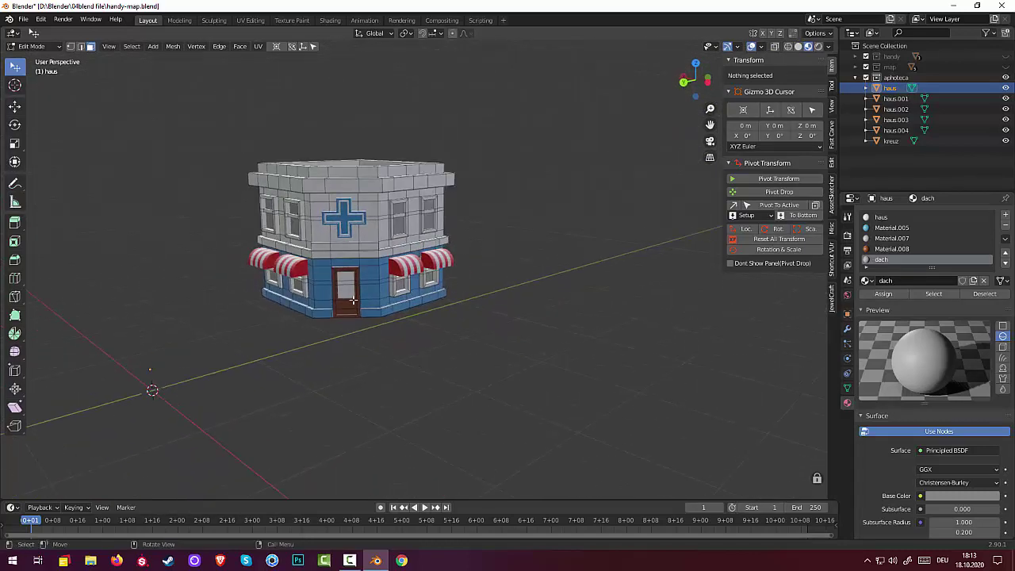